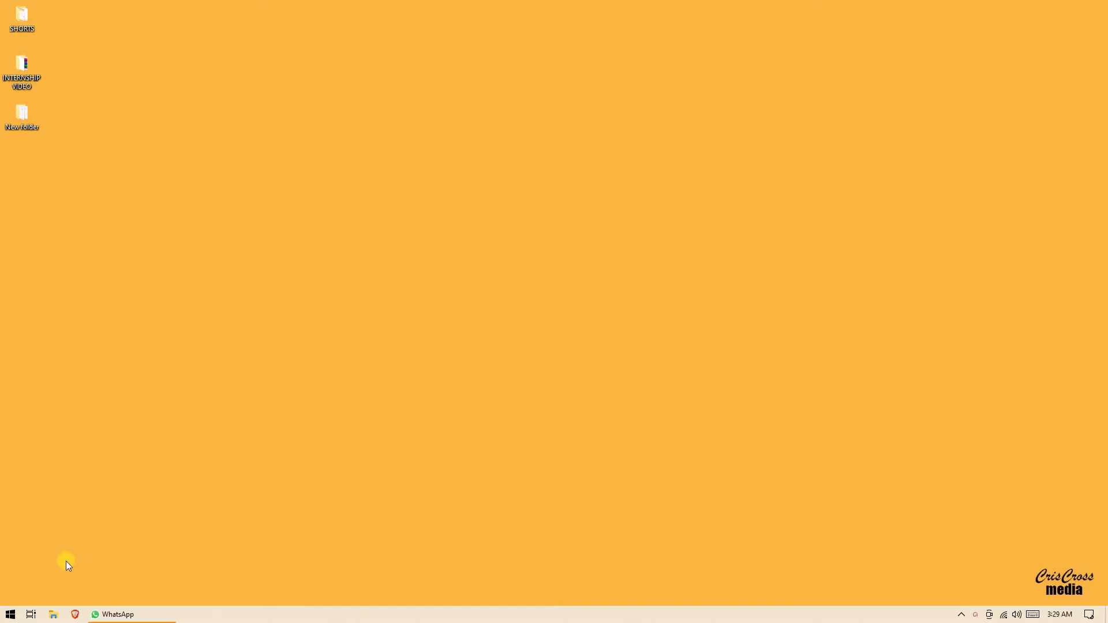
In Brave, search Google for 'filmora' and open the official Wondershare Filmora website.
{"action": "left_click", "coordinate": [74, 616]}
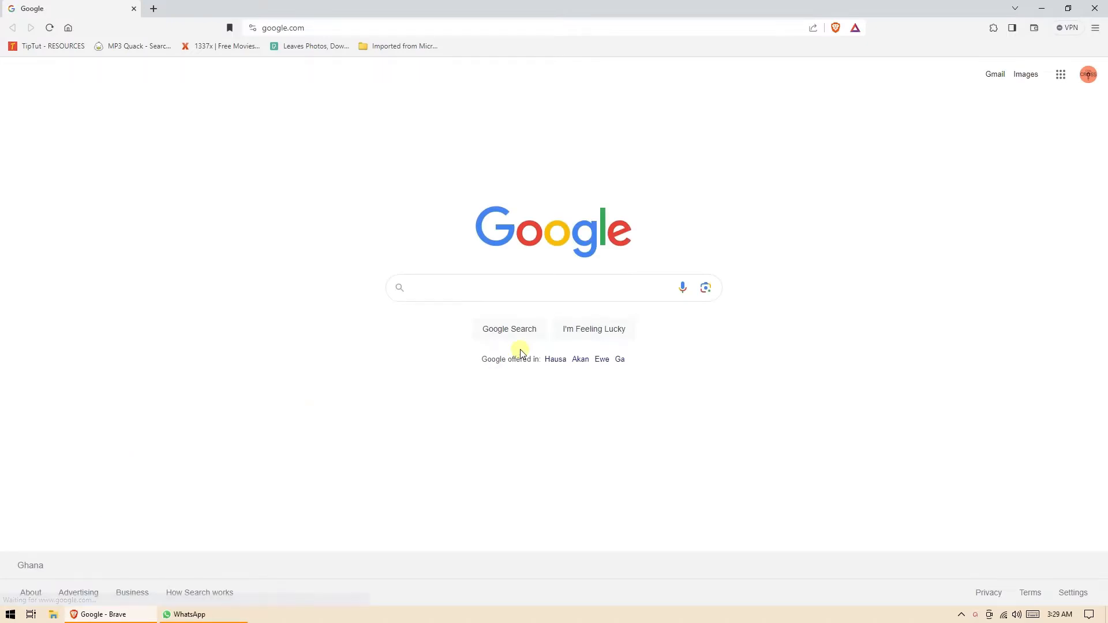
{"action": "left_click", "coordinate": [502, 294]}
{"action": "left_click", "coordinate": [502, 290]}
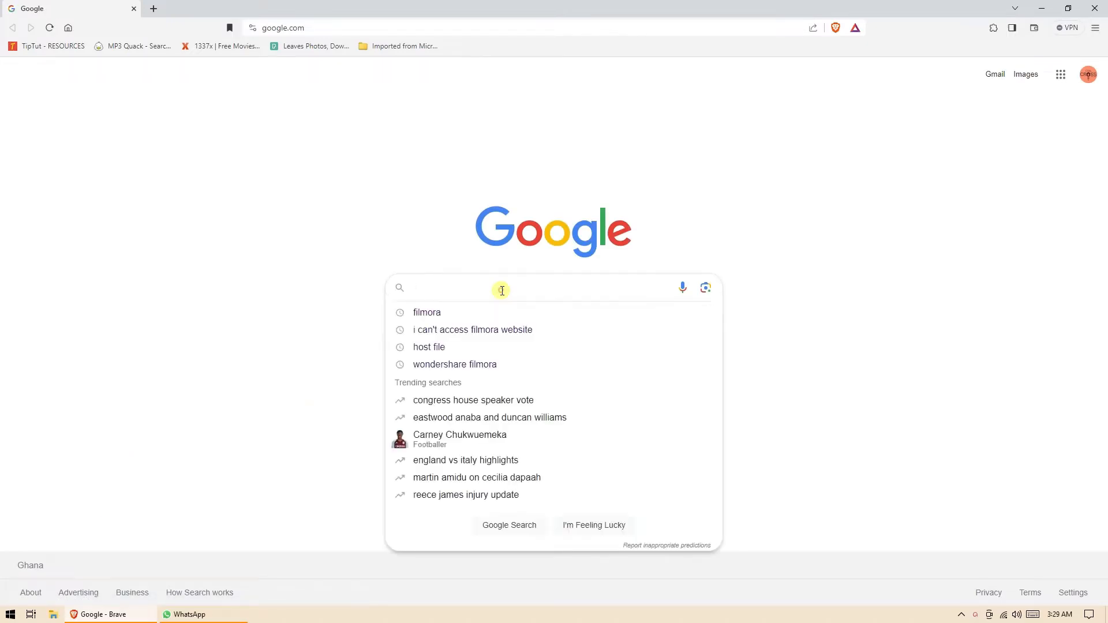
{"action": "left_click", "coordinate": [452, 315]}
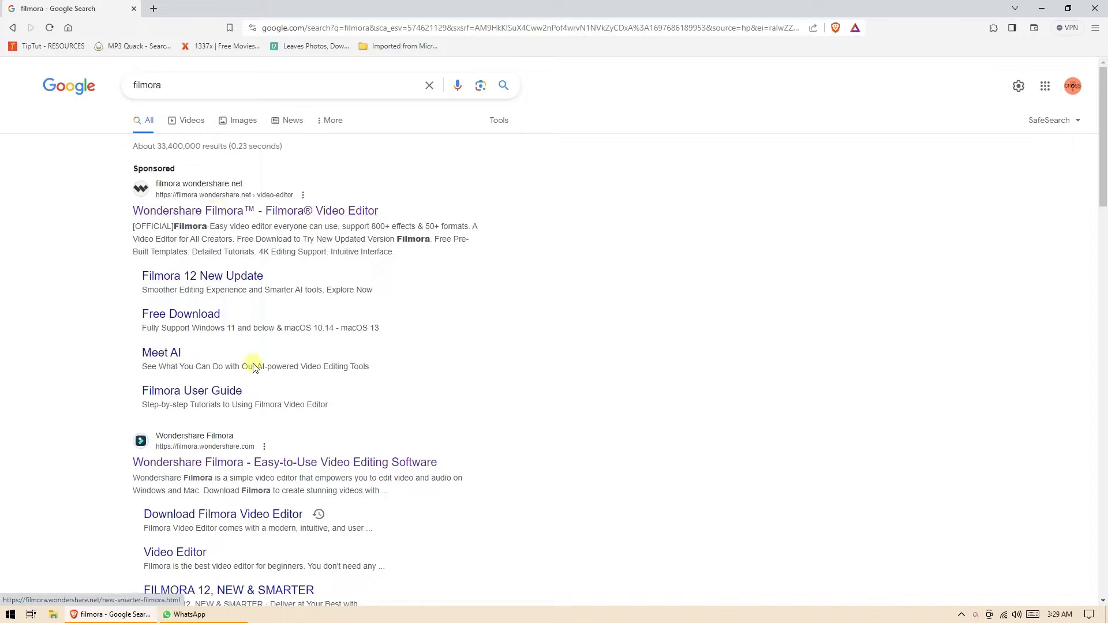
{"action": "left_click", "coordinate": [285, 471]}
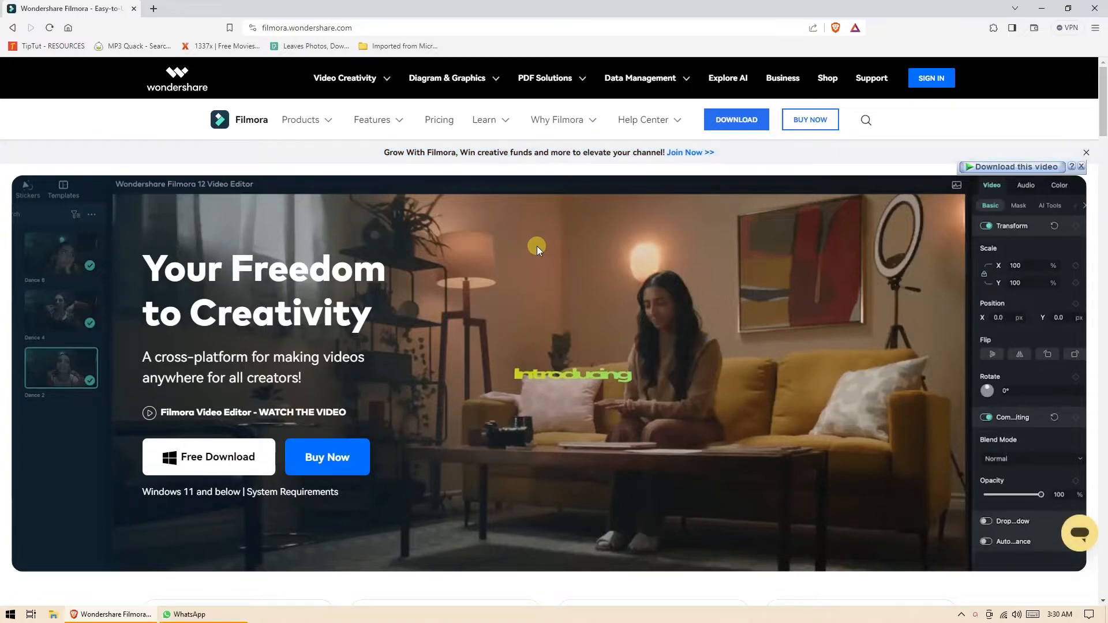
Download the free Filmora installer filmora_setup_full846.exe for Windows.
{"action": "scroll", "coordinate": [536, 245], "scroll_direction": "down", "scroll_amount": 3}
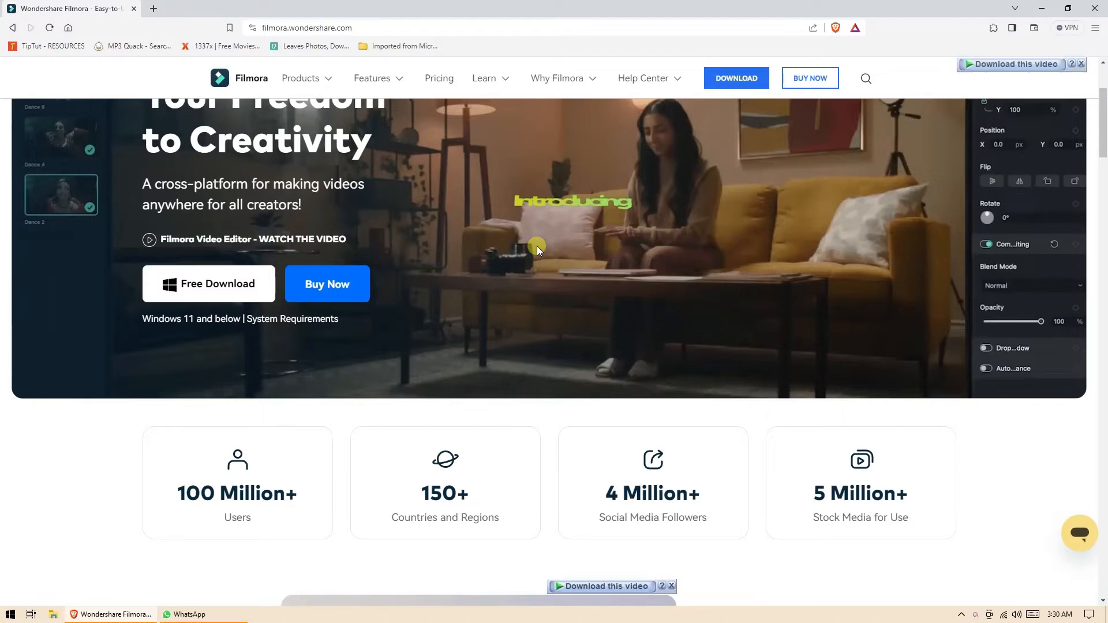
{"action": "scroll", "coordinate": [537, 245], "scroll_direction": "up", "scroll_amount": 3}
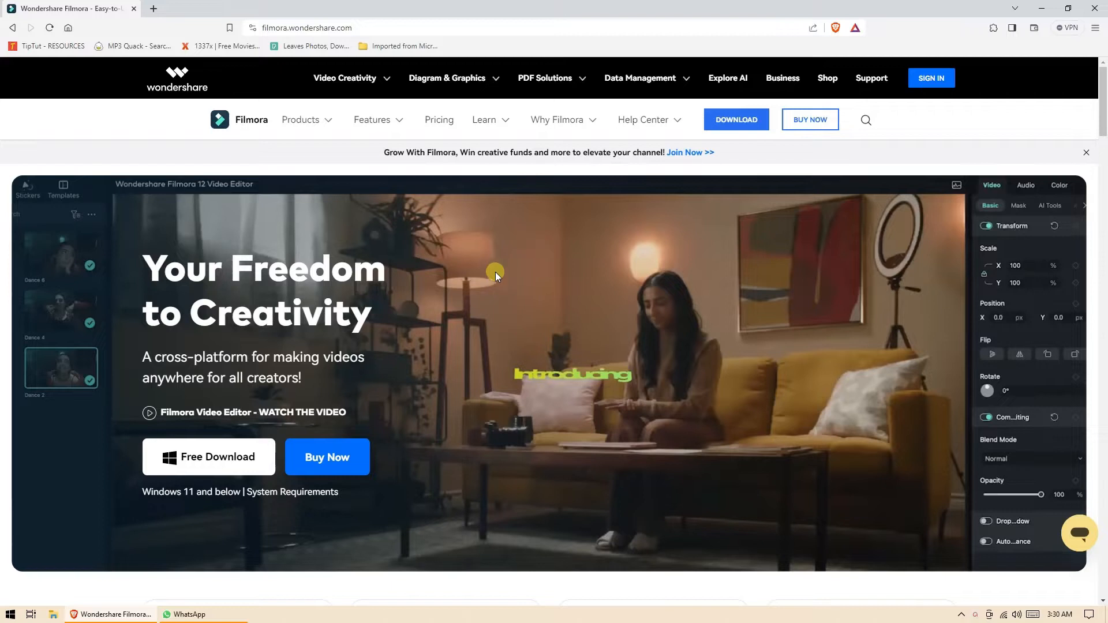
{"action": "left_click", "coordinate": [225, 458]}
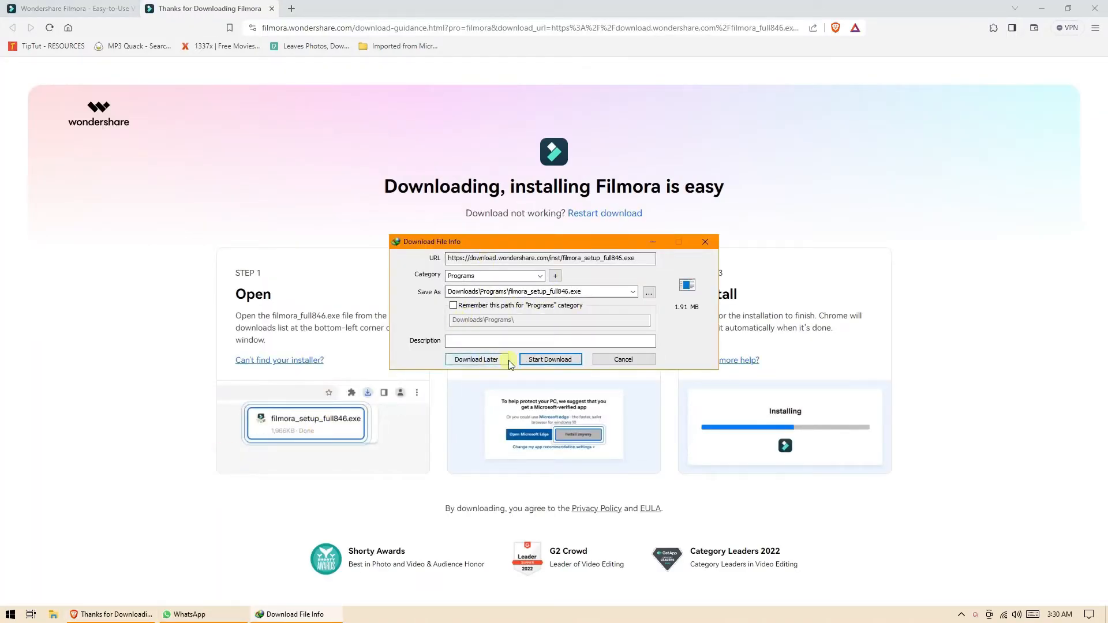
{"action": "left_click", "coordinate": [544, 361]}
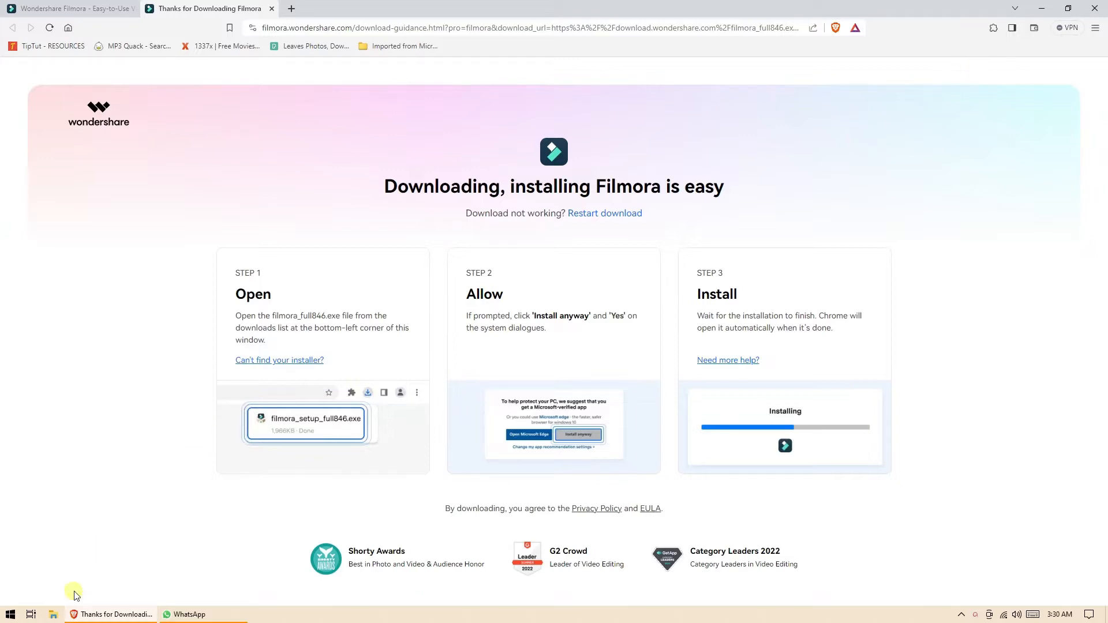
{"action": "left_click", "coordinate": [53, 614]}
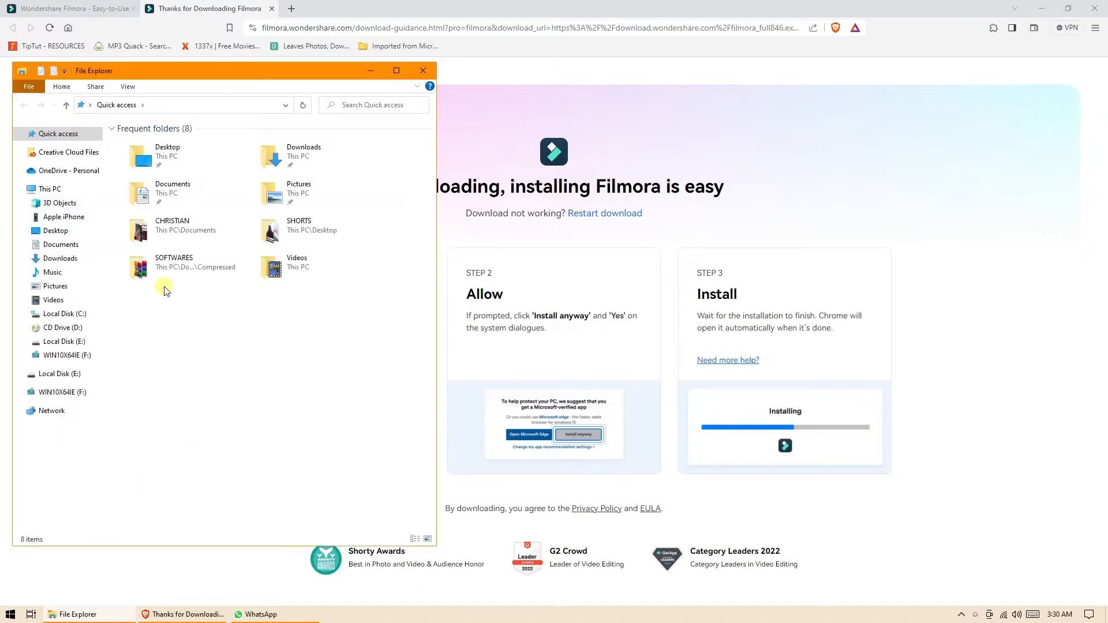
Run filmora_setup_full846.exe from the Downloads\Programs folder.
{"action": "left_click", "coordinate": [67, 259]}
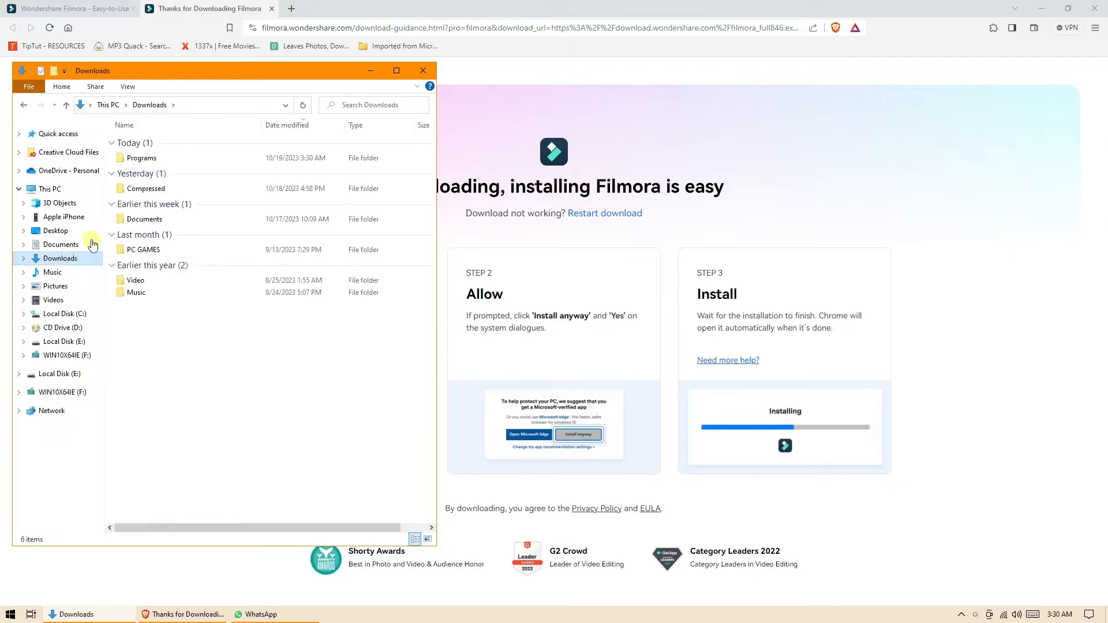
{"action": "double_click", "coordinate": [143, 158]}
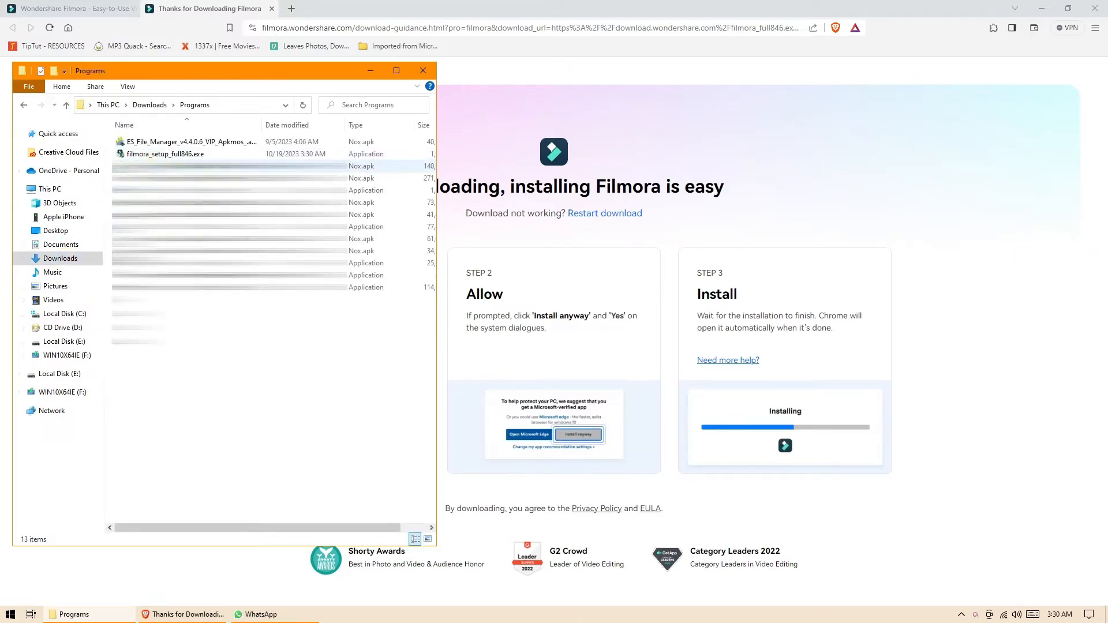
{"action": "left_click", "coordinate": [158, 155]}
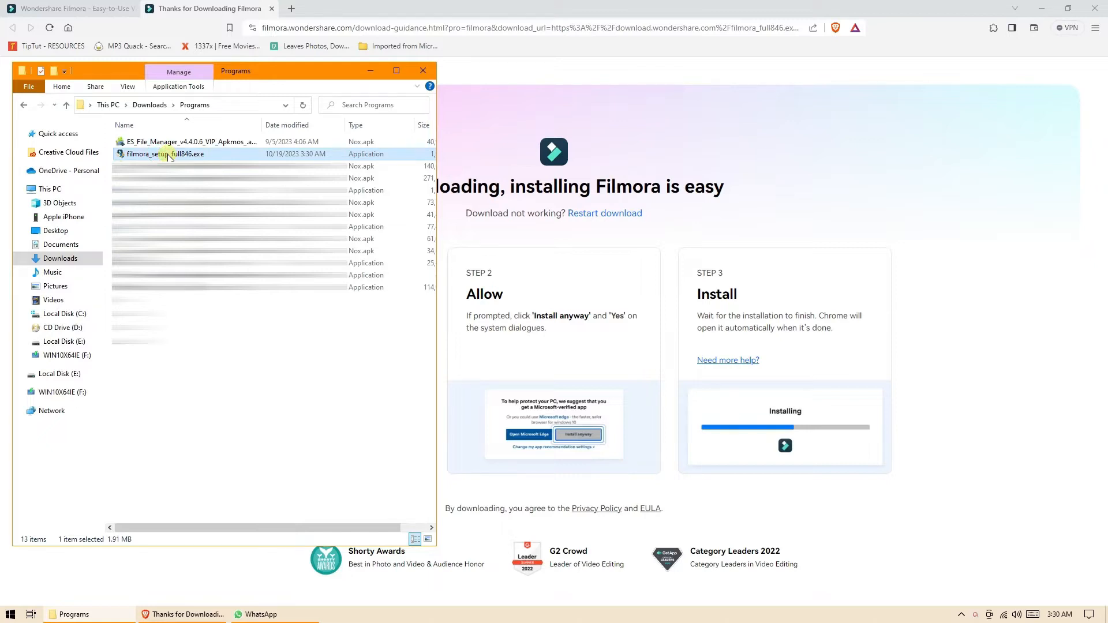
{"action": "double_click", "coordinate": [168, 154]}
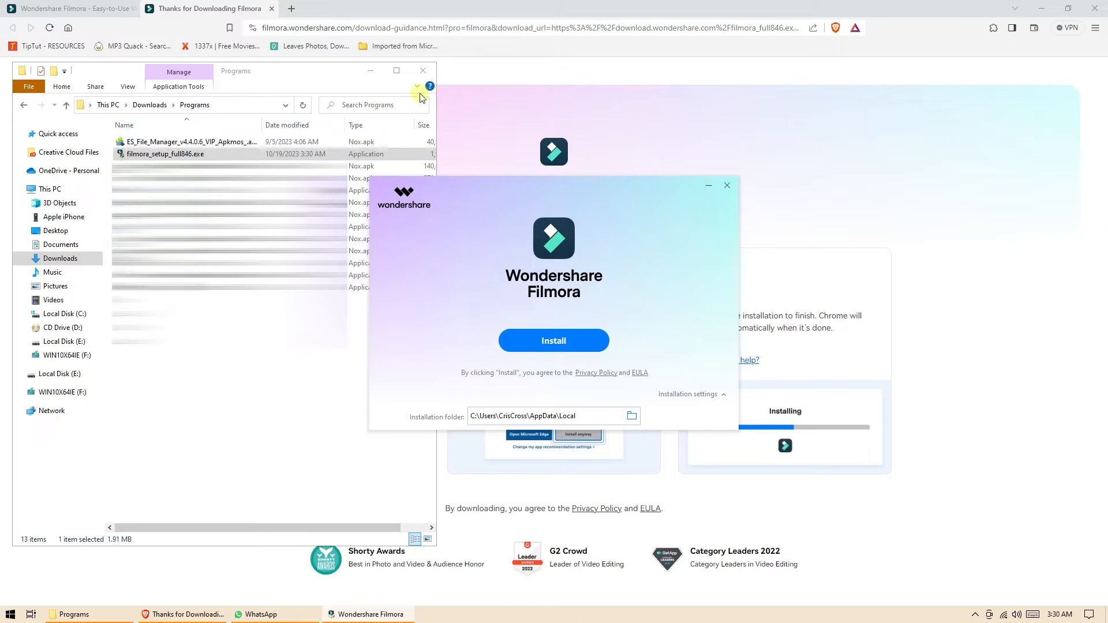
Install Wondershare Filmora into the default folder and close the browser while it installs.
{"action": "left_click", "coordinate": [370, 71]}
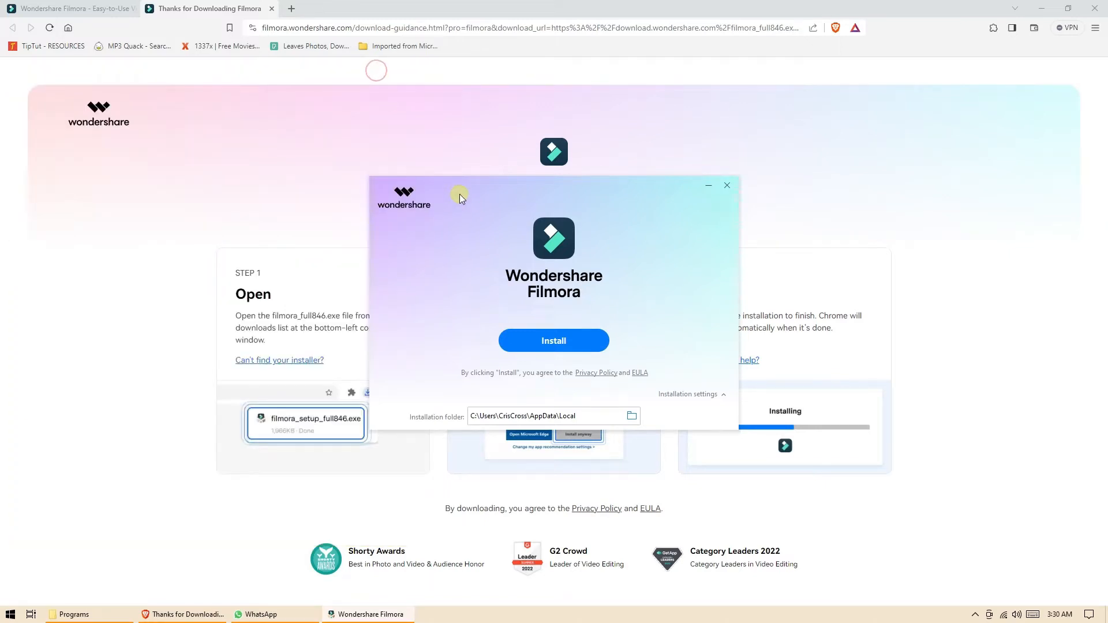
{"action": "left_click", "coordinate": [544, 334]}
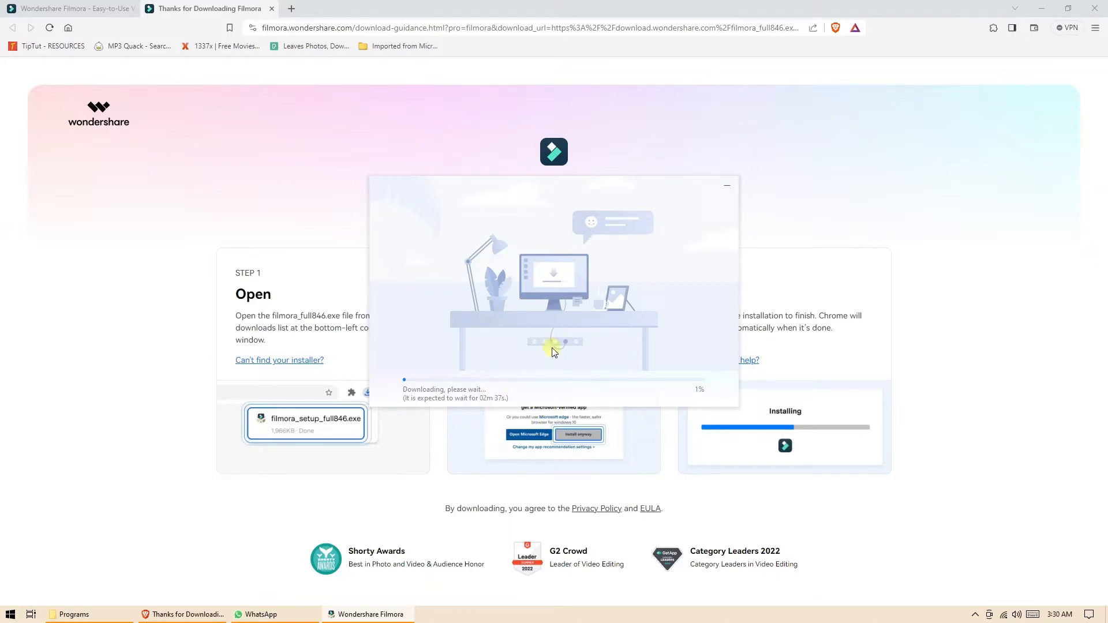
{"action": "left_click", "coordinate": [1091, 9]}
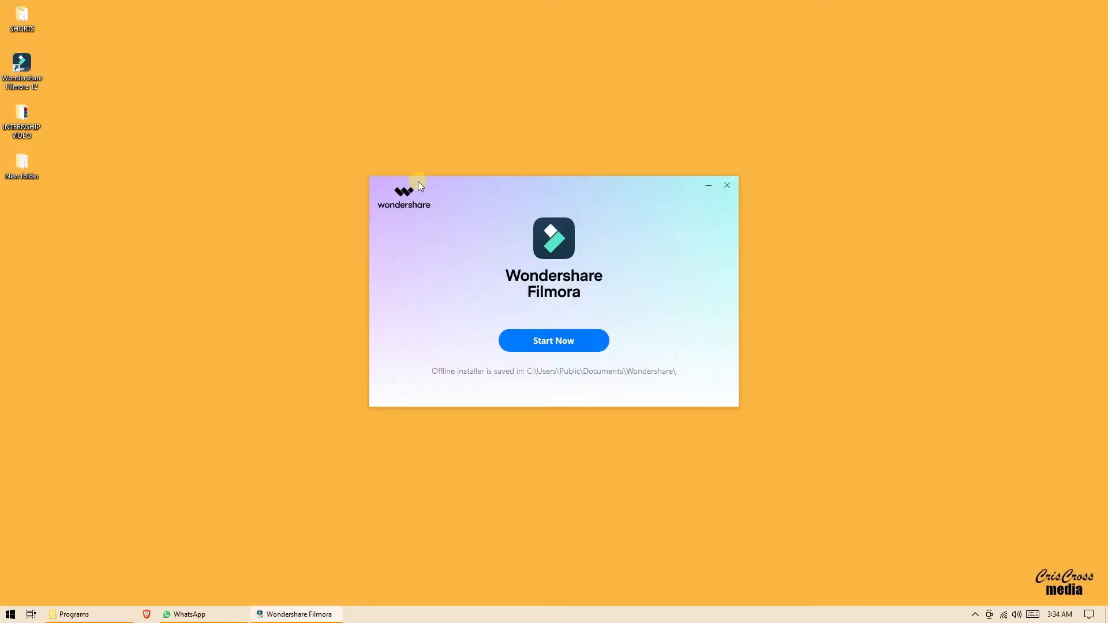
Start Filmora after installing and decline Firefox's 'Make Firefox your primary browser?' prompt.
{"action": "left_click", "coordinate": [567, 338]}
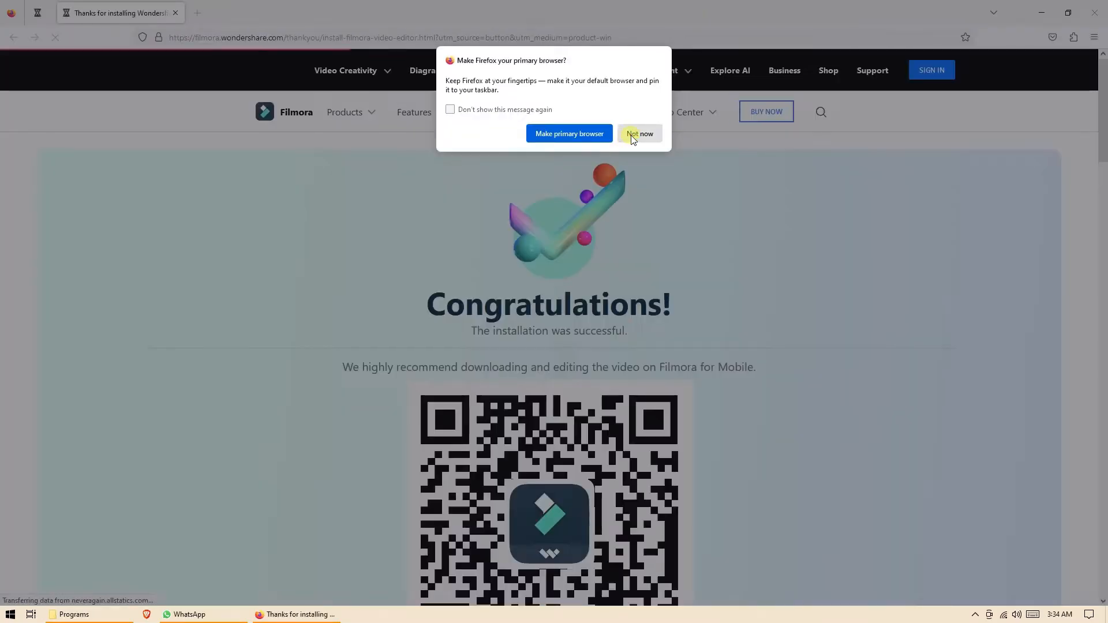
{"action": "left_click", "coordinate": [635, 134]}
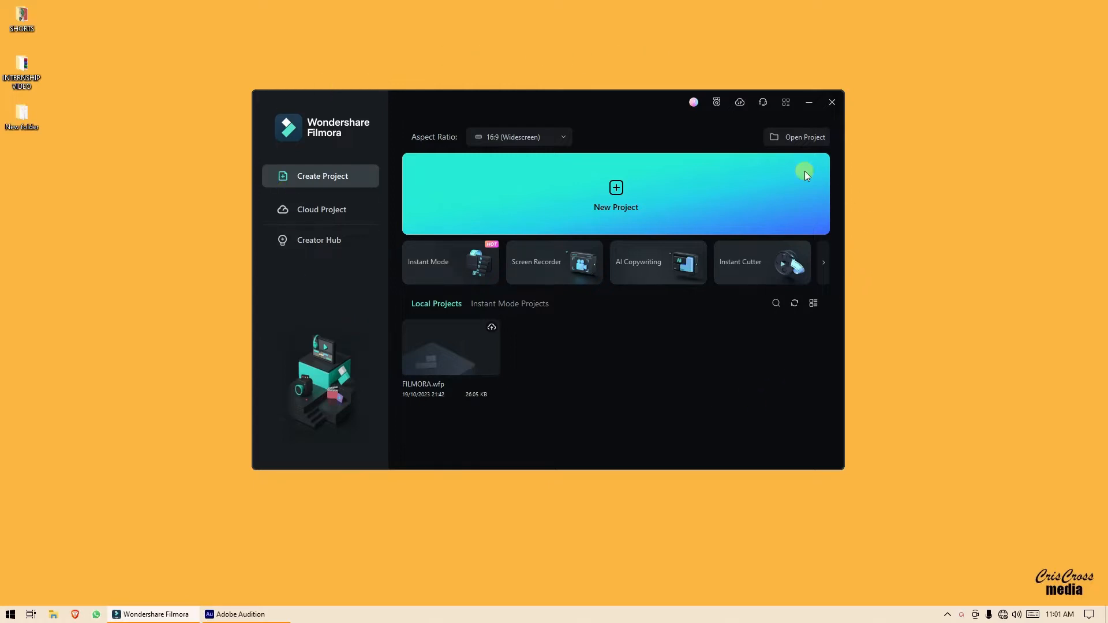
Create a new 16:9 (Widescreen) 1920 x 1080 project.
{"action": "left_click", "coordinate": [560, 136]}
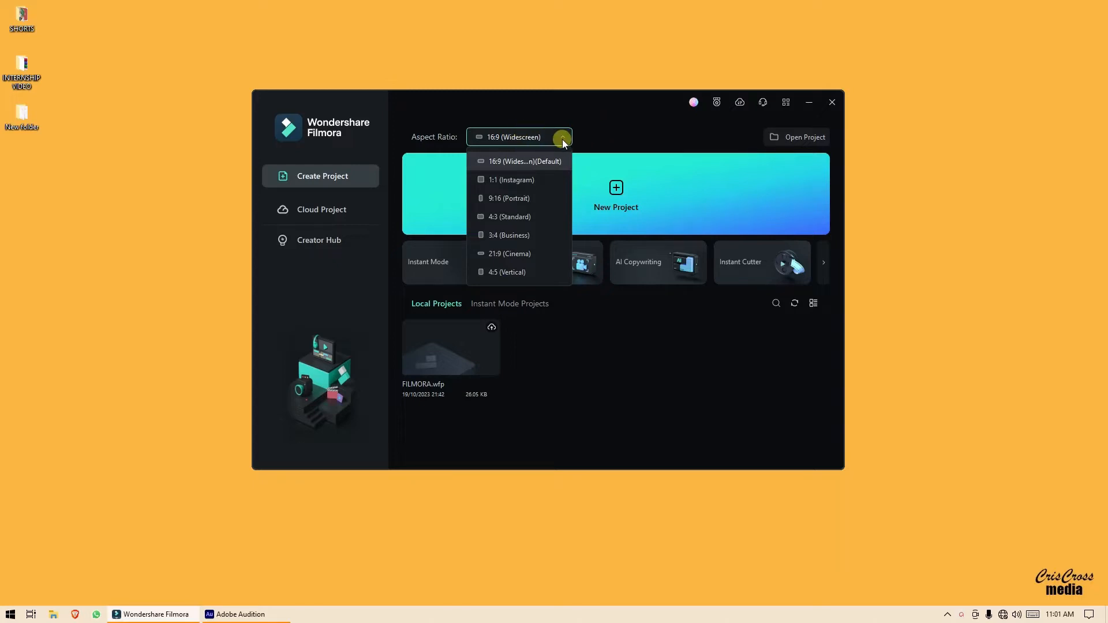
{"action": "left_click", "coordinate": [603, 121]}
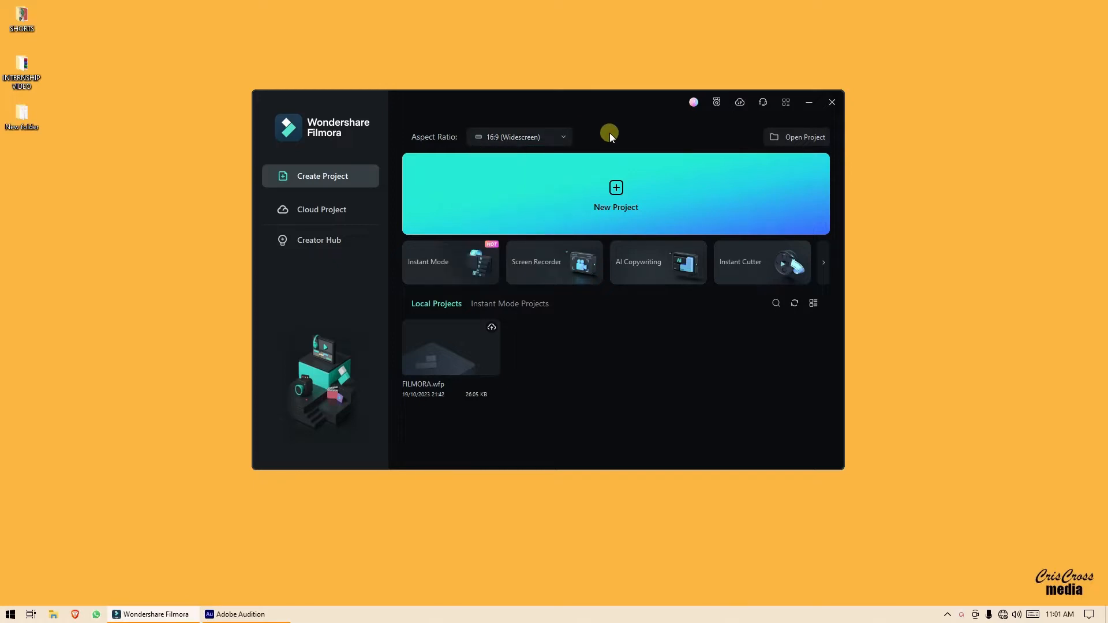
{"action": "left_click", "coordinate": [626, 193]}
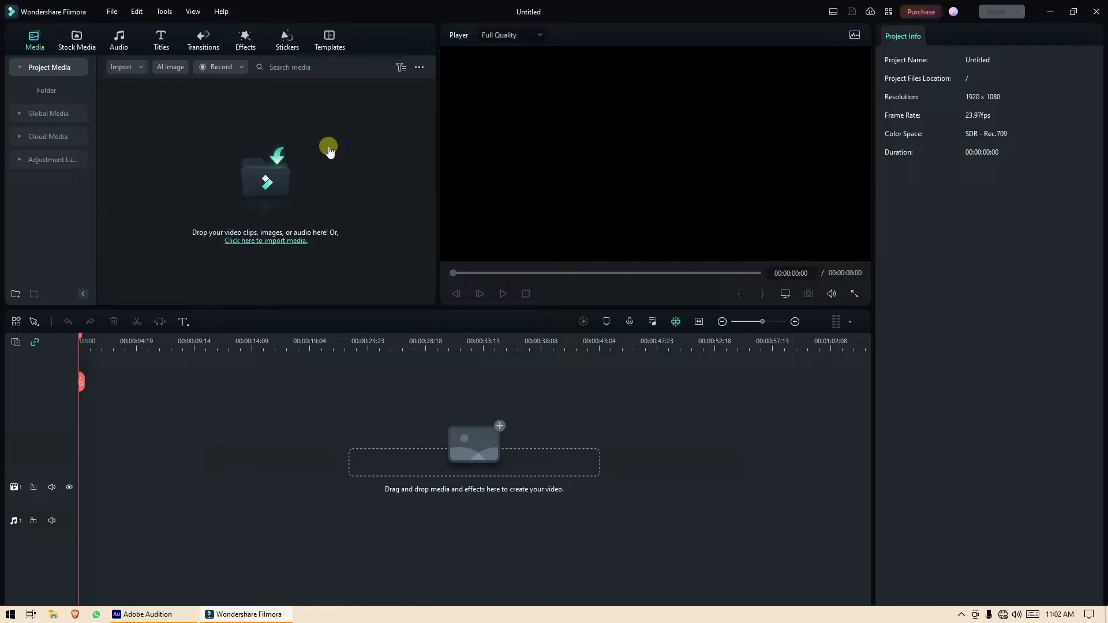
Import CHRIS3.MOV from drive F: into Project Media.
{"action": "left_click", "coordinate": [346, 177]}
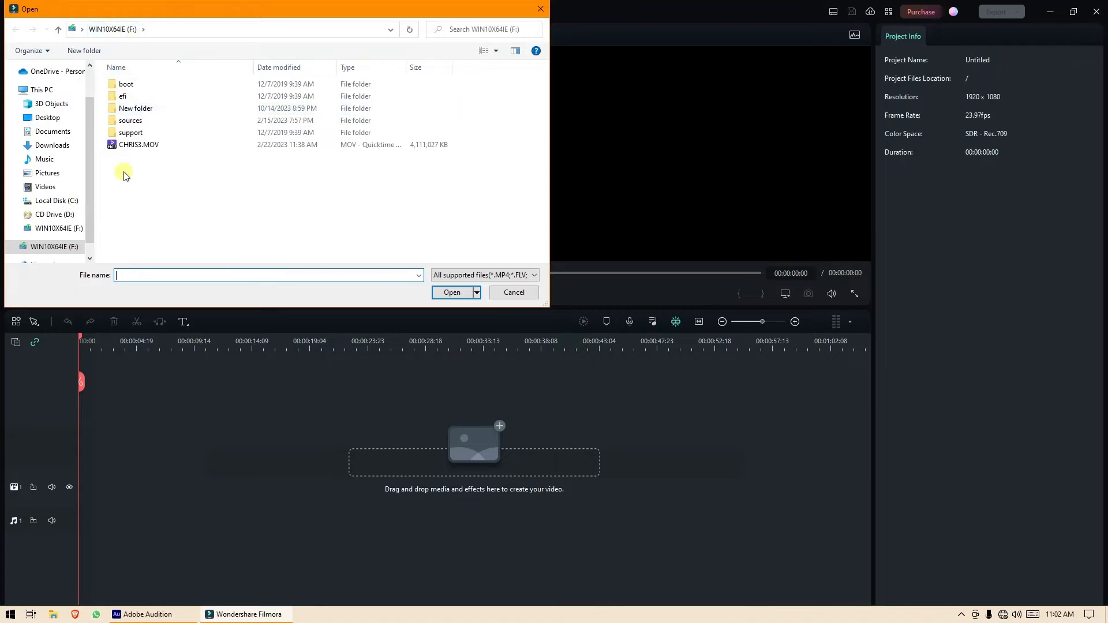
{"action": "left_click", "coordinate": [149, 148]}
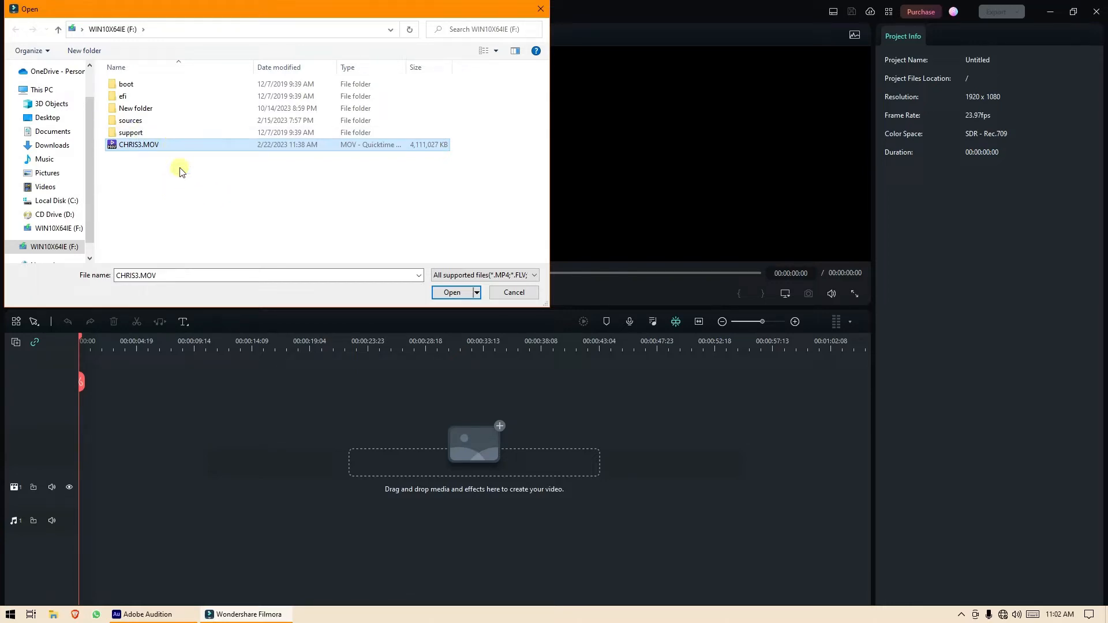
{"action": "left_click", "coordinate": [452, 293]}
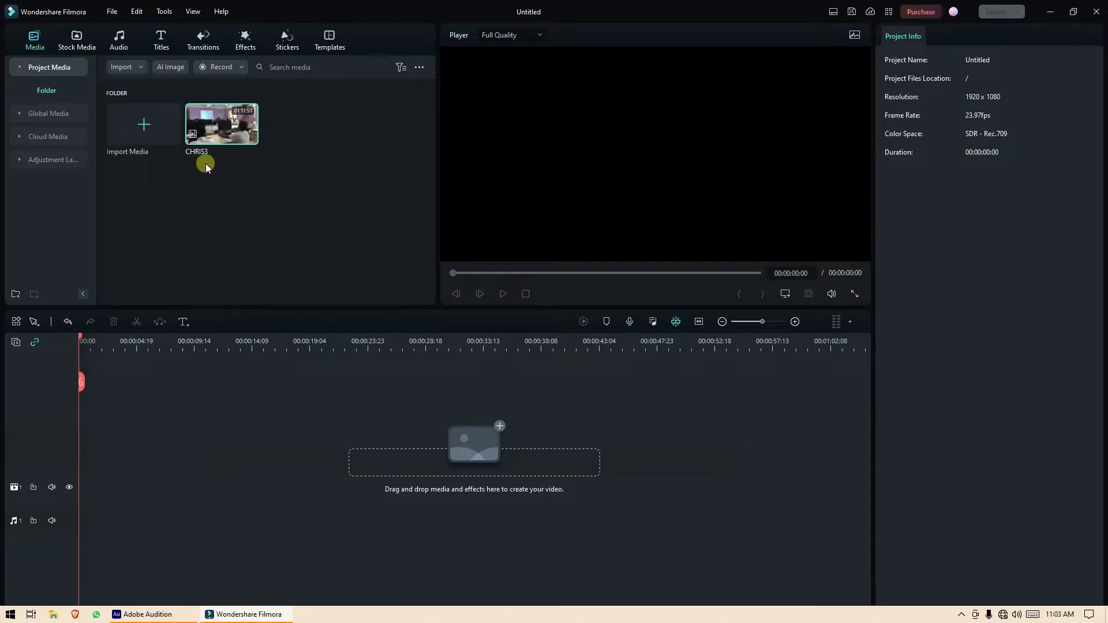
Play the CHRIS3 clip in the Player, then stop it back at the start.
{"action": "double_click", "coordinate": [221, 128]}
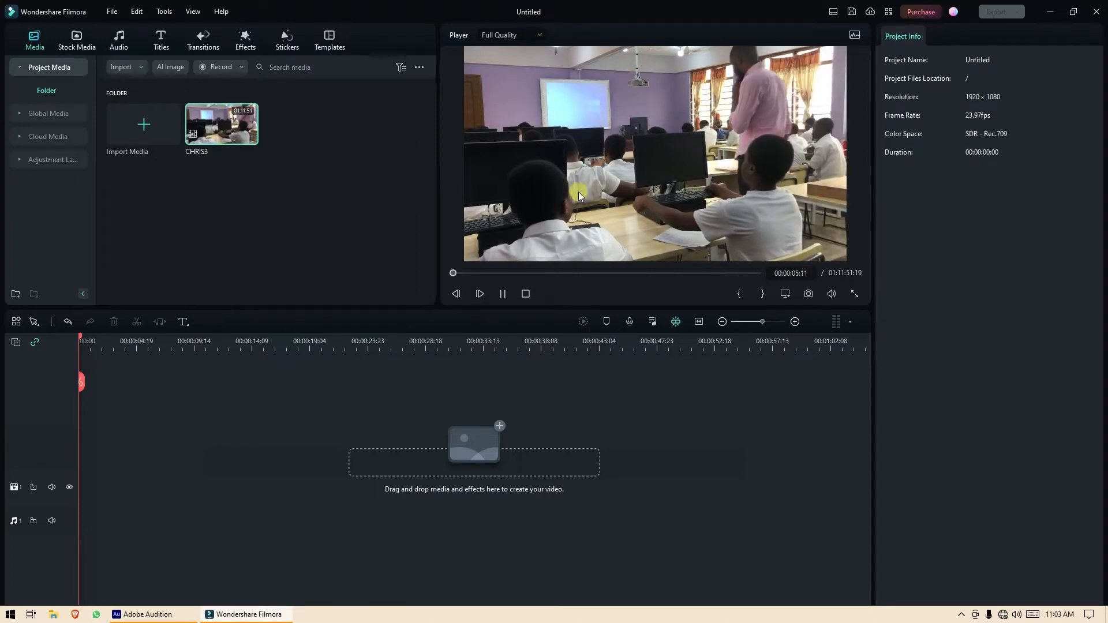
{"action": "left_click", "coordinate": [526, 294]}
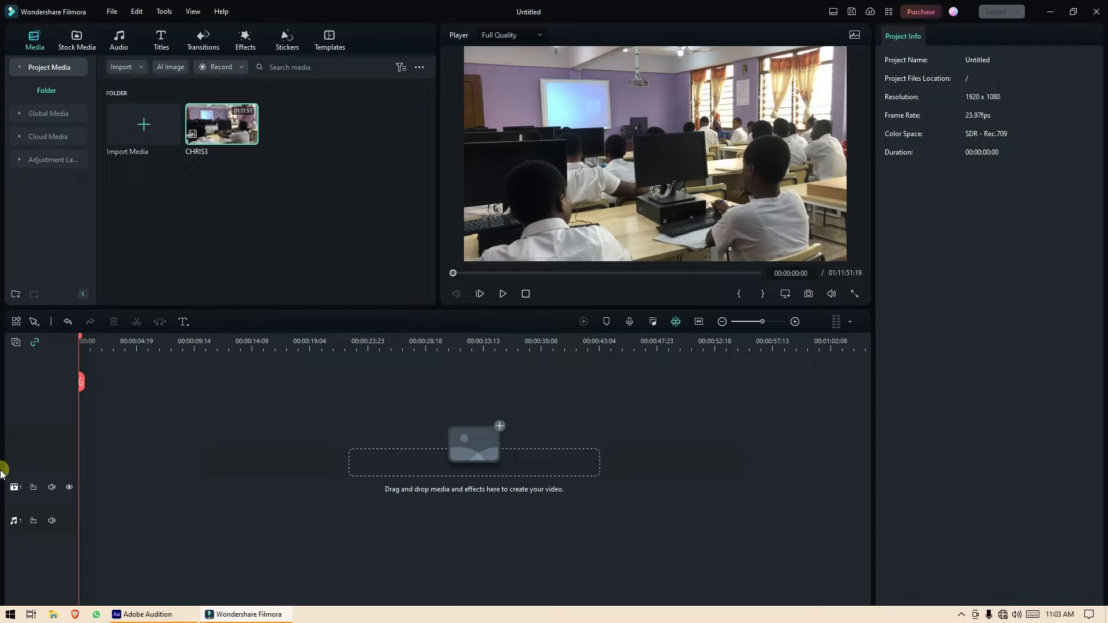
Add the CHRIS3 clip to the timeline's video track.
{"action": "left_click", "coordinate": [15, 342]}
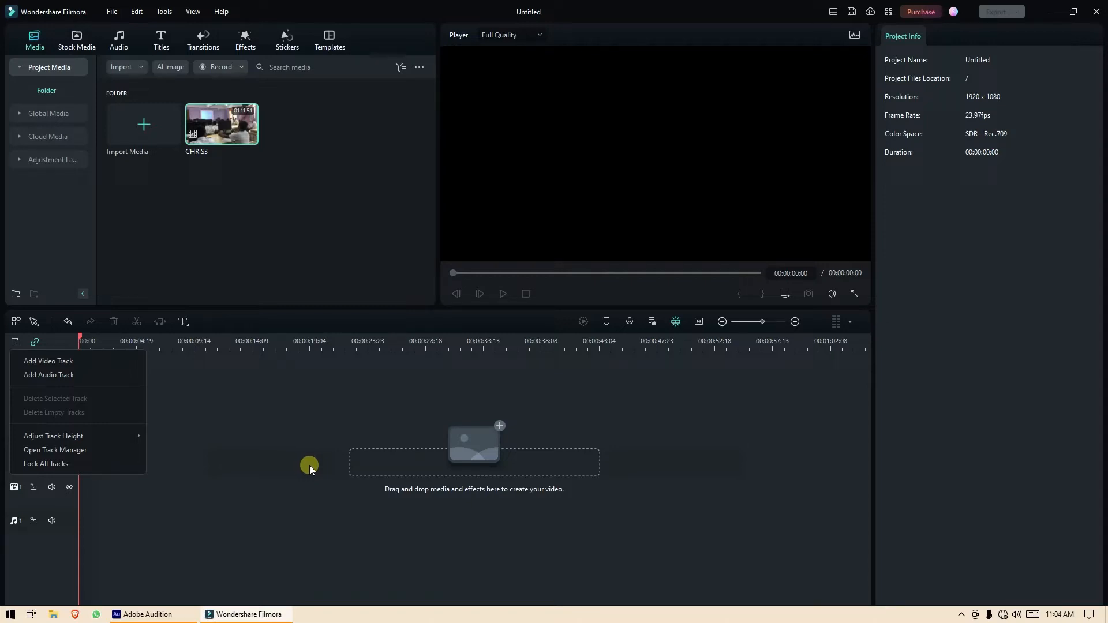
{"action": "left_click", "coordinate": [261, 420]}
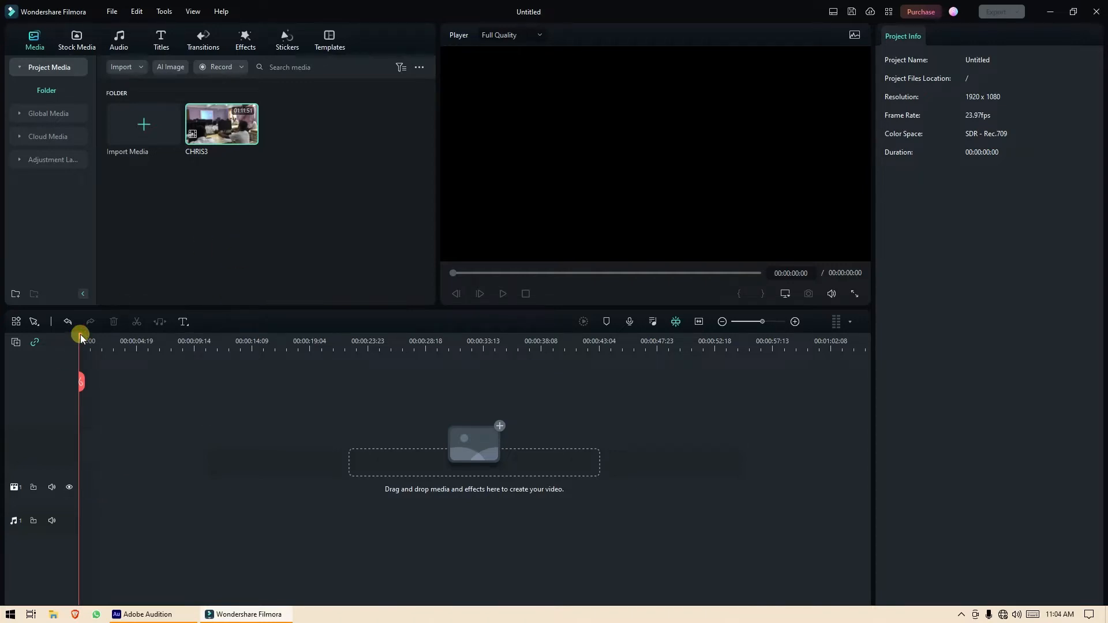
{"action": "left_click_drag", "start_coordinate": [81, 339], "coordinate": [25, 323]}
{"action": "mouse_move", "coordinate": [251, 142]}
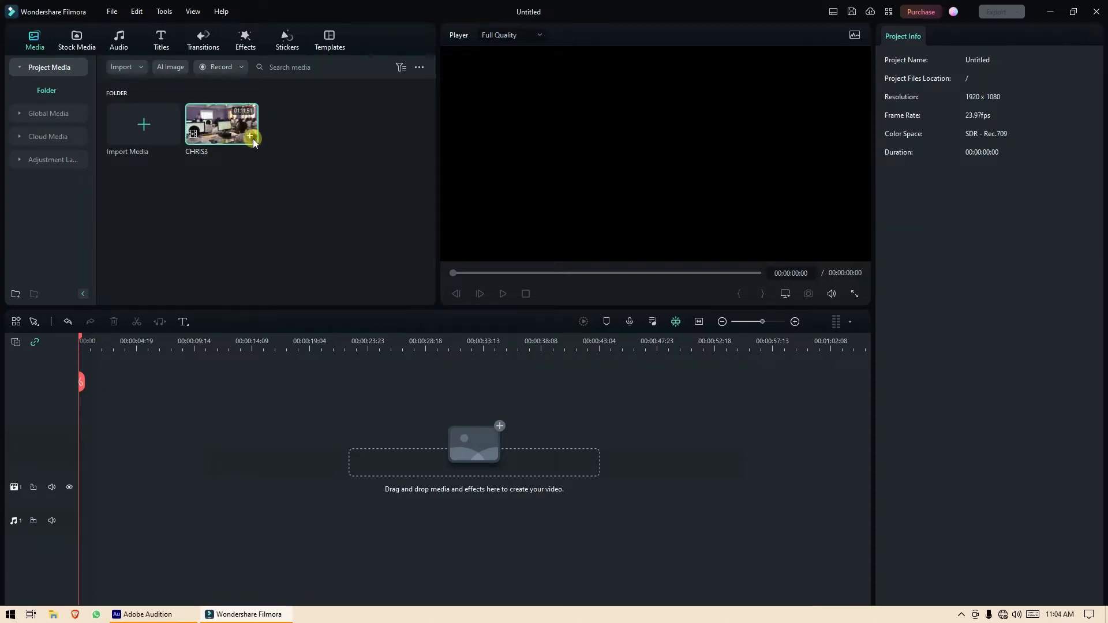
{"action": "left_click", "coordinate": [252, 140]}
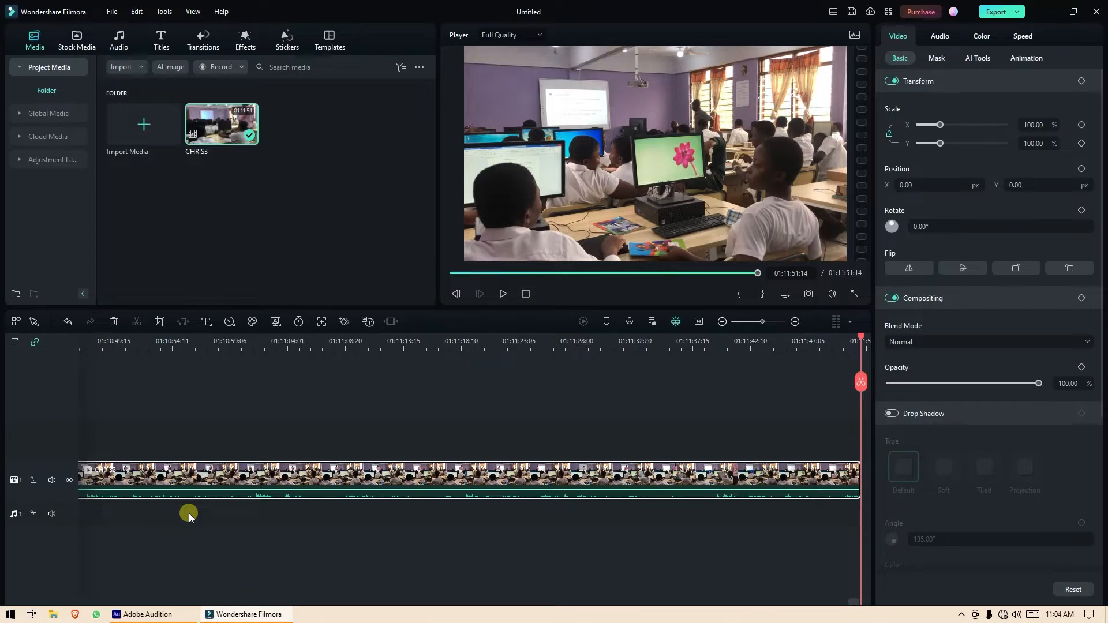
Add a second audio track to the timeline.
{"action": "left_click", "coordinate": [16, 344]}
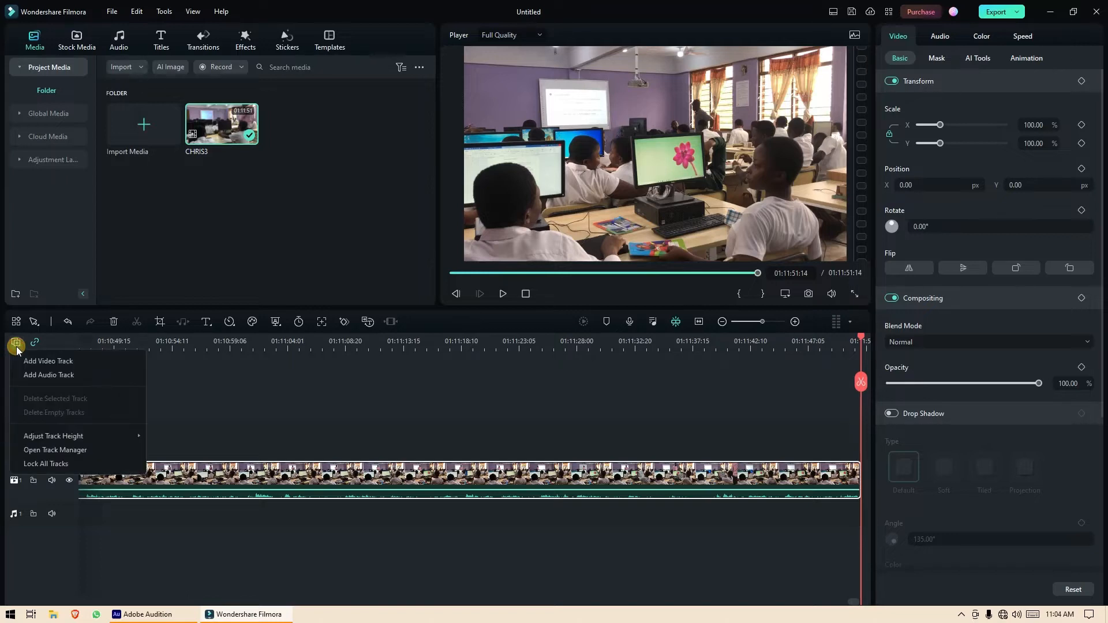
{"action": "left_click", "coordinate": [50, 375]}
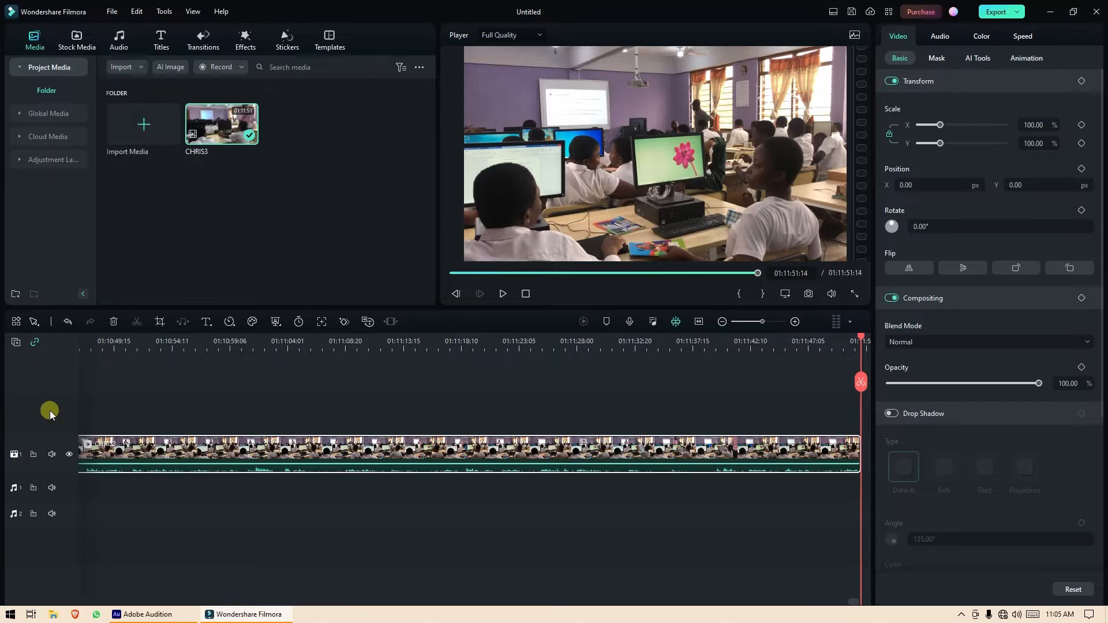
{"action": "left_click", "coordinate": [16, 342]}
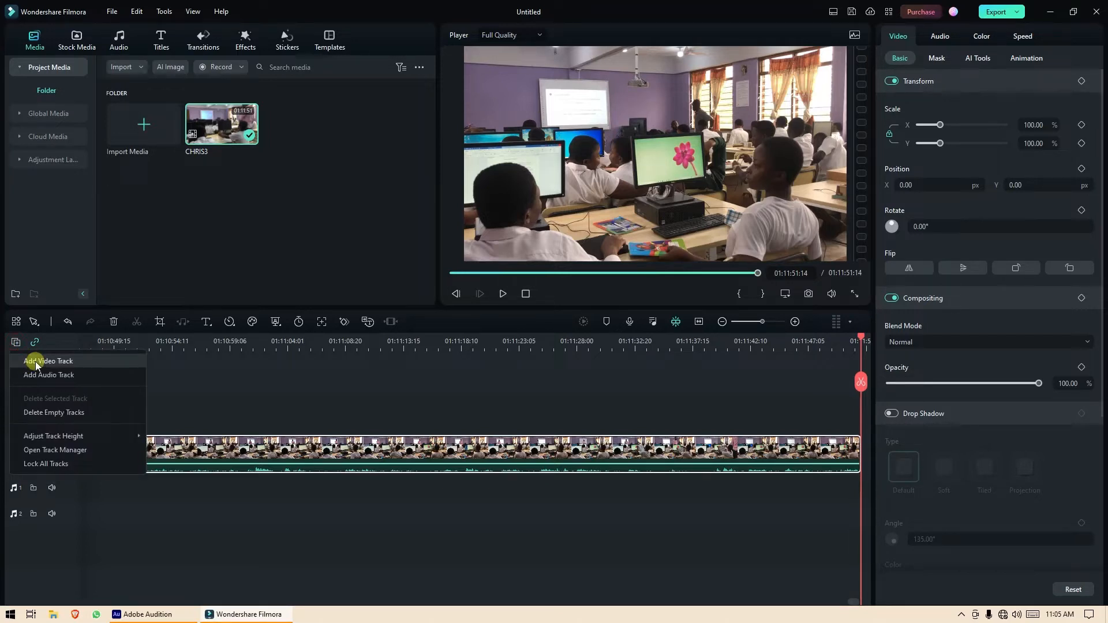
Add a second video track and reorder tracks so CHRIS3 sits on video track 2.
{"action": "left_click", "coordinate": [36, 361]}
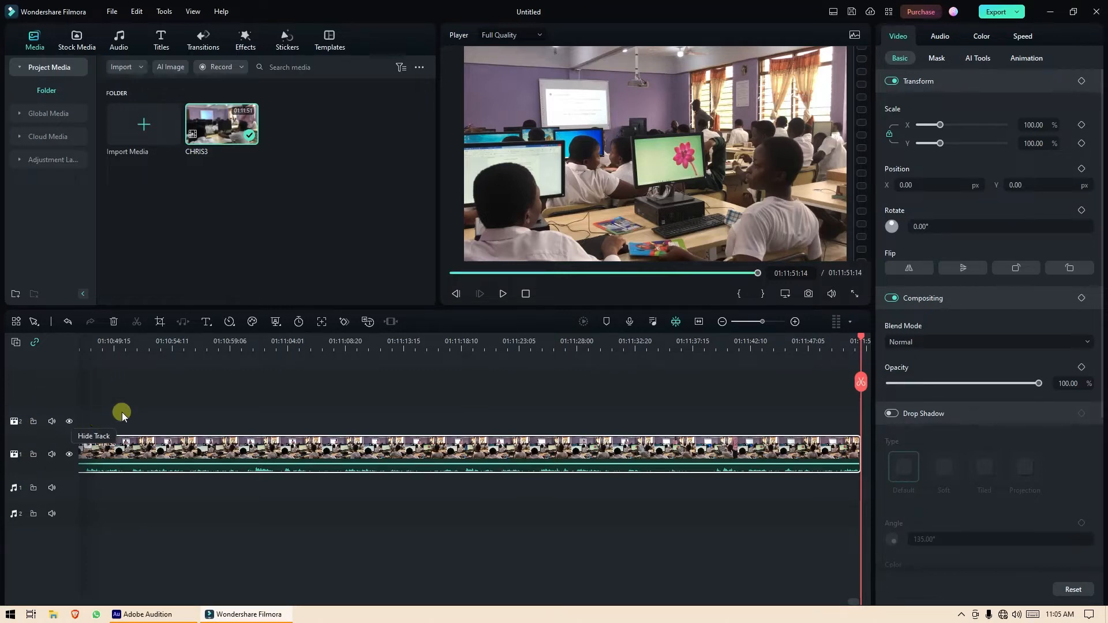
{"action": "left_click", "coordinate": [26, 416]}
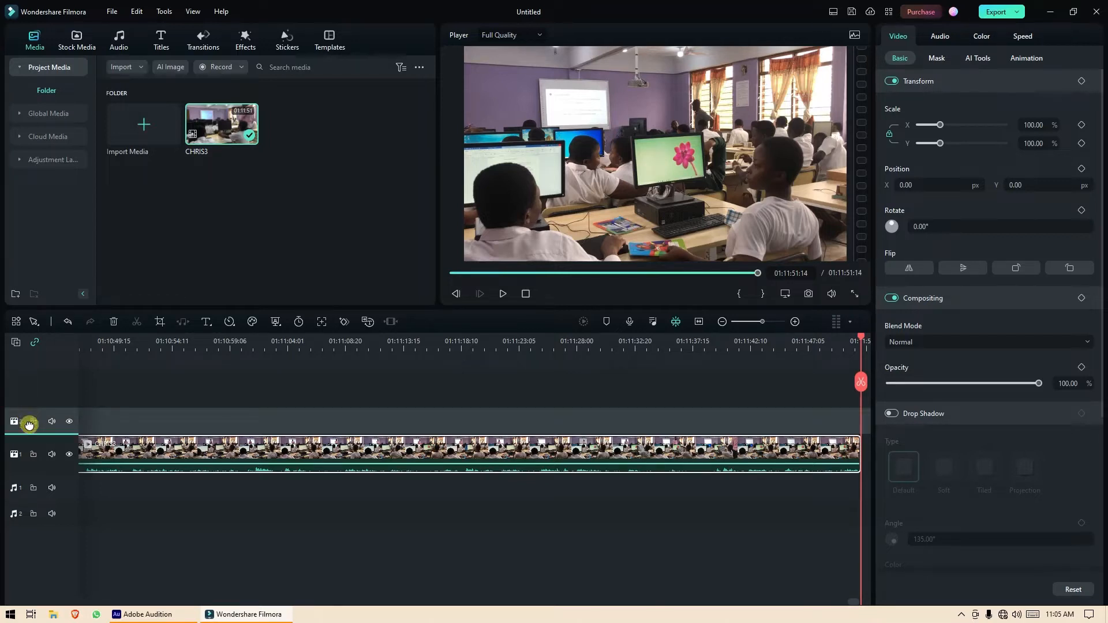
{"action": "left_click_drag", "start_coordinate": [31, 467], "coordinate": [35, 463]}
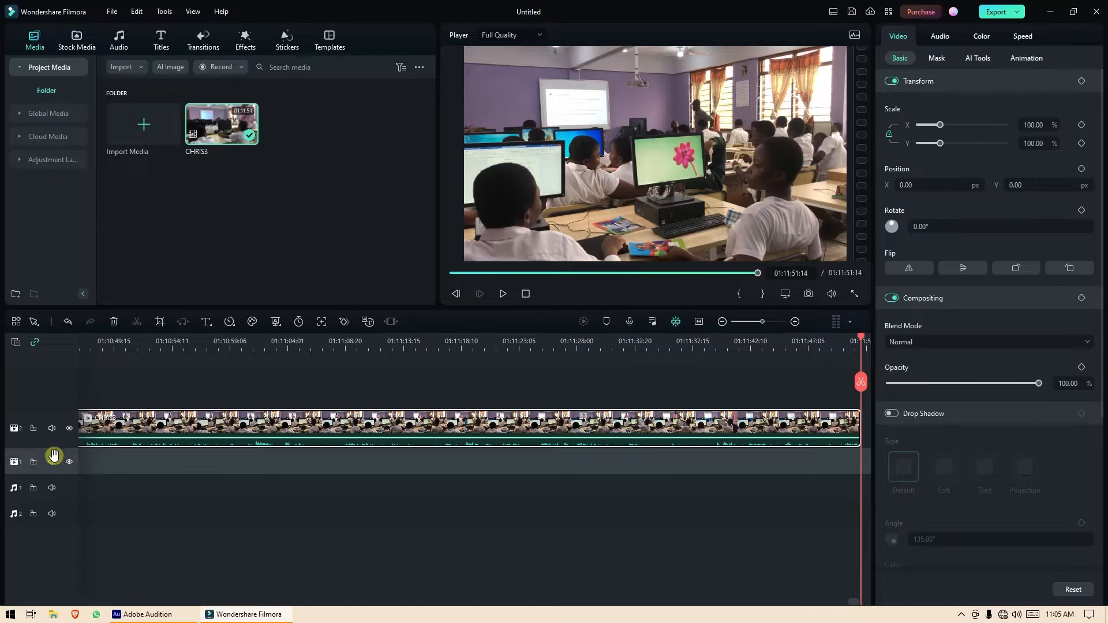
Delete all empty tracks from the track header menu, keeping one video and one audio track.
{"action": "right_click", "coordinate": [25, 455]}
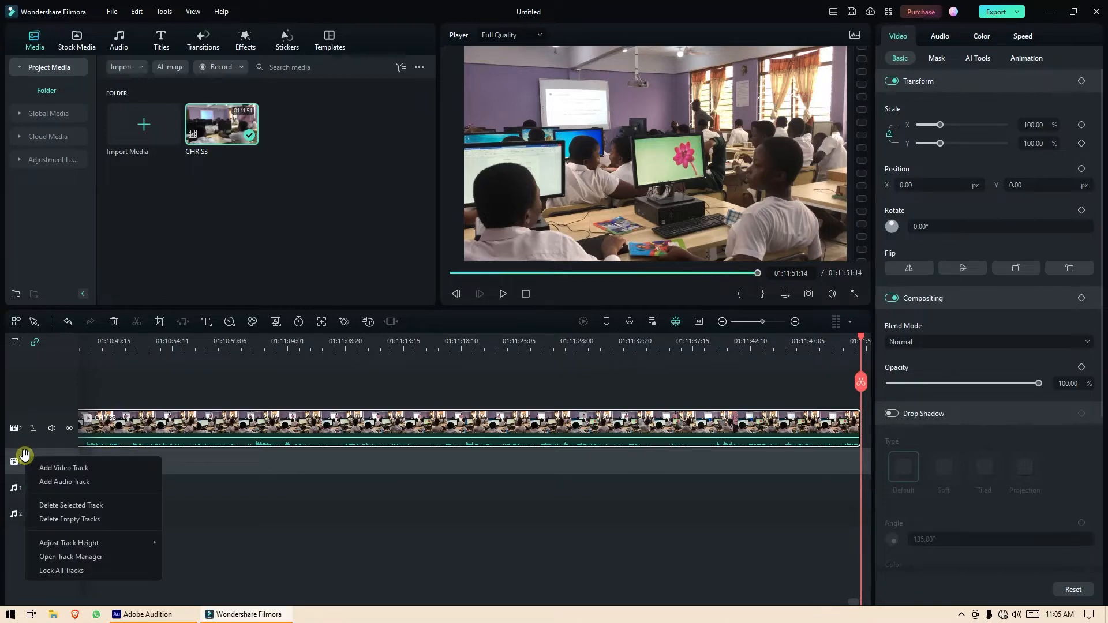
{"action": "left_click", "coordinate": [66, 520]}
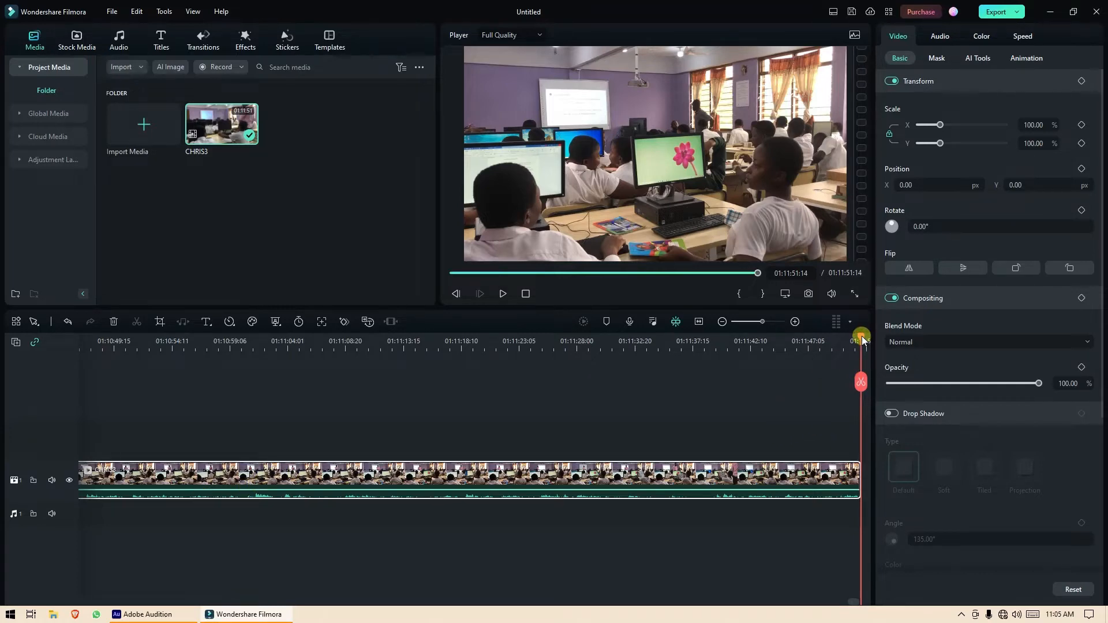
Move the playhead back and zoom to fit the whole 01:11:51:14 CHRIS3 clip in view.
{"action": "left_click_drag", "start_coordinate": [862, 340], "coordinate": [851, 383]}
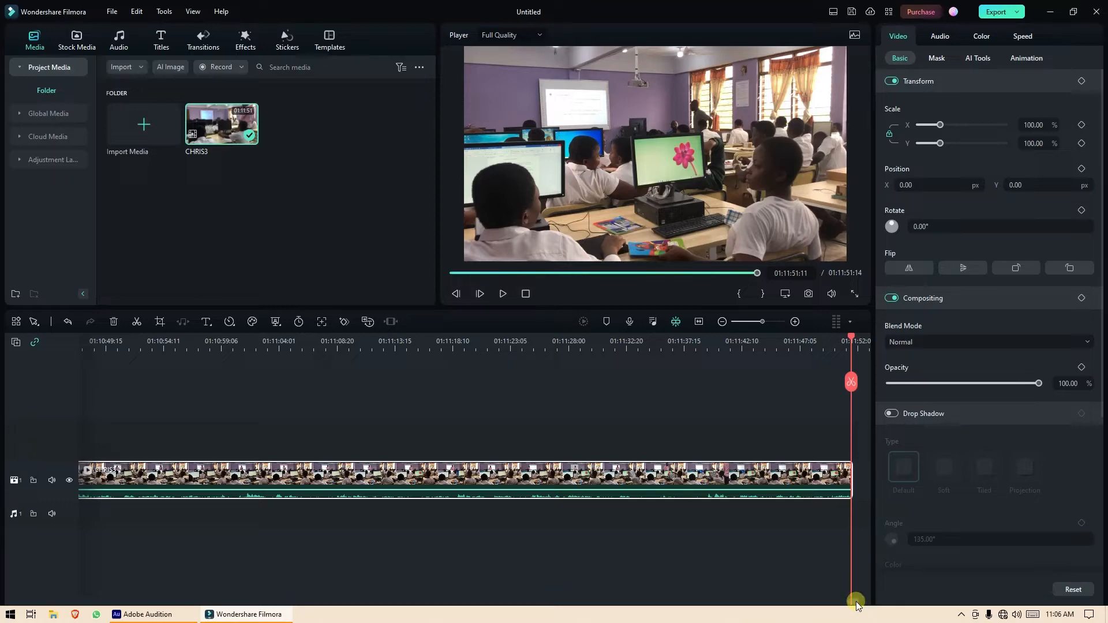
{"action": "left_click_drag", "start_coordinate": [857, 603], "coordinate": [828, 608]}
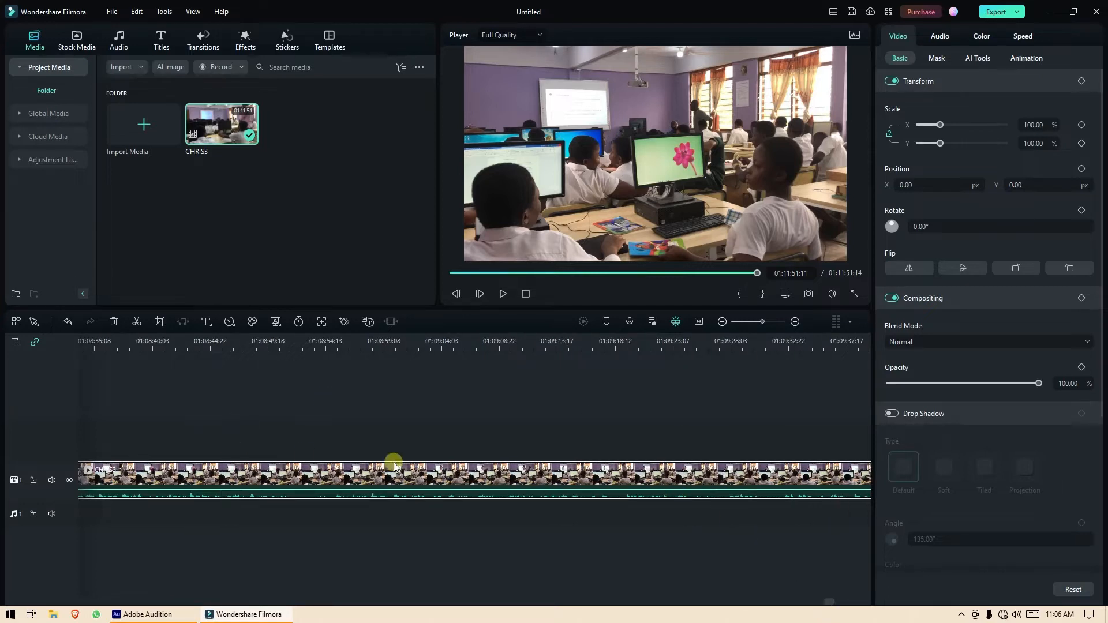
{"action": "left_click", "coordinate": [699, 322]}
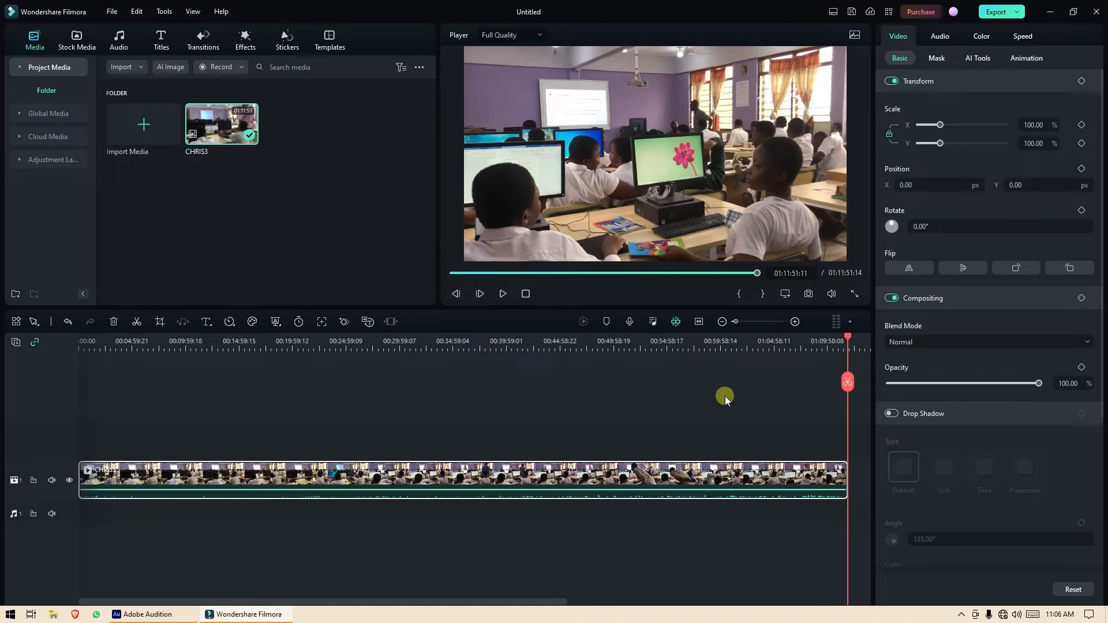
Scrub the playhead back to 00:25:49:08, where the teacher stands at the front.
{"action": "left_click", "coordinate": [468, 600]}
{"action": "left_click_drag", "start_coordinate": [847, 338], "coordinate": [421, 372]}
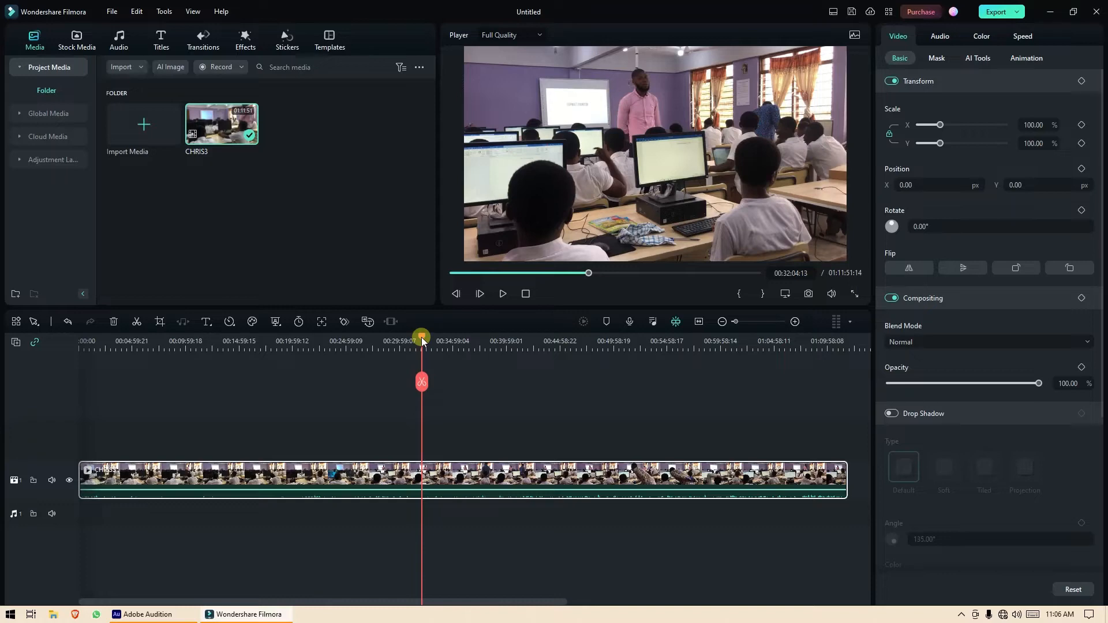
{"action": "left_click_drag", "start_coordinate": [421, 337], "coordinate": [393, 383]}
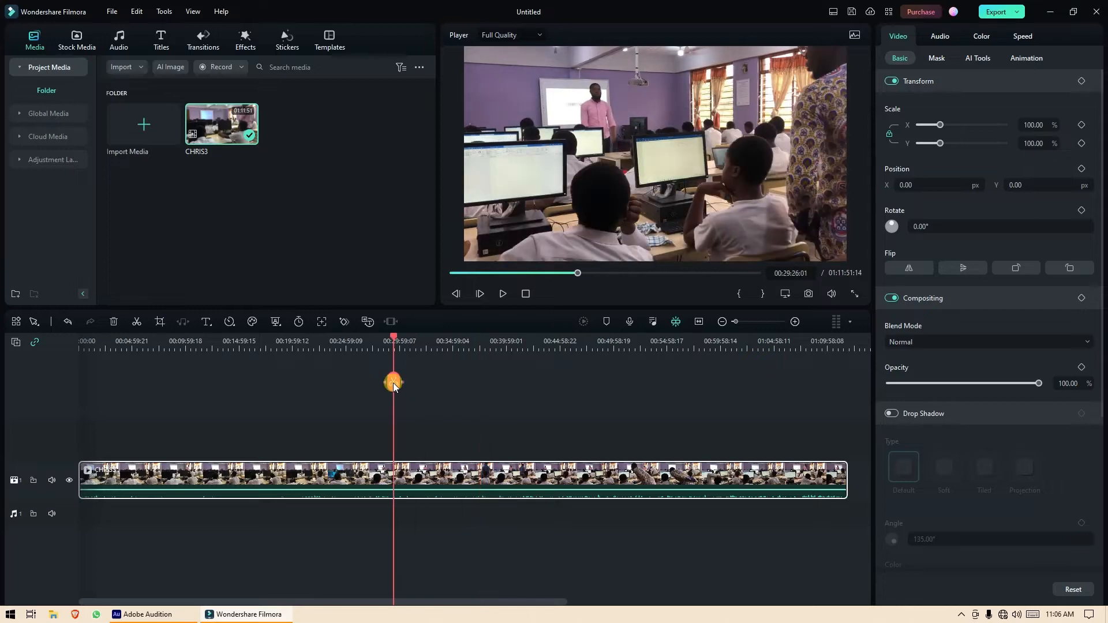
{"action": "left_click_drag", "start_coordinate": [396, 337], "coordinate": [373, 337]}
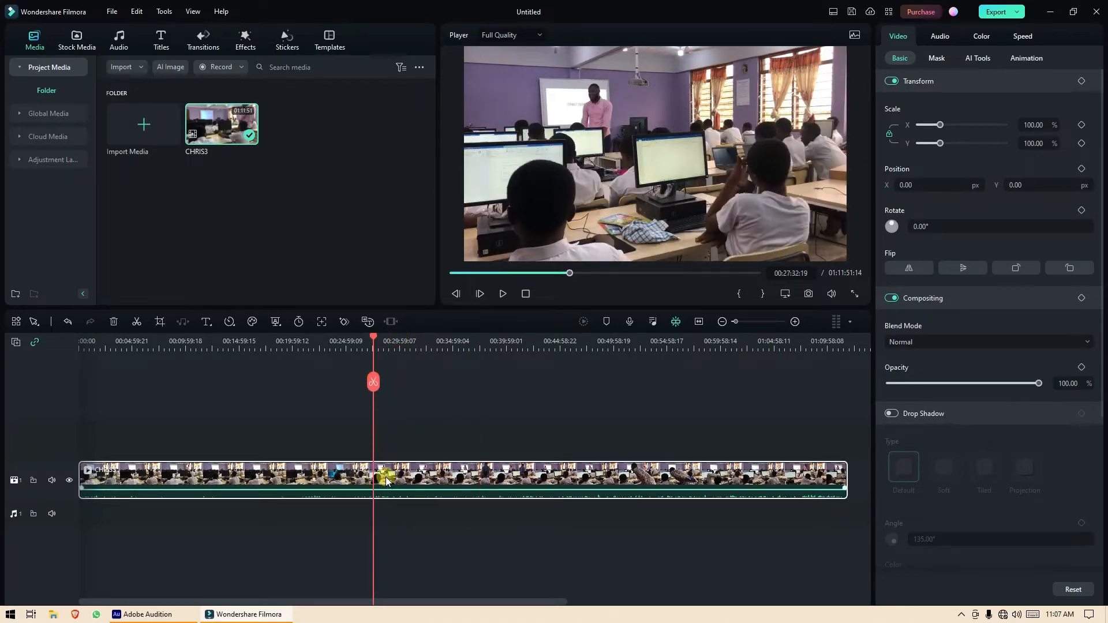
{"action": "left_click_drag", "start_coordinate": [375, 337], "coordinate": [356, 340]}
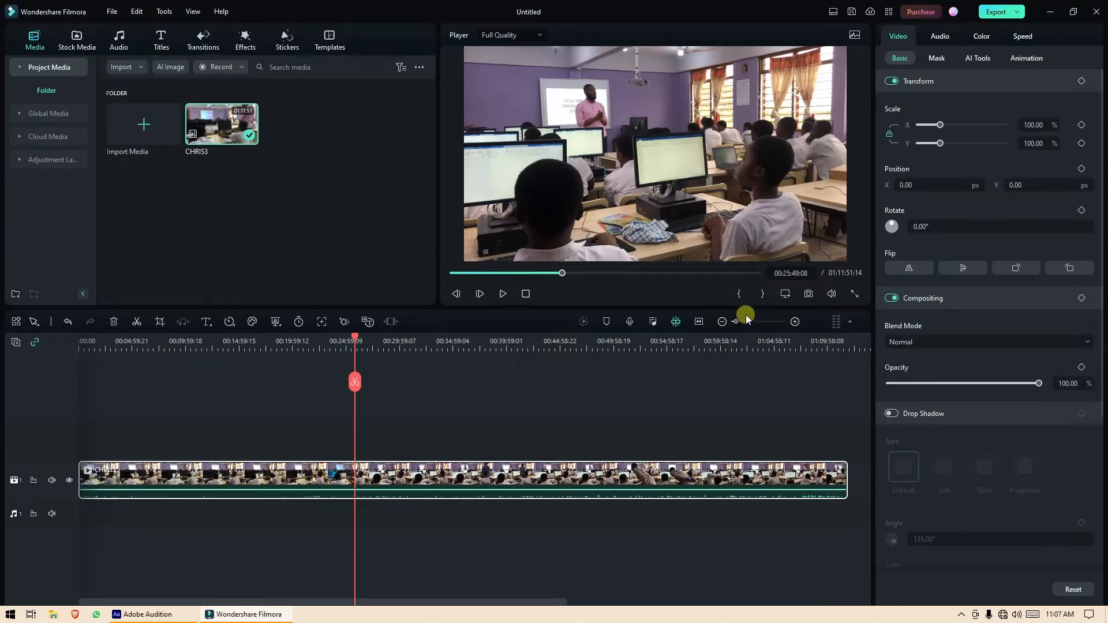
Zoom to single-frame detail, split CHRIS3 at 00:25:49:16, then zoom back to fit.
{"action": "left_click", "coordinate": [794, 322]}
{"action": "left_click", "coordinate": [794, 321]}
{"action": "left_click", "coordinate": [794, 322]}
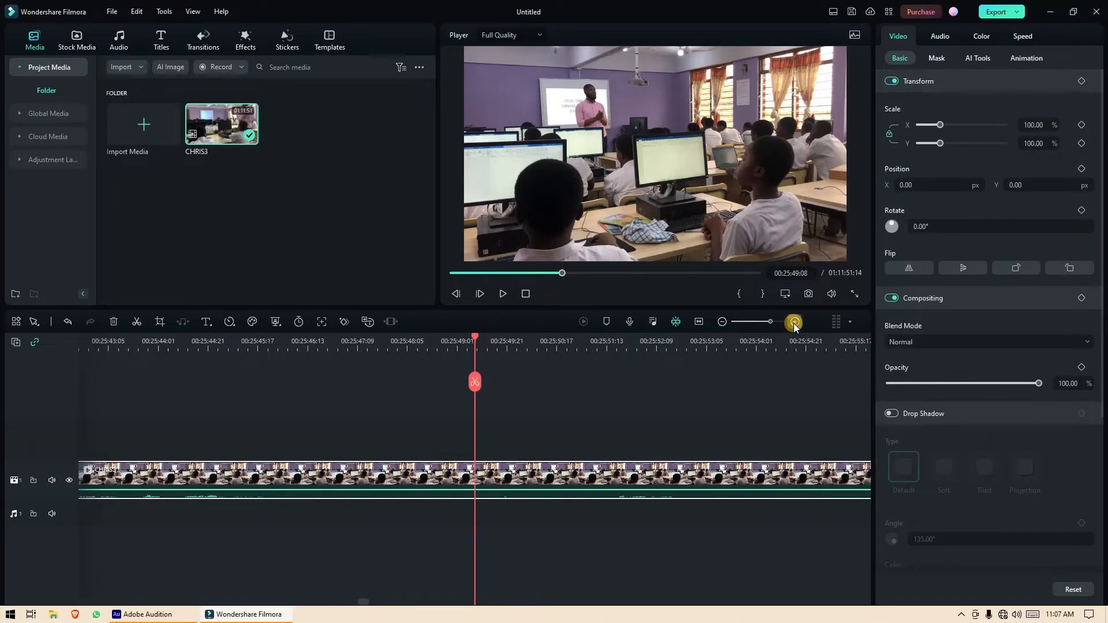
{"action": "left_click", "coordinate": [794, 322]}
{"action": "left_click", "coordinate": [794, 322]}
{"action": "left_click", "coordinate": [795, 322]}
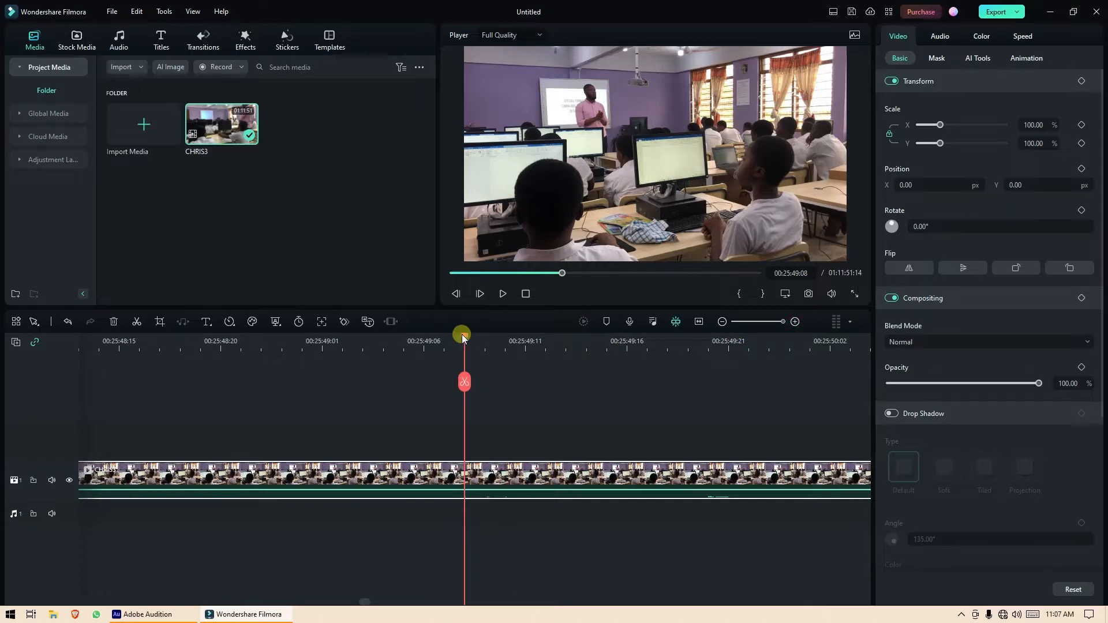
{"action": "left_click_drag", "start_coordinate": [462, 337], "coordinate": [443, 368]}
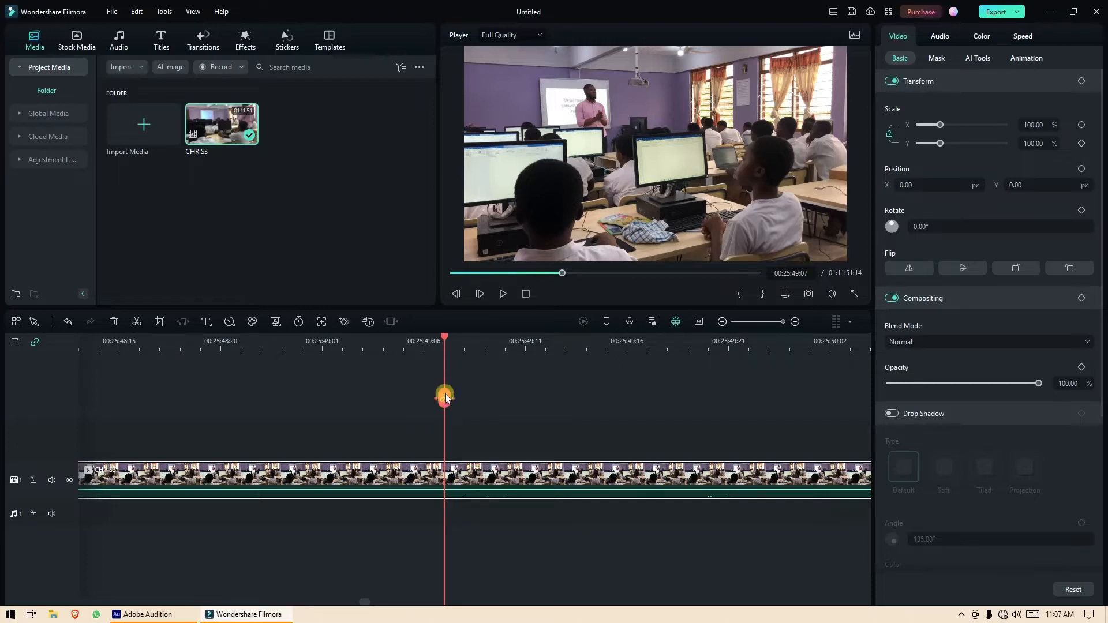
{"action": "left_click", "coordinate": [445, 398]}
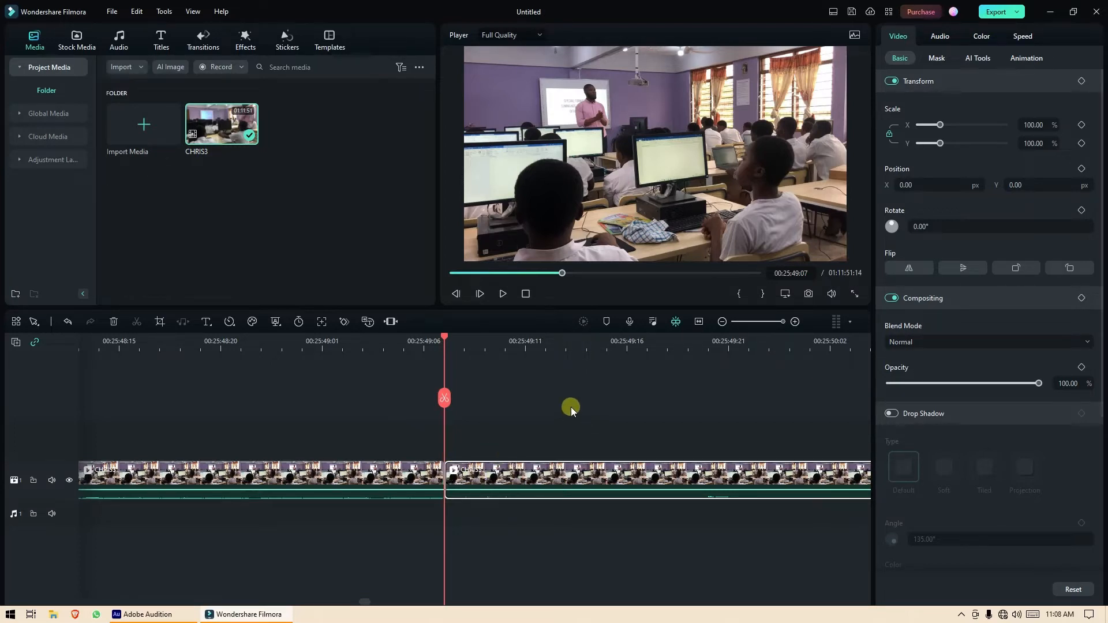
{"action": "left_click", "coordinate": [699, 323]}
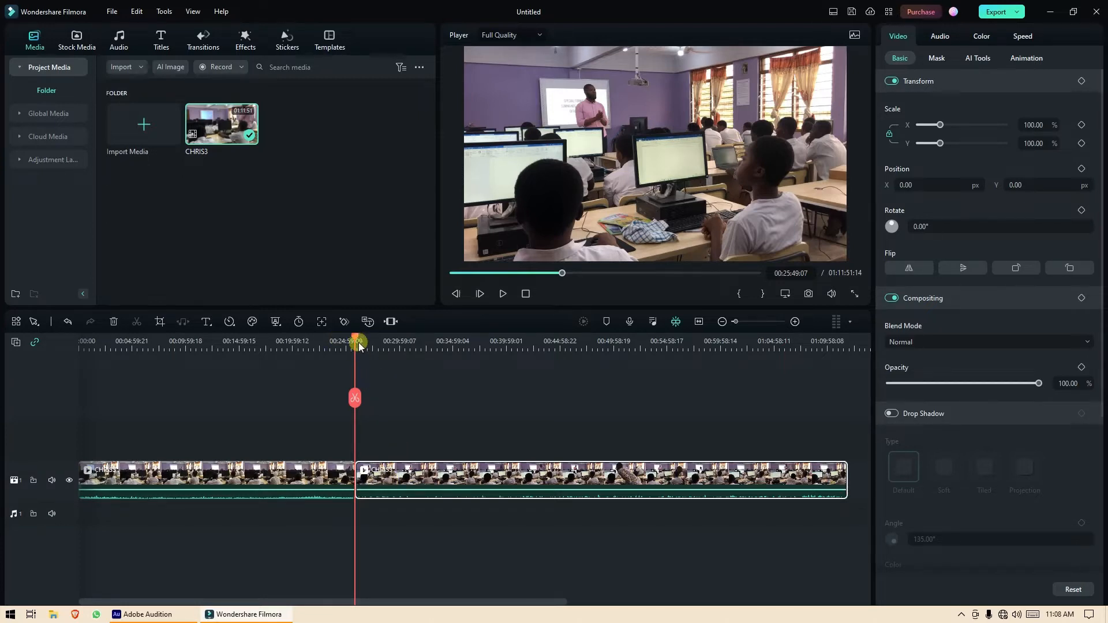
Split the clip again at 00:48:01:23 and select the resulting middle piece.
{"action": "left_click_drag", "start_coordinate": [358, 345], "coordinate": [595, 369]}
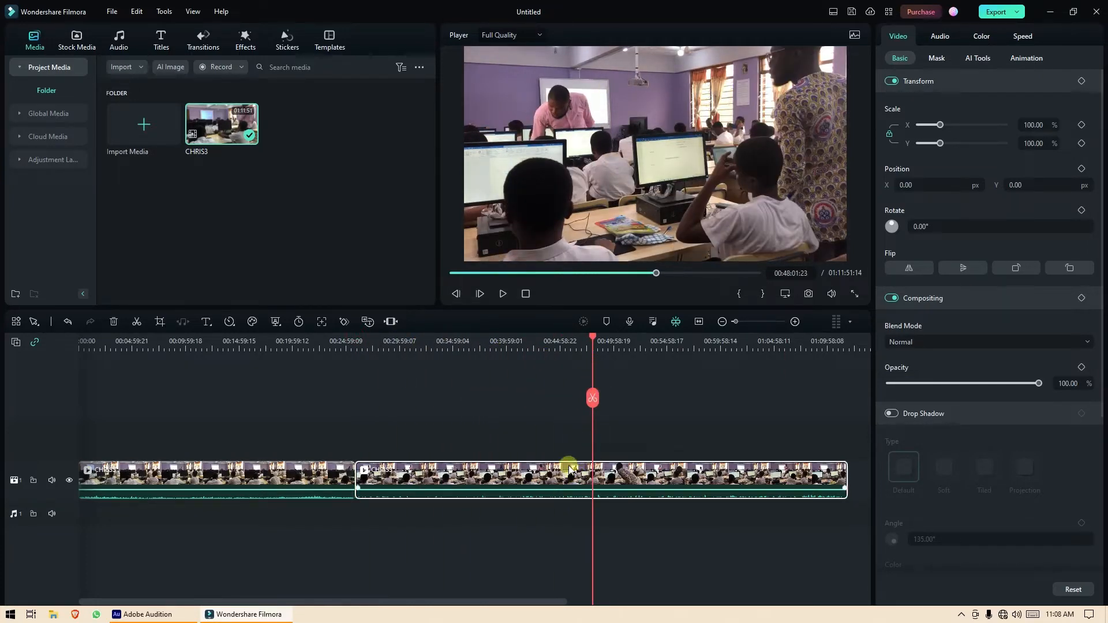
{"action": "left_click", "coordinate": [591, 401]}
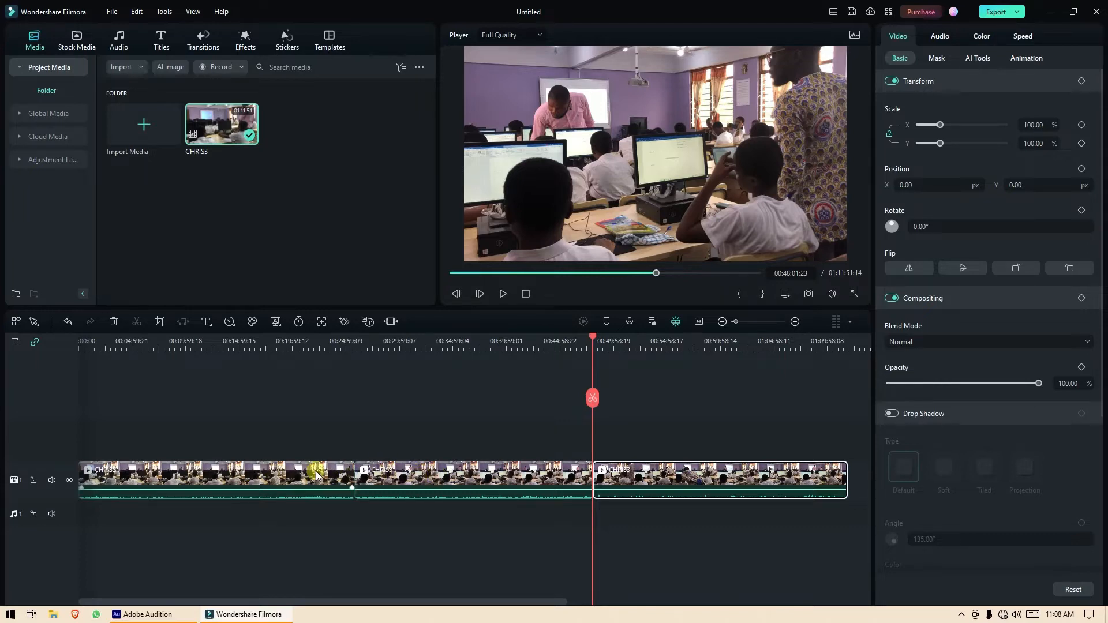
{"action": "left_click", "coordinate": [450, 475]}
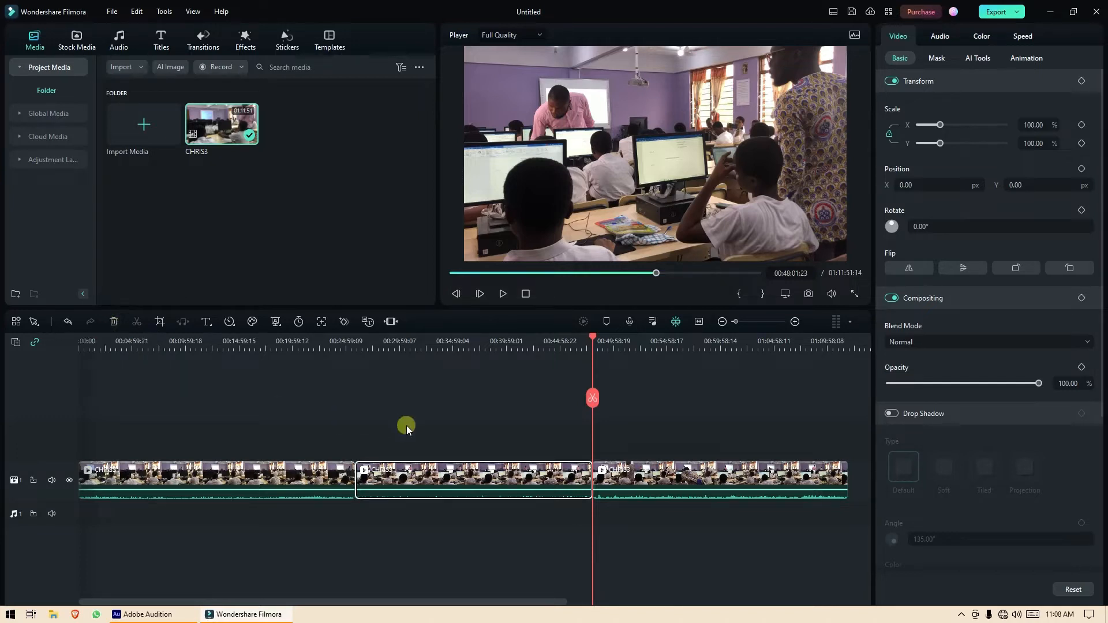
Delete the middle piece so the project runs 00:49:38:22, then scrub to check the join.
{"action": "left_click", "coordinate": [113, 322]}
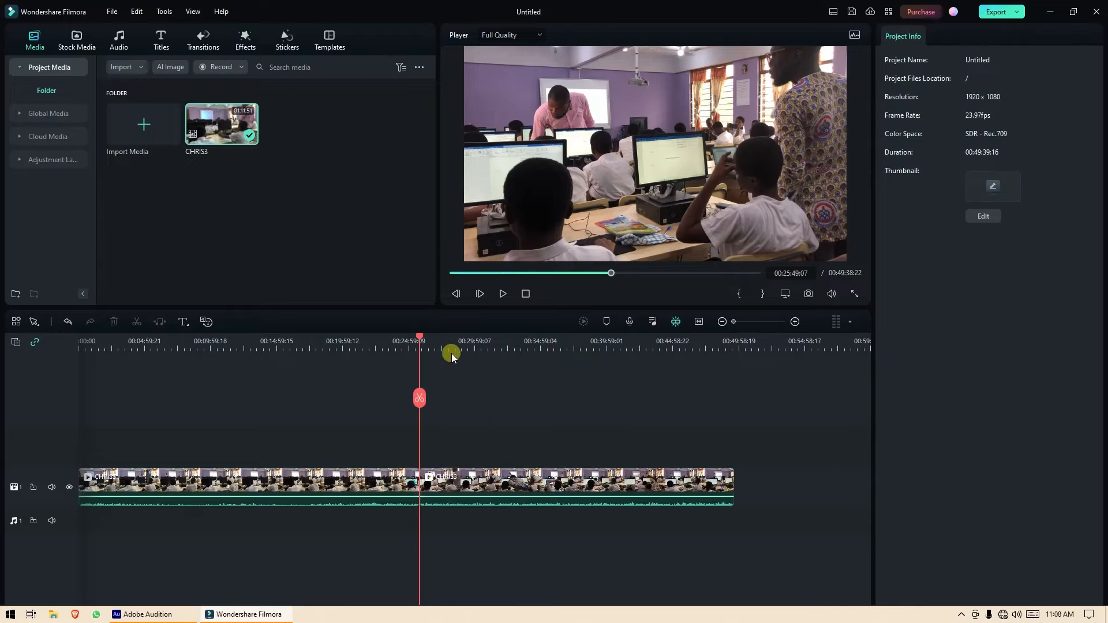
{"action": "left_click_drag", "start_coordinate": [418, 338], "coordinate": [379, 359]}
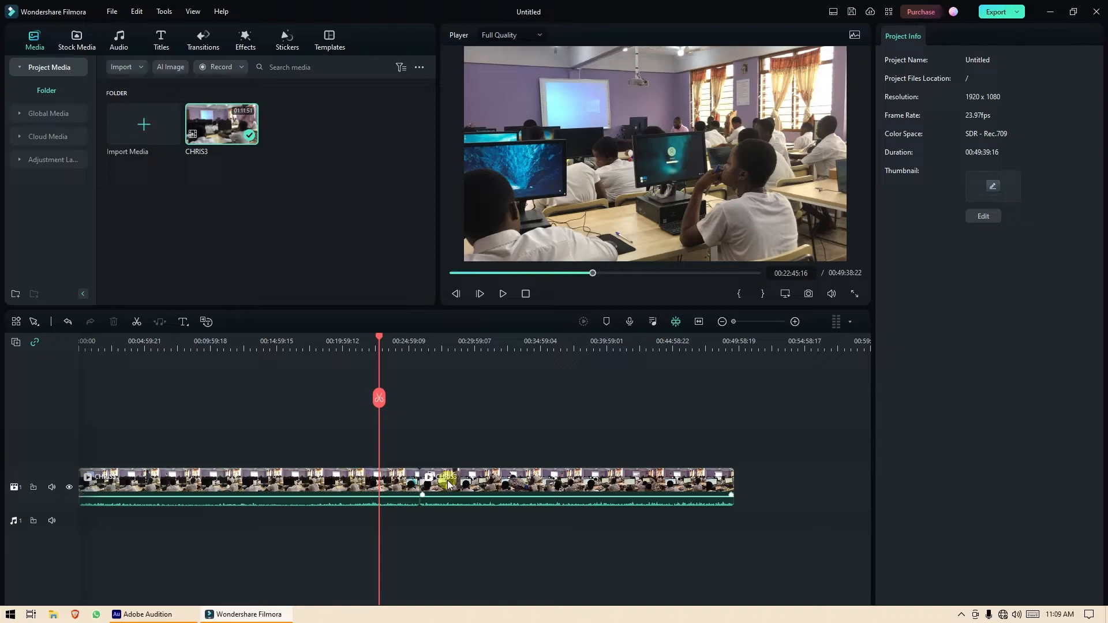
Keep the second CHRIS3 clip flush against the first and return the playhead to 00:00:00:00.
{"action": "left_click", "coordinate": [449, 483]}
{"action": "mouse_move", "coordinate": [448, 484]}
{"action": "left_mouse_down"}
{"action": "mouse_move", "coordinate": [498, 484]}
{"action": "mouse_move", "coordinate": [459, 479]}
{"action": "left_mouse_up"}
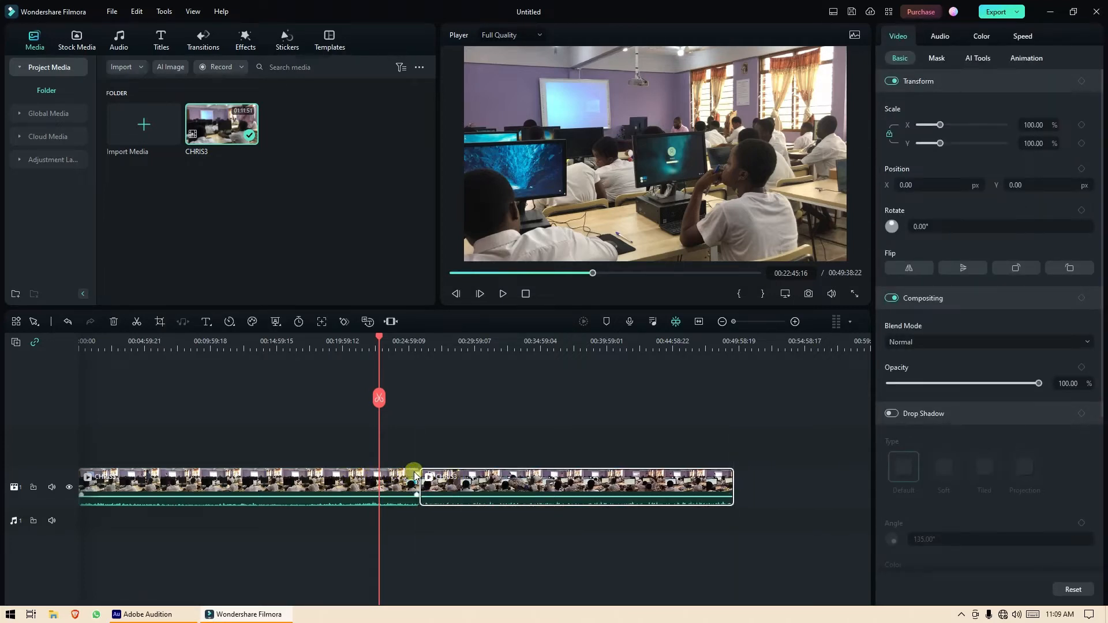
{"action": "mouse_move", "coordinate": [462, 482]}
{"action": "left_mouse_down"}
{"action": "mouse_move", "coordinate": [492, 483]}
{"action": "mouse_move", "coordinate": [465, 485]}
{"action": "left_mouse_up"}
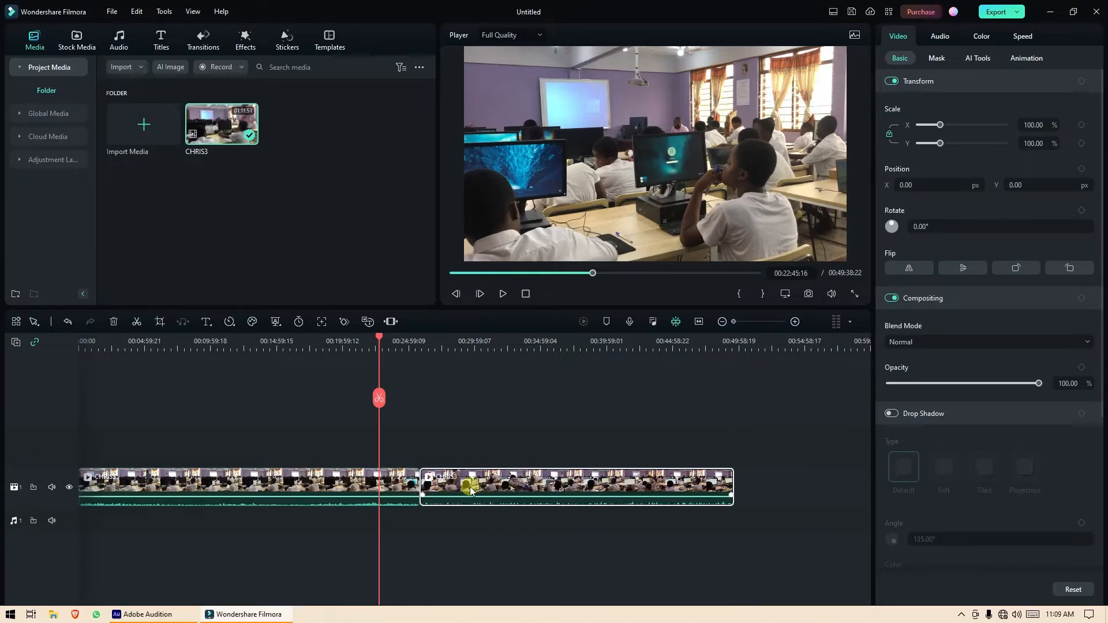
{"action": "left_click", "coordinate": [336, 484]}
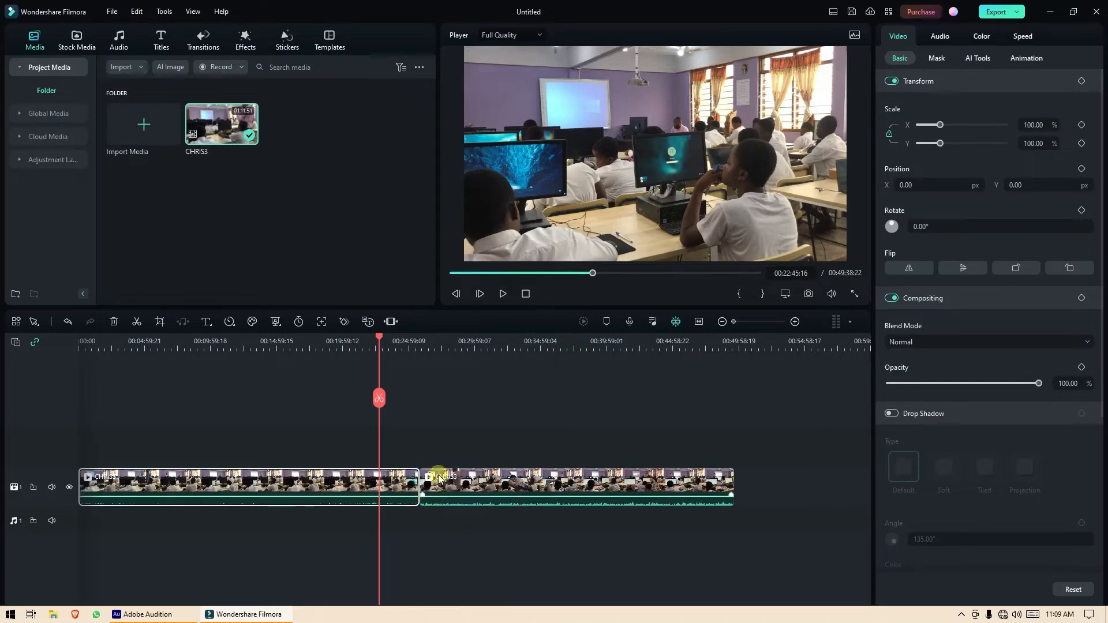
{"action": "mouse_move", "coordinate": [459, 481]}
{"action": "left_mouse_down"}
{"action": "mouse_move", "coordinate": [491, 479]}
{"action": "mouse_move", "coordinate": [478, 478]}
{"action": "left_mouse_up"}
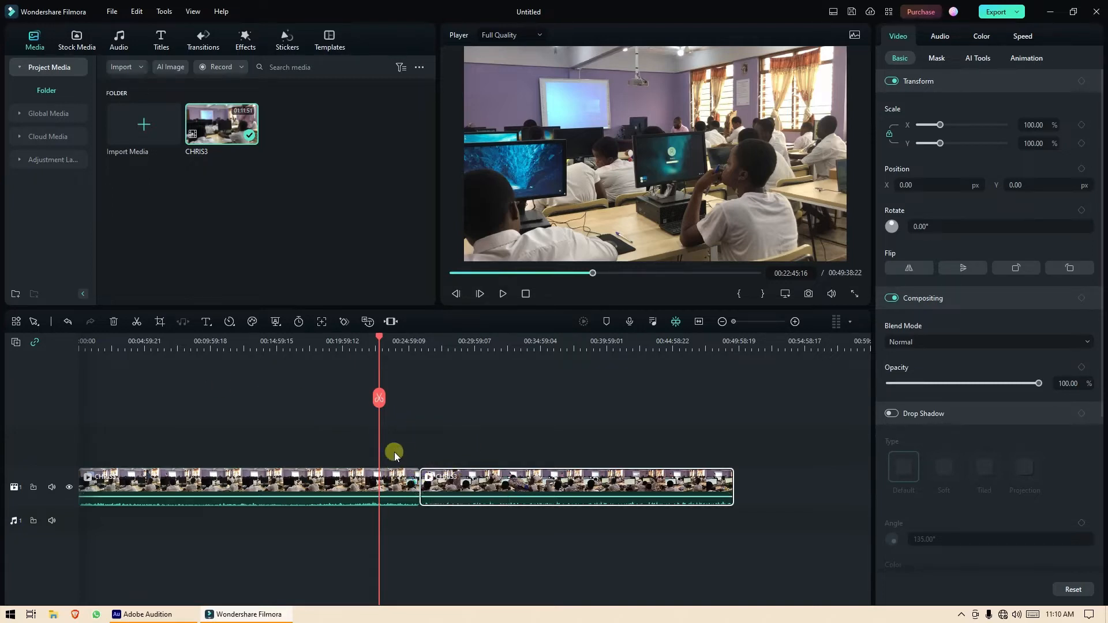
{"action": "left_click_drag", "start_coordinate": [379, 340], "coordinate": [75, 351]}
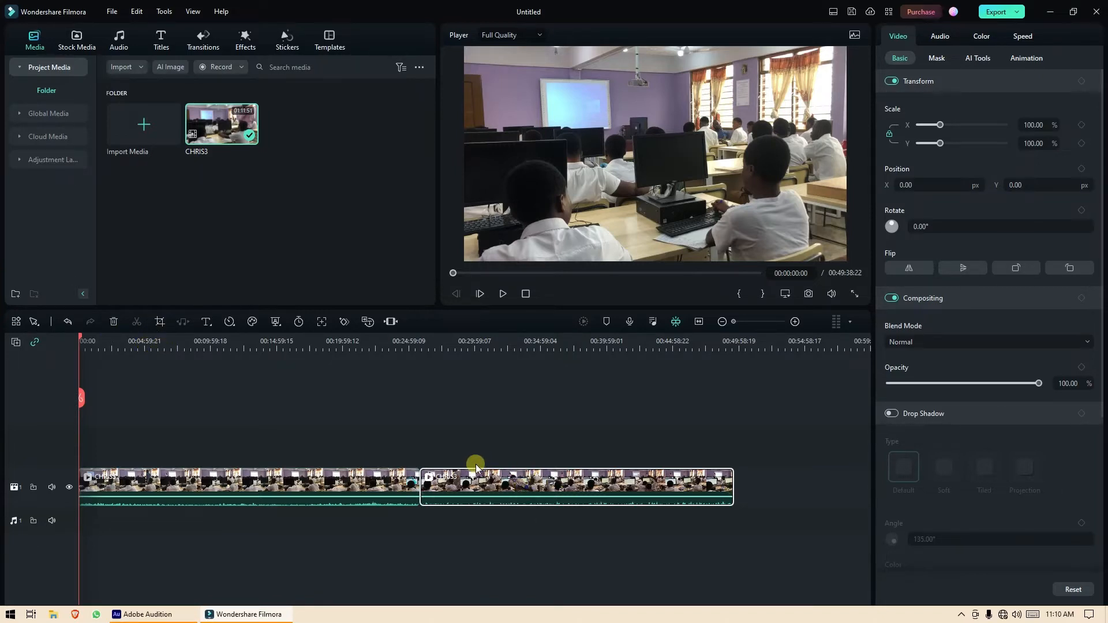
{"action": "left_click", "coordinate": [65, 321]}
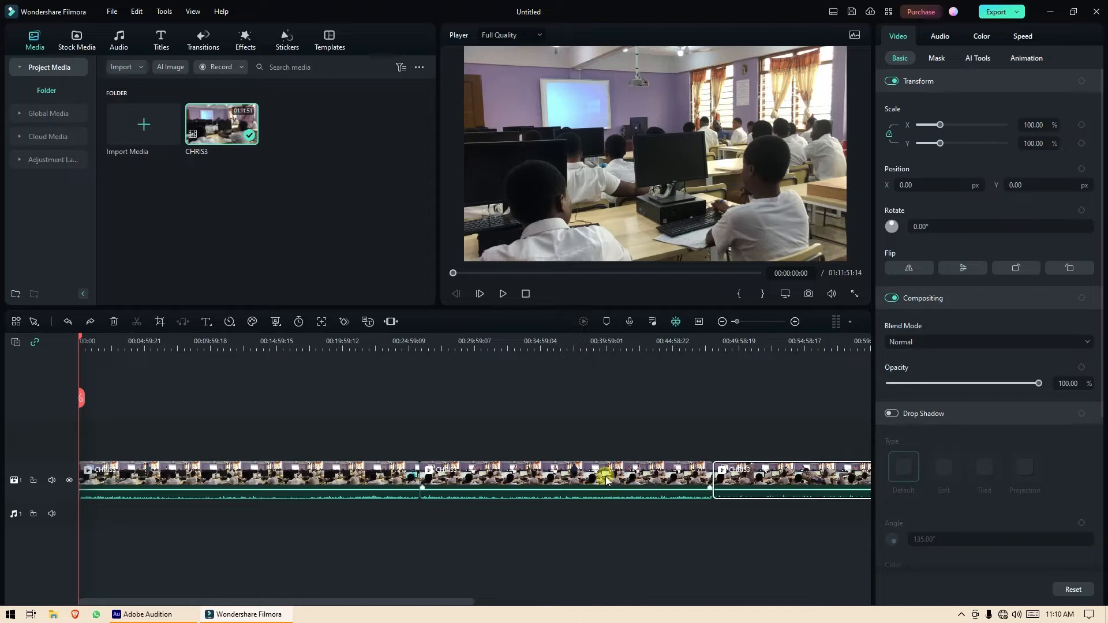
{"action": "left_click", "coordinate": [607, 479]}
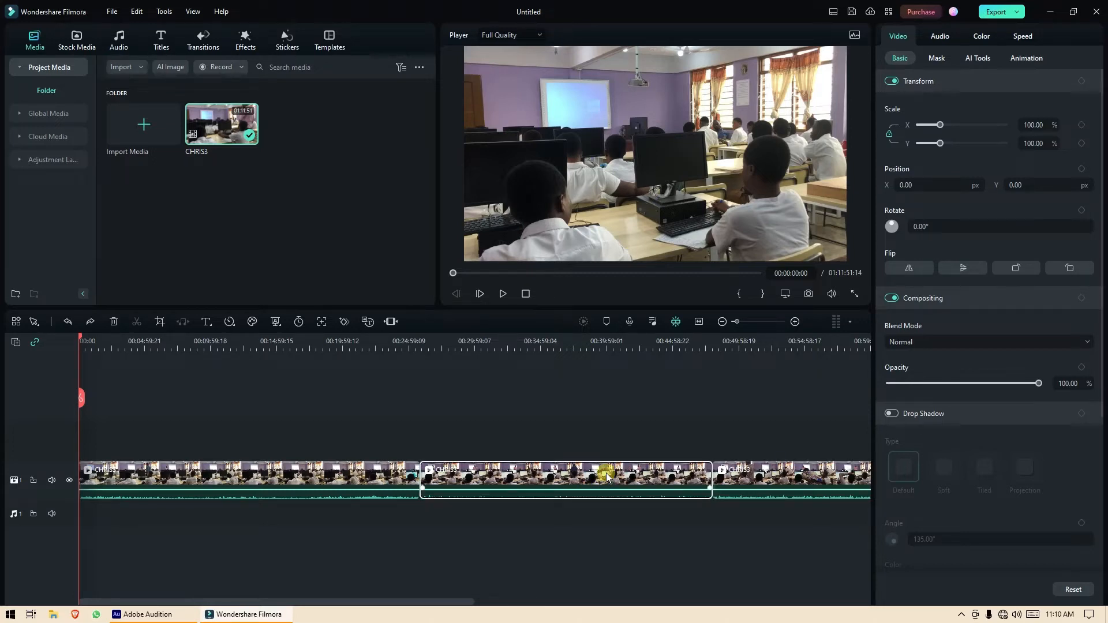
{"action": "left_click", "coordinate": [89, 319]}
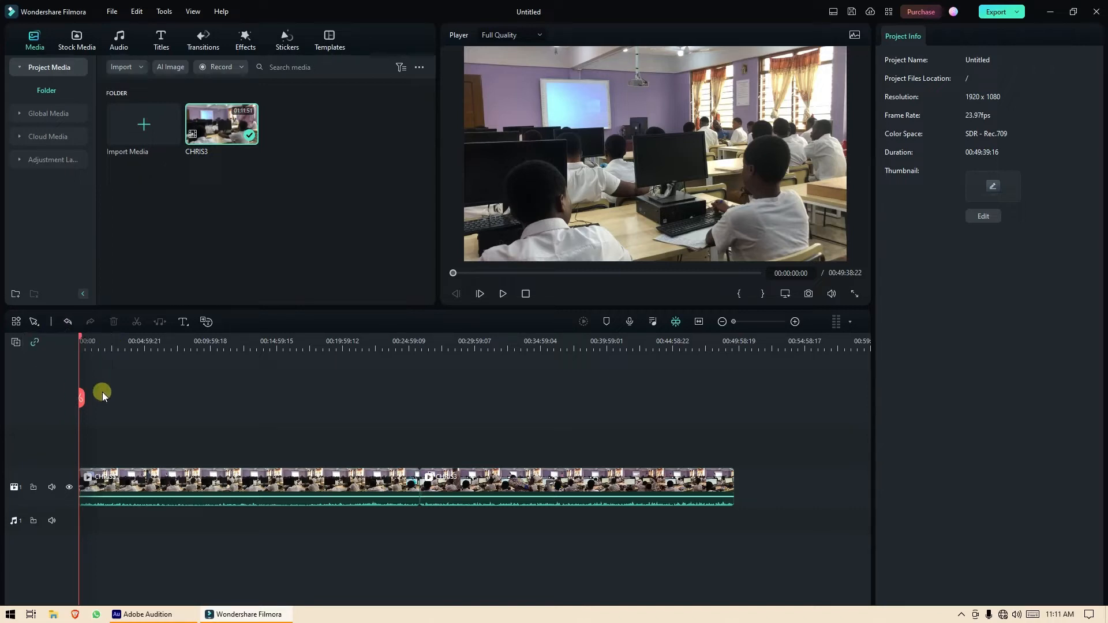
{"action": "left_click", "coordinate": [68, 322]}
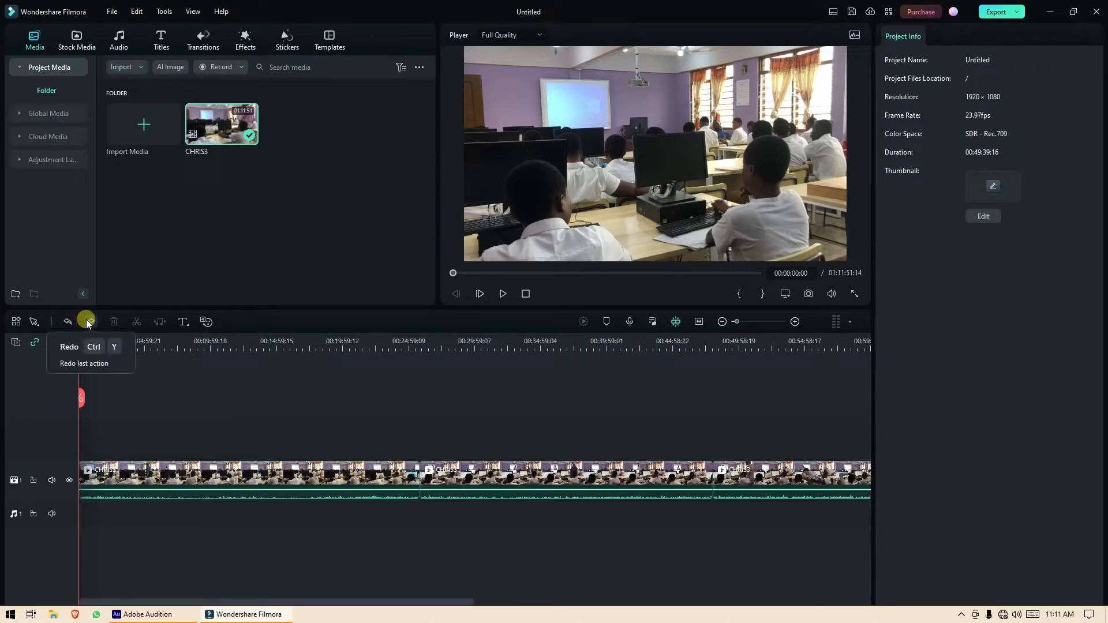
{"action": "left_click", "coordinate": [560, 478]}
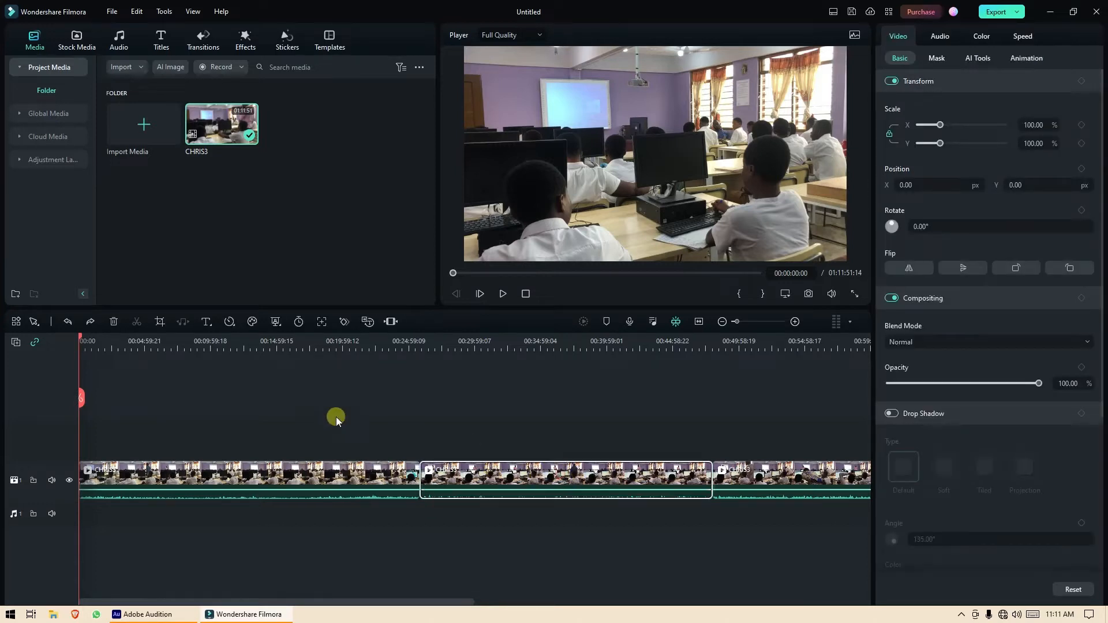
{"action": "left_click", "coordinate": [114, 322]}
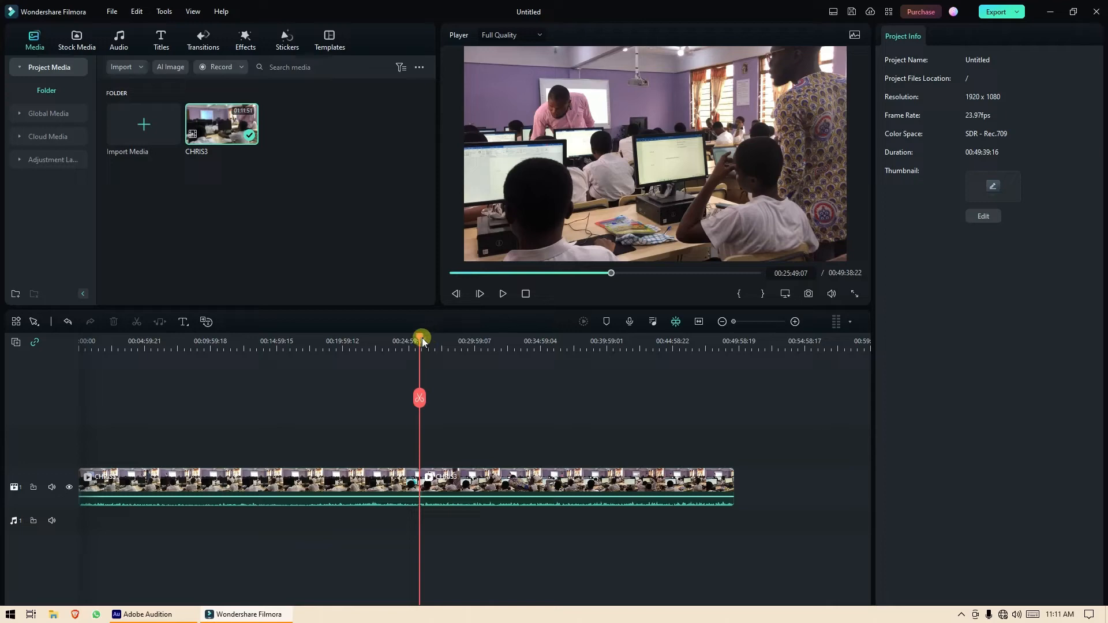
{"action": "left_click_drag", "start_coordinate": [422, 339], "coordinate": [72, 352]}
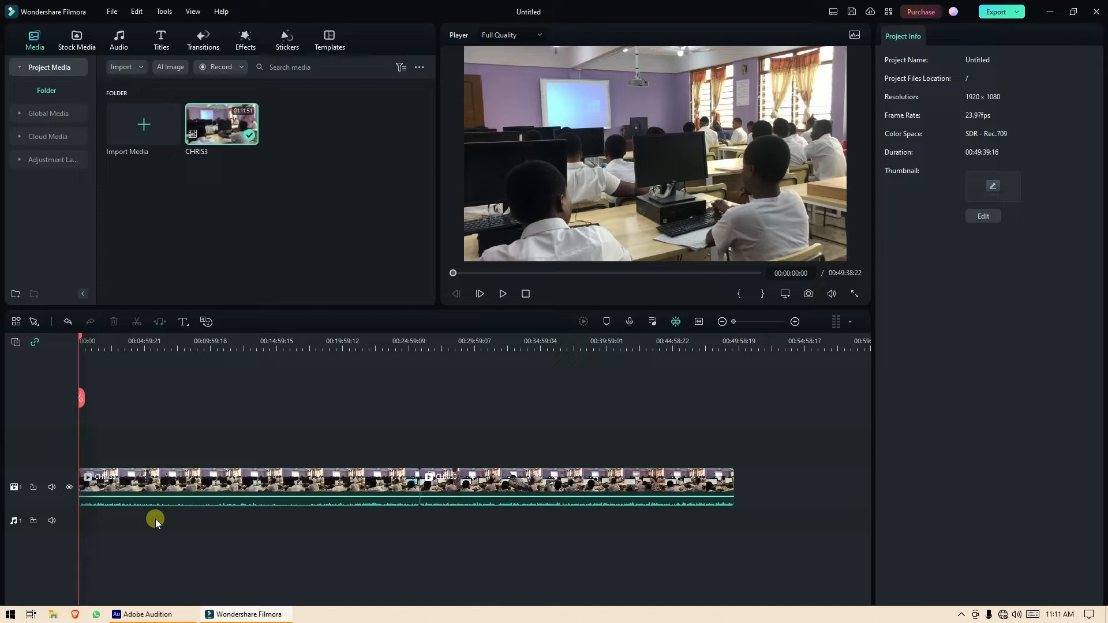
List the Audio library's Mine > Downloads tracks, including Cheer Up-AI music and Never Die.
{"action": "left_click", "coordinate": [117, 38]}
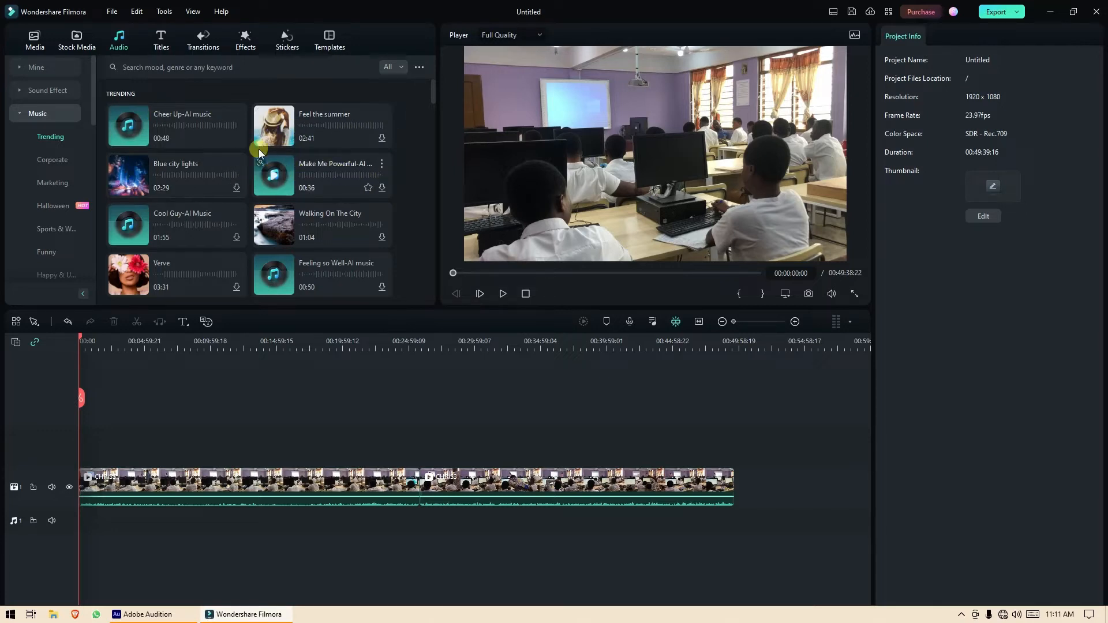
{"action": "left_click", "coordinate": [18, 90]}
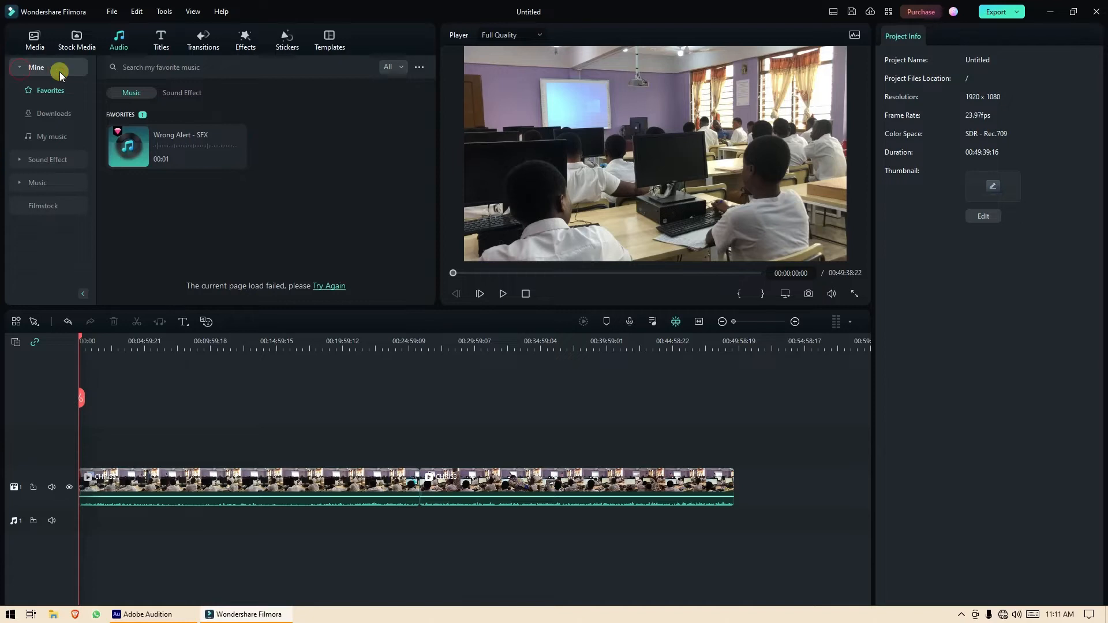
{"action": "left_click", "coordinate": [52, 116]}
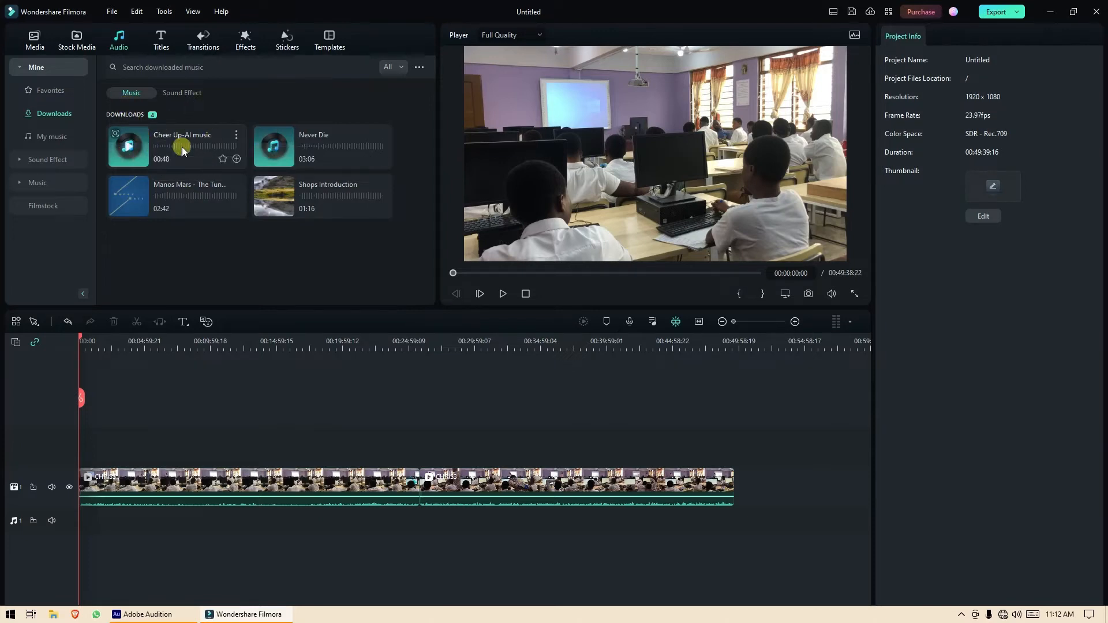
{"action": "left_click", "coordinate": [21, 68]}
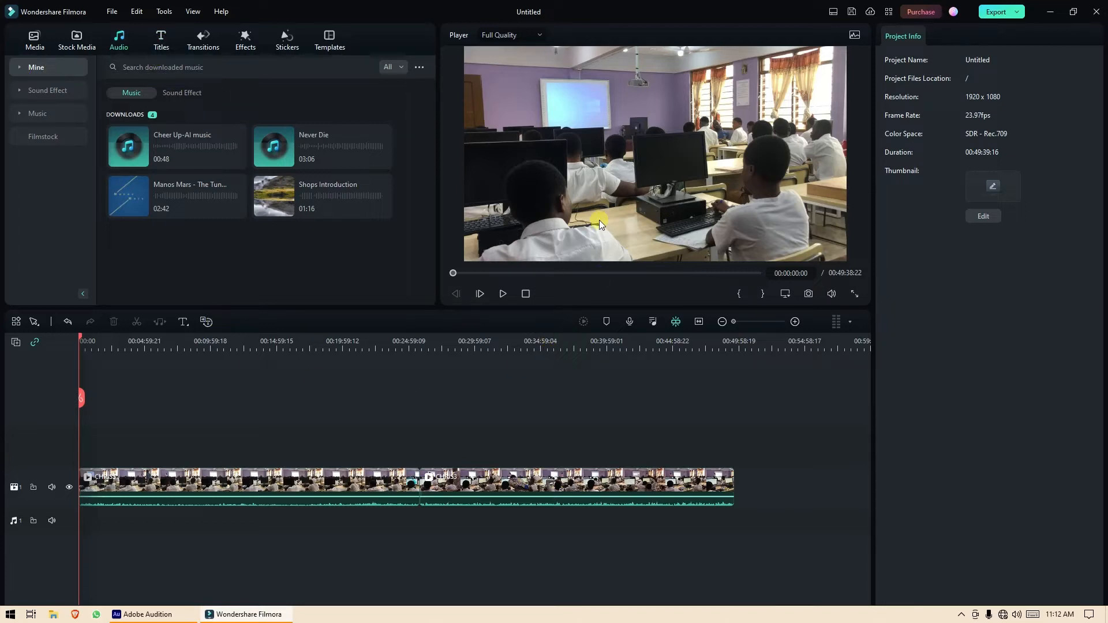
Browse the Trending titles and preview Big Titles Pack Title 08 as a 'Today's Headlines' banner.
{"action": "left_click", "coordinate": [161, 40]}
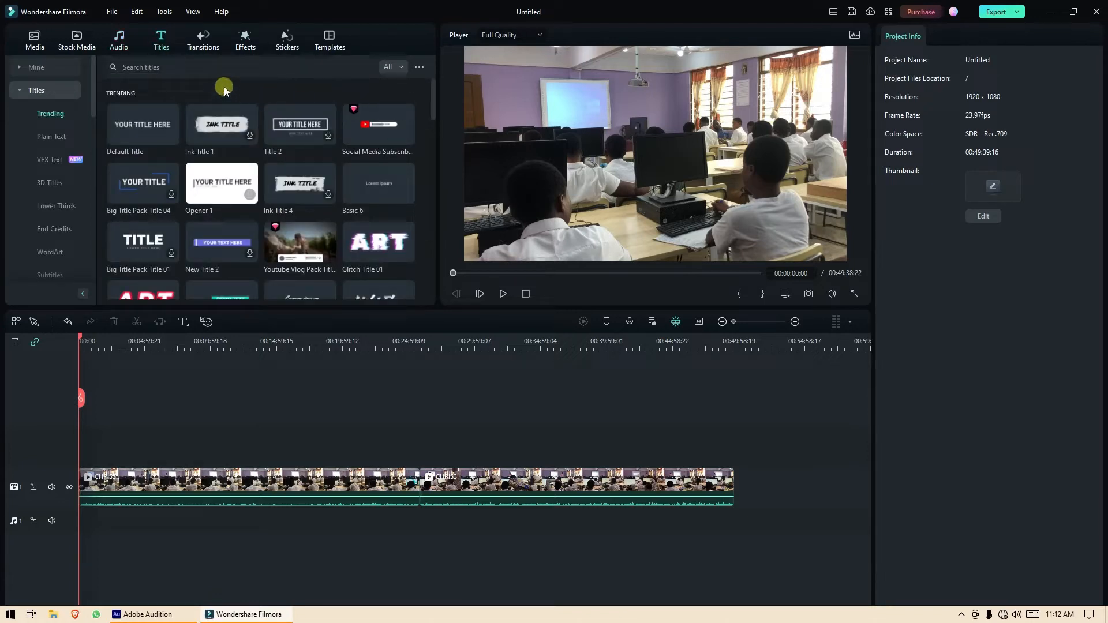
{"action": "scroll", "coordinate": [301, 158], "scroll_direction": "down", "scroll_amount": 5}
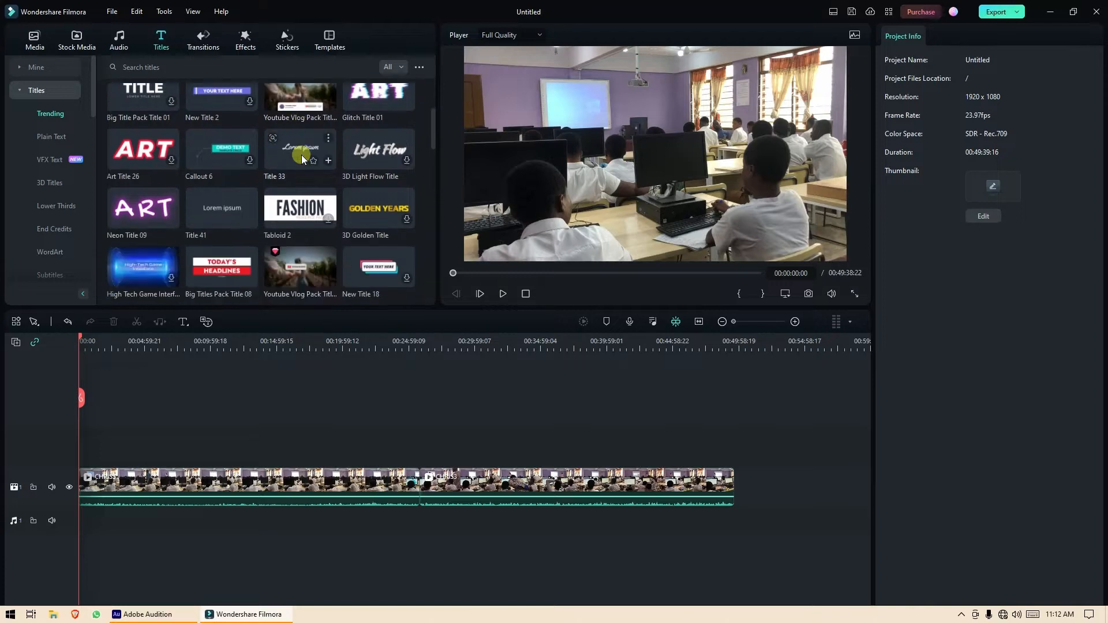
{"action": "scroll", "coordinate": [301, 159], "scroll_direction": "up", "scroll_amount": 1}
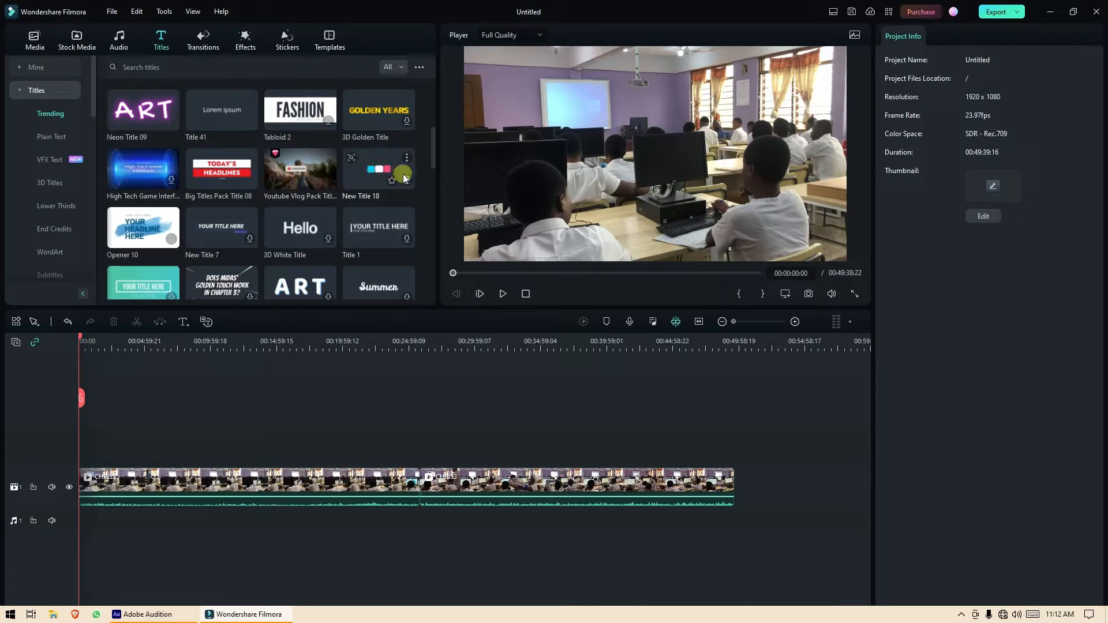
{"action": "left_click", "coordinate": [222, 169]}
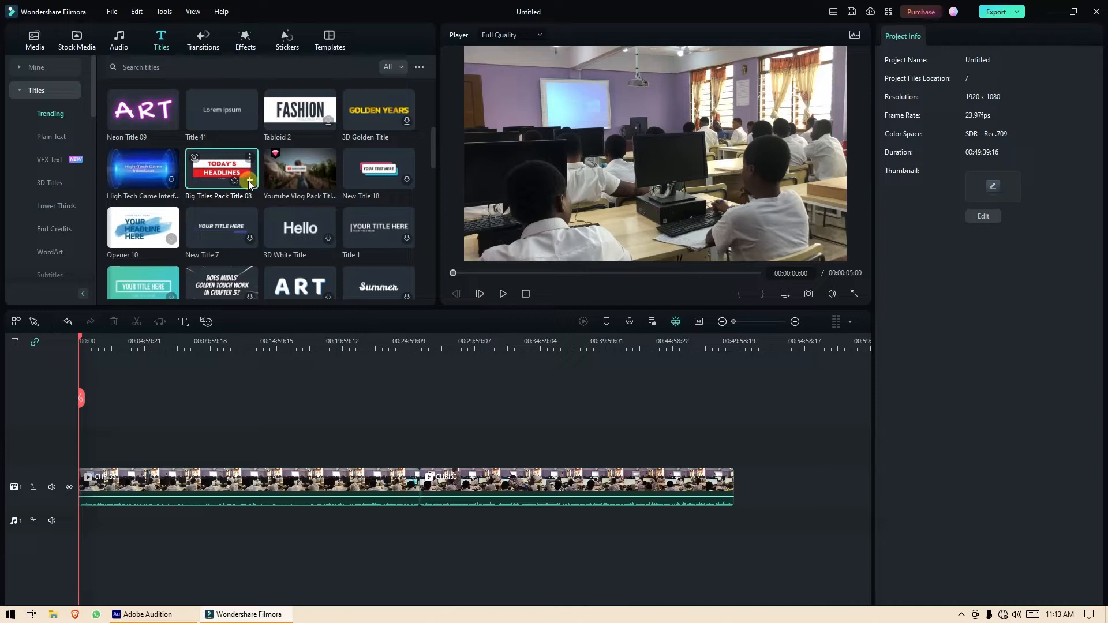
Place Big Titles Pack Title 08 on a new video track 2 above the CHRIS3 clip.
{"action": "left_click", "coordinate": [250, 182]}
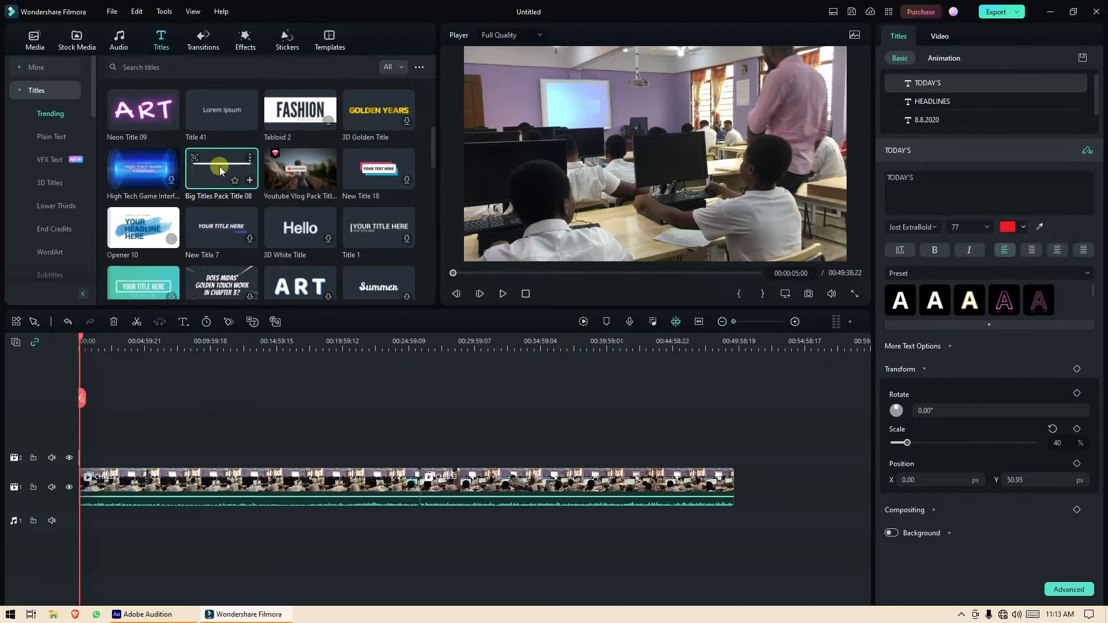
{"action": "left_click_drag", "start_coordinate": [206, 175], "coordinate": [483, 386]}
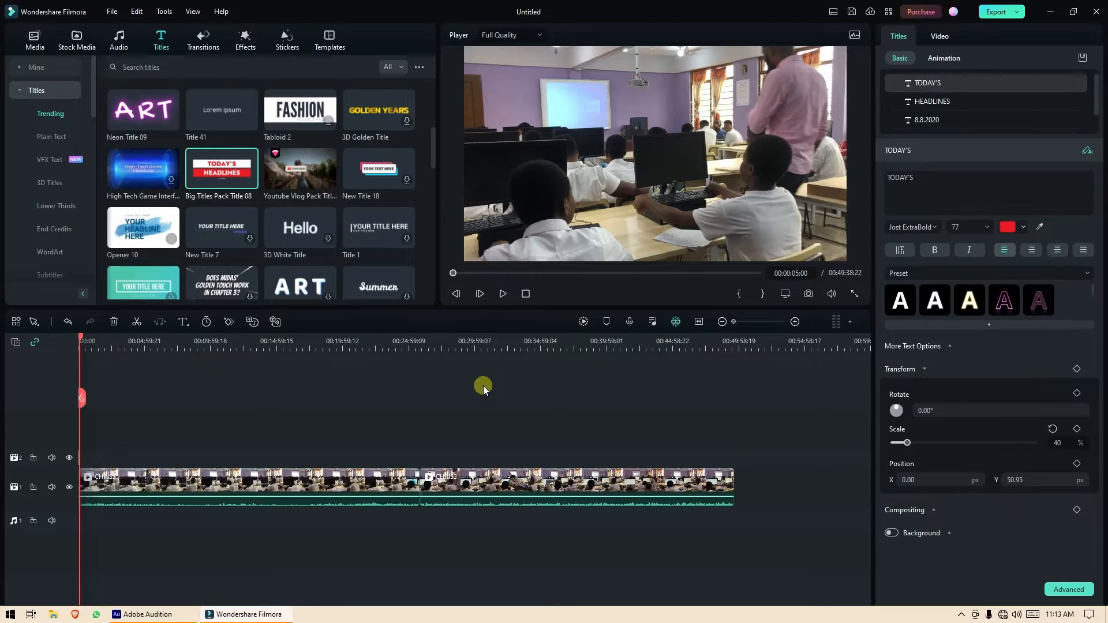
Zoom the timeline in and move the playhead to about 00:00:02 so the TODAY'S HEADLINES title shows.
{"action": "left_click_drag", "start_coordinate": [824, 327], "coordinate": [796, 323]}
{"action": "left_click", "coordinate": [795, 321]}
{"action": "left_click", "coordinate": [795, 322]}
{"action": "left_click", "coordinate": [795, 322]}
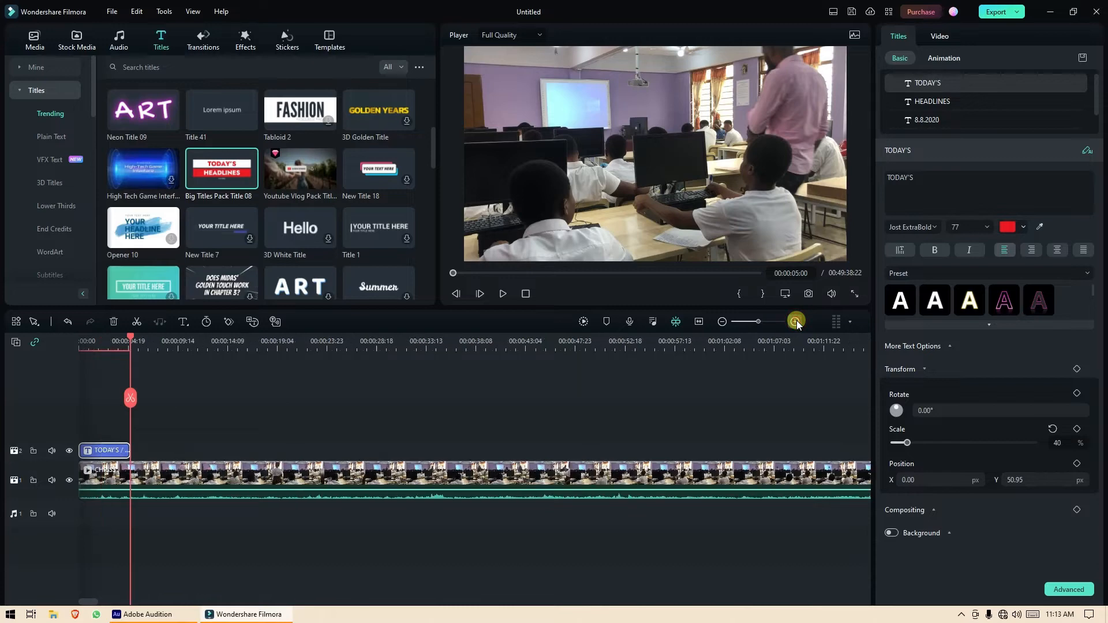
{"action": "left_click", "coordinate": [795, 321]}
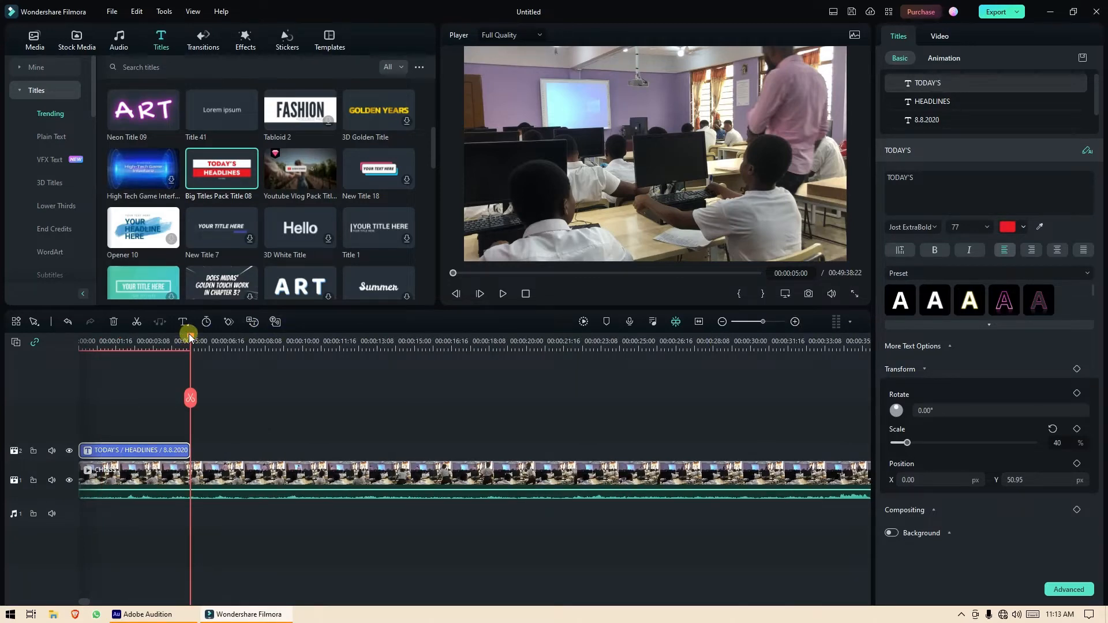
{"action": "left_click_drag", "start_coordinate": [189, 335], "coordinate": [126, 342]}
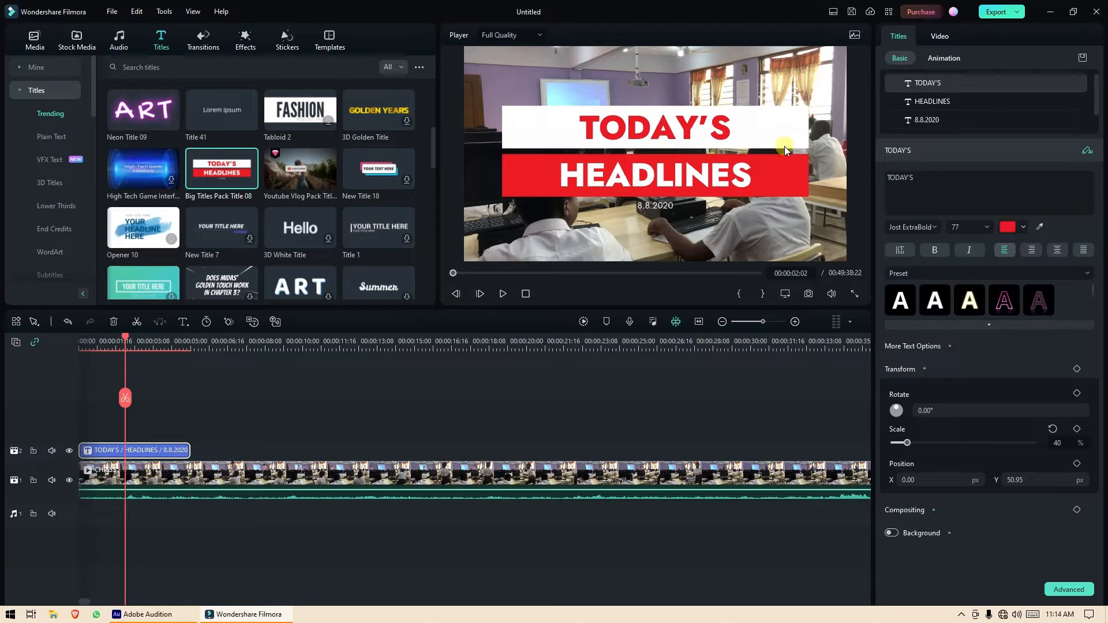
Scale the white and red headline title to about 40% and place it in the frame's lower-left corner.
{"action": "left_click", "coordinate": [797, 127]}
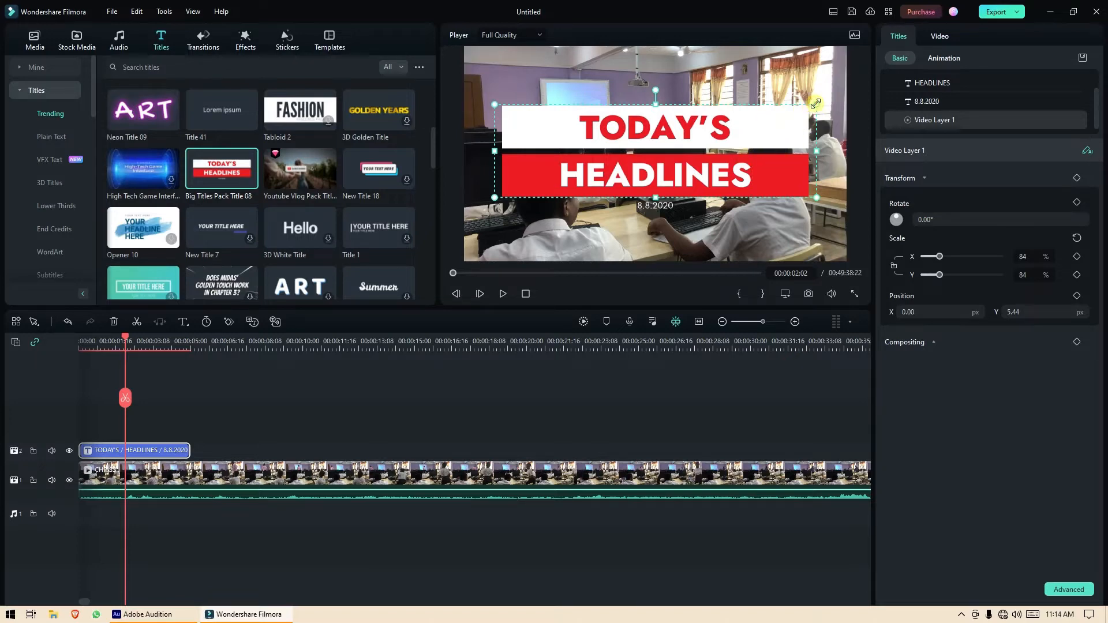
{"action": "left_click_drag", "start_coordinate": [817, 103], "coordinate": [649, 153]}
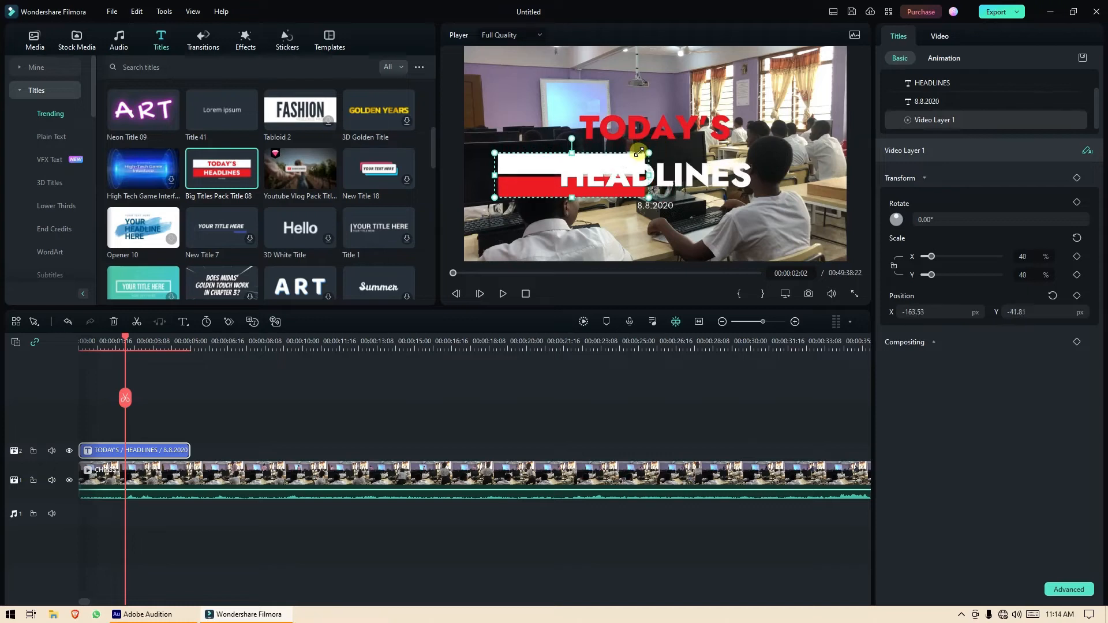
{"action": "left_click_drag", "start_coordinate": [539, 162], "coordinate": [508, 224]}
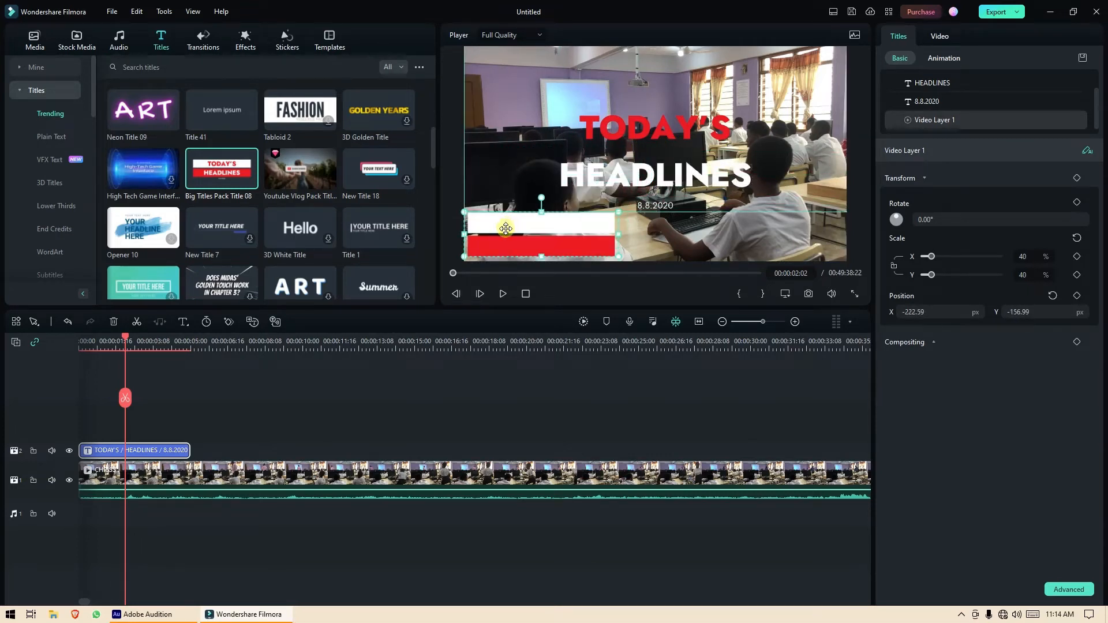
{"action": "left_click_drag", "start_coordinate": [502, 221], "coordinate": [502, 219]}
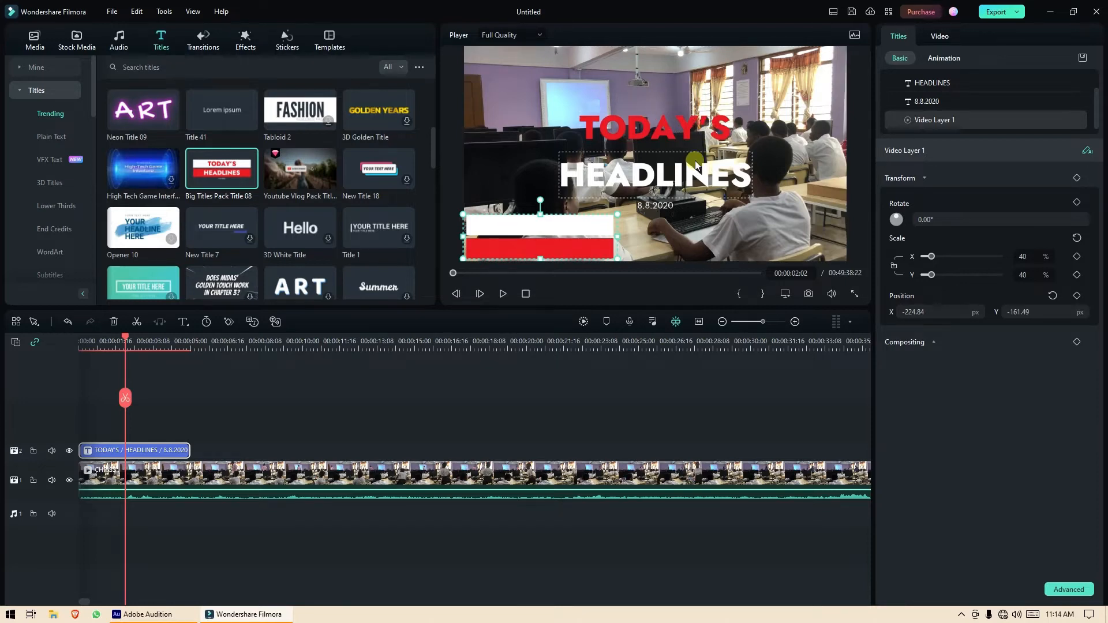
{"action": "left_click", "coordinate": [715, 129]}
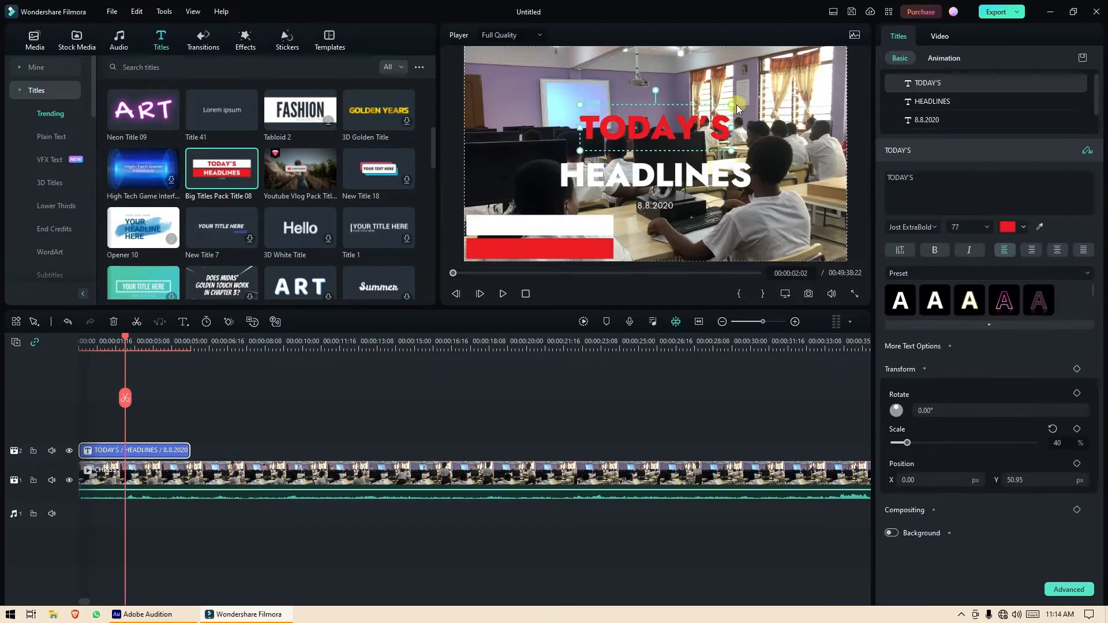
Shrink the TODAY'S and HEADLINES text layers to fit inside the bar.
{"action": "left_click_drag", "start_coordinate": [736, 105], "coordinate": [520, 222]}
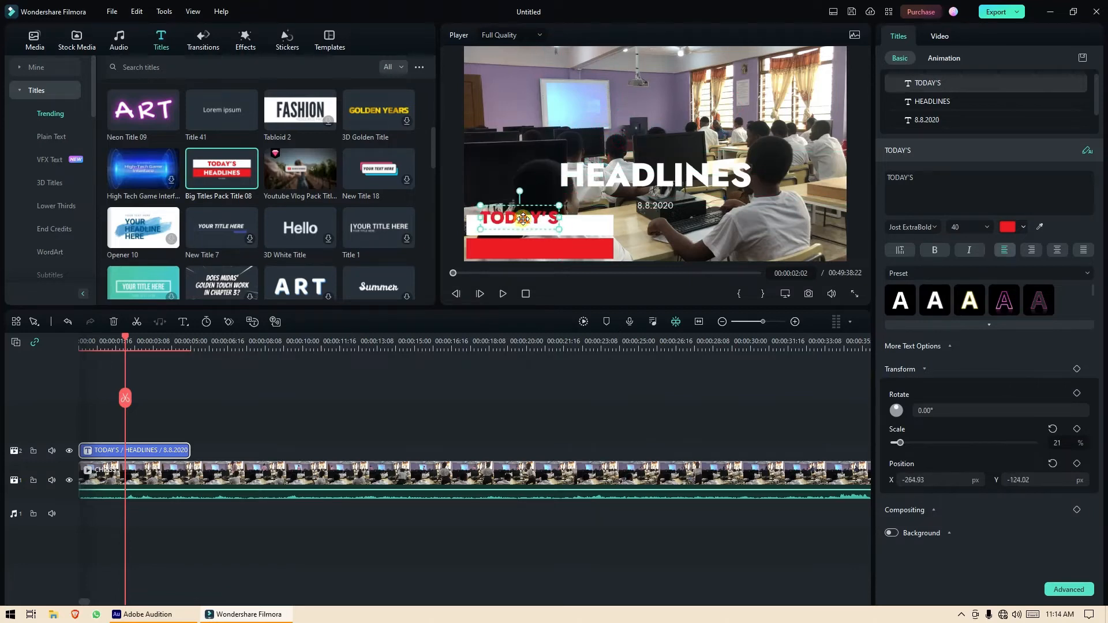
{"action": "left_click", "coordinate": [638, 184]}
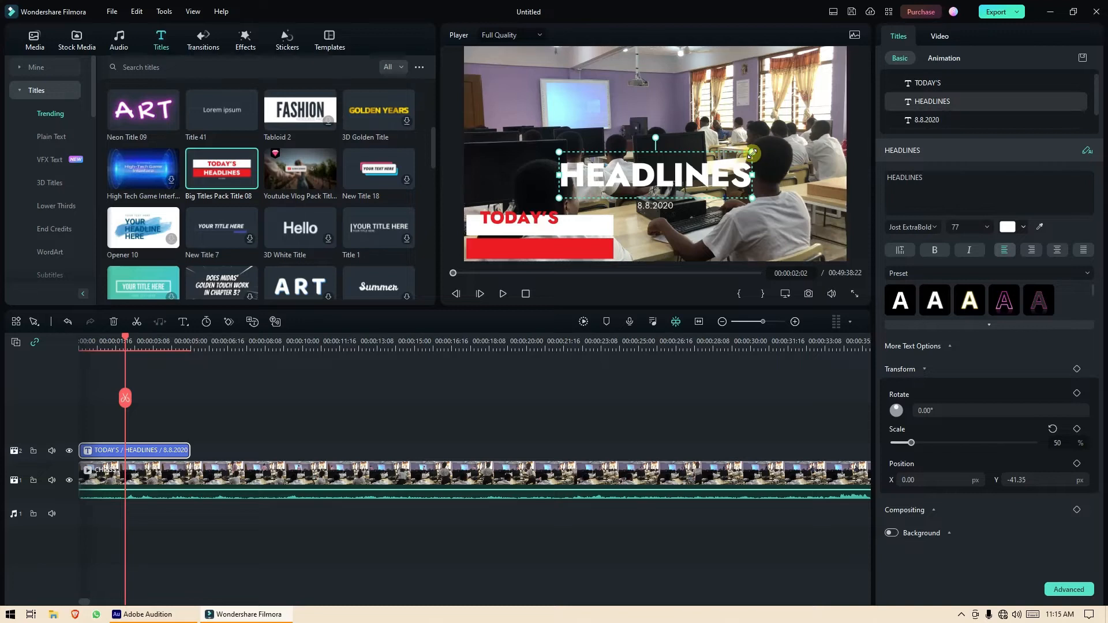
{"action": "left_click_drag", "start_coordinate": [752, 152], "coordinate": [532, 253]}
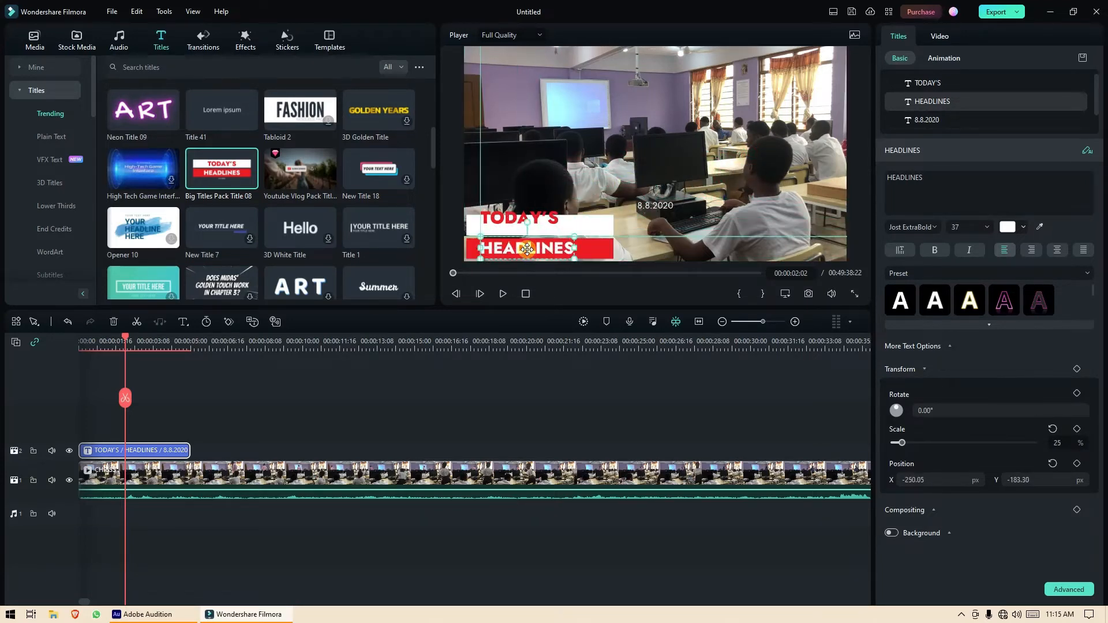
Delete the 8.8.2020 date layer from the title.
{"action": "left_click", "coordinate": [658, 206]}
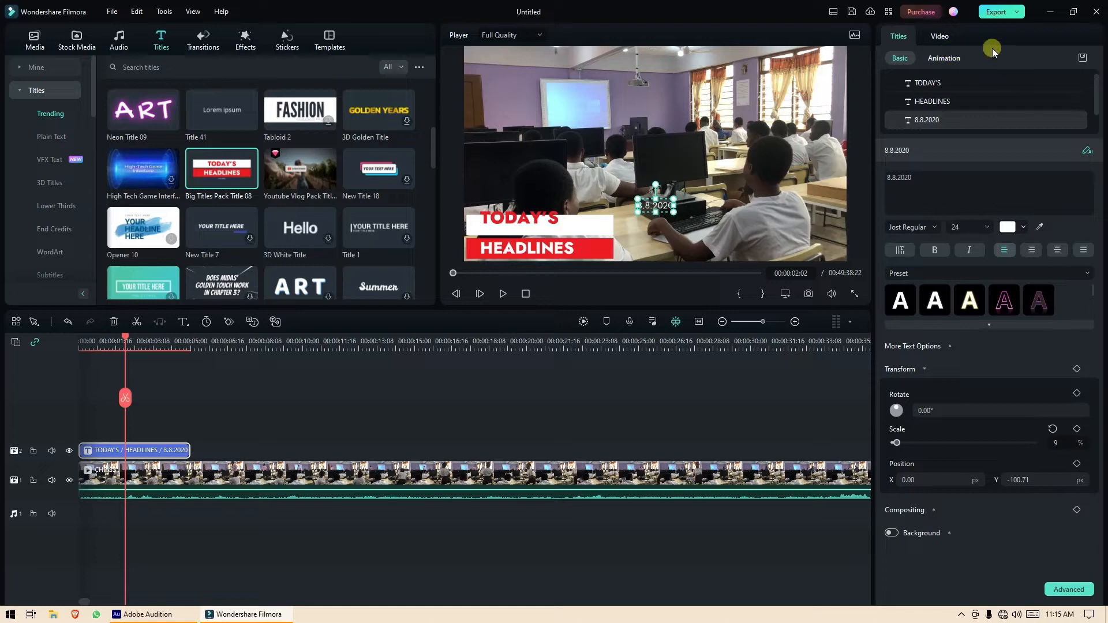
{"action": "left_click", "coordinate": [1075, 119]}
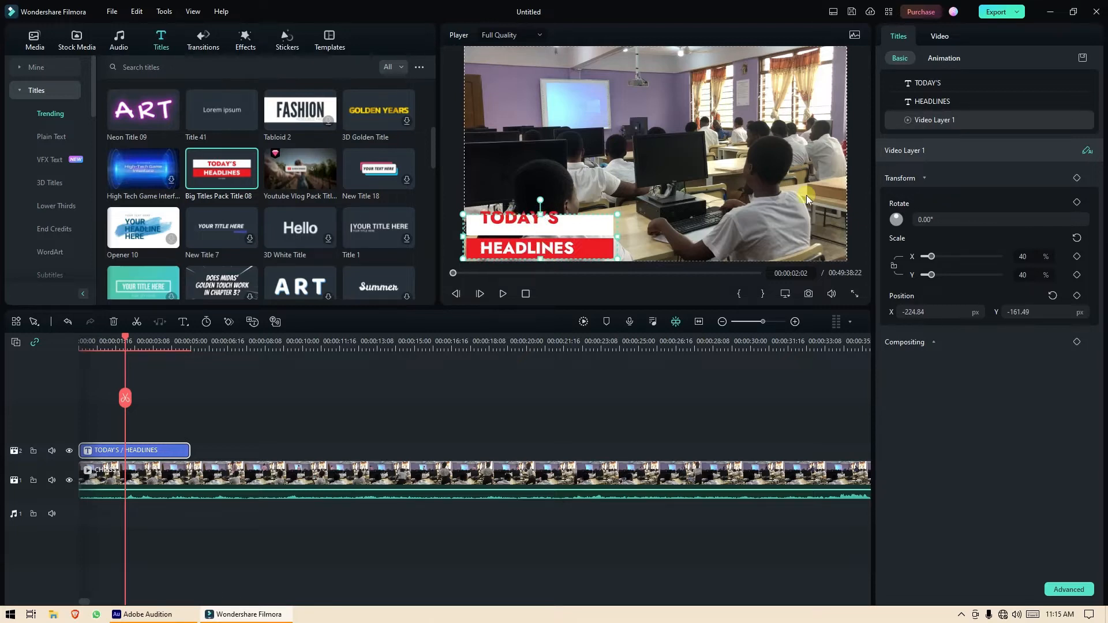
{"action": "left_click", "coordinate": [537, 226]}
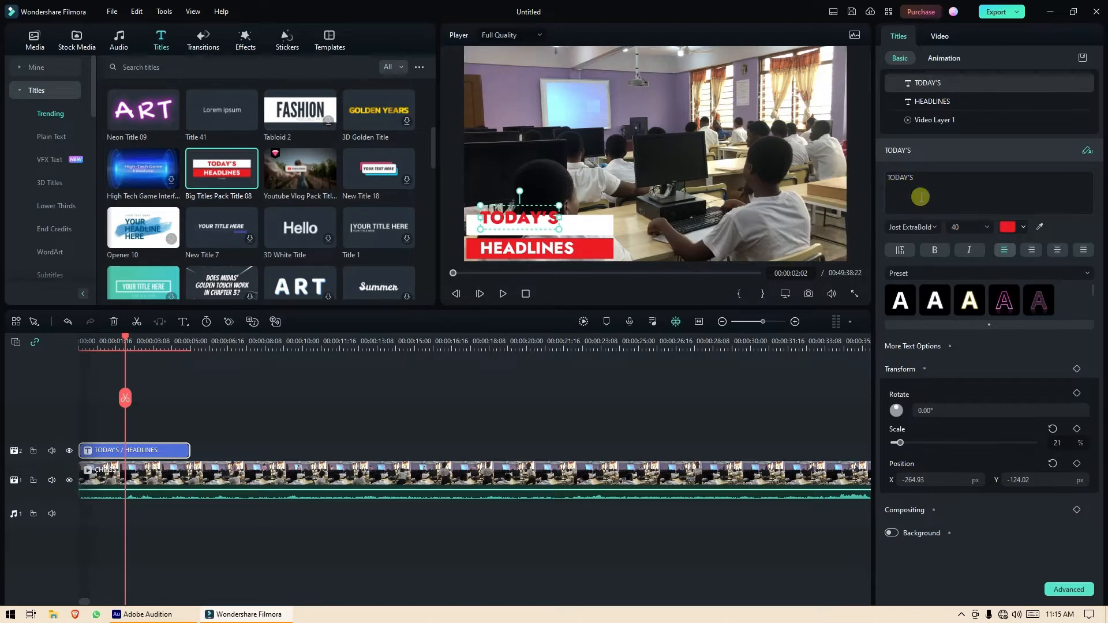
Review the font, size, colour and style-preset options for TODAY'S without changing them.
{"action": "left_click", "coordinate": [934, 227]}
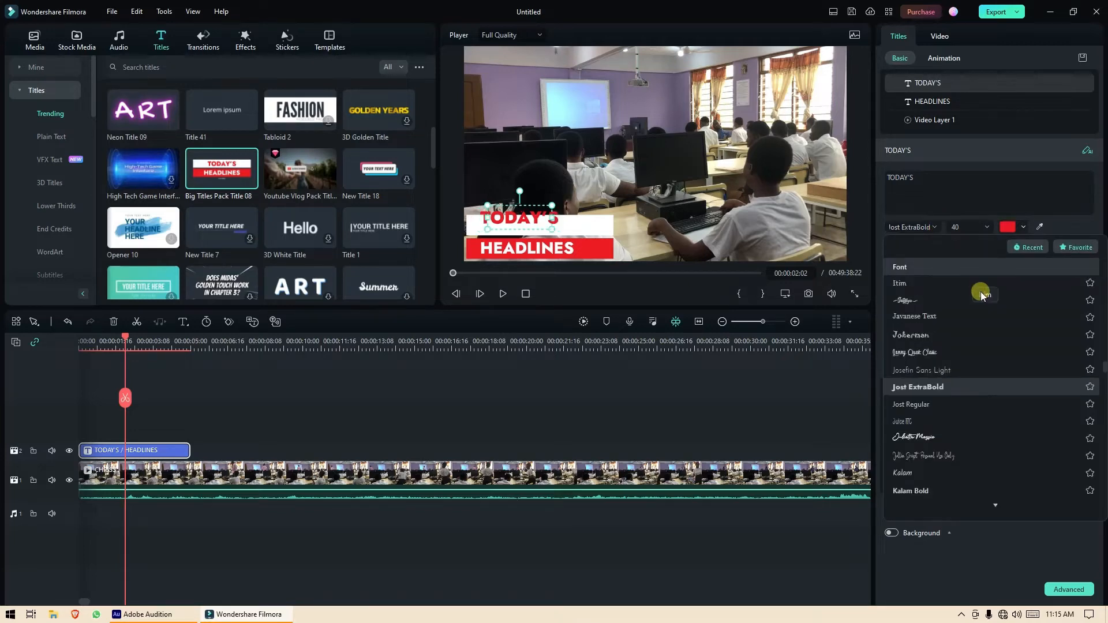
{"action": "scroll", "coordinate": [980, 289], "scroll_direction": "up", "scroll_amount": 10}
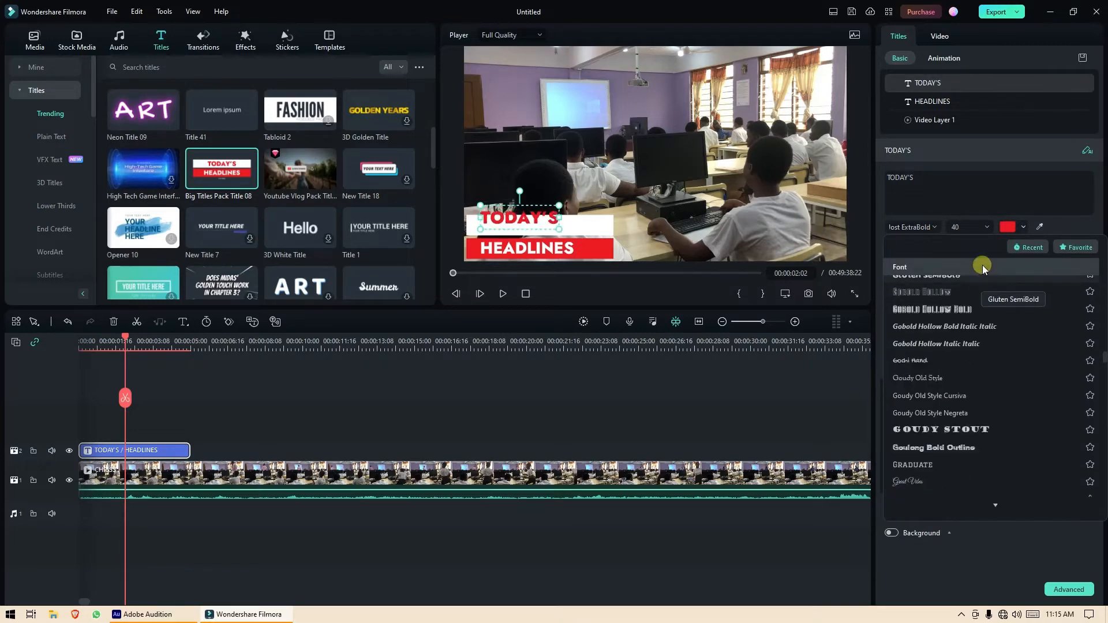
{"action": "left_click", "coordinate": [988, 227]}
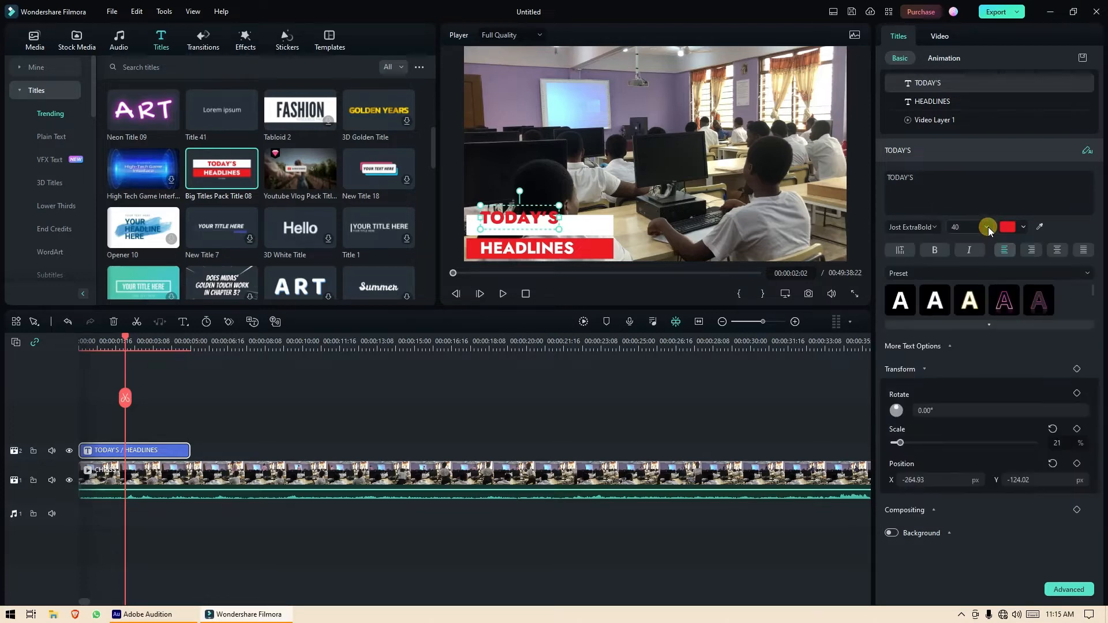
{"action": "left_click", "coordinate": [987, 227]}
{"action": "left_click", "coordinate": [987, 227]}
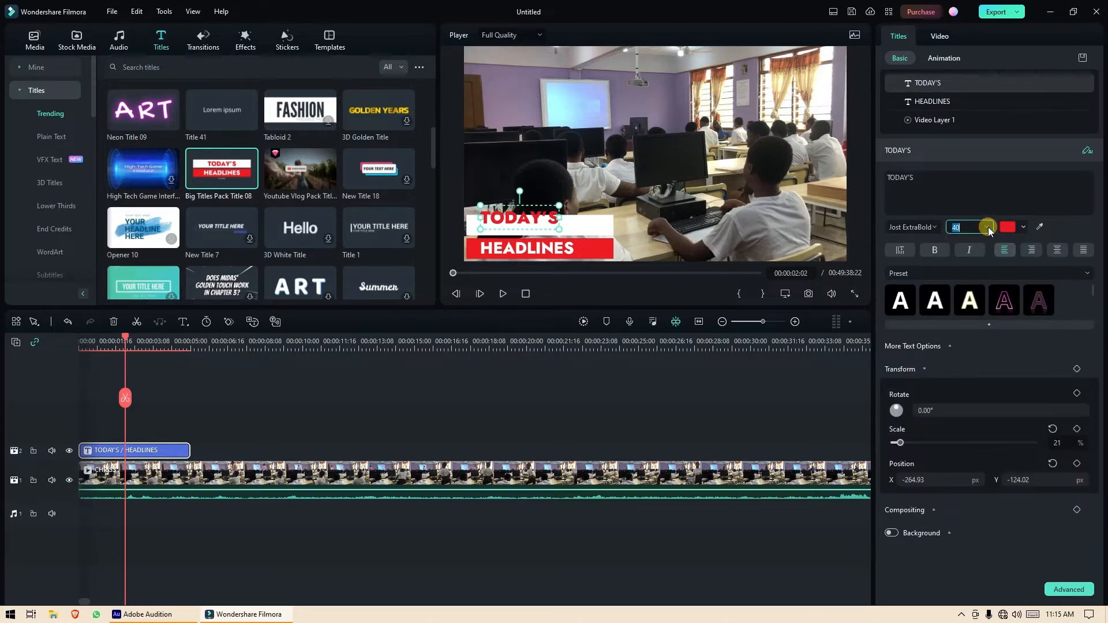
{"action": "left_click", "coordinate": [1023, 227]}
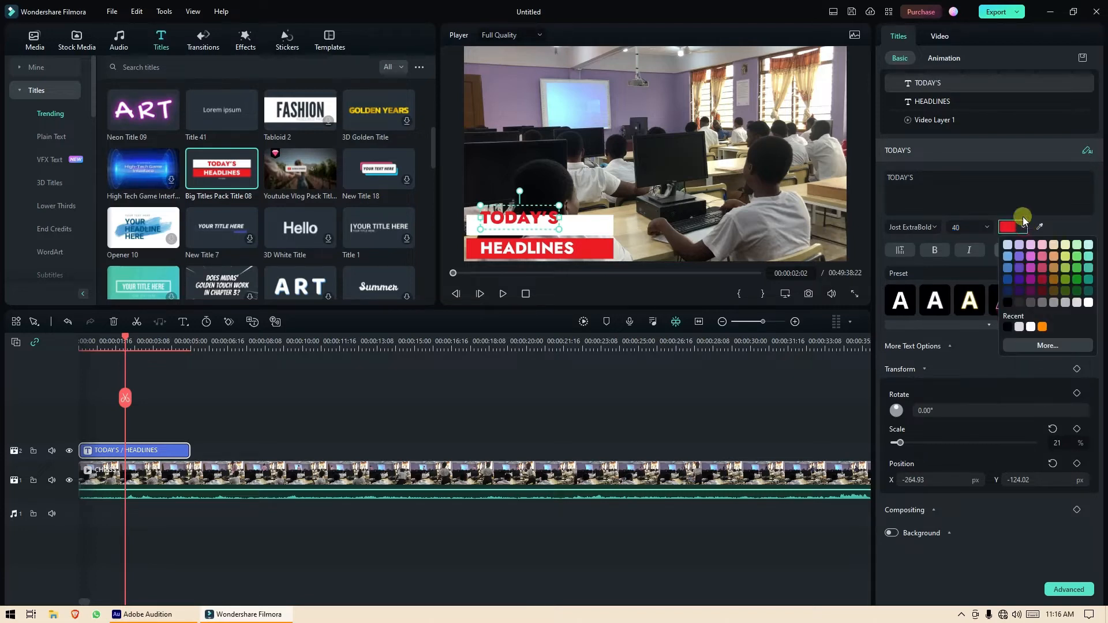
{"action": "left_click", "coordinate": [1078, 220]}
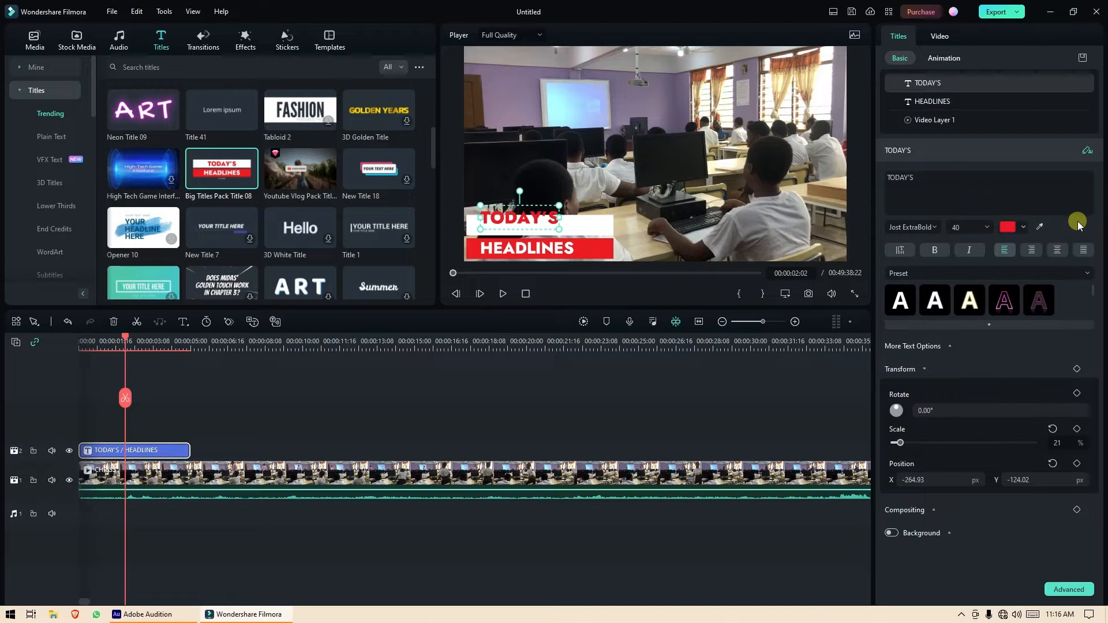
{"action": "left_click", "coordinate": [1088, 273]}
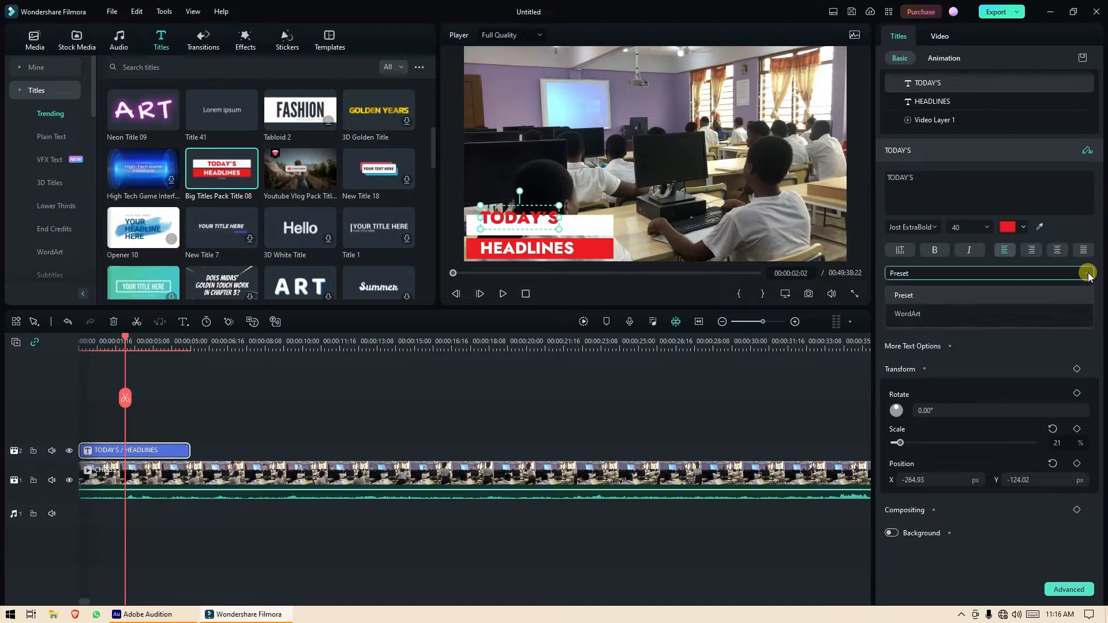
{"action": "left_click", "coordinate": [1088, 273]}
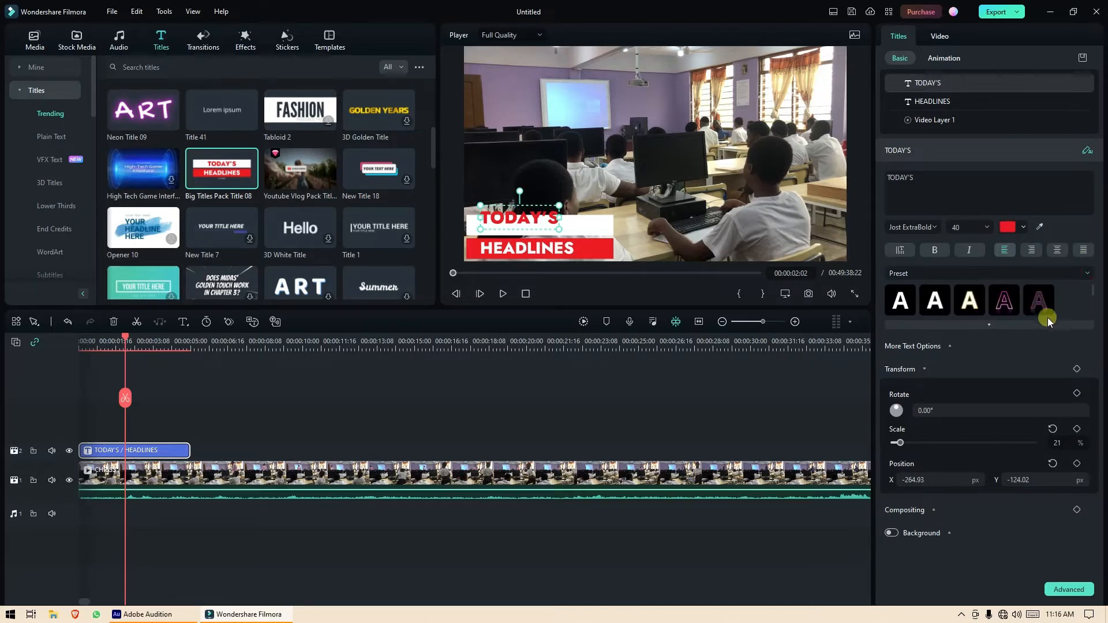
Try outlined, light-blue and gold presets, then apply the plain white style preset to TODAY'S.
{"action": "left_click", "coordinate": [990, 325]}
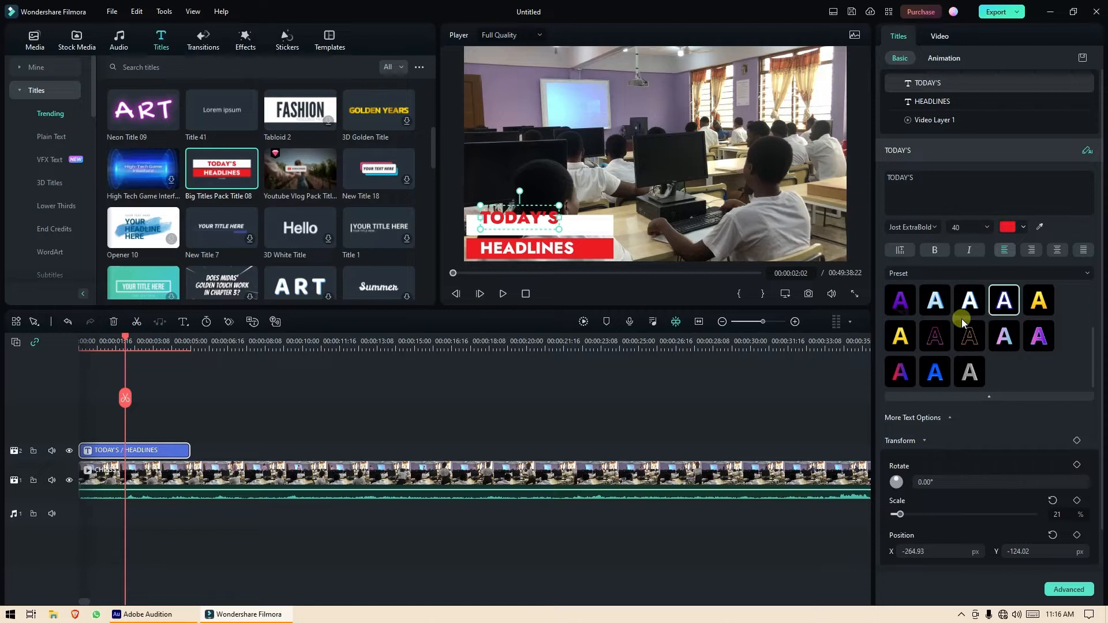
{"action": "left_click", "coordinate": [969, 334]}
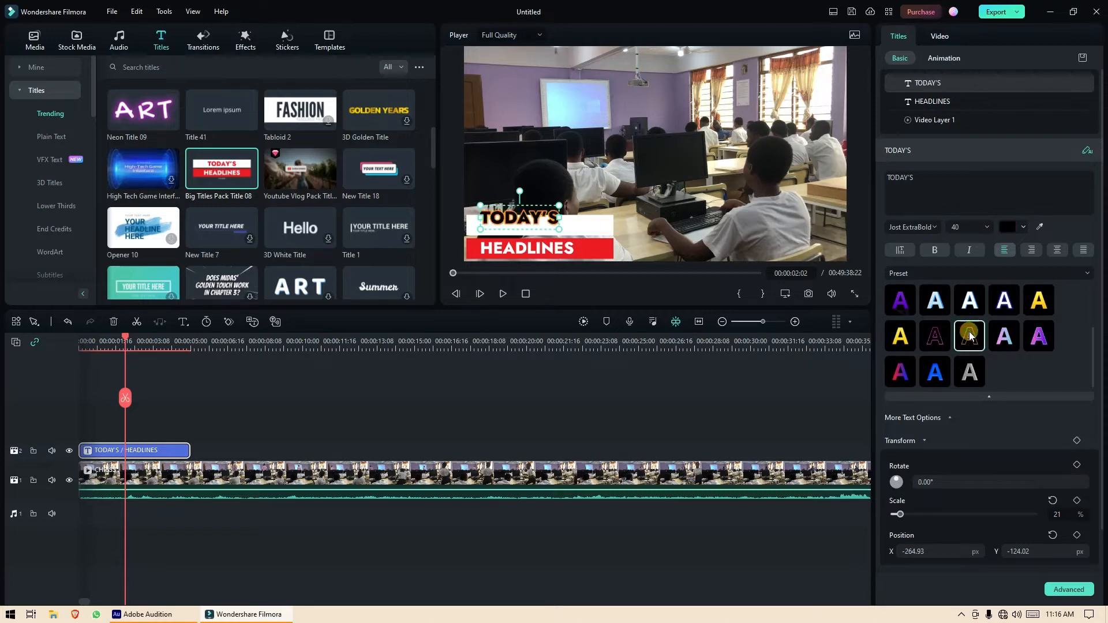
{"action": "left_click", "coordinate": [934, 300]}
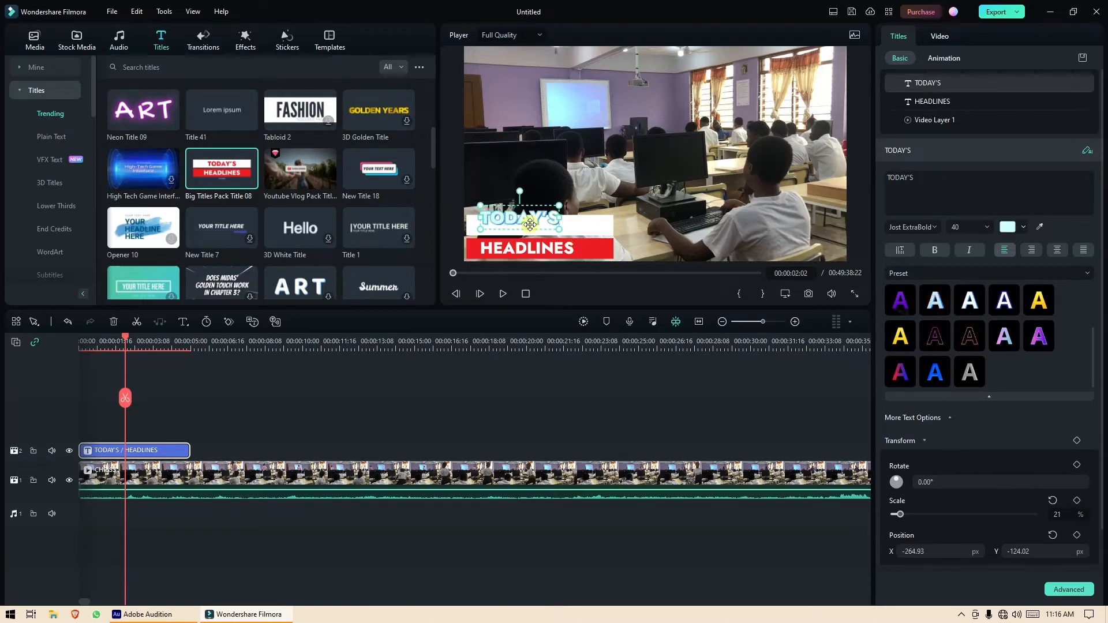
{"action": "left_click", "coordinate": [936, 340]}
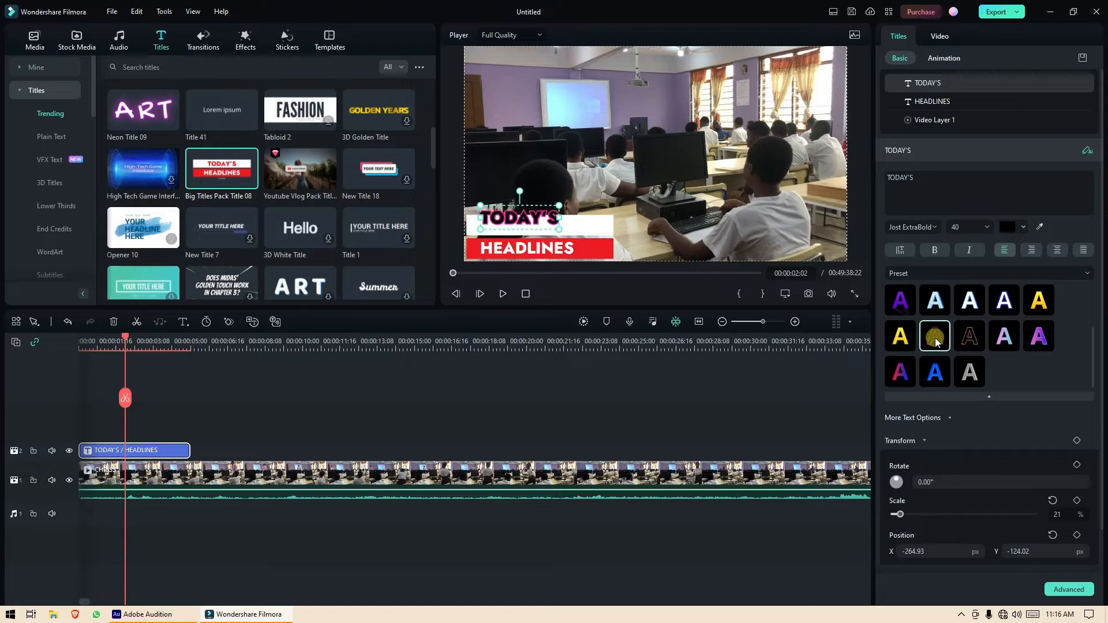
{"action": "left_click", "coordinate": [1038, 306]}
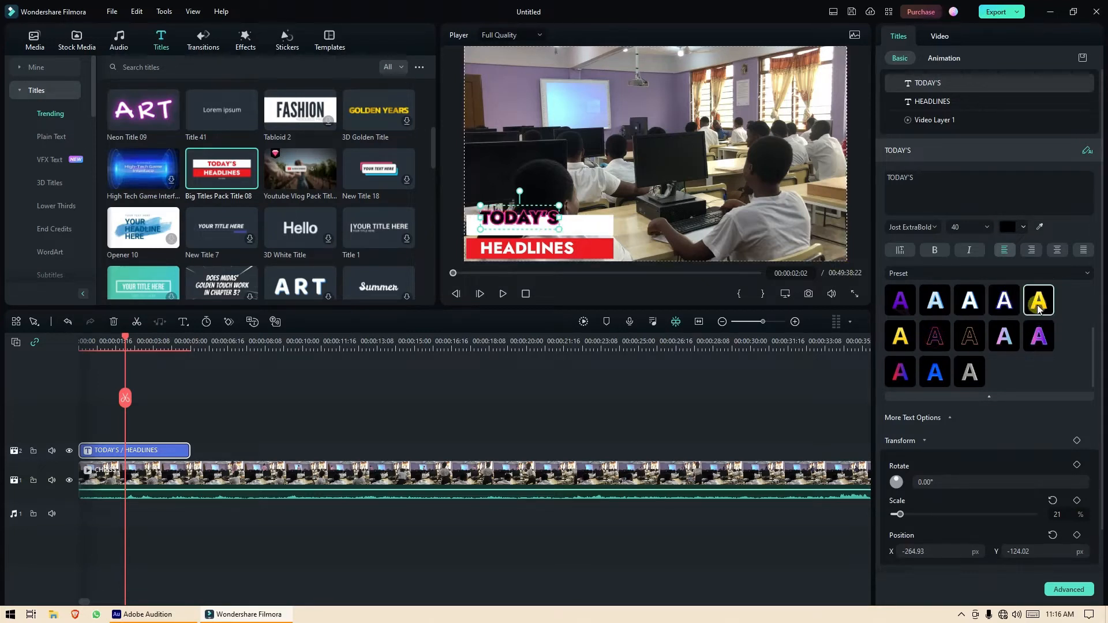
{"action": "scroll", "coordinate": [1063, 321], "scroll_direction": "up", "scroll_amount": 2}
{"action": "left_click", "coordinate": [905, 304]}
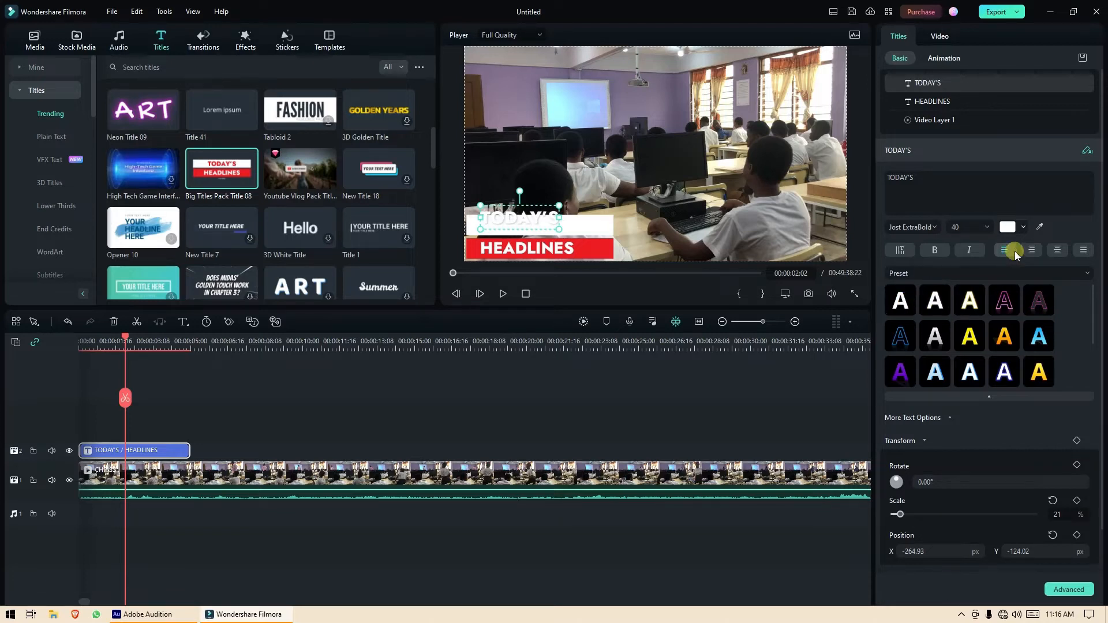
Set the TODAY'S text colour to black from the recent colours.
{"action": "left_click", "coordinate": [1019, 231]}
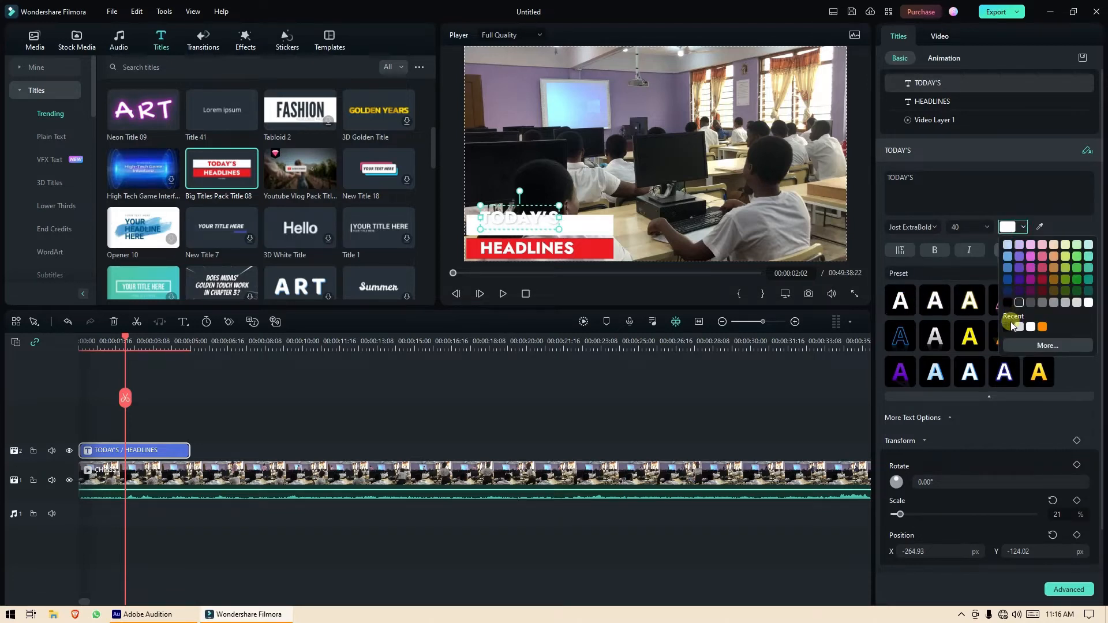
{"action": "left_click", "coordinate": [1008, 327]}
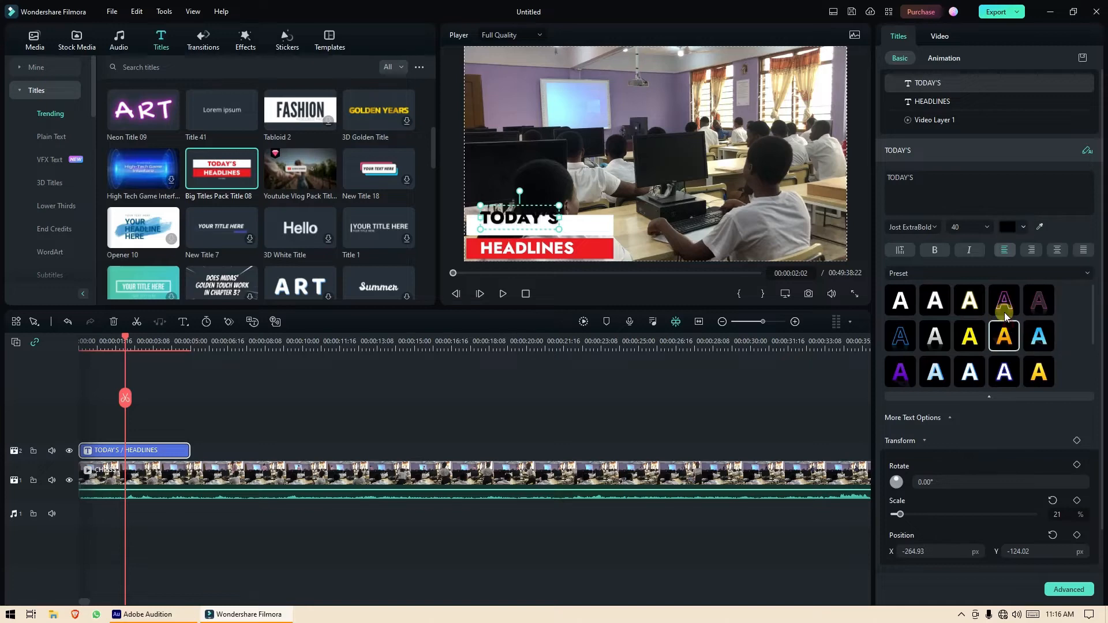
{"action": "left_click", "coordinate": [932, 231]}
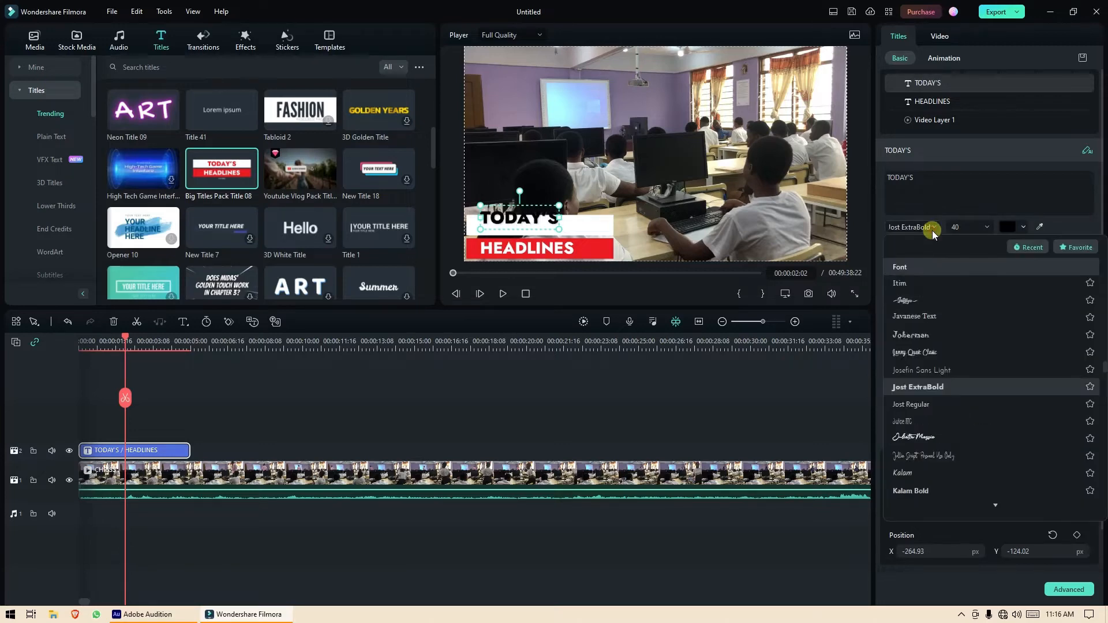
Set TODAY'S to Franklin Gothic Book size 18 and move it to X -327.84, Y -128.52.
{"action": "scroll", "coordinate": [966, 309], "scroll_direction": "up", "scroll_amount": 10}
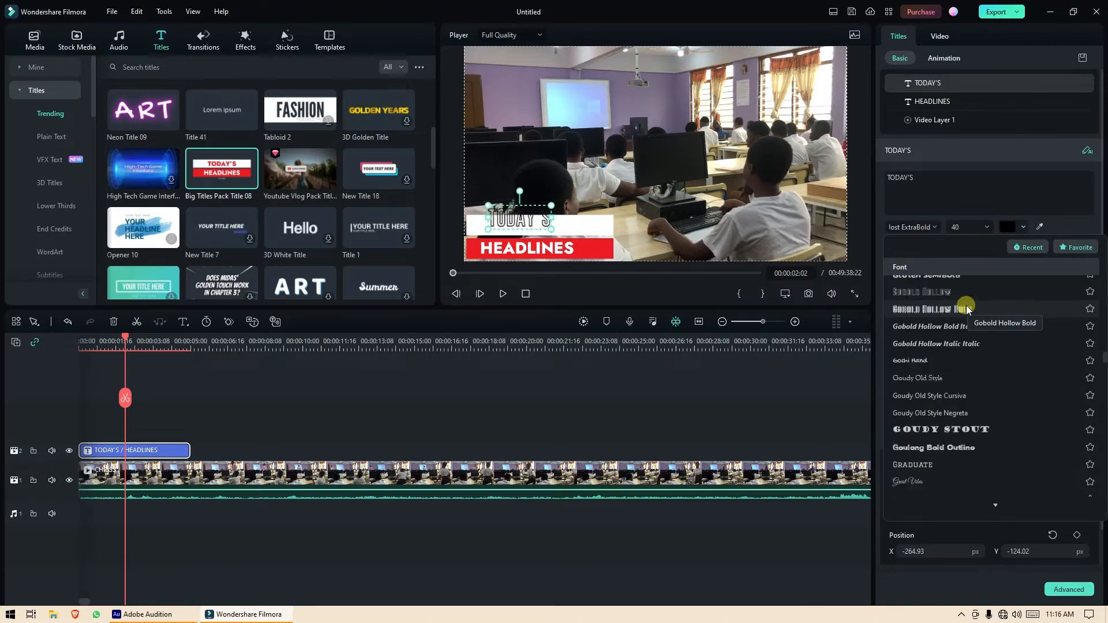
{"action": "scroll", "coordinate": [968, 309], "scroll_direction": "up", "scroll_amount": 6}
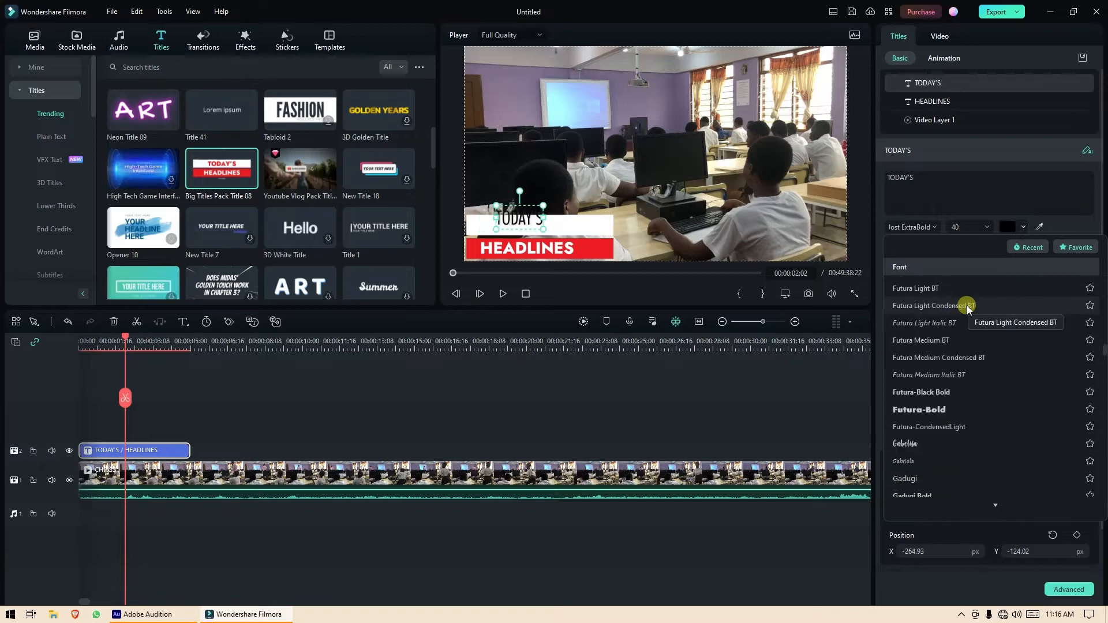
{"action": "scroll", "coordinate": [967, 308], "scroll_direction": "up", "scroll_amount": 5}
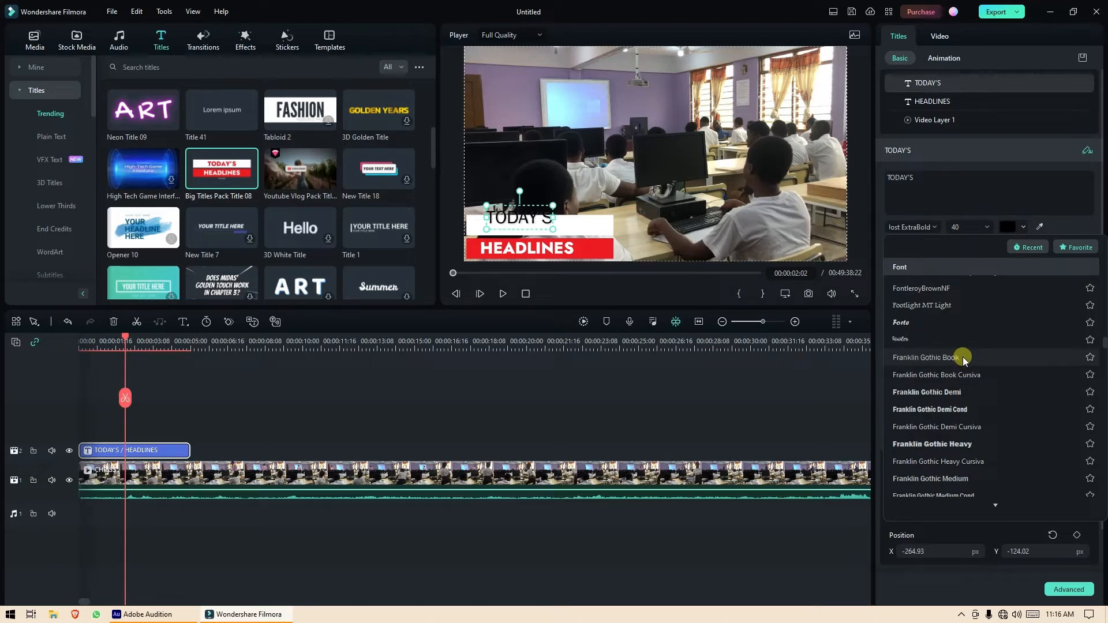
{"action": "left_click", "coordinate": [963, 357]}
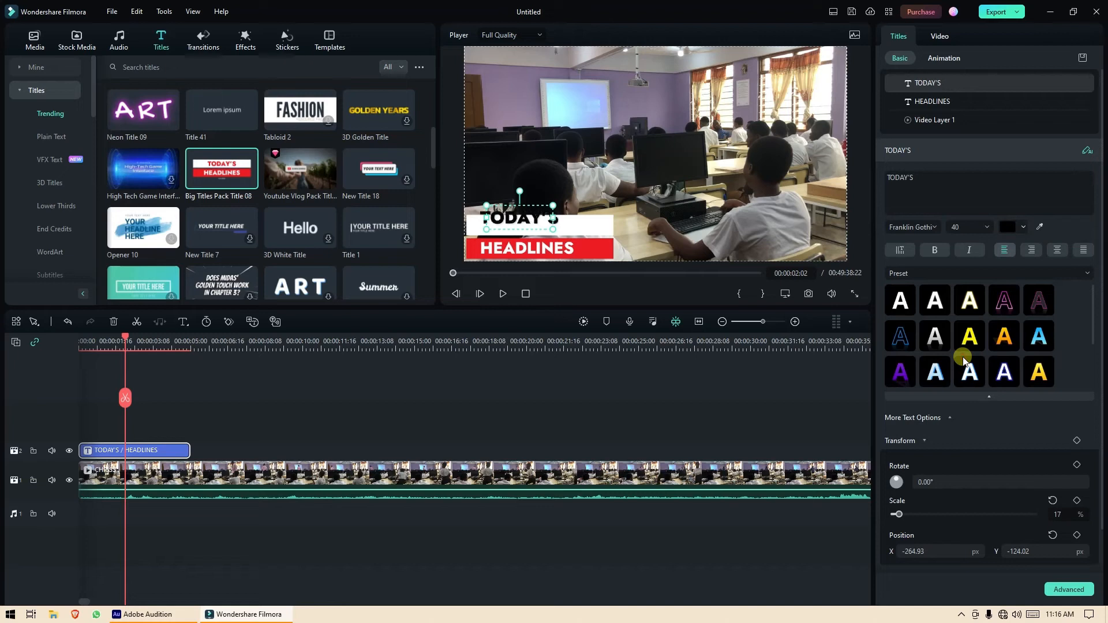
{"action": "left_click", "coordinate": [987, 227]}
{"action": "left_click", "coordinate": [958, 245]}
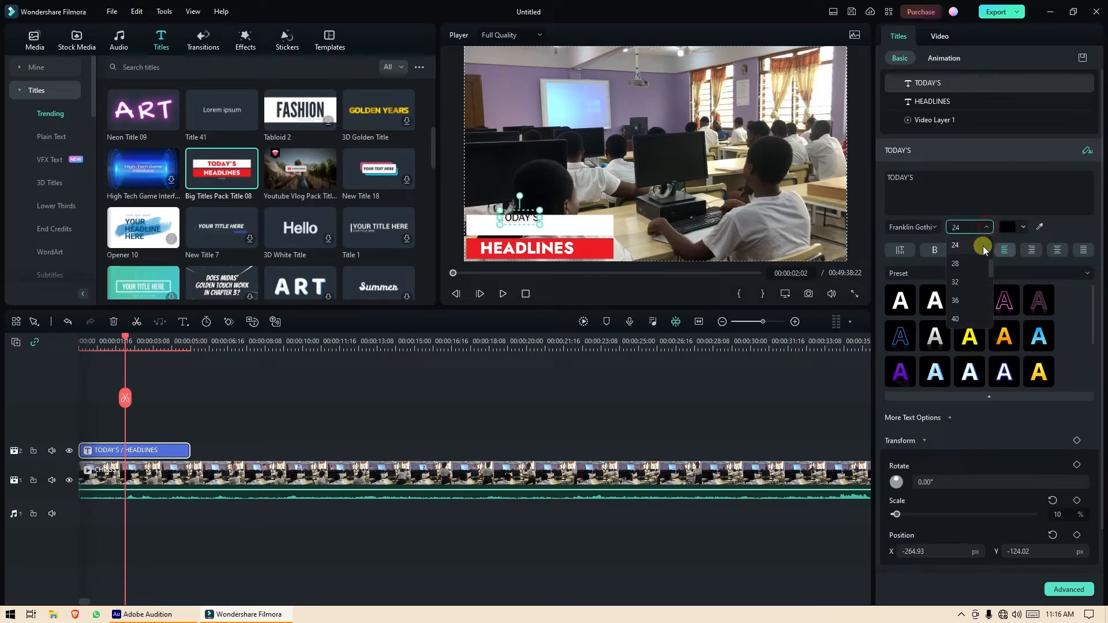
{"action": "scroll", "coordinate": [981, 254], "scroll_direction": "up", "scroll_amount": 2}
{"action": "left_click", "coordinate": [968, 245]}
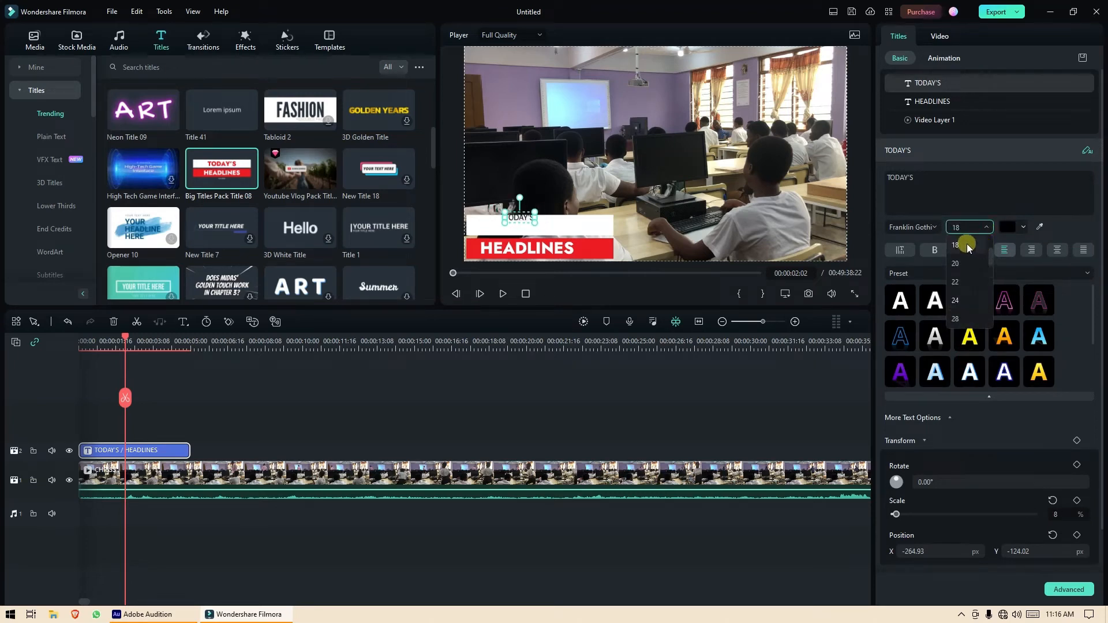
{"action": "left_click", "coordinate": [960, 231]}
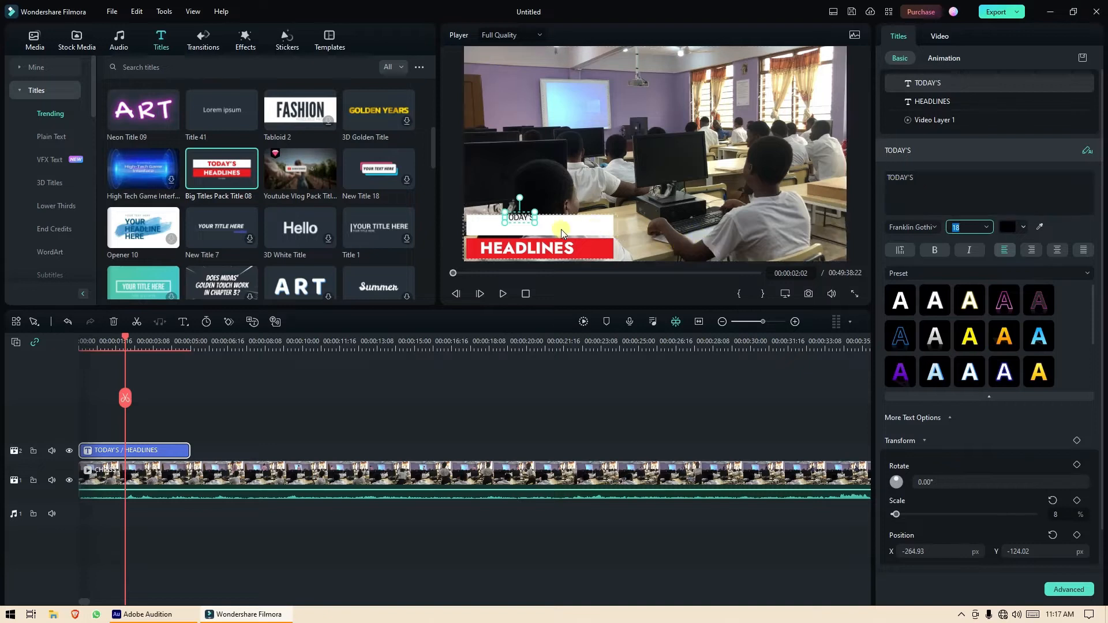
{"action": "left_click_drag", "start_coordinate": [519, 213], "coordinate": [491, 220]}
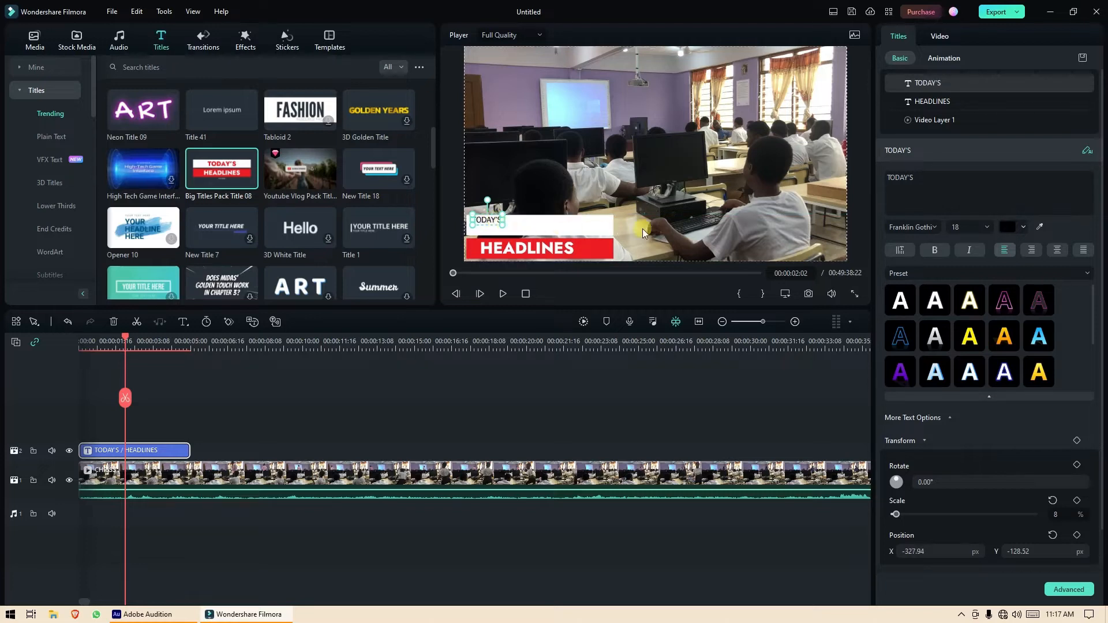
Replace the TODAY'S wording with the student's full name and index number.
{"action": "left_click", "coordinate": [918, 179]}
{"action": "left_click_drag", "start_coordinate": [917, 179], "coordinate": [863, 183]}
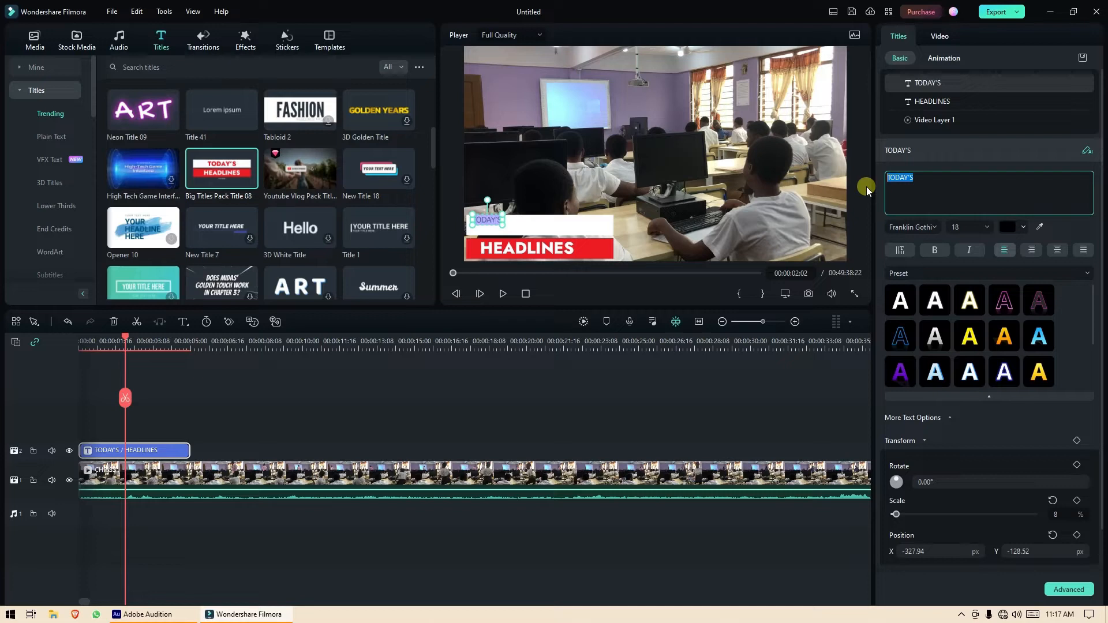
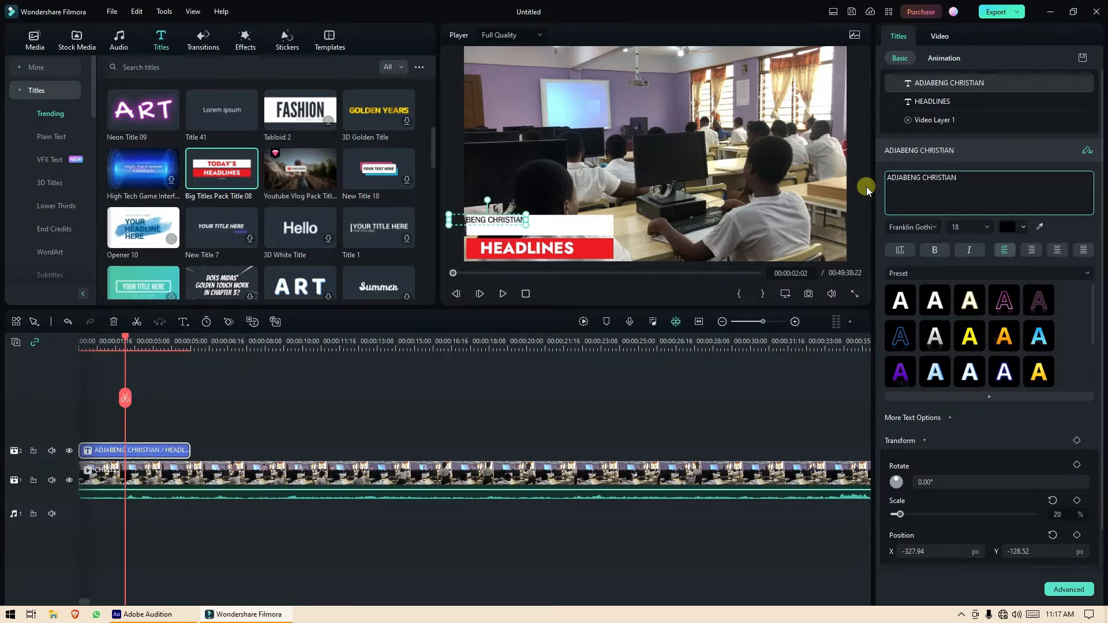
{"action": "type", "text": " -"}
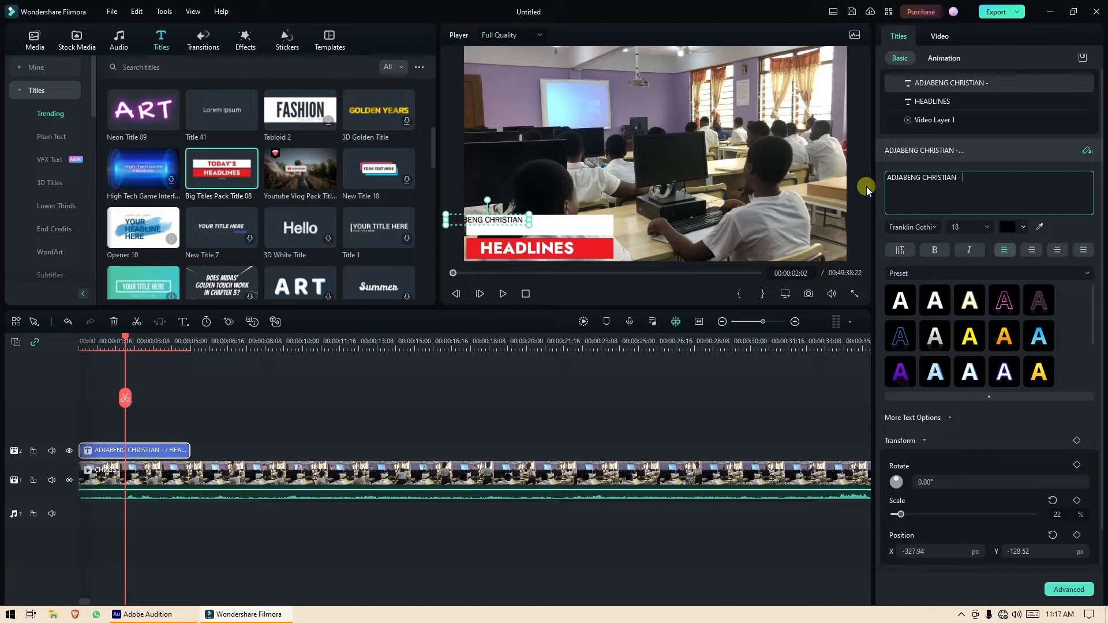
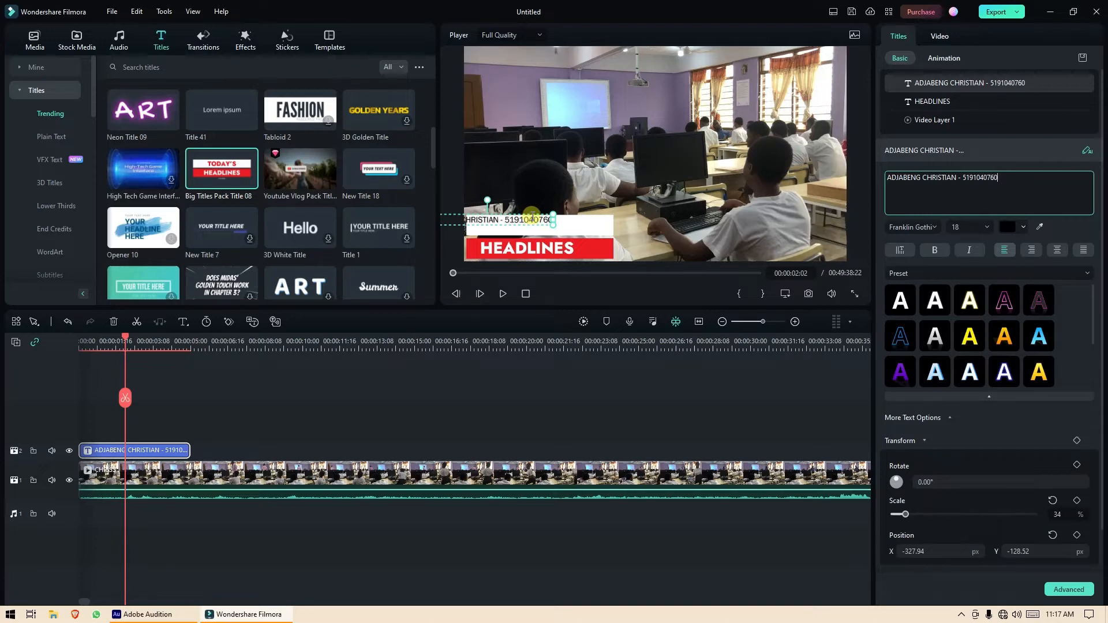
Move the name-and-number line right and slightly down to X -227.09, Y -133.02.
{"action": "left_click_drag", "start_coordinate": [531, 217], "coordinate": [582, 219]}
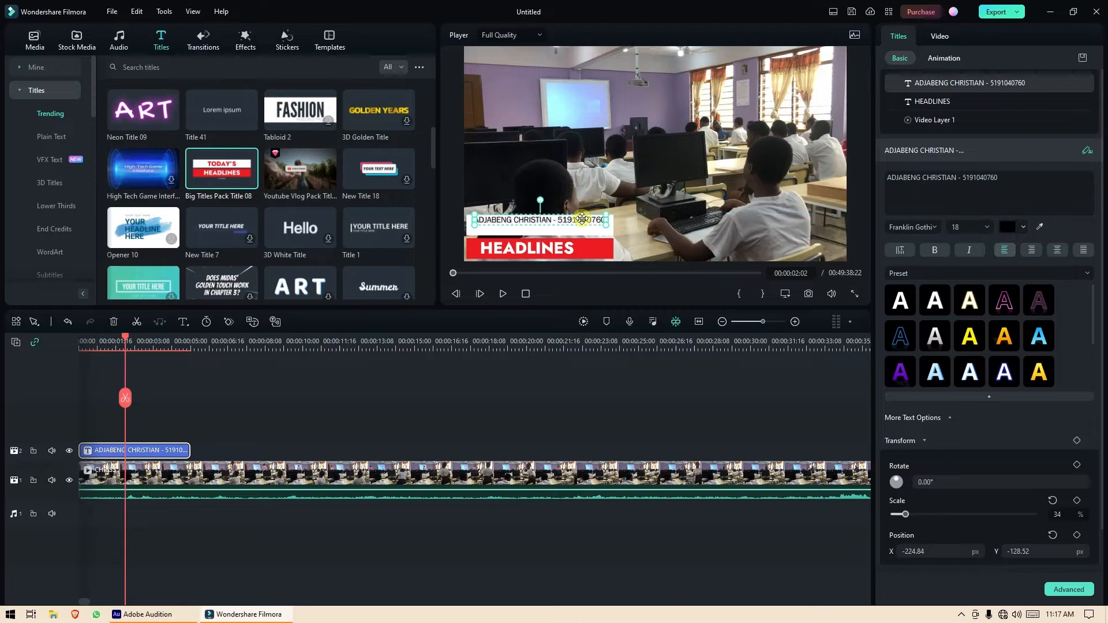
{"action": "key", "text": "Down"}
{"action": "key", "text": "Down"}
{"action": "key", "text": "Down"}
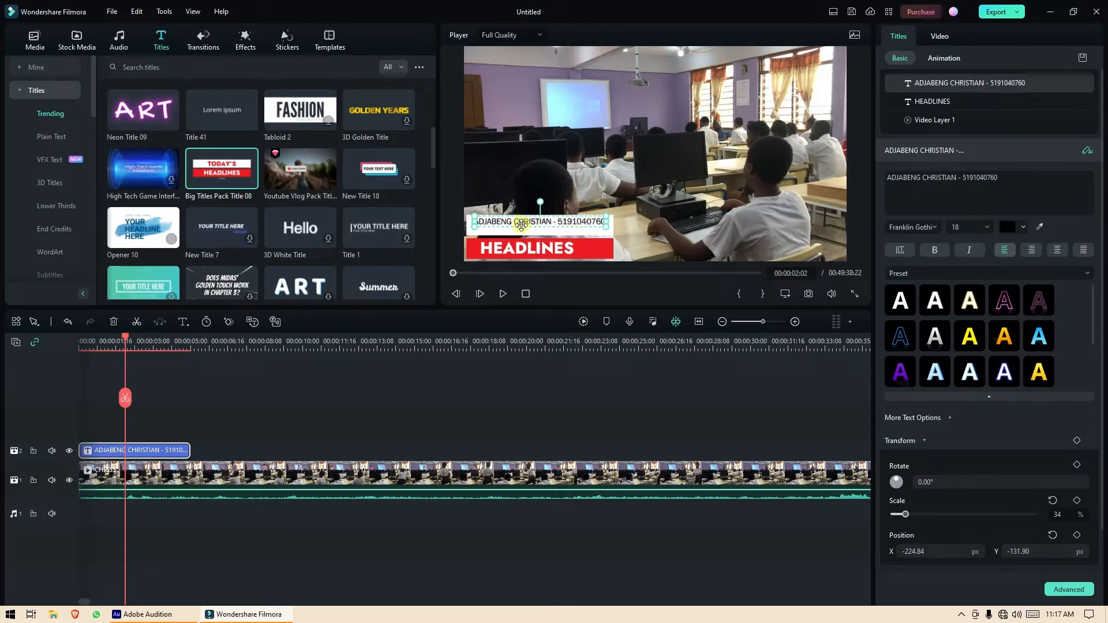
{"action": "key", "text": "Left"}
{"action": "key", "text": "Left"}
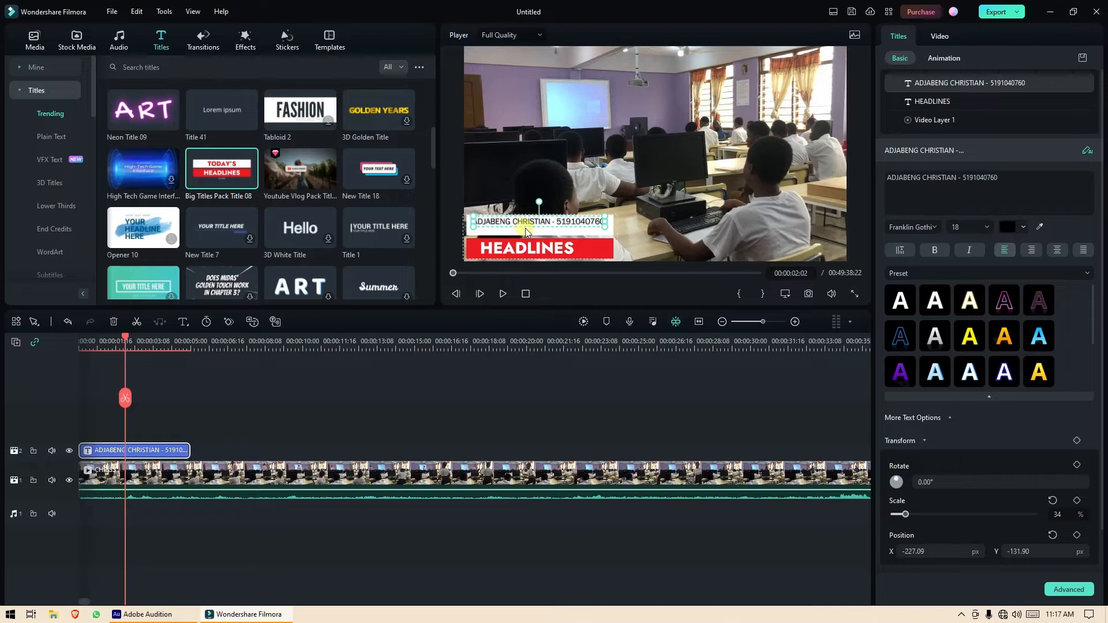
{"action": "key", "text": "Down"}
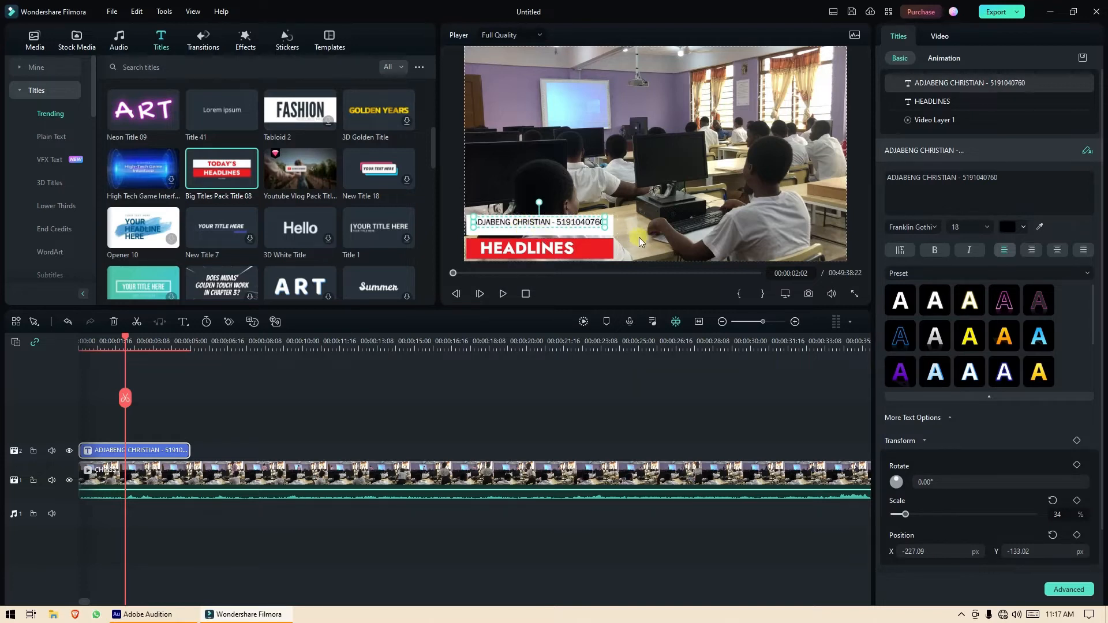
{"action": "left_click", "coordinate": [855, 216]}
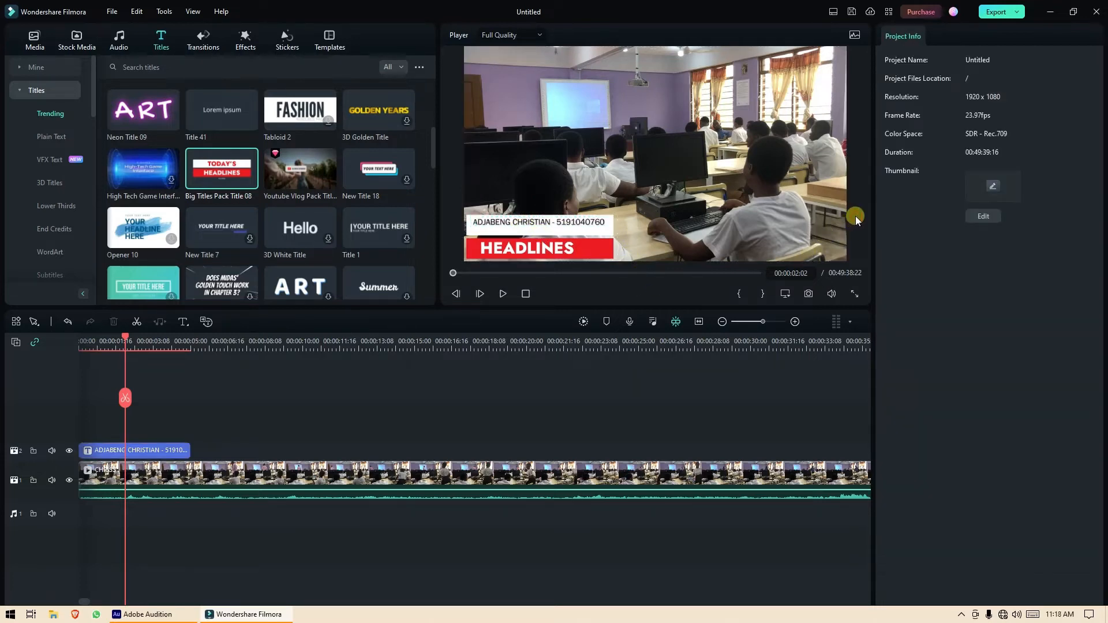
{"action": "right_click", "coordinate": [557, 229]}
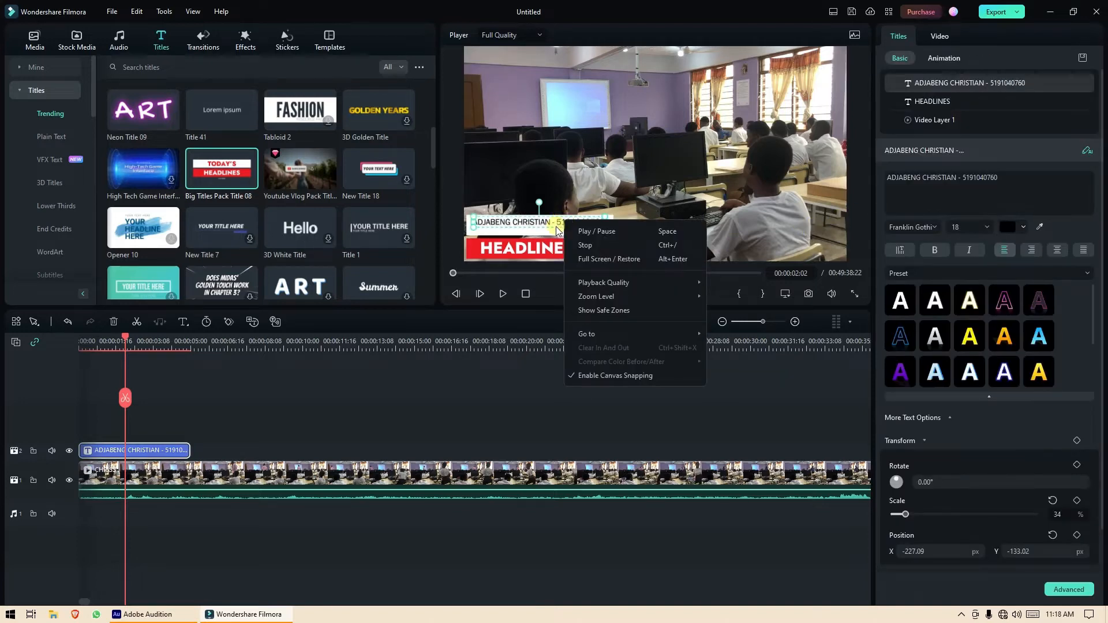
{"action": "left_click", "coordinate": [553, 225]}
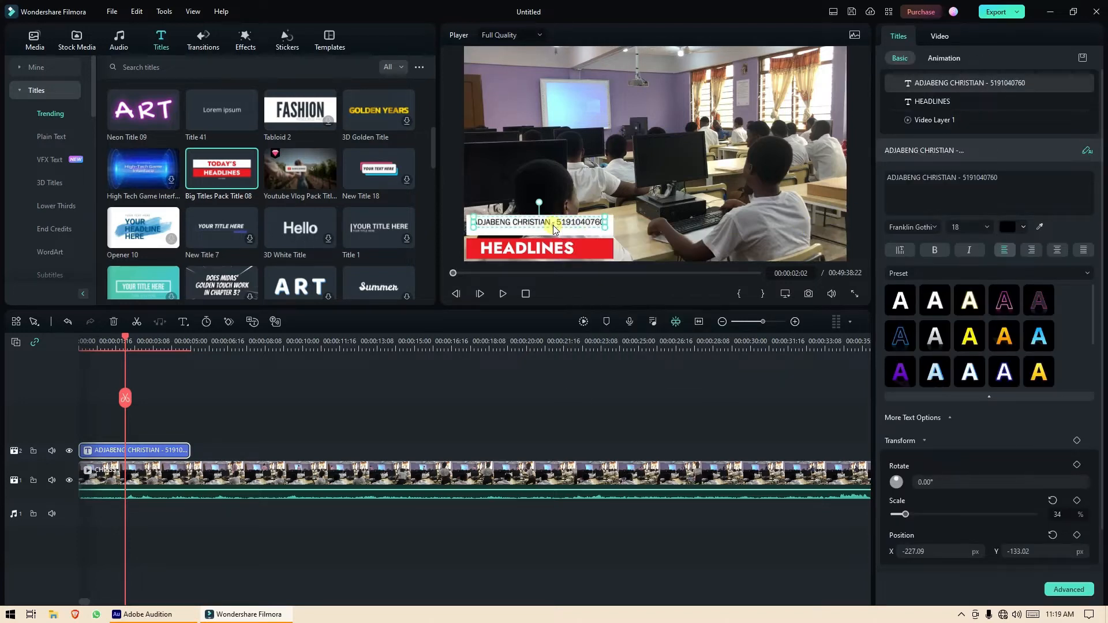
{"action": "left_click", "coordinate": [1007, 182]}
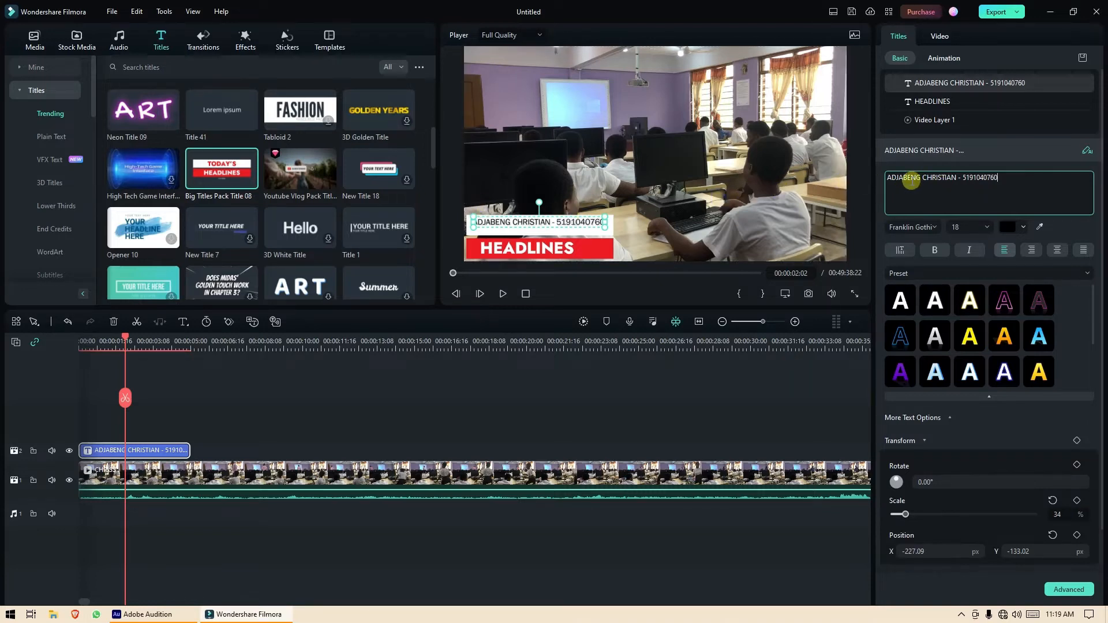
Add a second line 'BUSINESS SECRETARIAL TECHNICAL INSTITUTE' and place the title at X -202.79, Y -139.01.
{"action": "key", "text": "Return"}
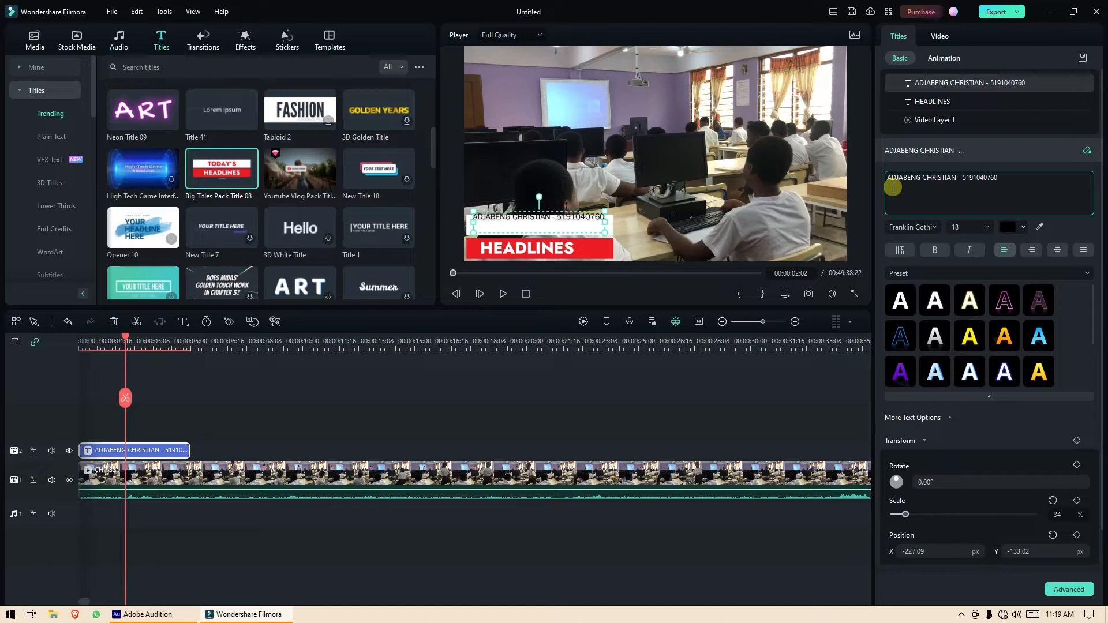
{"action": "type", "text": "BUSINESS SECRETARIAL TECHNICAL INSTITUTE"}
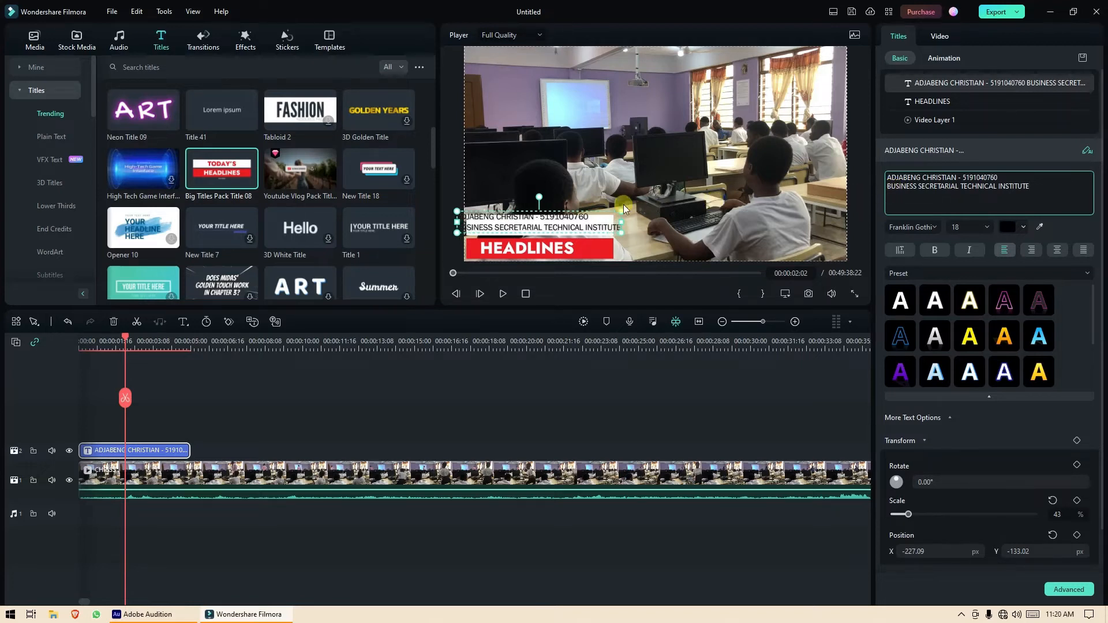
{"action": "left_click_drag", "start_coordinate": [602, 216], "coordinate": [614, 215]}
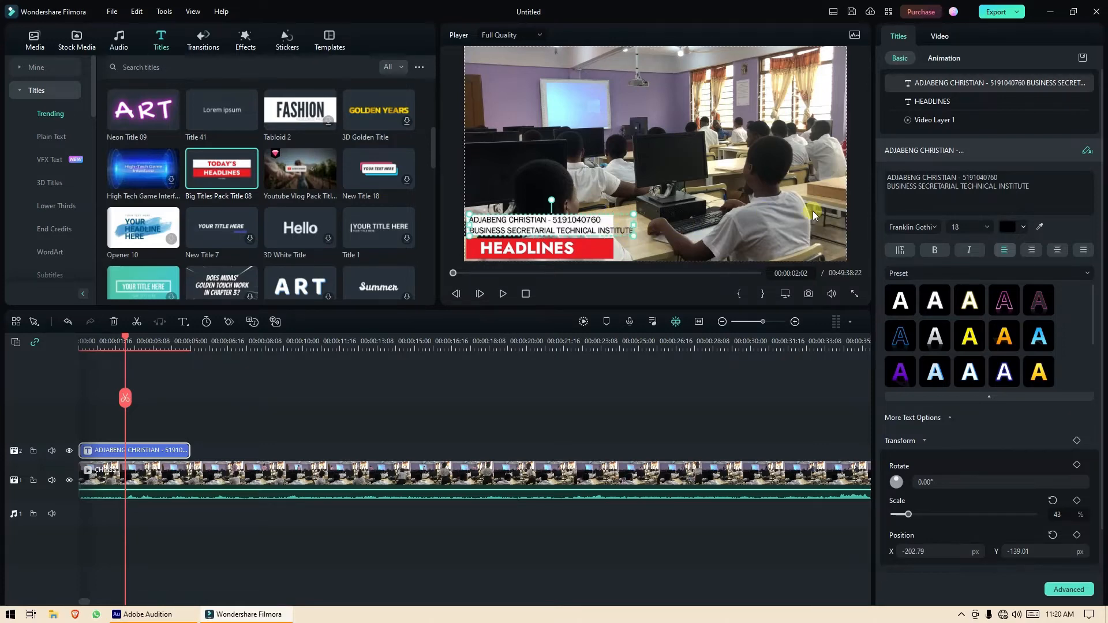
{"action": "left_click", "coordinate": [850, 217]}
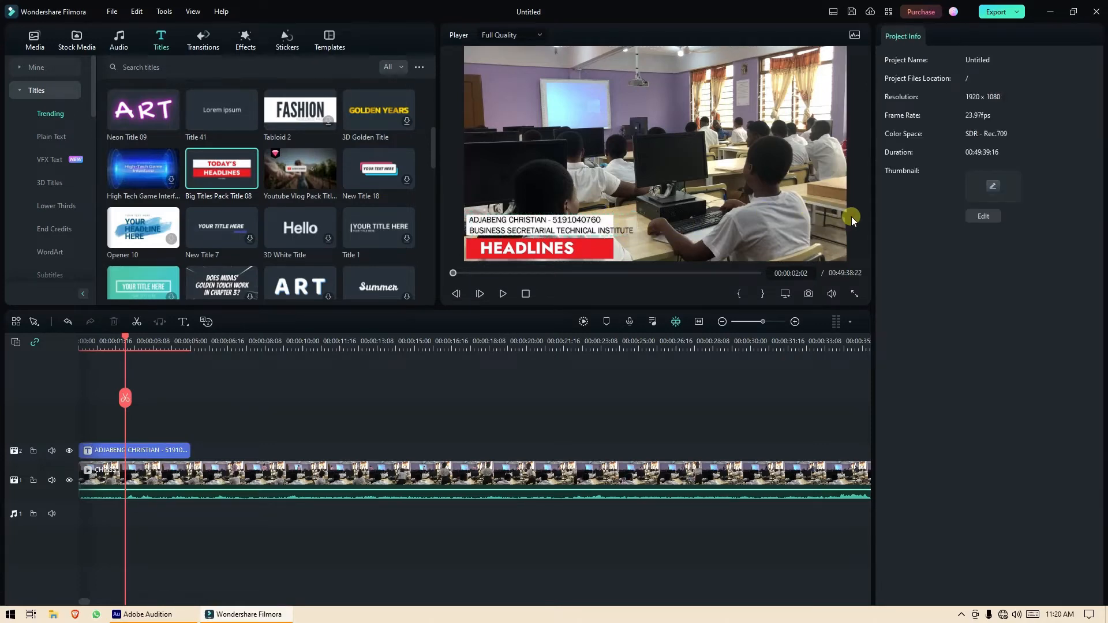
{"action": "left_click", "coordinate": [584, 229]}
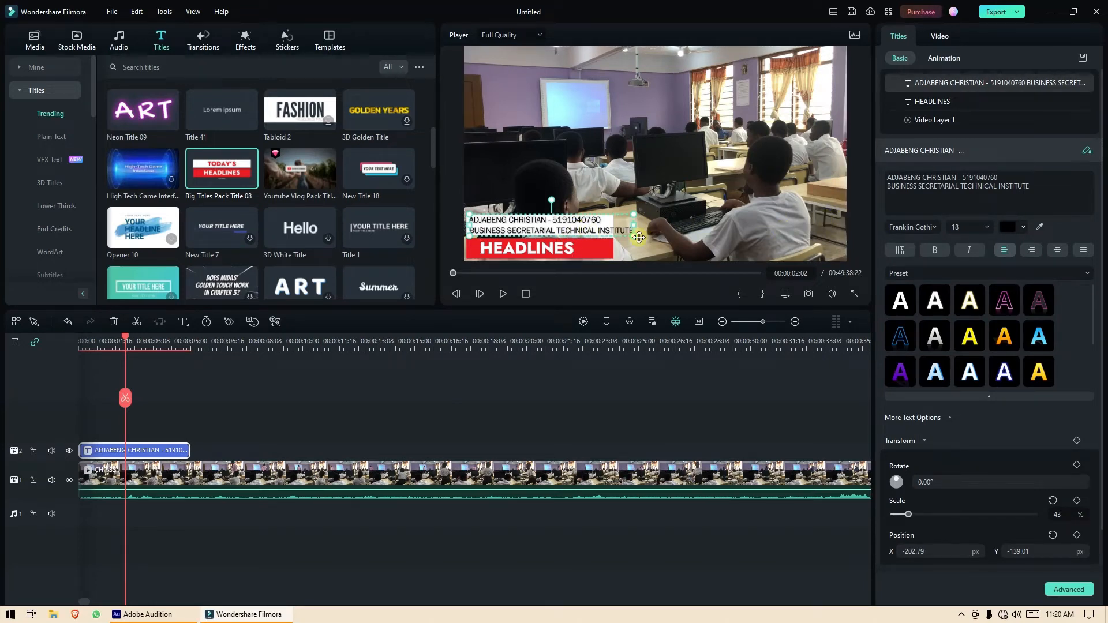
Widen the white-and-red bar to 47% by 42% and nudge the text to X -199.41, Y -137.89.
{"action": "left_click", "coordinate": [604, 251]}
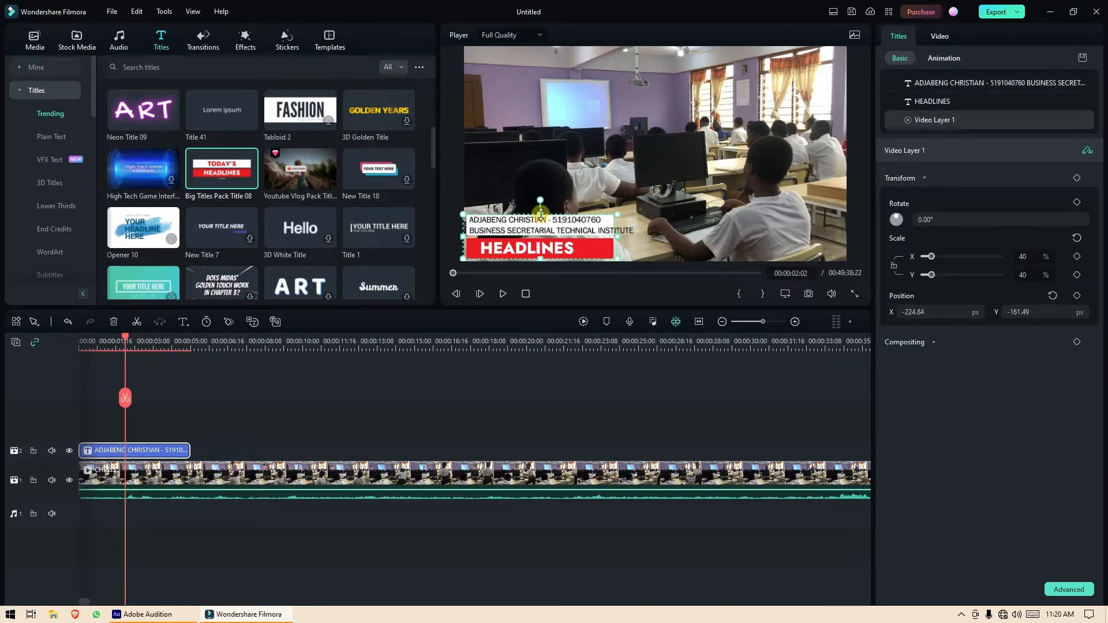
{"action": "left_click_drag", "start_coordinate": [540, 213], "coordinate": [541, 212]}
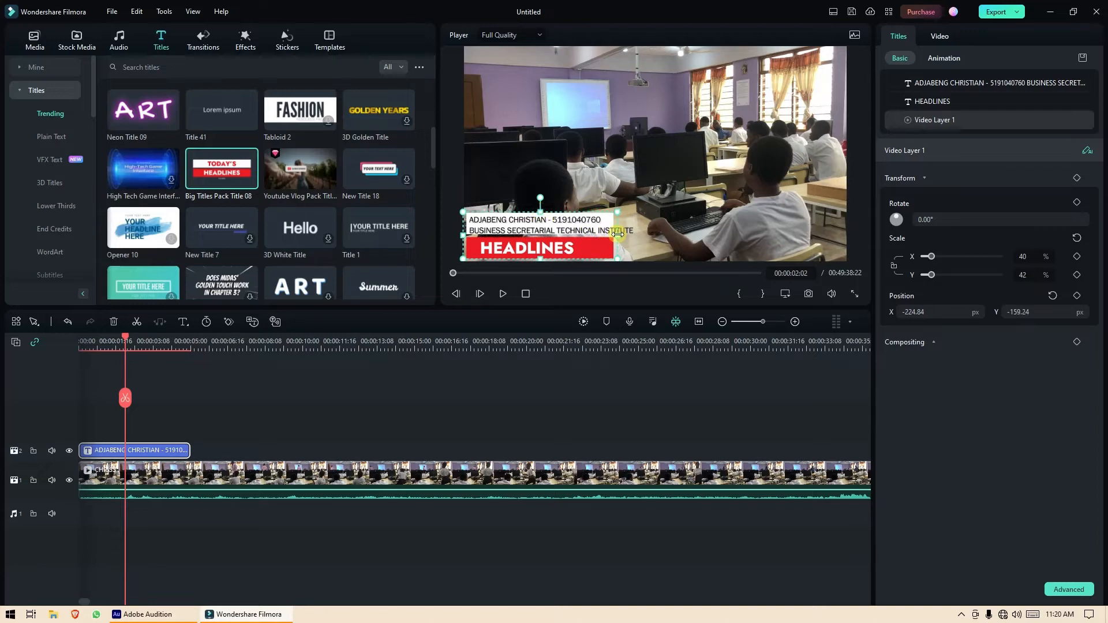
{"action": "left_click_drag", "start_coordinate": [617, 233], "coordinate": [646, 236]}
{"action": "left_click", "coordinate": [570, 225]}
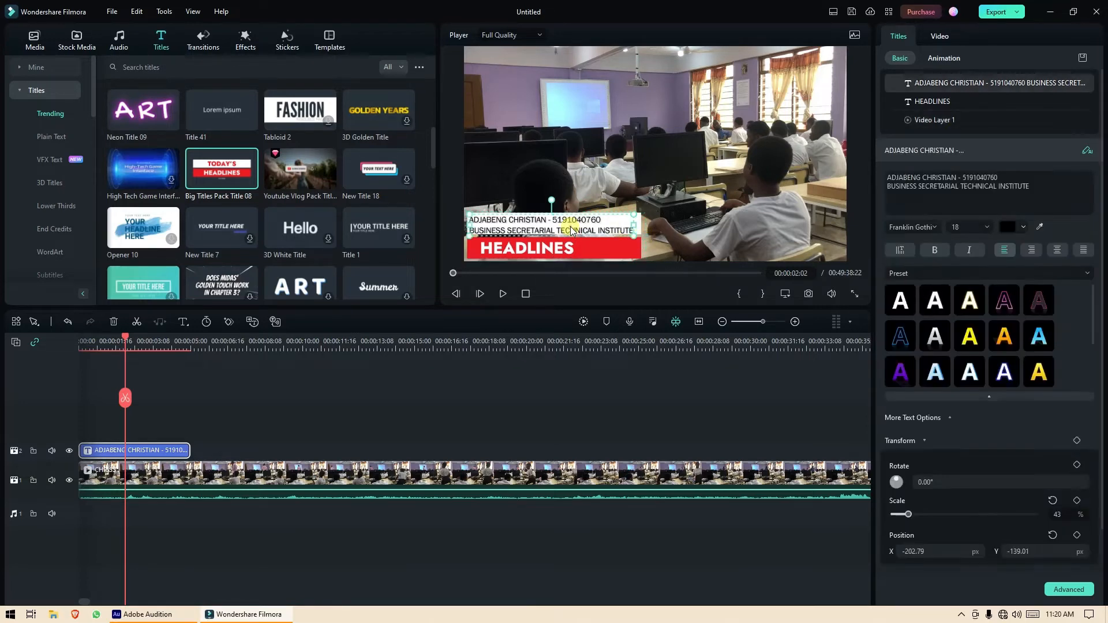
{"action": "left_click_drag", "start_coordinate": [570, 225], "coordinate": [573, 225]}
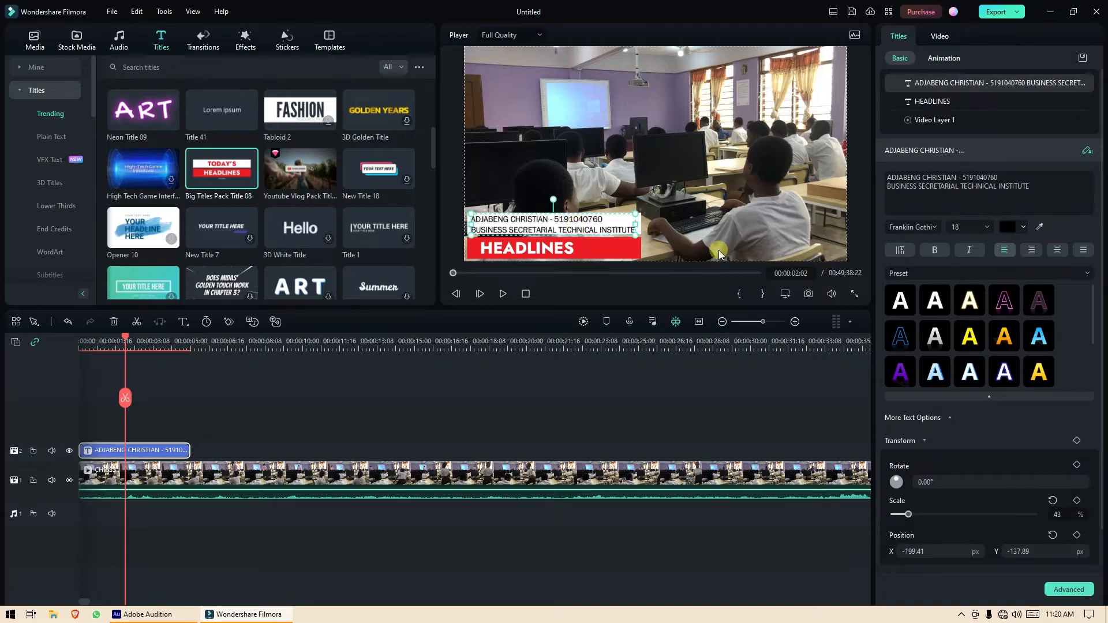
Set the two-line text to size 16, raise it in the white bar, and narrow the bar slightly.
{"action": "left_click", "coordinate": [976, 226]}
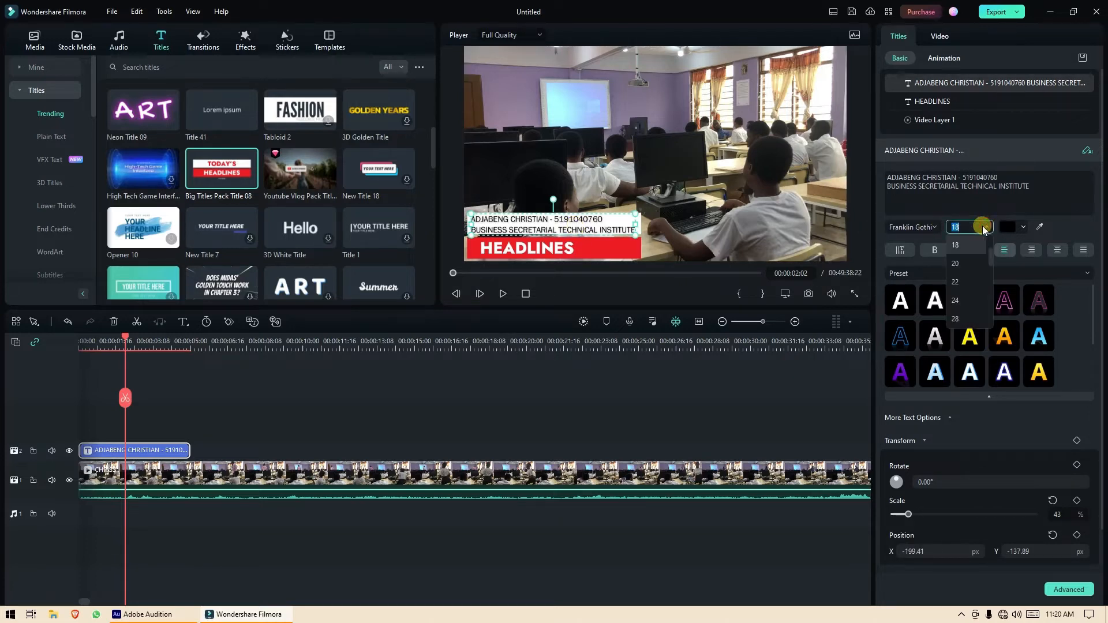
{"action": "scroll", "coordinate": [980, 248], "scroll_direction": "up", "scroll_amount": 1}
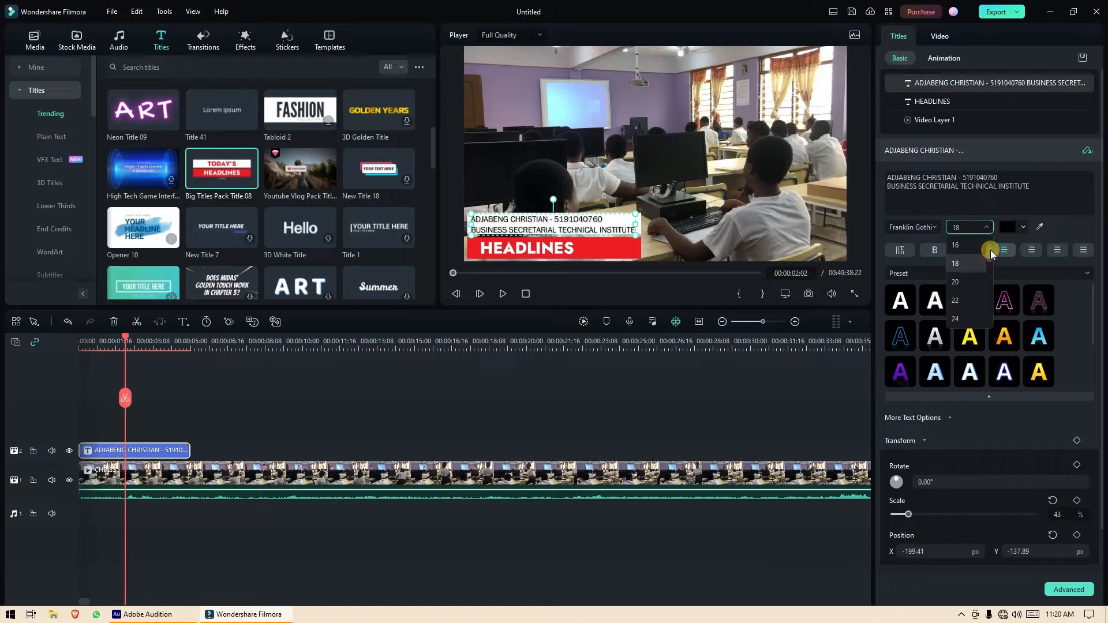
{"action": "left_click", "coordinate": [972, 248]}
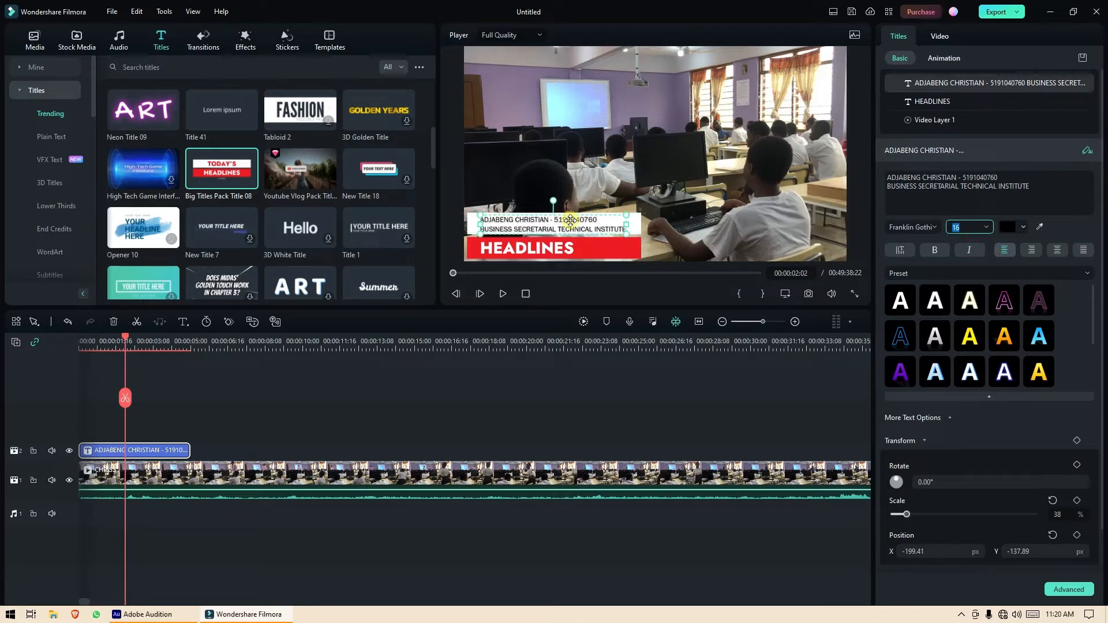
{"action": "left_click_drag", "start_coordinate": [570, 220], "coordinate": [567, 221]}
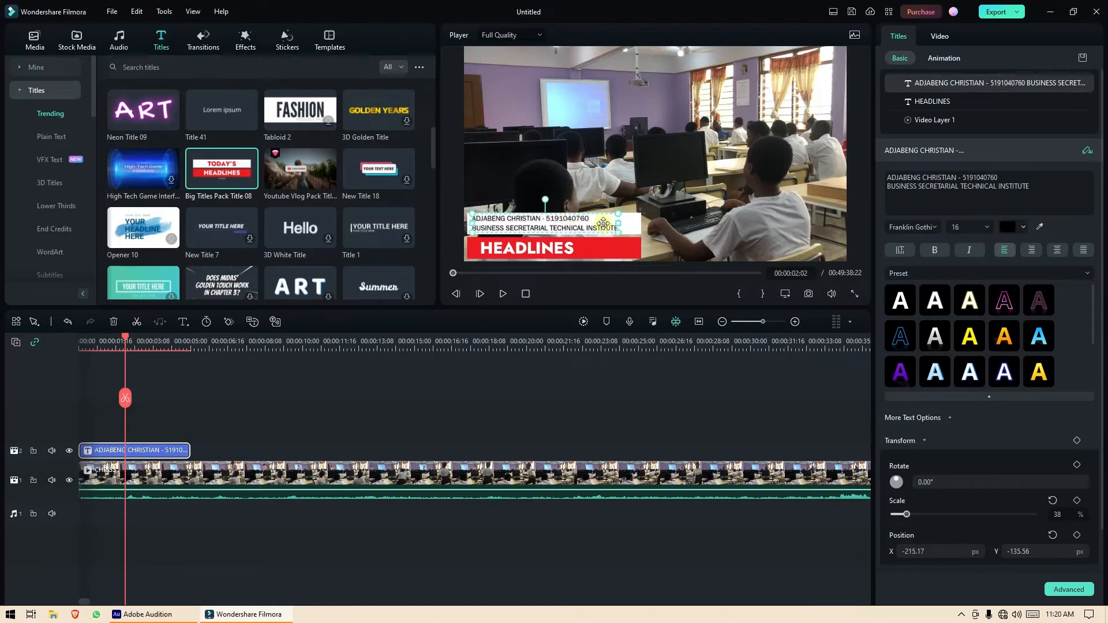
{"action": "left_click", "coordinate": [637, 244]}
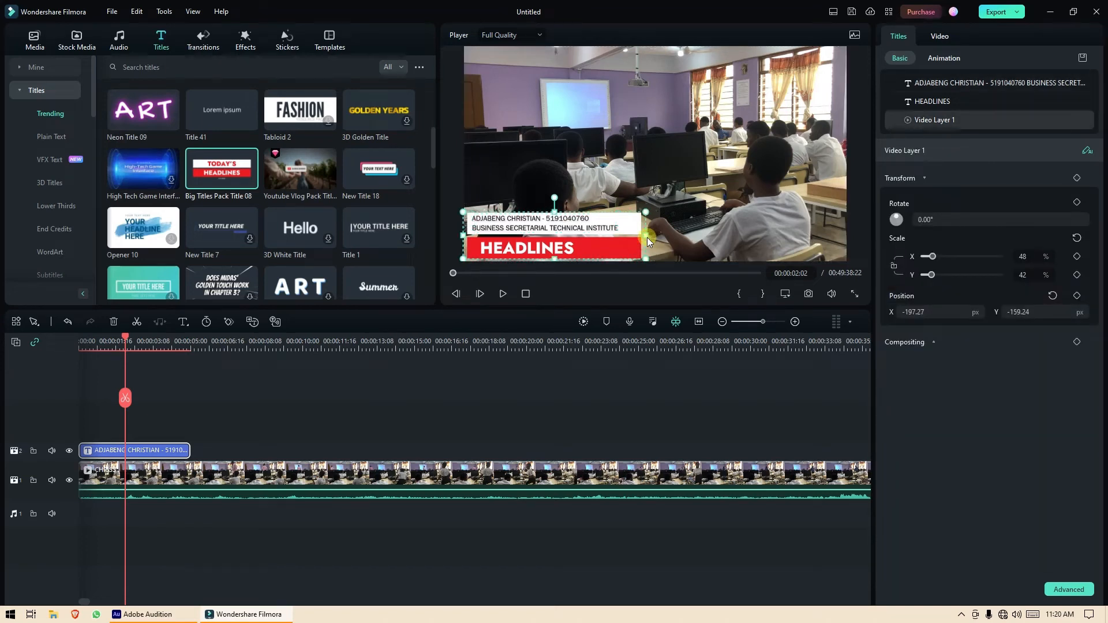
{"action": "left_click_drag", "start_coordinate": [647, 237], "coordinate": [635, 236]}
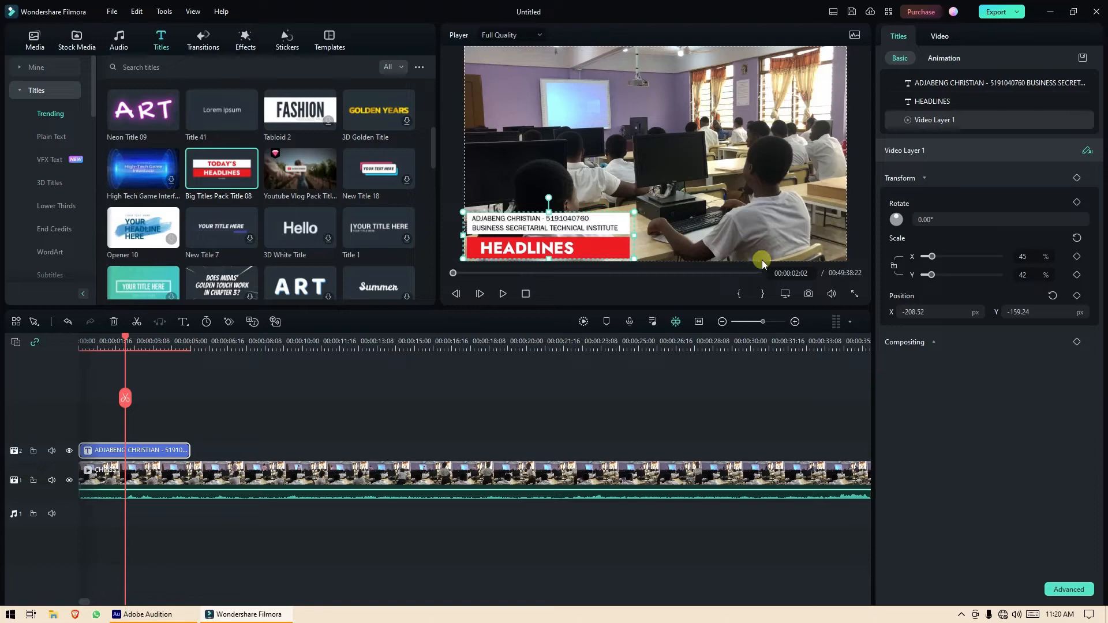
Review the lower-third full screen, then set the preview zoom level to Fit with nothing selected.
{"action": "left_click", "coordinate": [853, 294]}
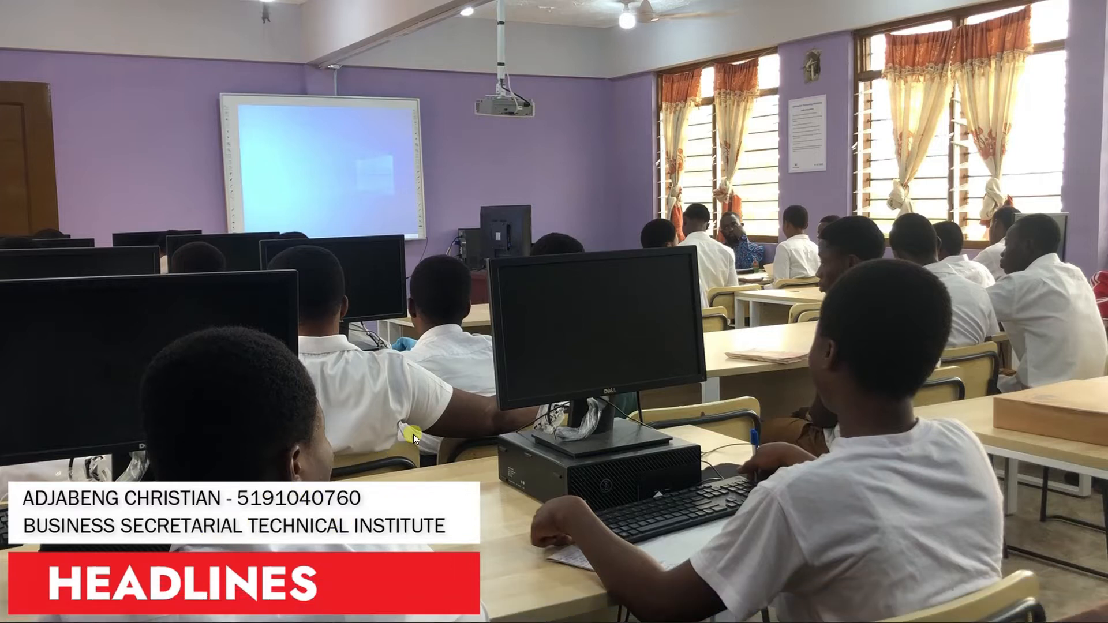
{"action": "key", "text": "Escape"}
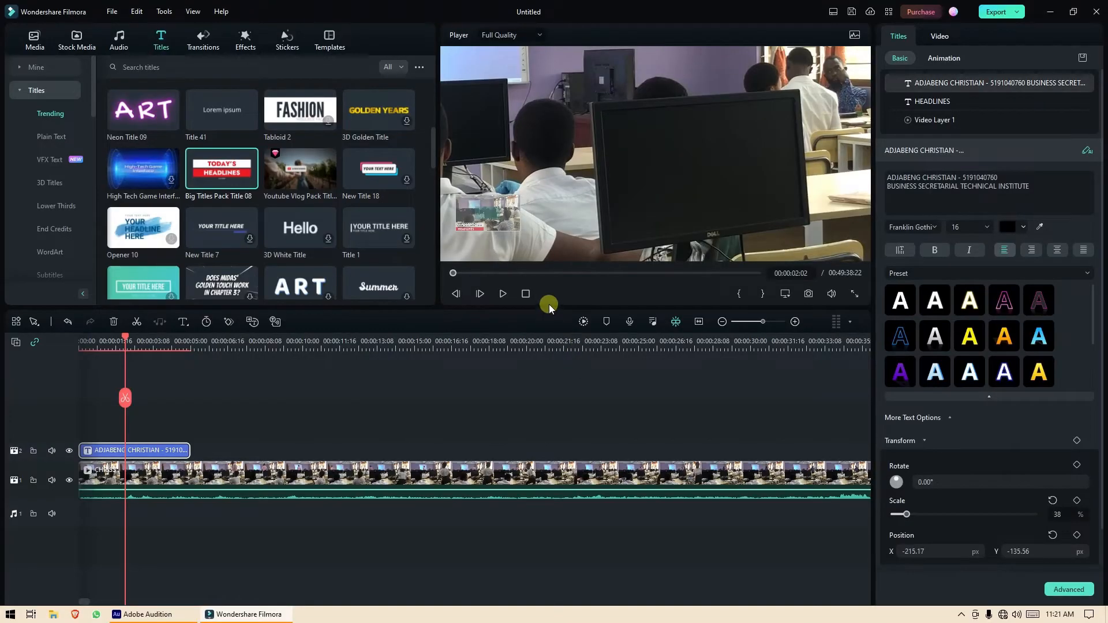
{"action": "left_click", "coordinate": [784, 295]}
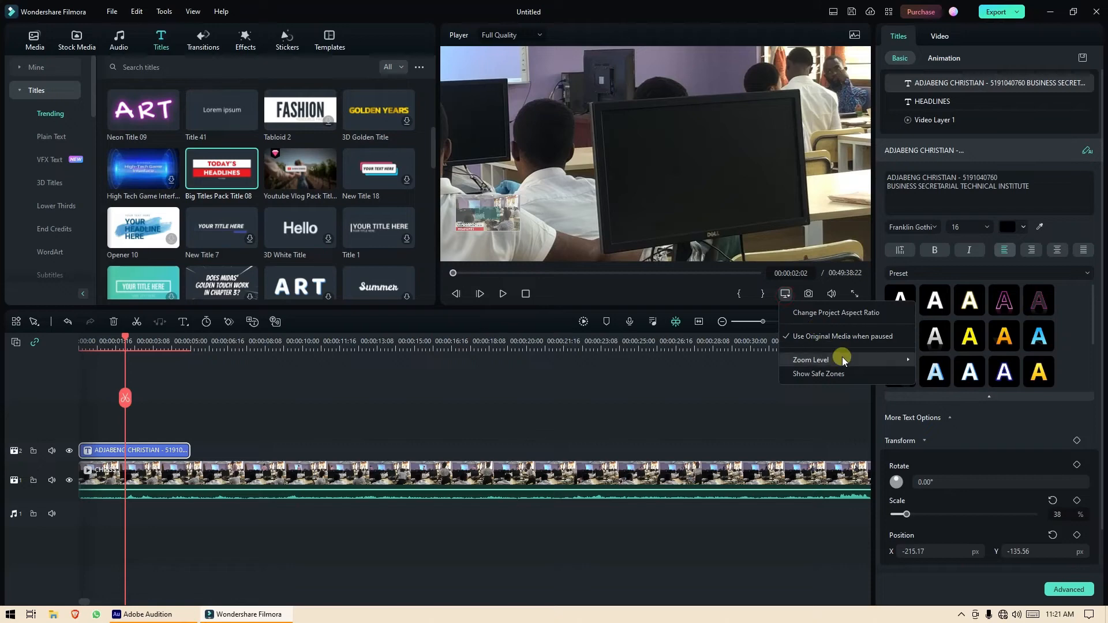
{"action": "mouse_move", "coordinate": [876, 358]}
{"action": "left_click", "coordinate": [936, 358]}
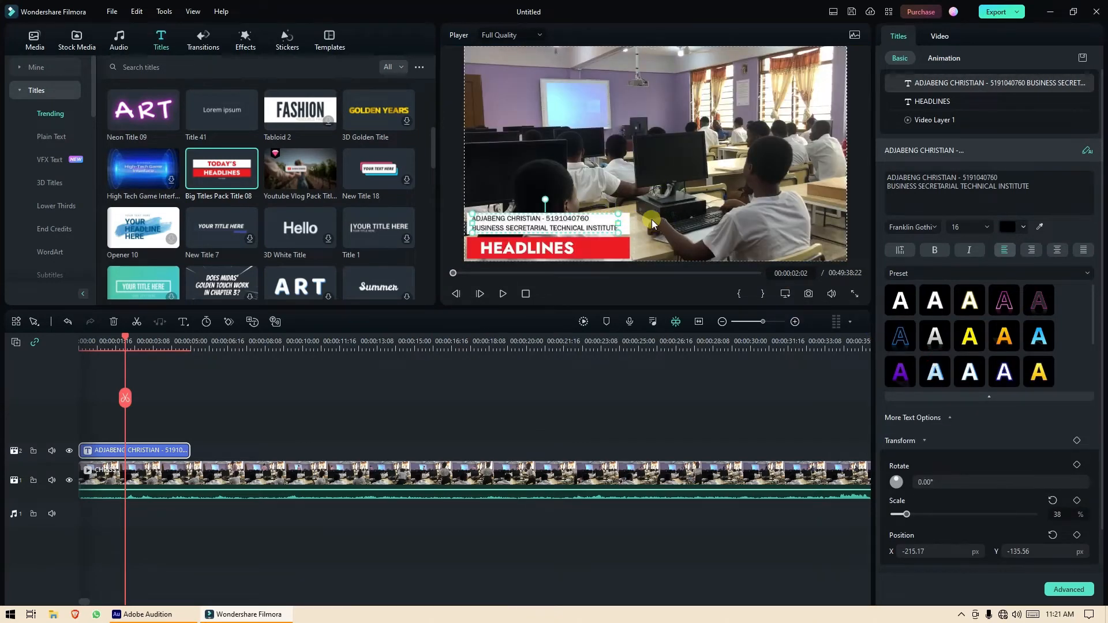
{"action": "left_click", "coordinate": [863, 229]}
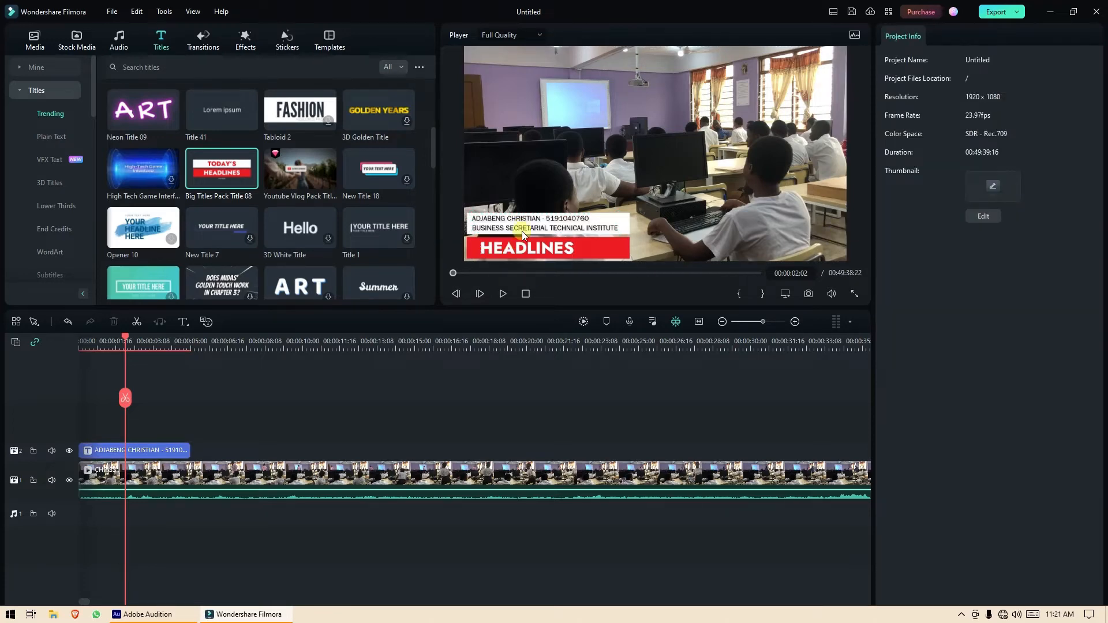
Replace the red bar's HEADLINES title text with 'ICT - FORMATTING TOOLS IN MS WORD'.
{"action": "left_click", "coordinate": [517, 248]}
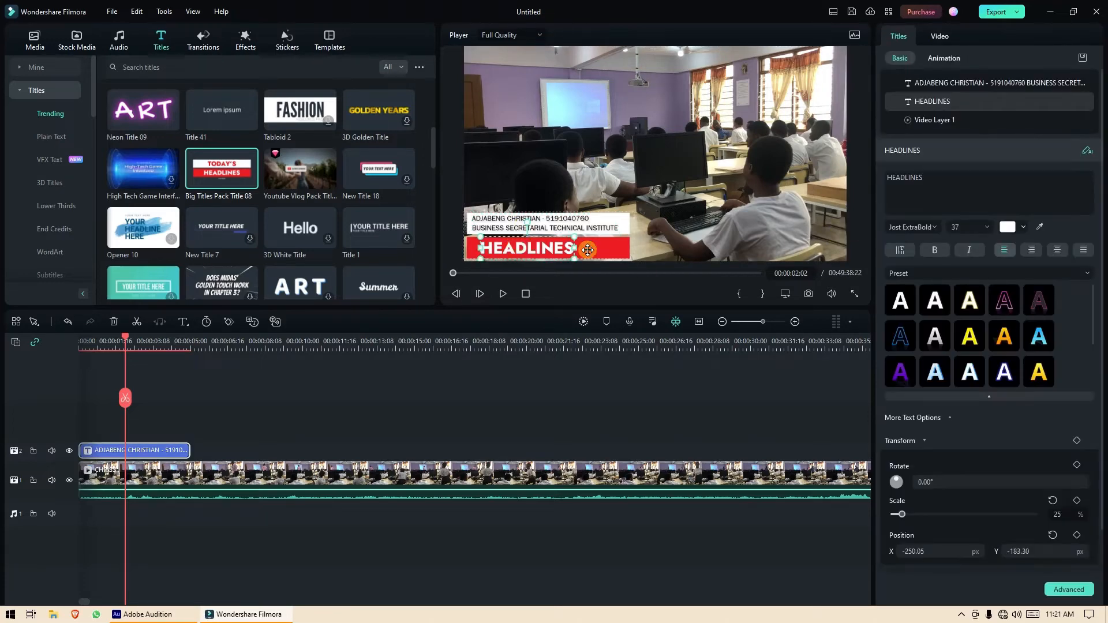
{"action": "left_click", "coordinate": [929, 177]}
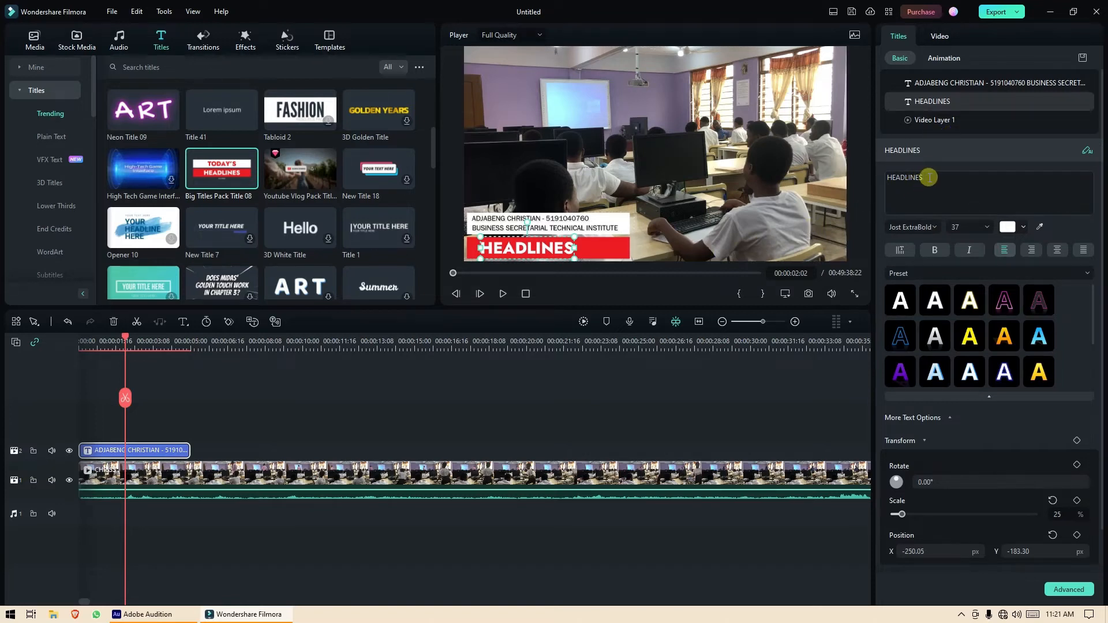
{"action": "left_click_drag", "start_coordinate": [930, 178], "coordinate": [885, 178]}
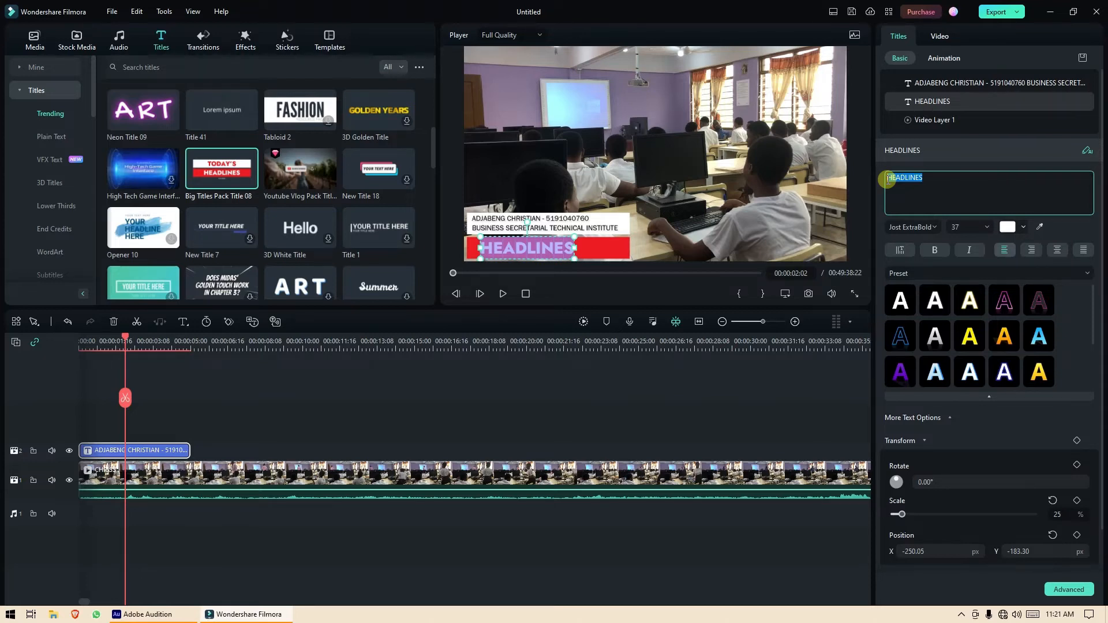
{"action": "key", "text": "BackSpace"}
{"action": "type", "text": "ICT"}
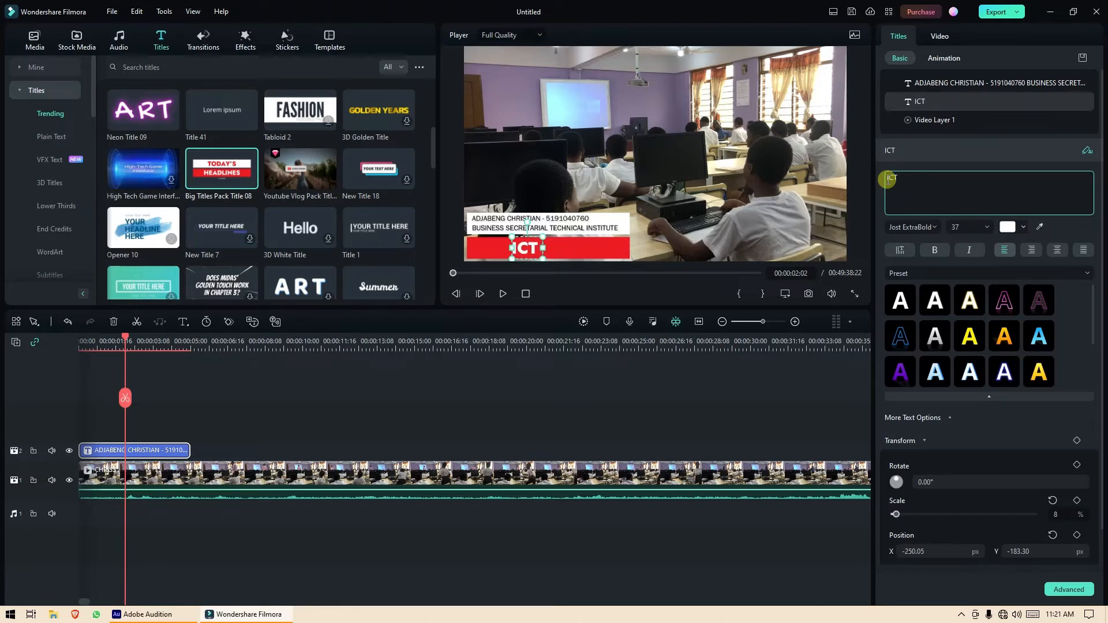
{"action": "type", "text": " -"}
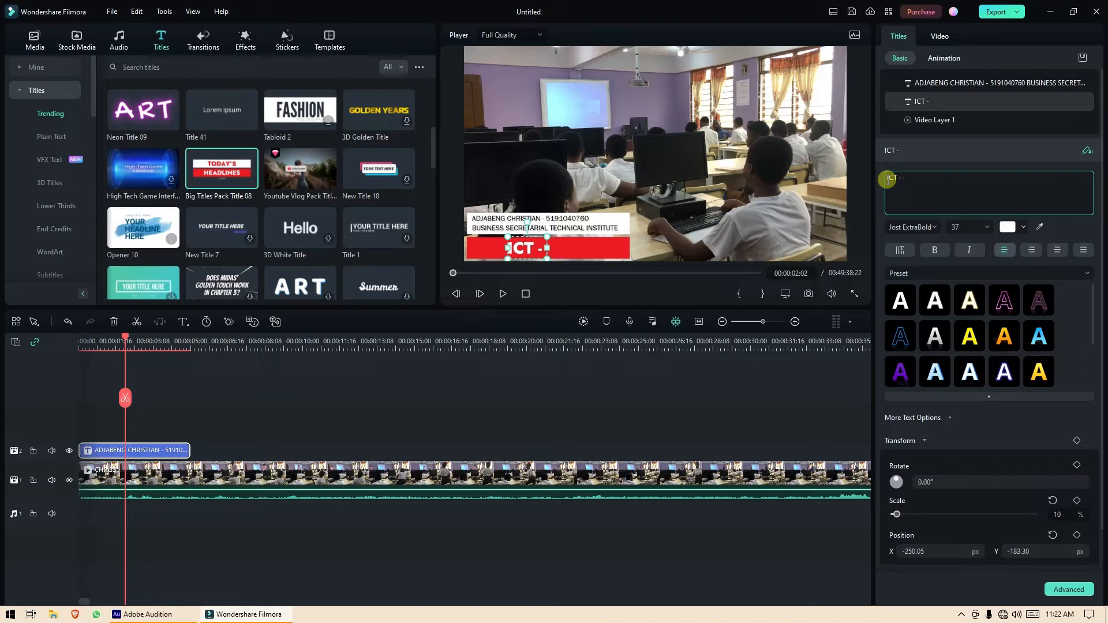
{"action": "type", "text": " FORMA"}
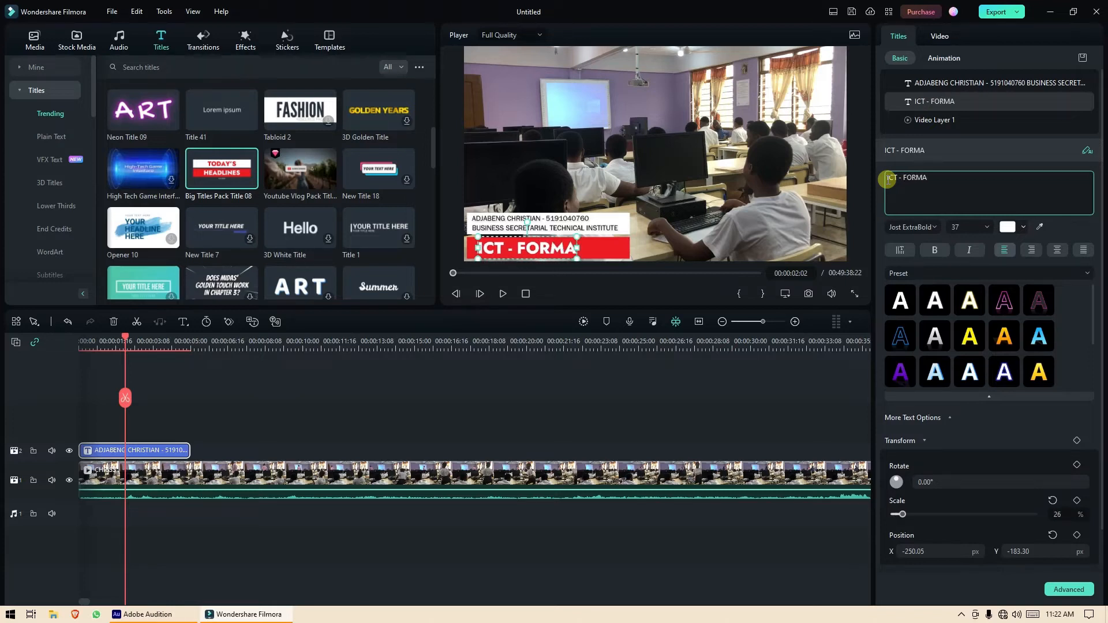
{"action": "type", "text": "TTING"}
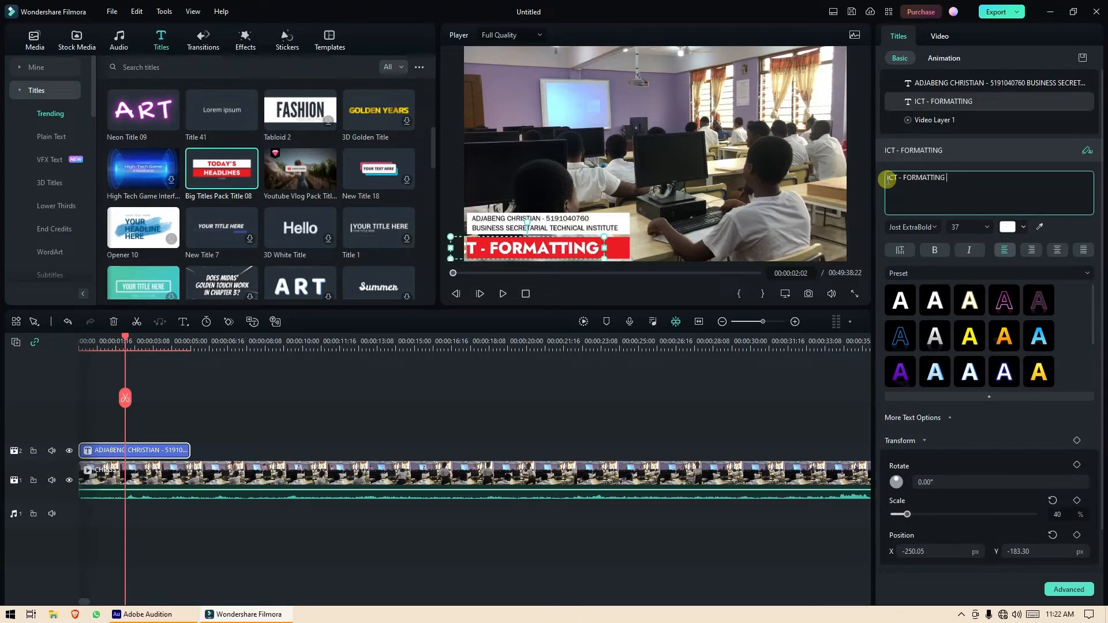
{"action": "type", "text": " TOOL"}
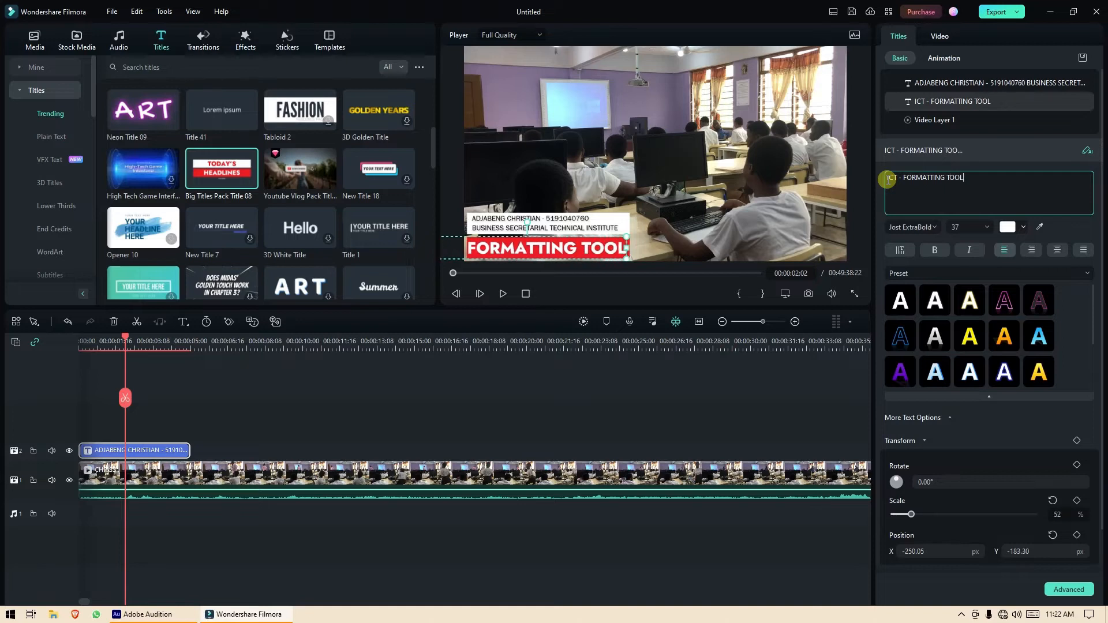
{"action": "type", "text": "S IN "}
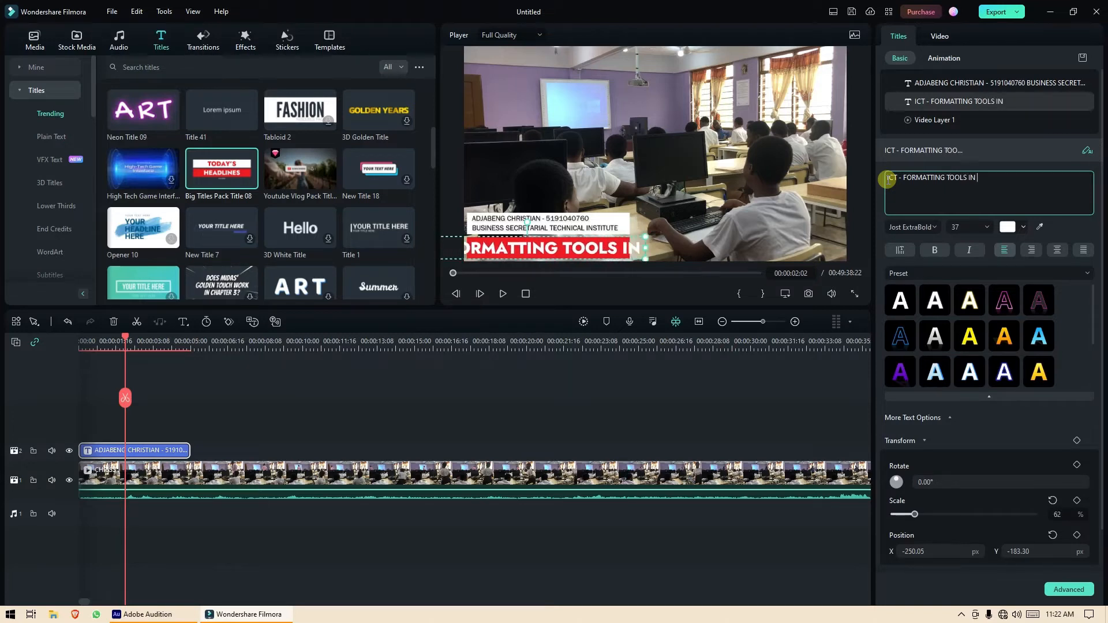
{"action": "type", "text": "MS WORD"}
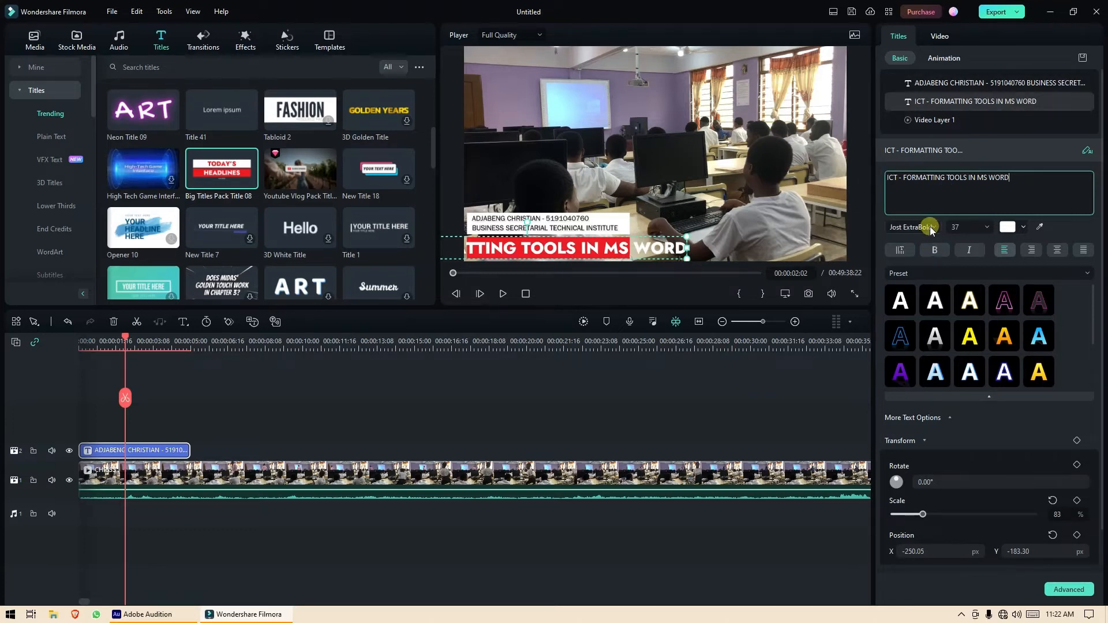
Set the red-bar title's font size to 16.
{"action": "left_click", "coordinate": [985, 227]}
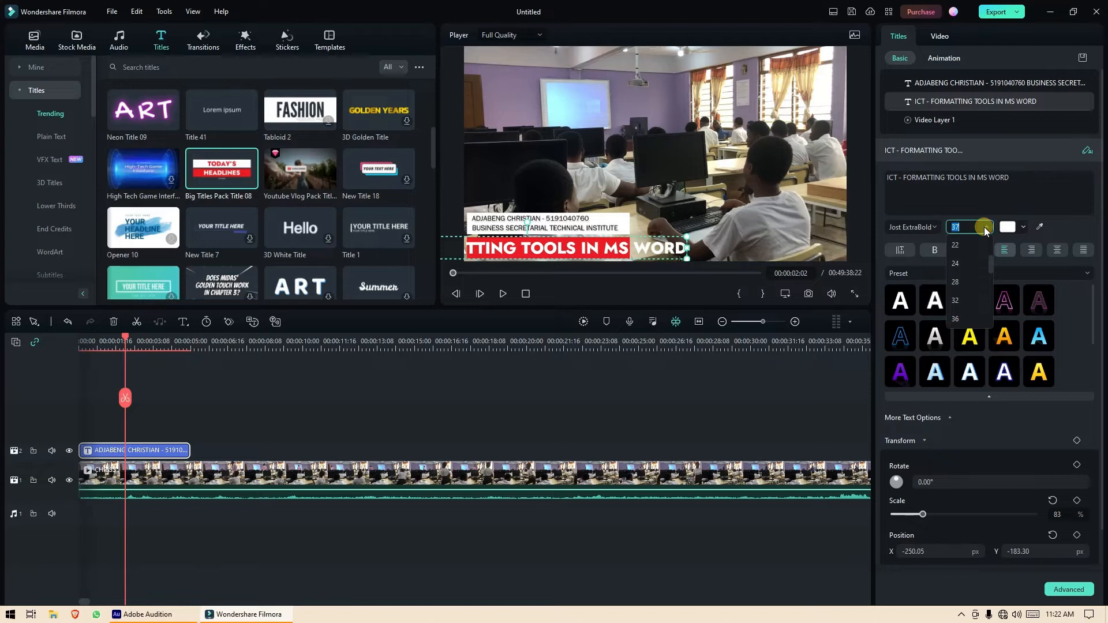
{"action": "left_click", "coordinate": [983, 244]}
{"action": "scroll", "coordinate": [983, 248], "scroll_direction": "up", "scroll_amount": 3}
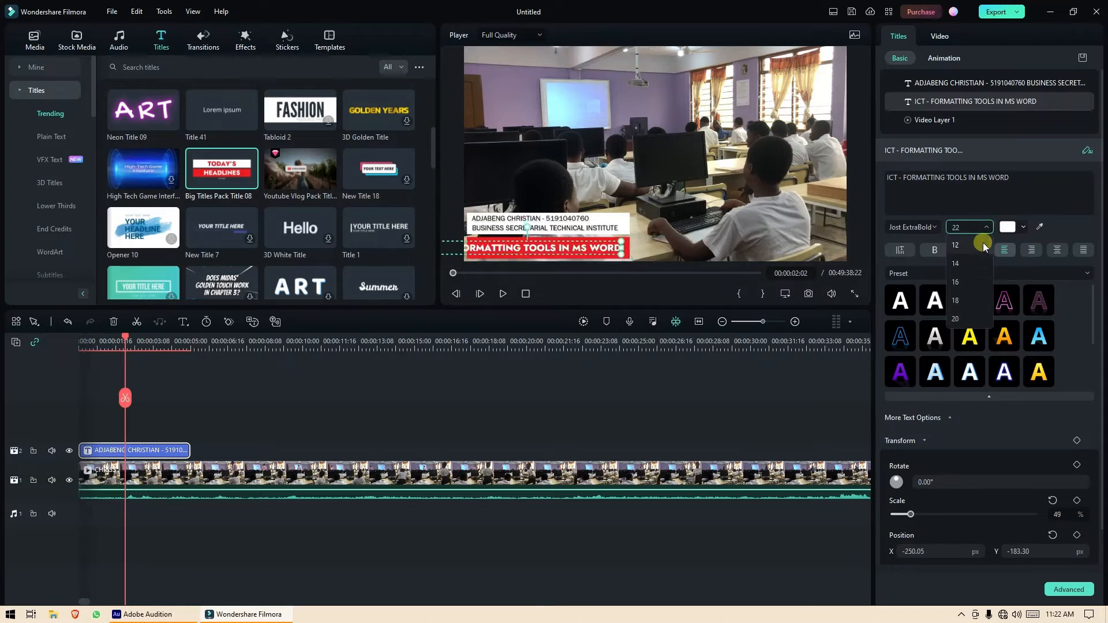
{"action": "left_click", "coordinate": [983, 248]}
{"action": "left_click", "coordinate": [985, 261]}
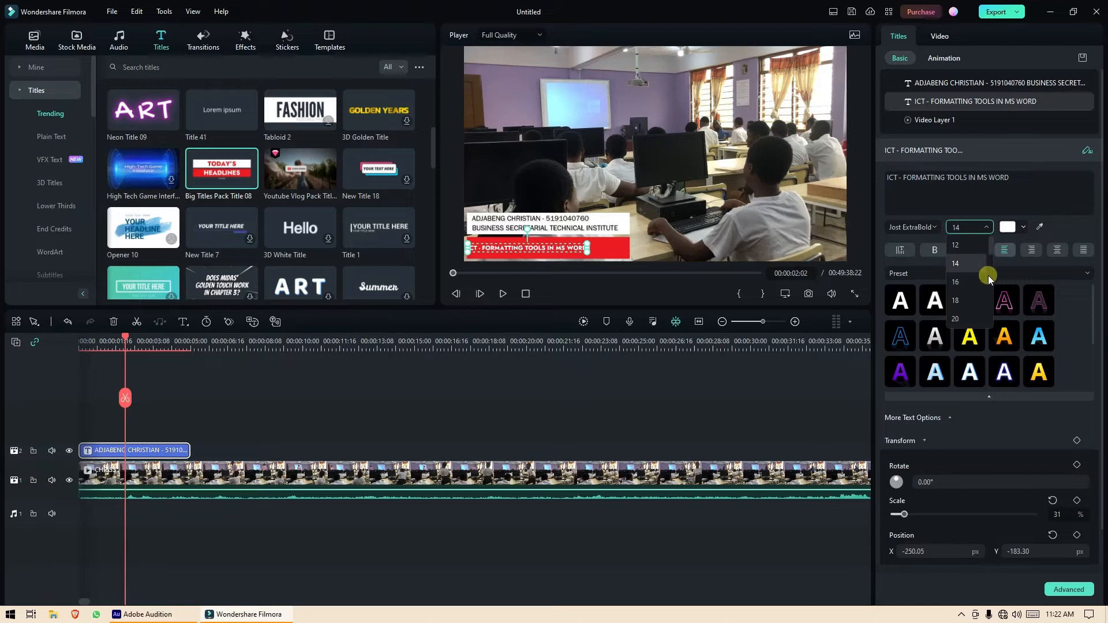
{"action": "left_click", "coordinate": [986, 279]}
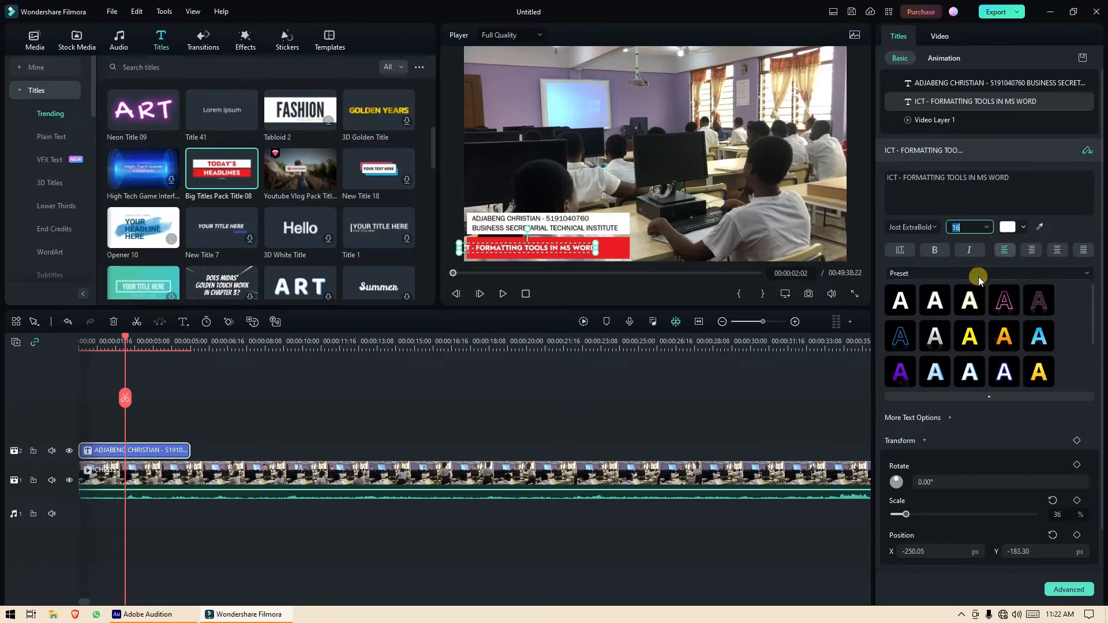
Change the red-bar title's font to Gill Sans MT.
{"action": "left_click", "coordinate": [934, 226]}
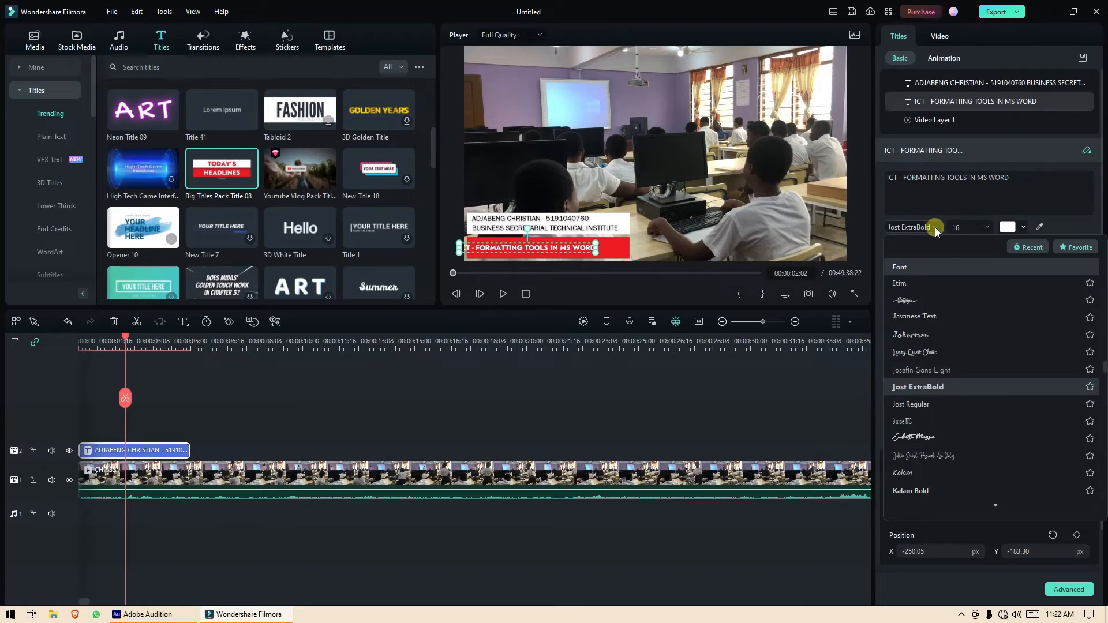
{"action": "scroll", "coordinate": [968, 301], "scroll_direction": "up", "scroll_amount": 5}
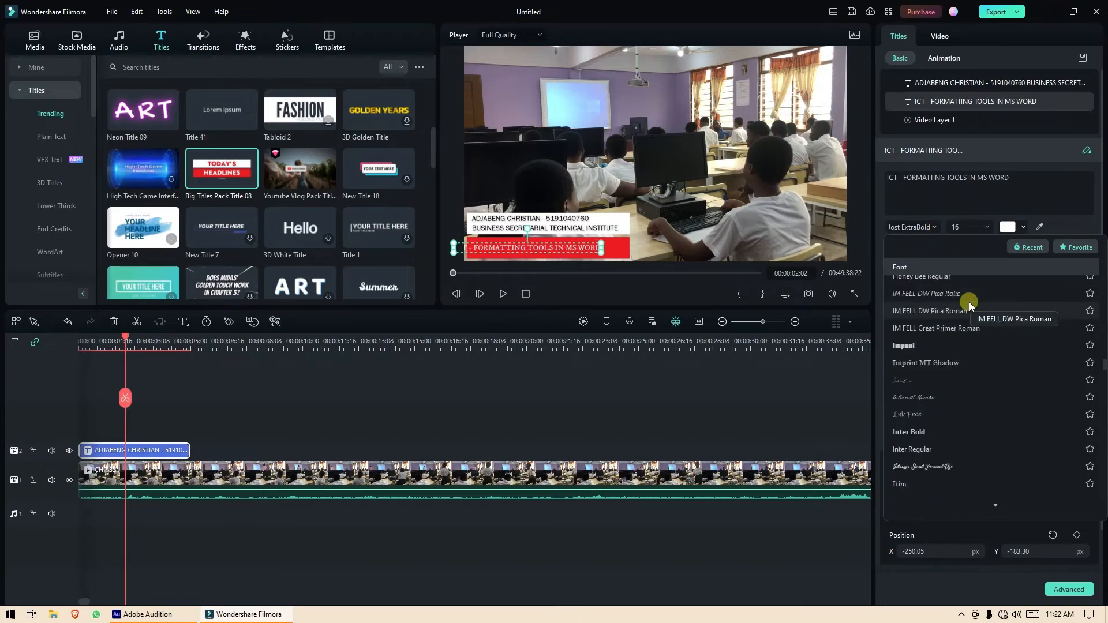
{"action": "scroll", "coordinate": [968, 301], "scroll_direction": "up", "scroll_amount": 5}
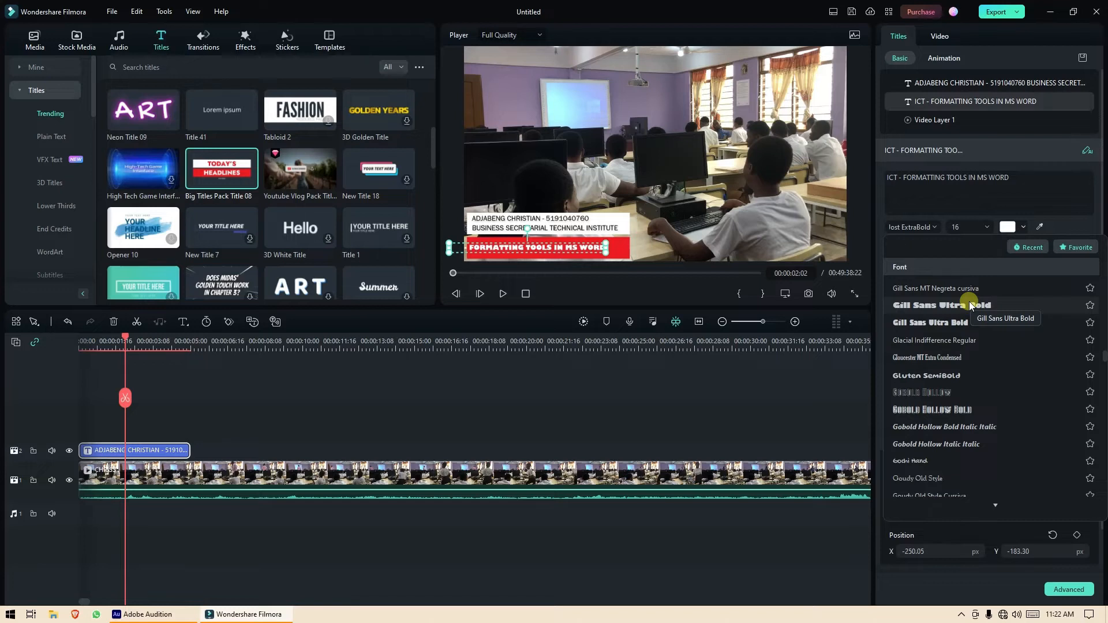
{"action": "scroll", "coordinate": [969, 303], "scroll_direction": "up", "scroll_amount": 2}
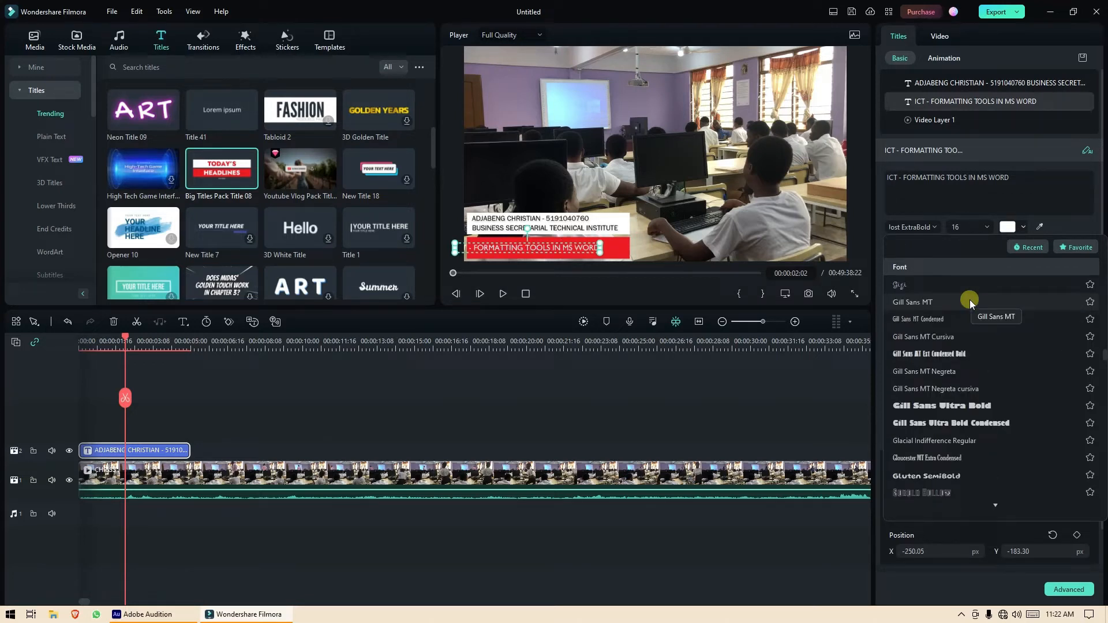
{"action": "left_click", "coordinate": [969, 301]}
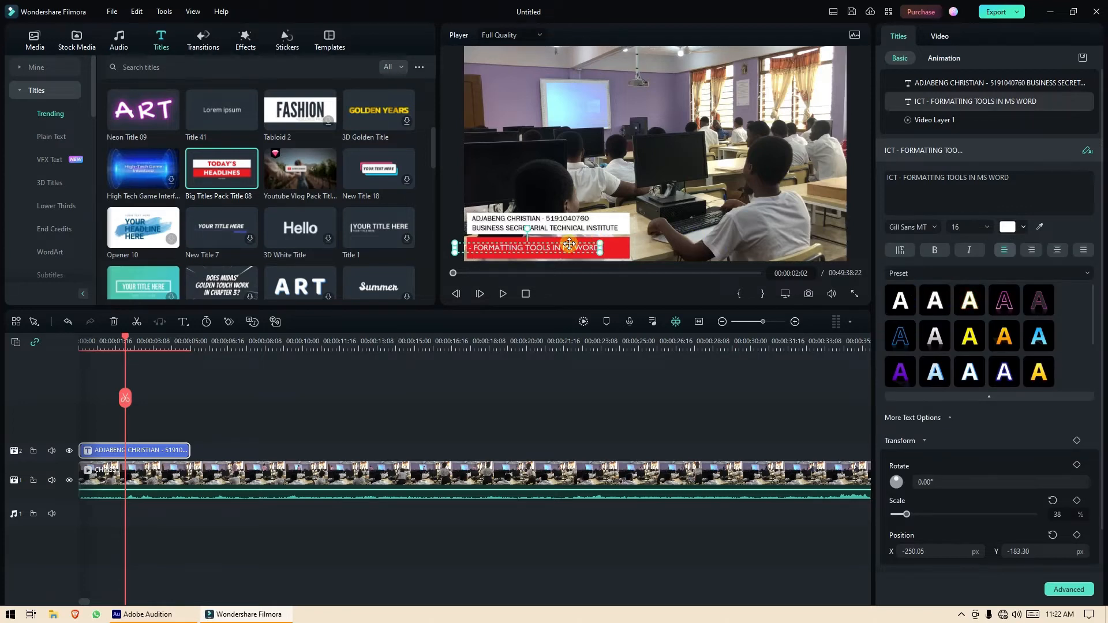
Nudge the ICT title right to X -218.25, Y -182.18 and review it full screen.
{"action": "left_click_drag", "start_coordinate": [570, 244], "coordinate": [586, 242]}
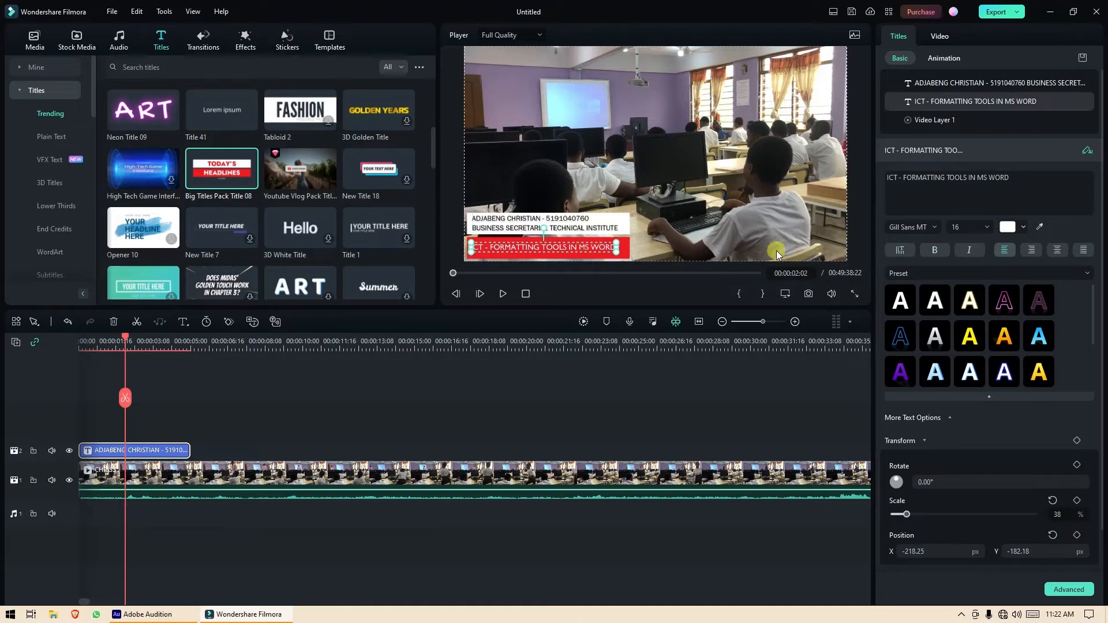
{"action": "left_click", "coordinate": [853, 291]}
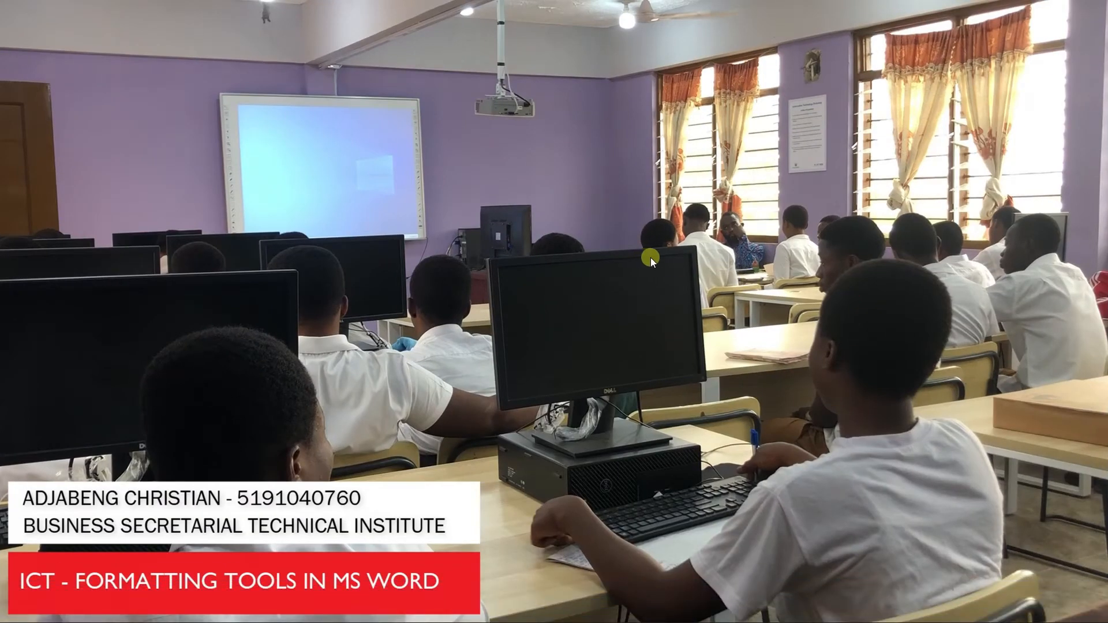
{"action": "key", "text": "Escape"}
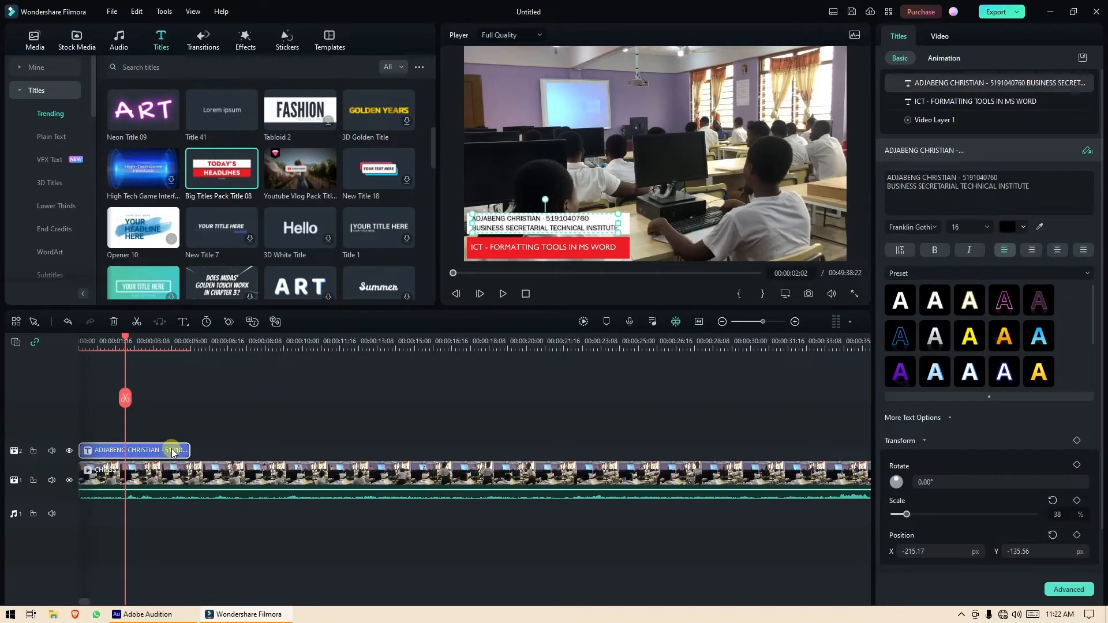
Stretch the track 2 title clip to 00:00:05:04 and scrub the opening seconds to check.
{"action": "left_click_drag", "start_coordinate": [125, 338], "coordinate": [144, 360]}
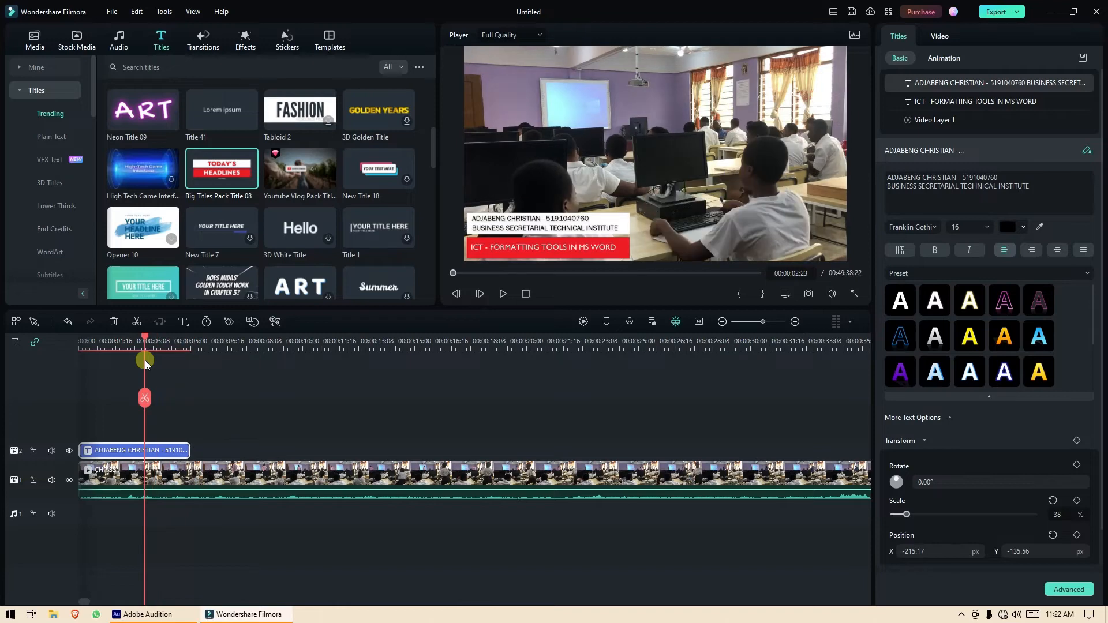
{"action": "left_click", "coordinate": [722, 323]}
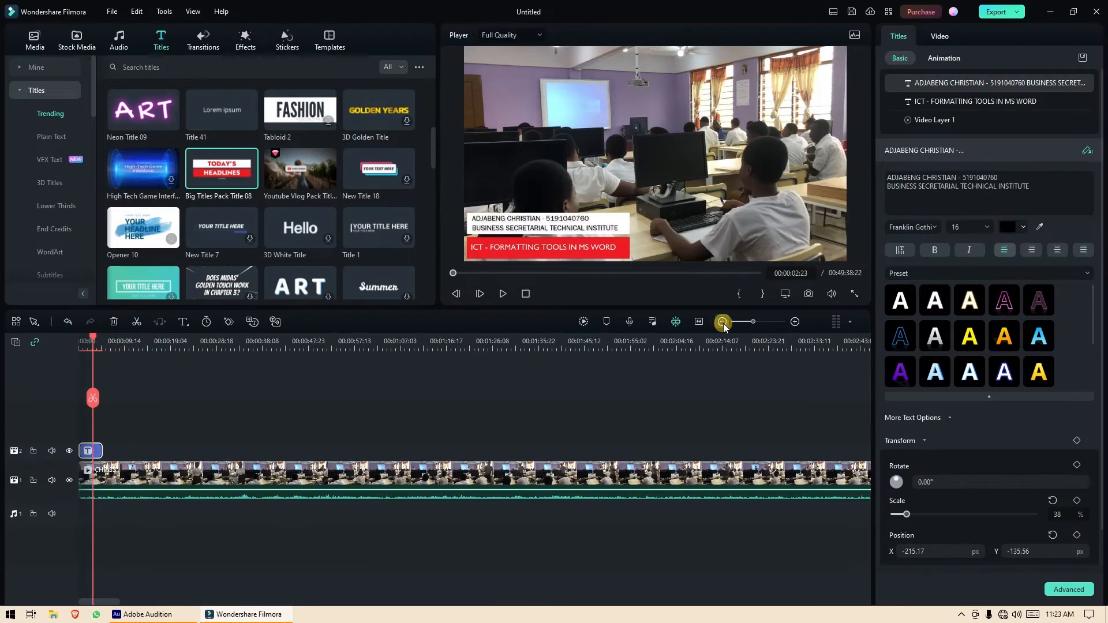
{"action": "left_click", "coordinate": [795, 322]}
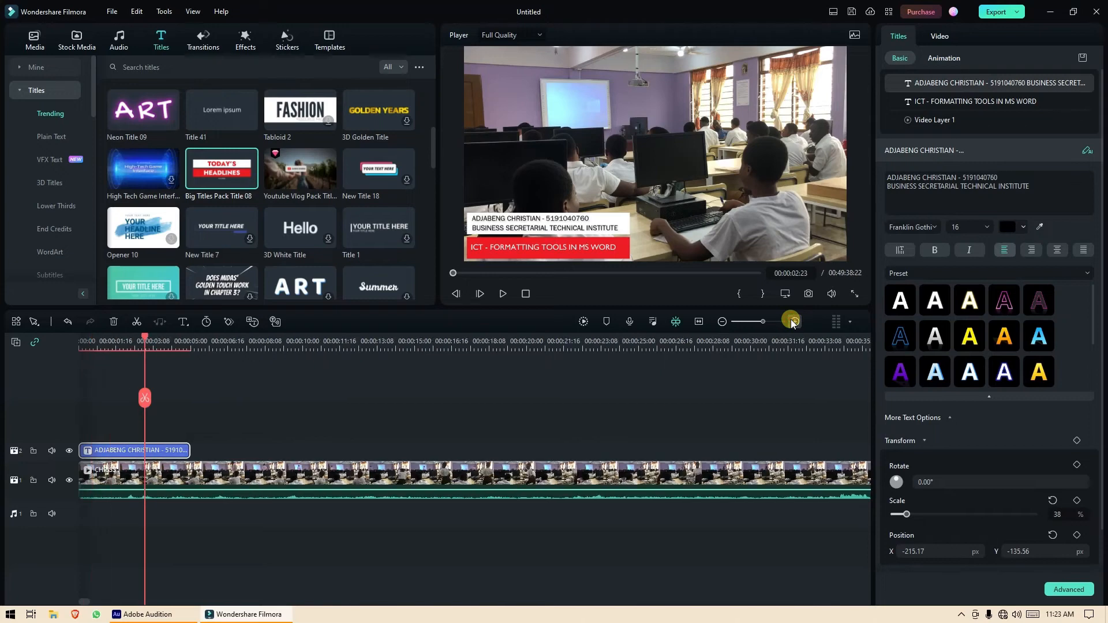
{"action": "left_click", "coordinate": [795, 322]}
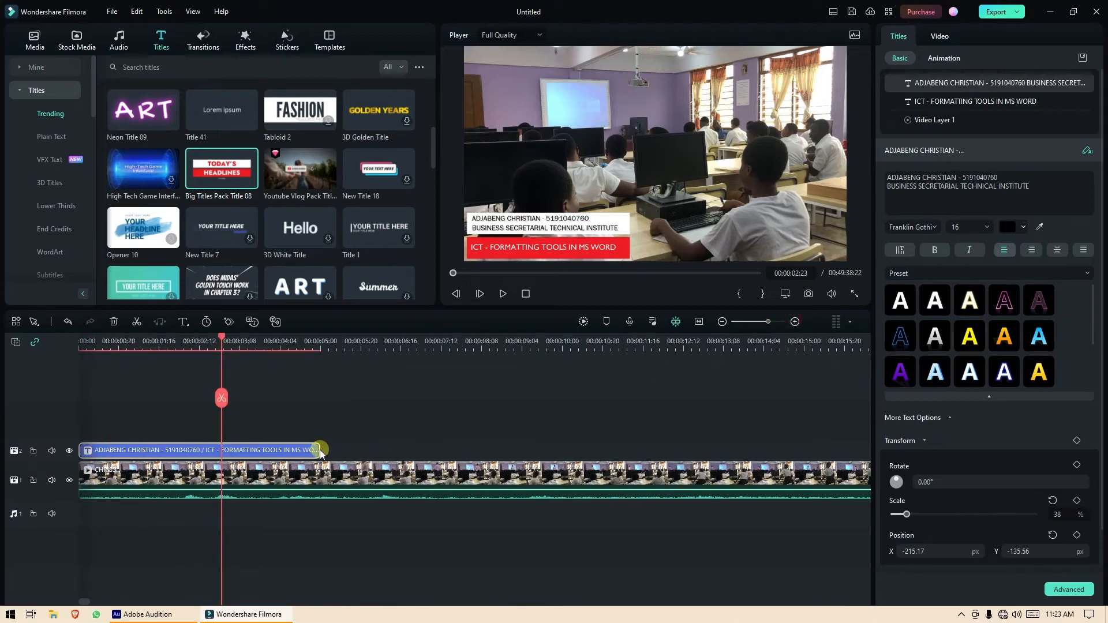
{"action": "mouse_move", "coordinate": [321, 449]}
{"action": "left_mouse_down"}
{"action": "mouse_move", "coordinate": [356, 450]}
{"action": "mouse_move", "coordinate": [329, 450]}
{"action": "left_mouse_up"}
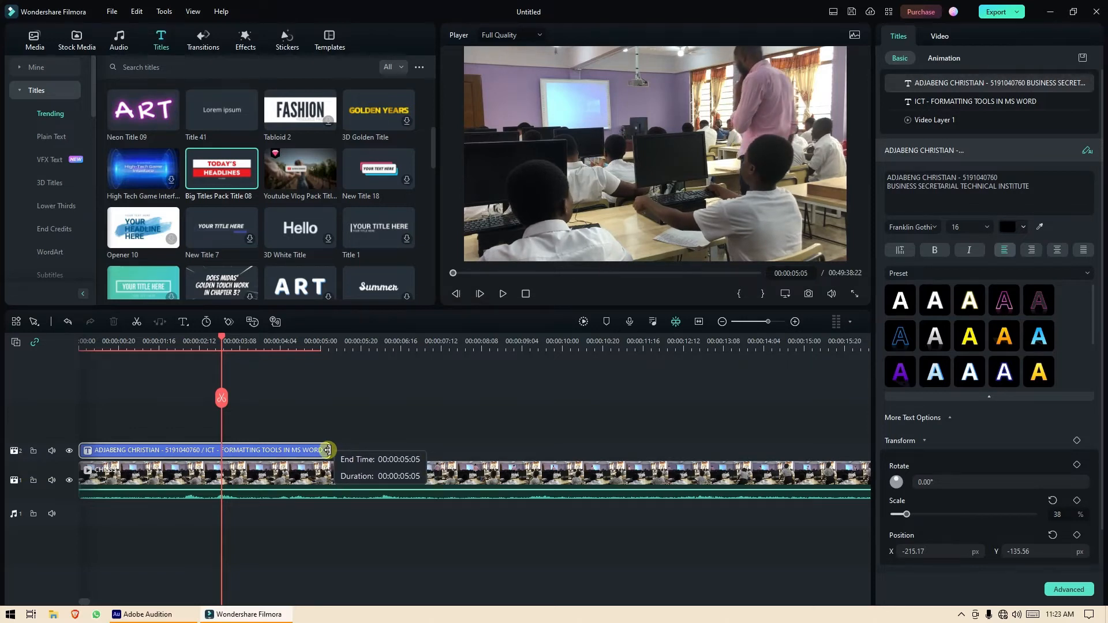
{"action": "mouse_move", "coordinate": [328, 450]}
{"action": "left_mouse_down"}
{"action": "mouse_move", "coordinate": [363, 450]}
{"action": "mouse_move", "coordinate": [328, 450]}
{"action": "left_mouse_up"}
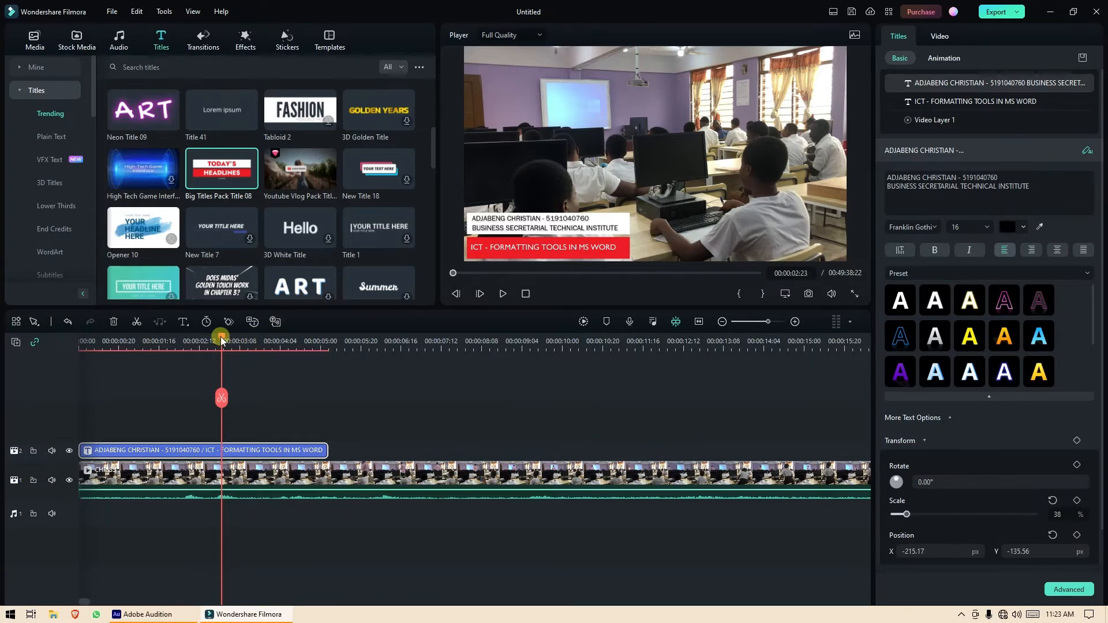
{"action": "left_click_drag", "start_coordinate": [222, 338], "coordinate": [121, 339]}
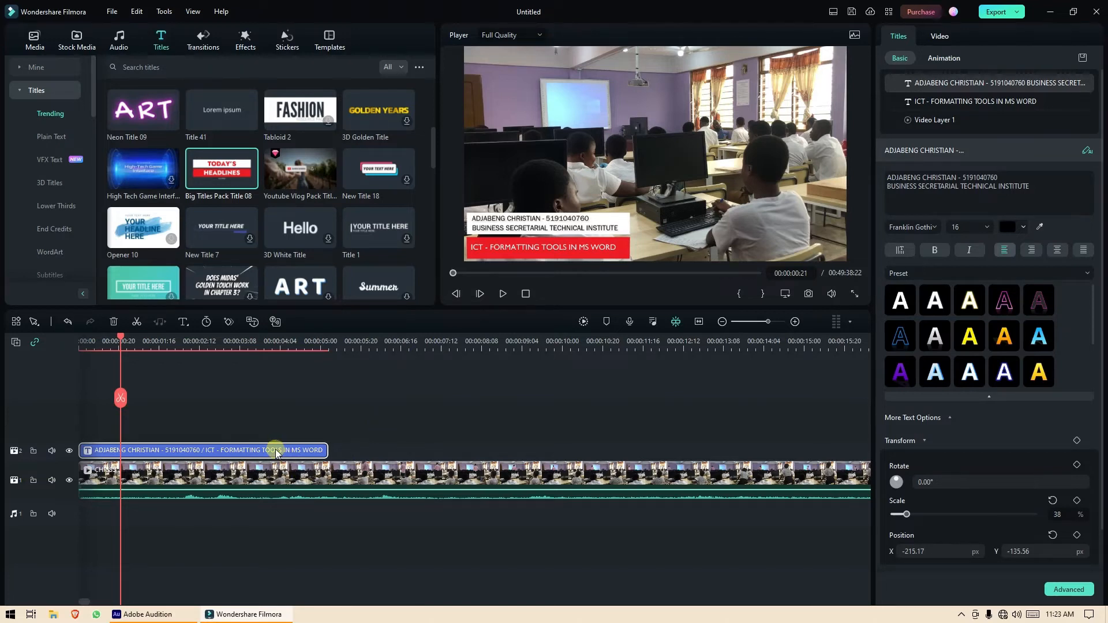
{"action": "left_click_drag", "start_coordinate": [120, 338], "coordinate": [72, 342]}
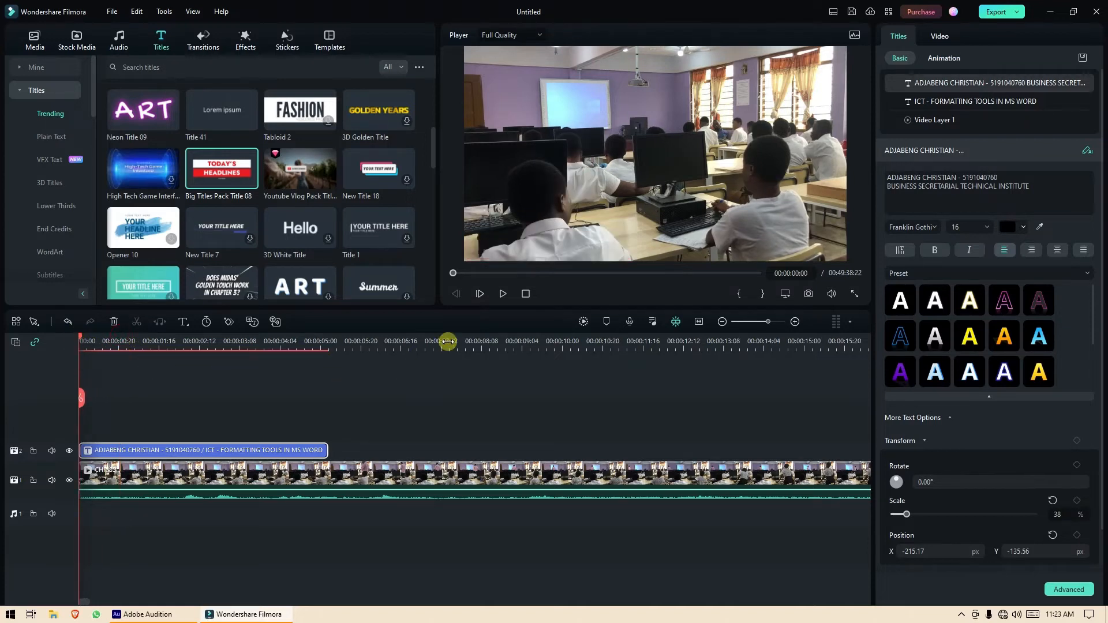
{"action": "left_click", "coordinate": [501, 295]}
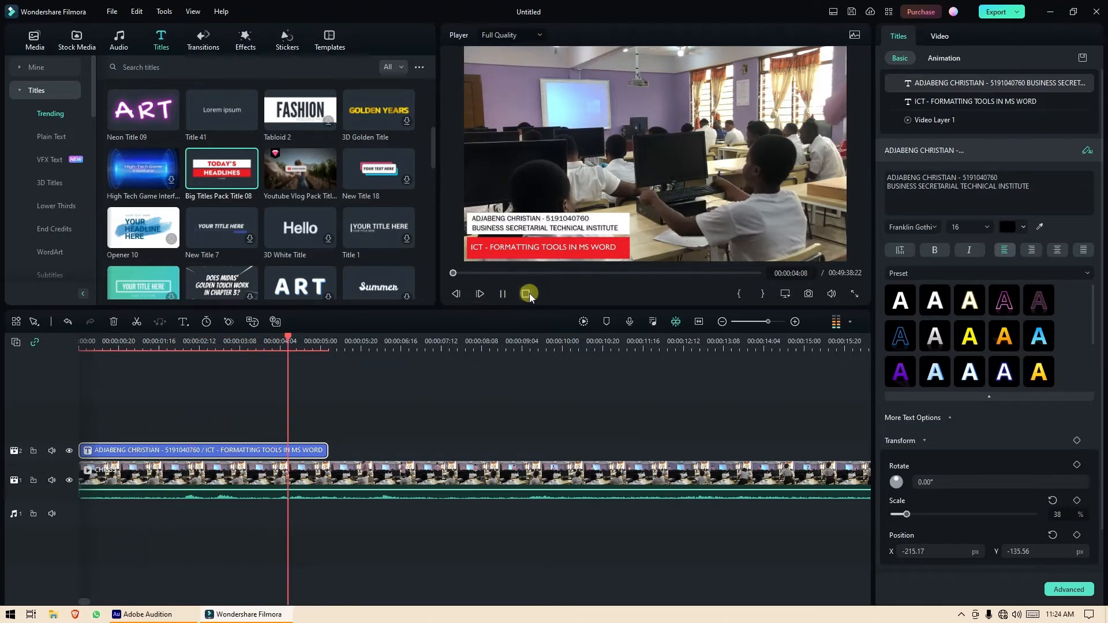
{"action": "left_click", "coordinate": [526, 294]}
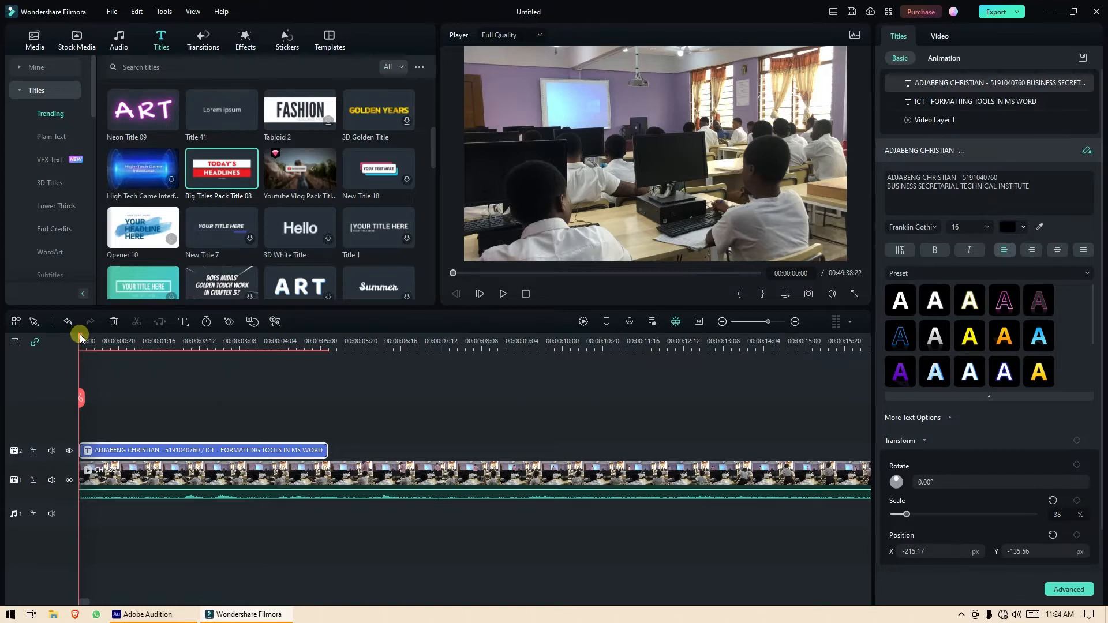
{"action": "left_click_drag", "start_coordinate": [79, 333], "coordinate": [210, 354]}
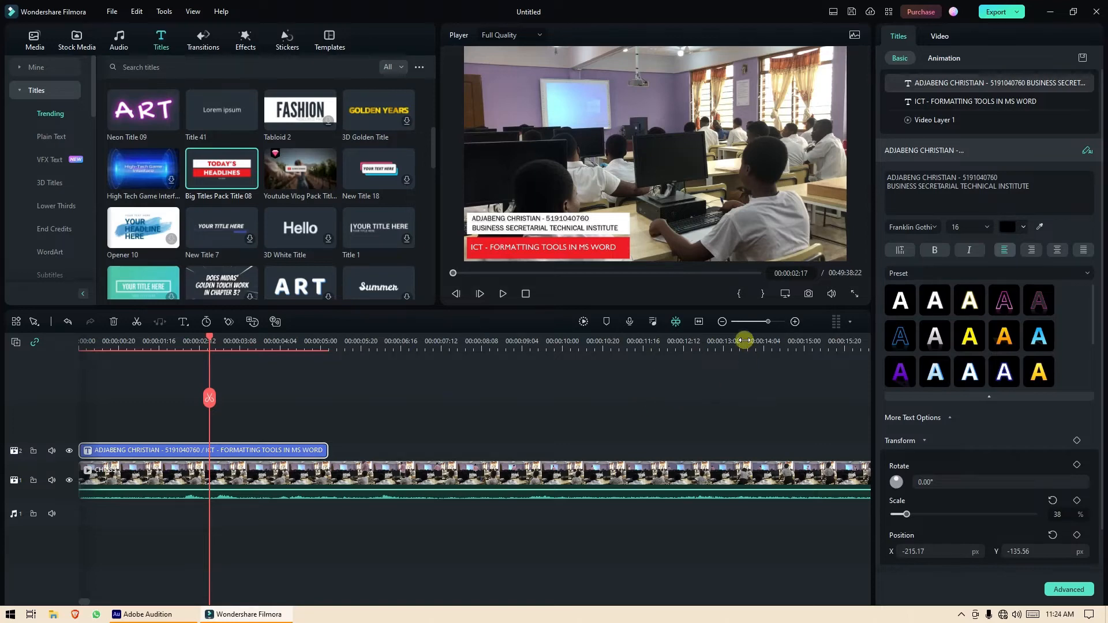
{"action": "left_click", "coordinate": [723, 322]}
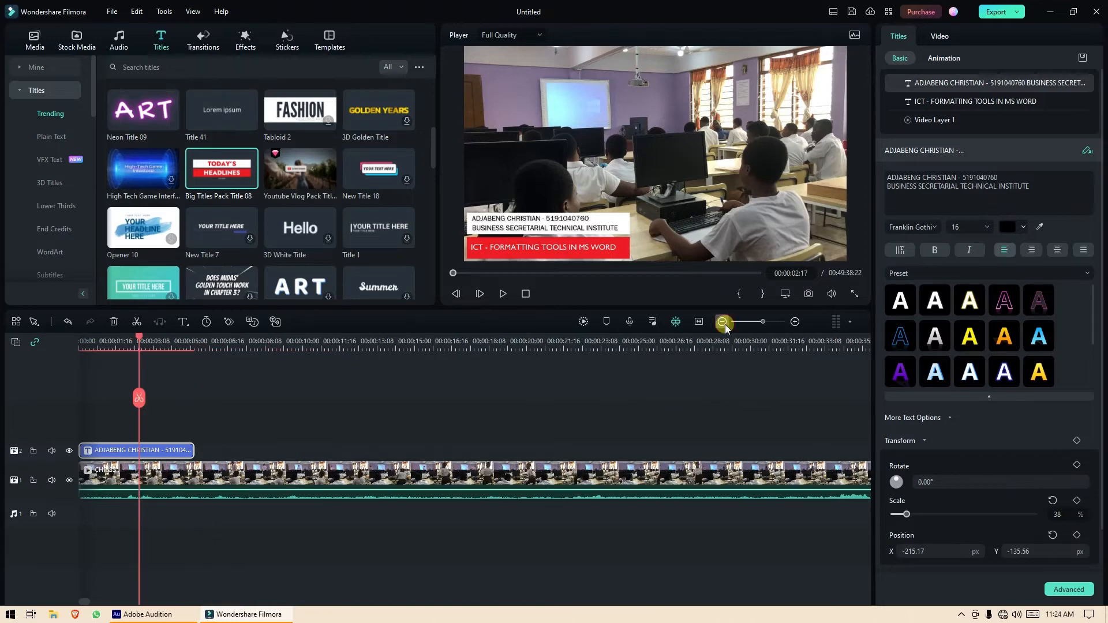
Paste a title clip copy at about 31 seconds and play it back to check.
{"action": "left_click", "coordinate": [723, 322]}
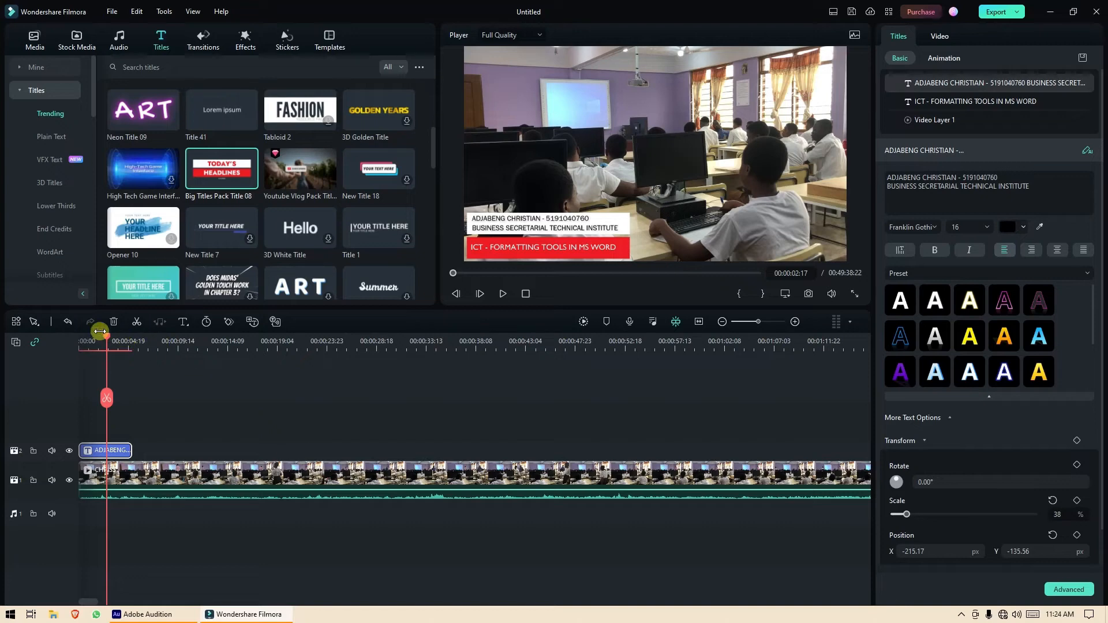
{"action": "left_click_drag", "start_coordinate": [110, 341], "coordinate": [426, 358]}
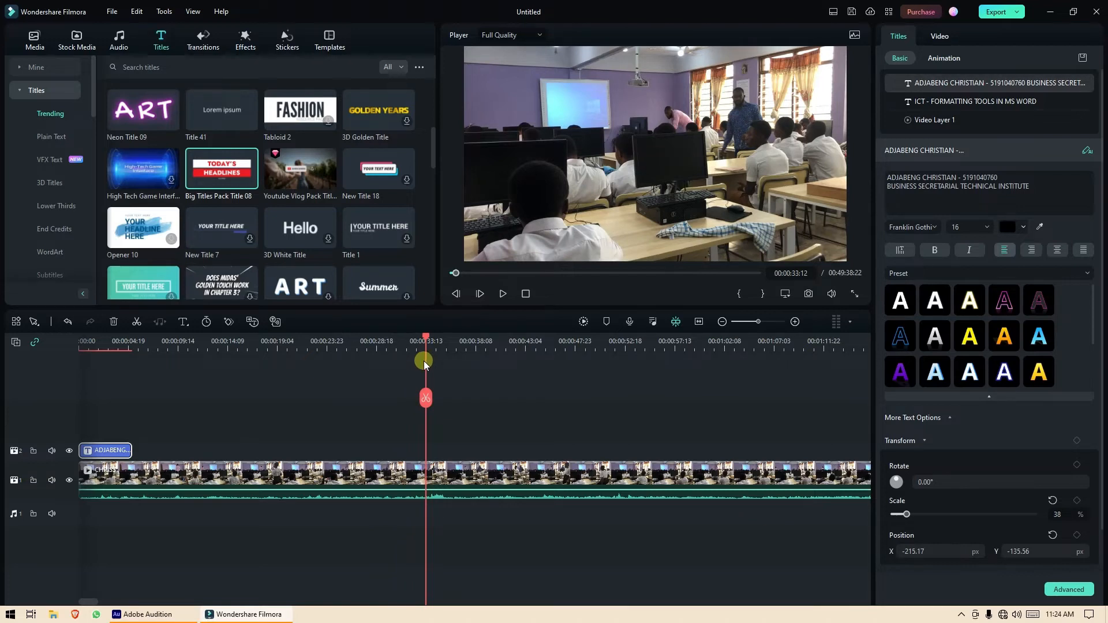
{"action": "key", "text": "ctrl+v"}
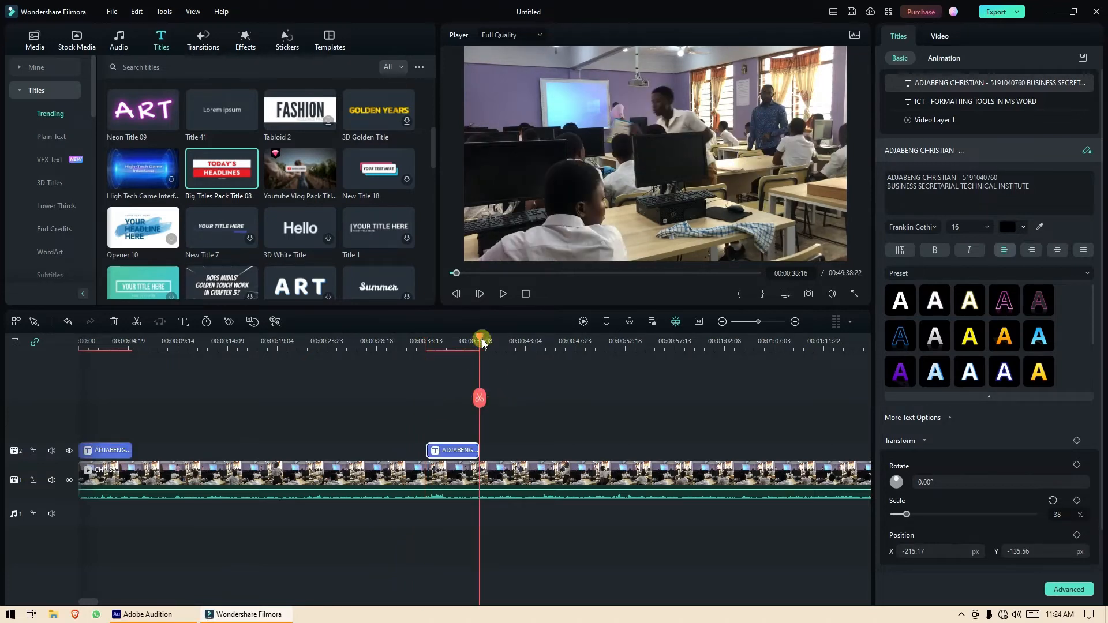
{"action": "left_click_drag", "start_coordinate": [480, 339], "coordinate": [414, 349]}
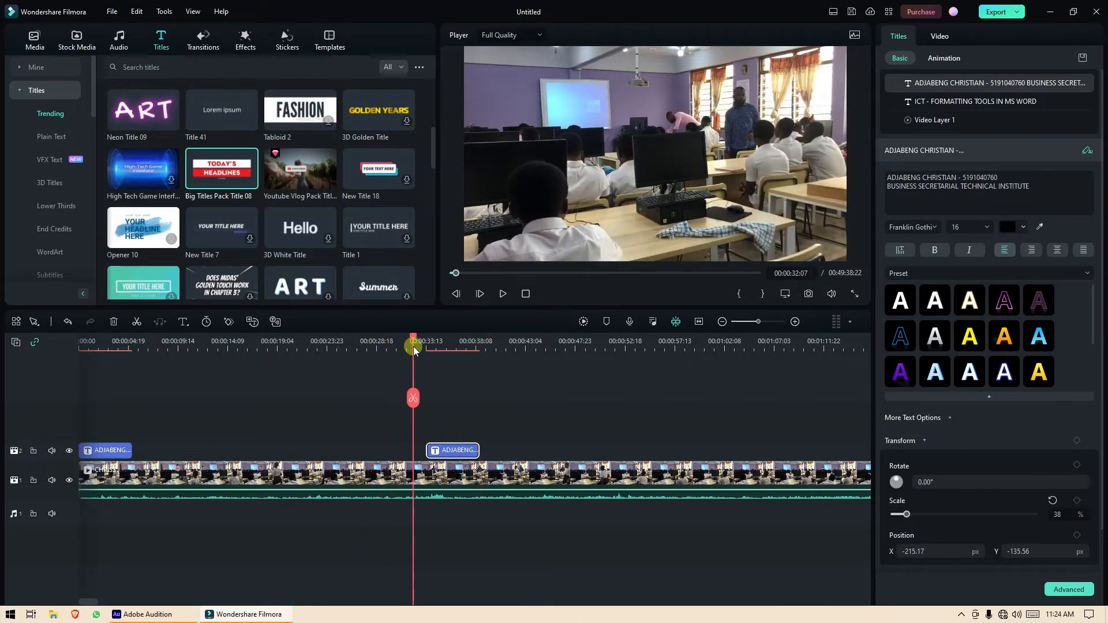
{"action": "key", "text": "space"}
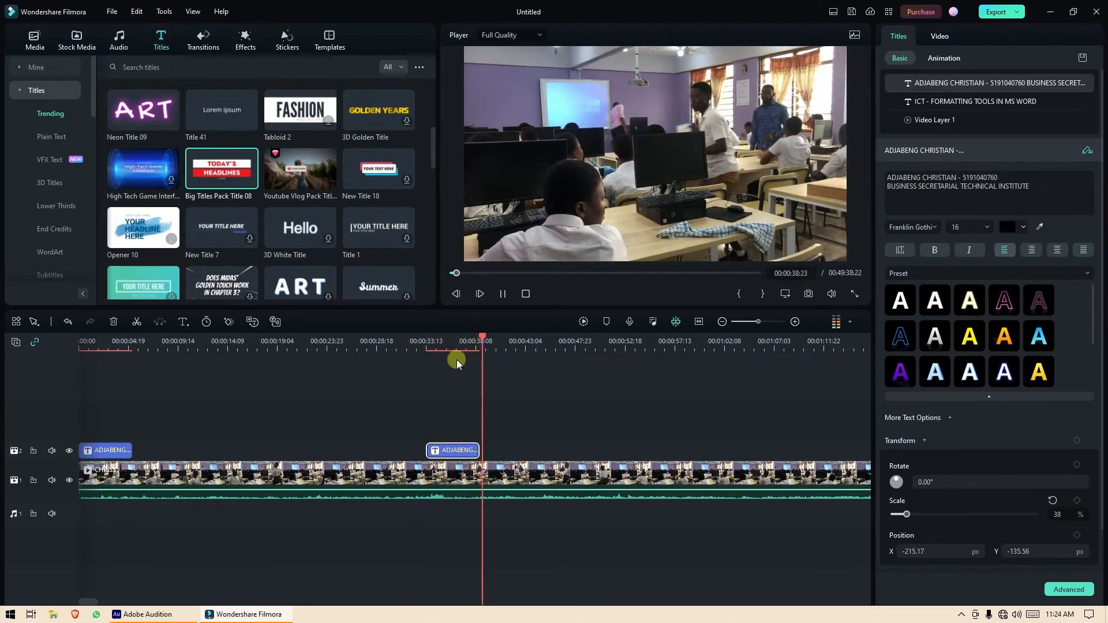
{"action": "key", "text": "space"}
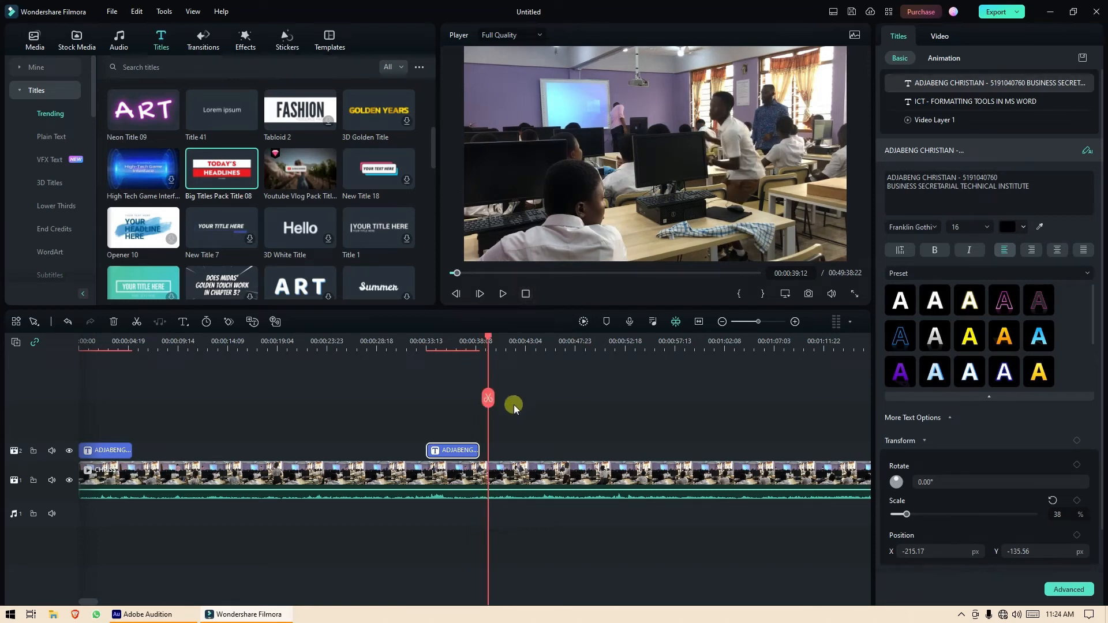
Paste title copies at about 1:12 and at the two-minute mark.
{"action": "scroll", "coordinate": [86, 602], "scroll_direction": "right", "scroll_amount": 3}
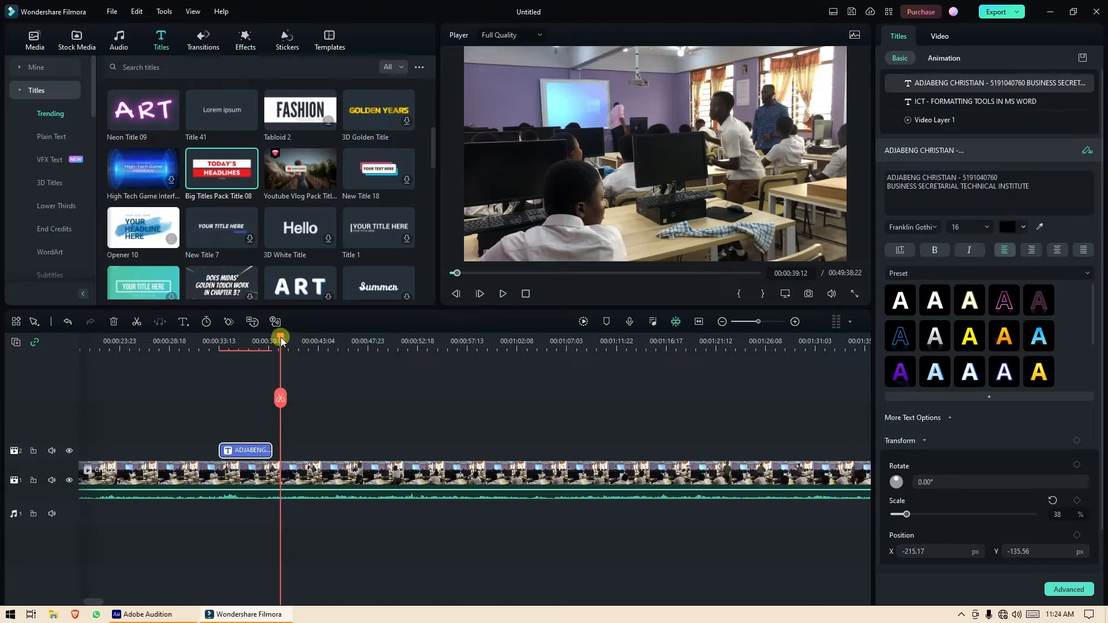
{"action": "left_click_drag", "start_coordinate": [285, 342], "coordinate": [455, 365]}
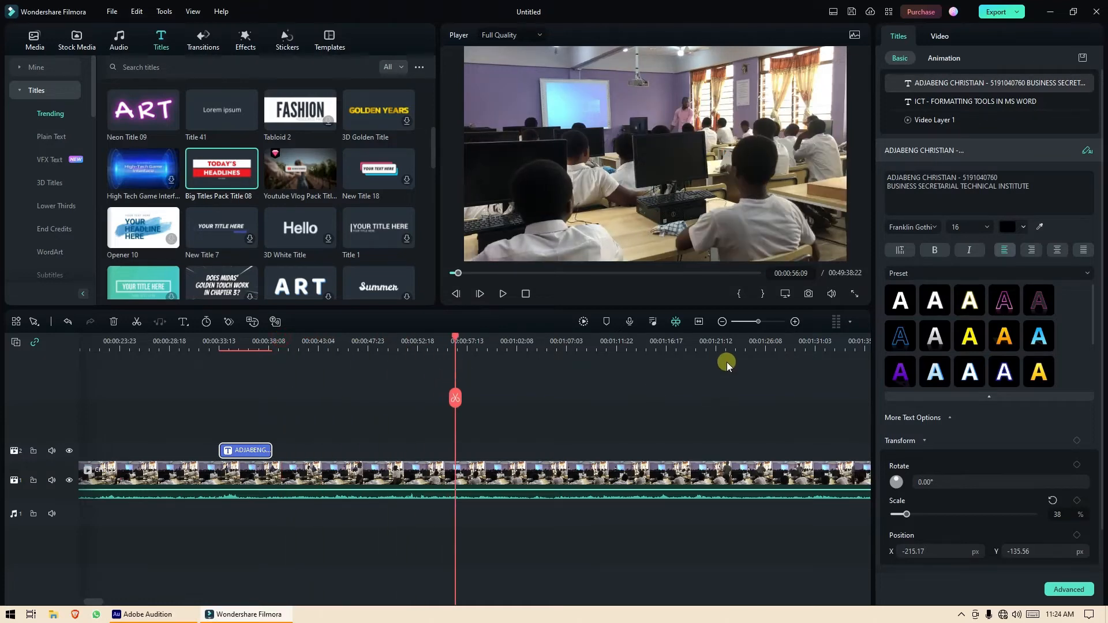
{"action": "left_click", "coordinate": [721, 323]}
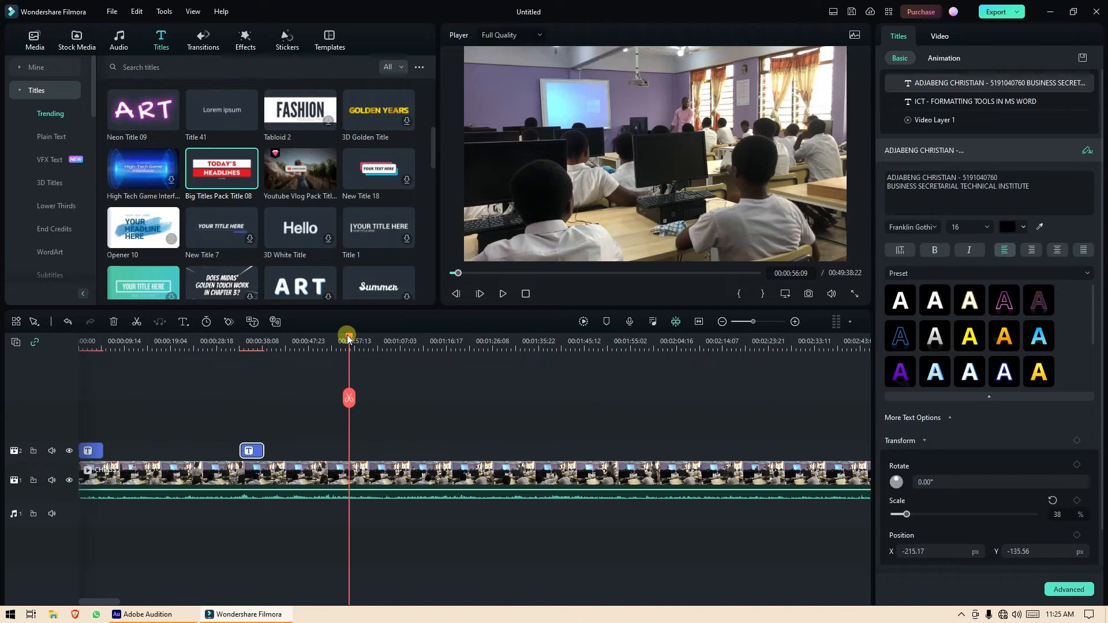
{"action": "left_click_drag", "start_coordinate": [348, 341], "coordinate": [427, 353]}
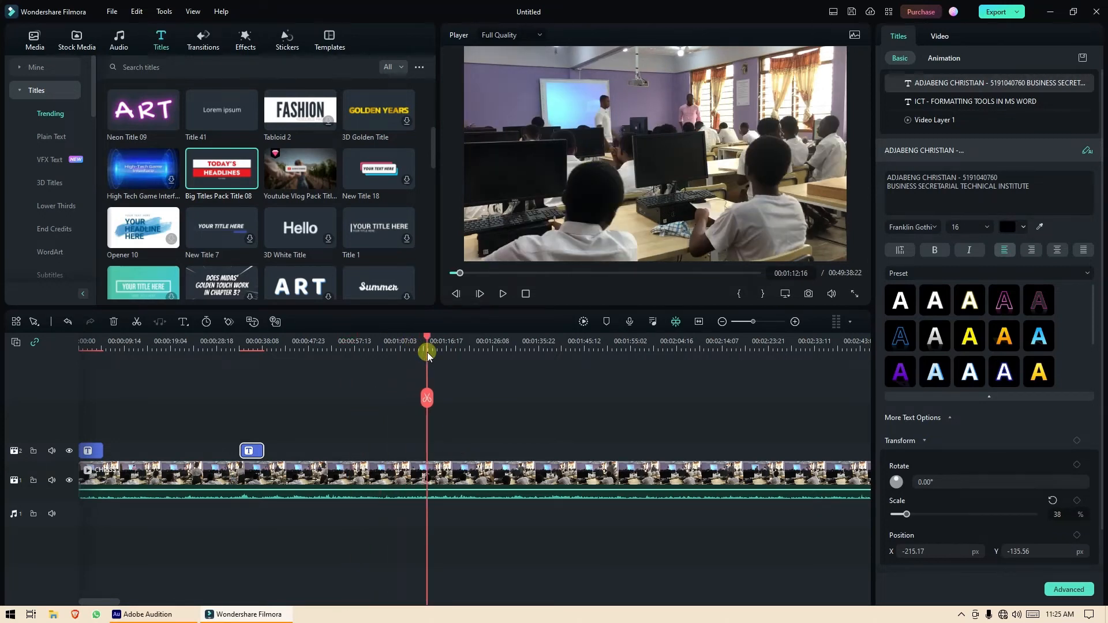
{"action": "key", "text": "ctrl+v"}
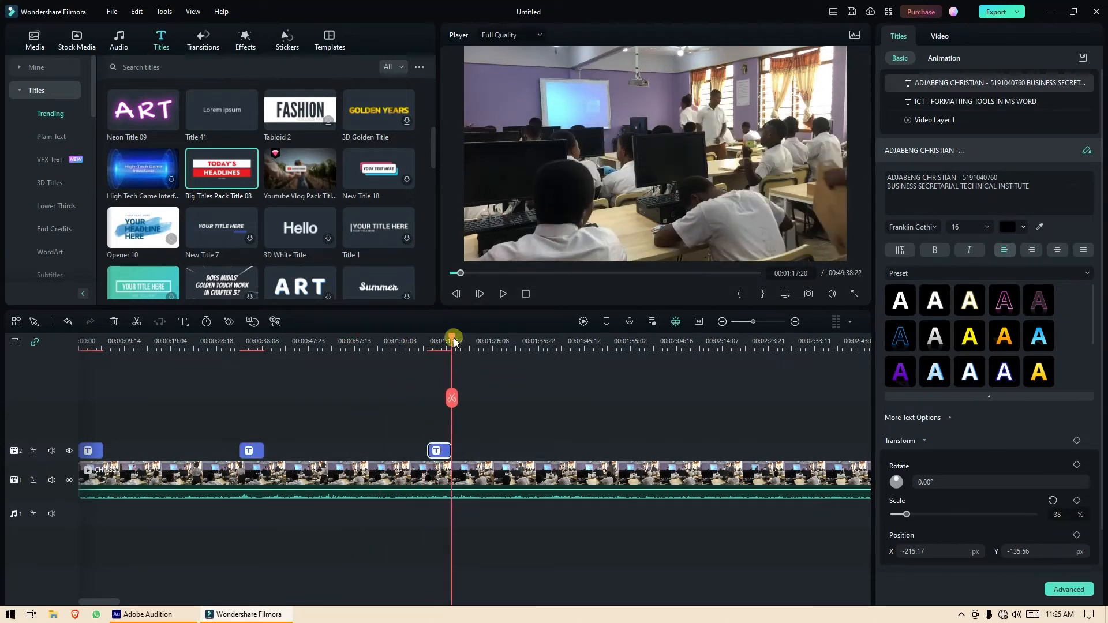
{"action": "left_click_drag", "start_coordinate": [454, 342], "coordinate": [655, 354]}
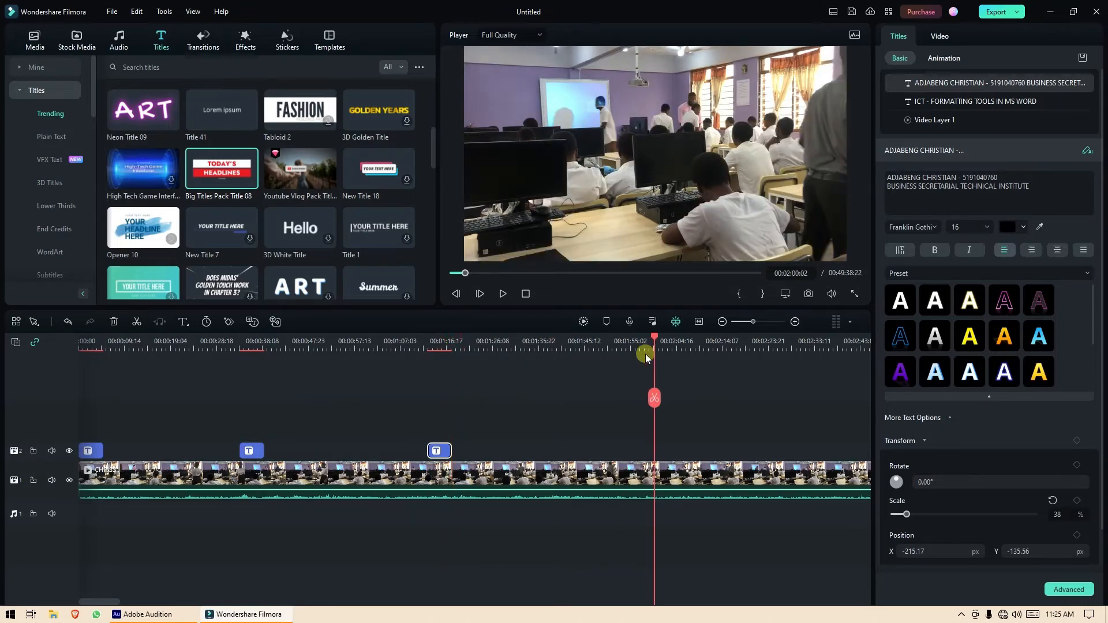
{"action": "key", "text": "ctrl+v"}
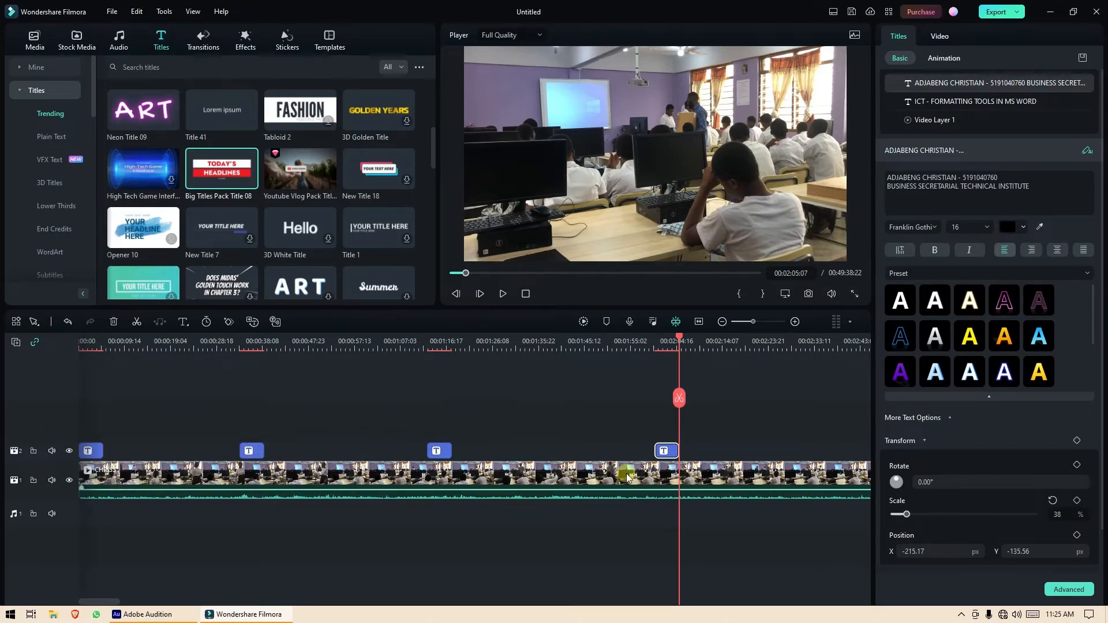
Paste title copies at about 2:49 and 3:36.
{"action": "left_click_drag", "start_coordinate": [114, 603], "coordinate": [151, 604]}
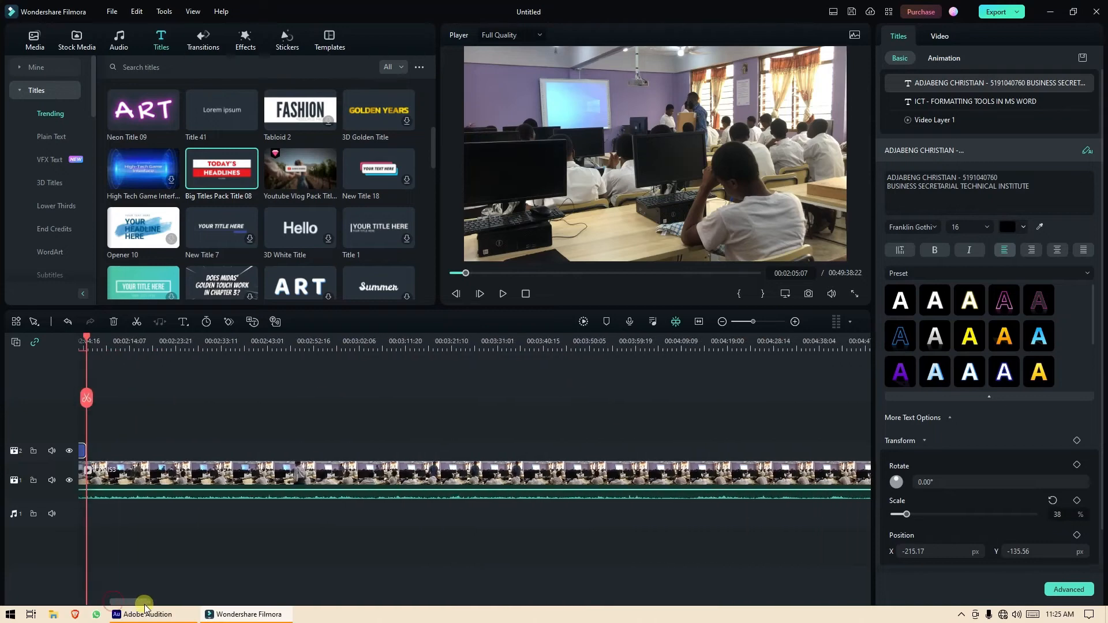
{"action": "left_click", "coordinate": [299, 345]}
{"action": "key", "text": "ctrl+v"}
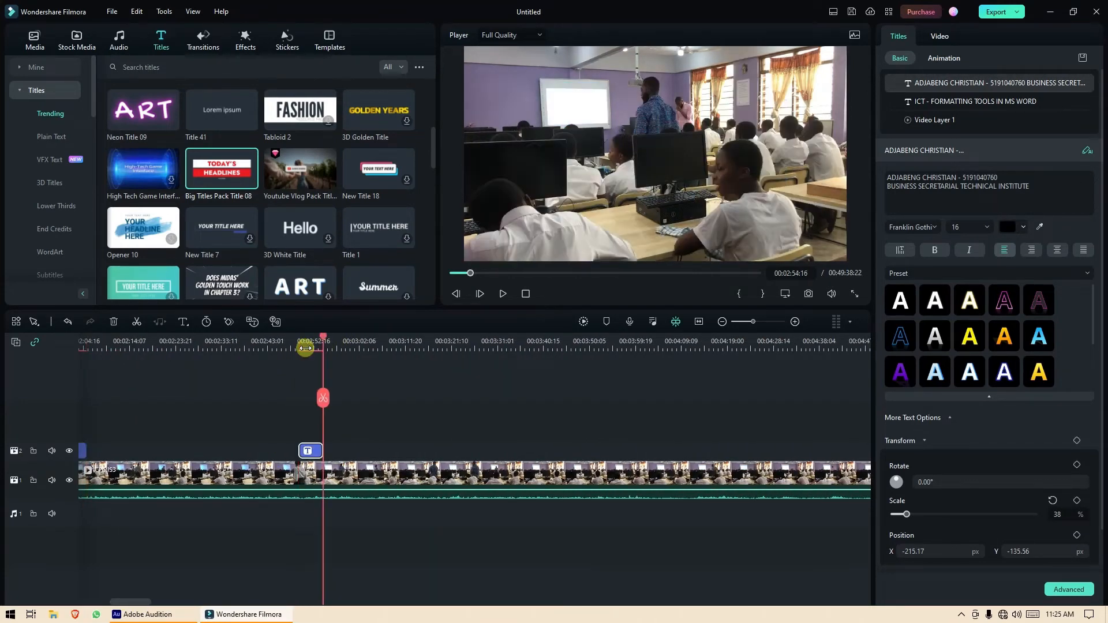
{"action": "left_click_drag", "start_coordinate": [323, 340], "coordinate": [525, 376]}
{"action": "key", "text": "ctrl+v"}
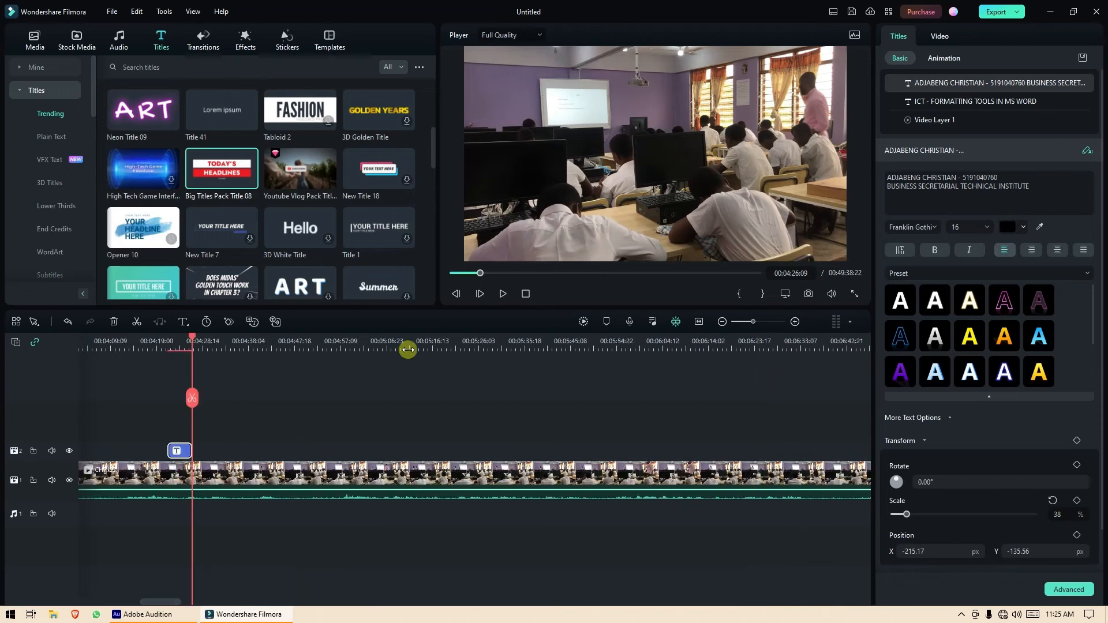
Paste further title copies along track 2 up to about 10:47.
{"action": "left_click", "coordinate": [705, 347]}
{"action": "key", "text": "ctrl+v"}
{"action": "left_click", "coordinate": [347, 346]}
{"action": "key", "text": "ctrl+v"}
{"action": "left_click_drag", "start_coordinate": [183, 601], "coordinate": [214, 603]}
{"action": "left_click", "coordinate": [611, 347]}
{"action": "key", "text": "ctrl+v"}
{"action": "left_click", "coordinate": [665, 345]}
{"action": "key", "text": "ctrl+v"}
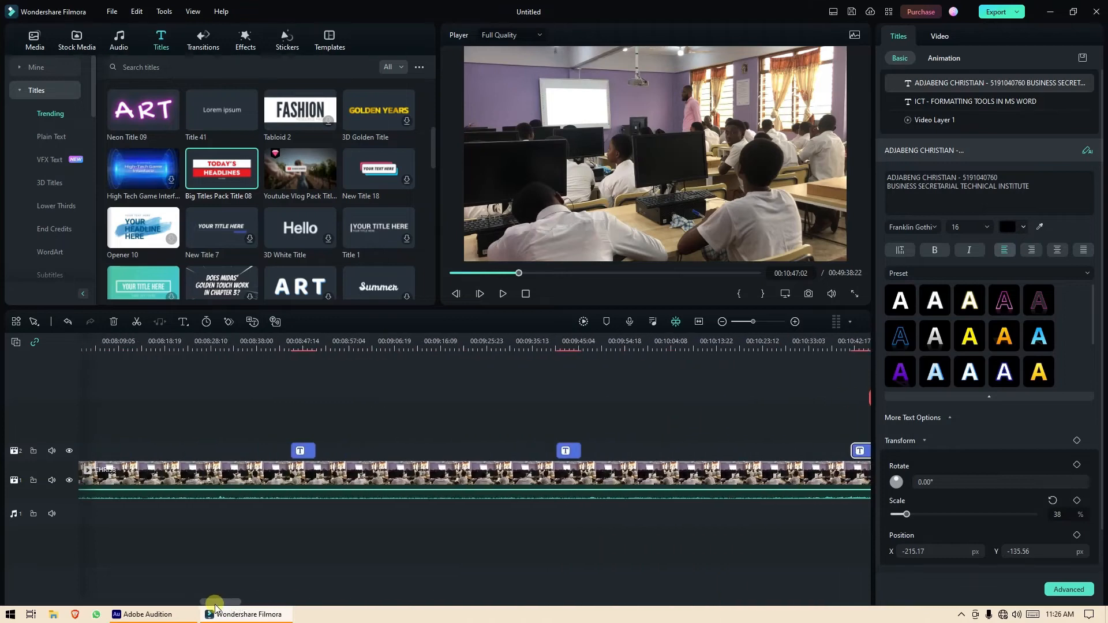
Copy the title clips, paste them at 00:12:06, then reselect the titles on track 2.
{"action": "left_click", "coordinate": [722, 321]}
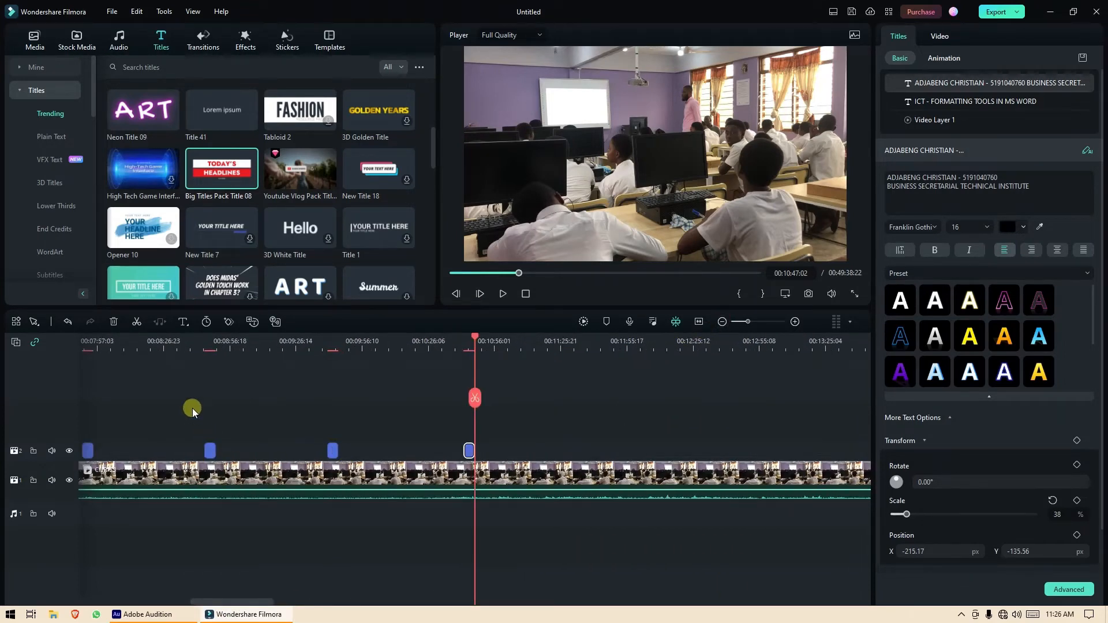
{"action": "left_click_drag", "start_coordinate": [192, 408], "coordinate": [480, 458]}
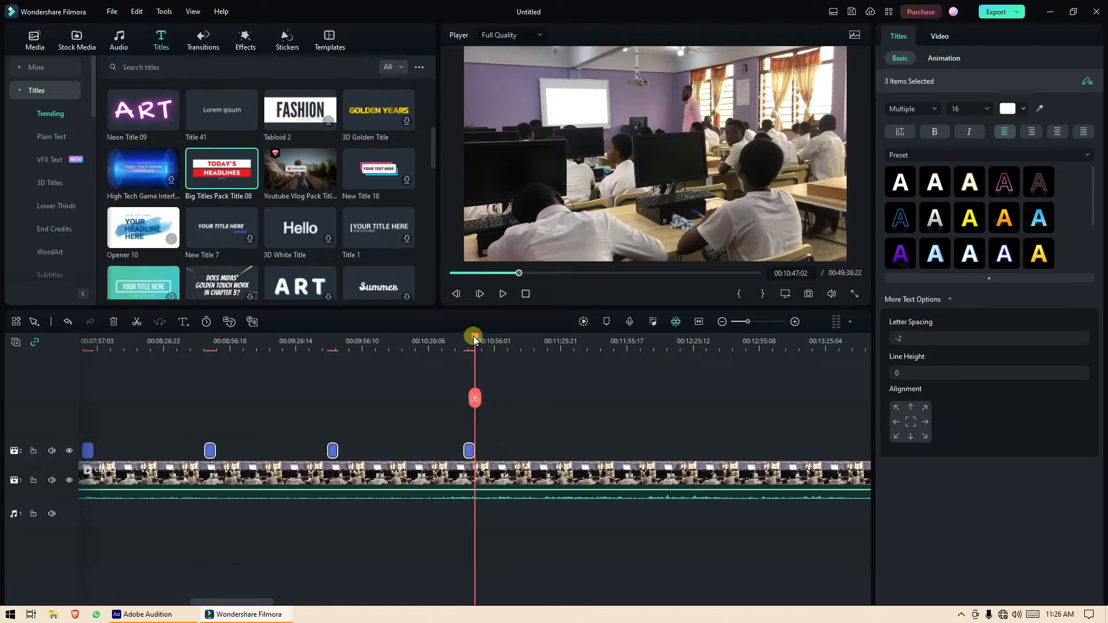
{"action": "left_click_drag", "start_coordinate": [475, 339], "coordinate": [651, 349]}
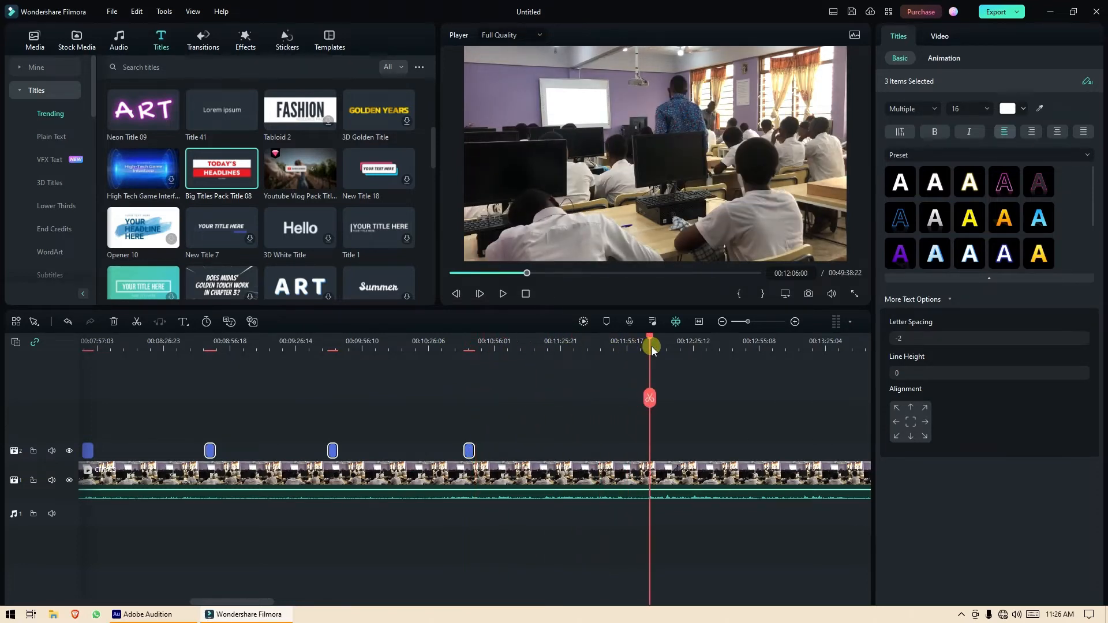
{"action": "key", "text": "ctrl+v"}
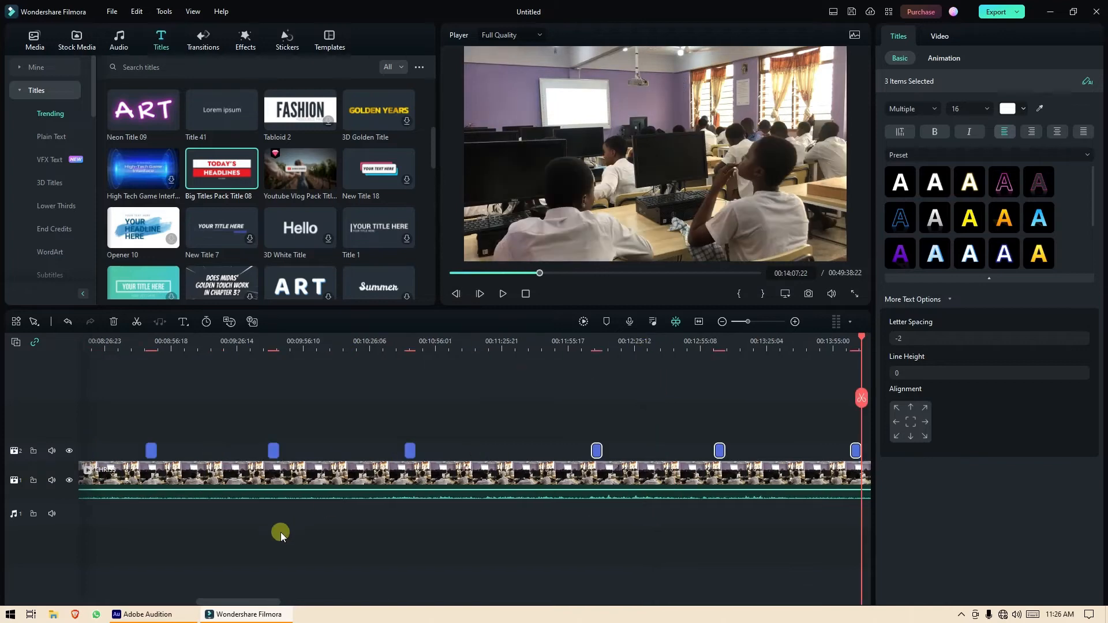
{"action": "mouse_move", "coordinate": [241, 602]}
{"action": "left_mouse_down"}
{"action": "mouse_move", "coordinate": [351, 602]}
{"action": "mouse_move", "coordinate": [260, 610]}
{"action": "left_mouse_up"}
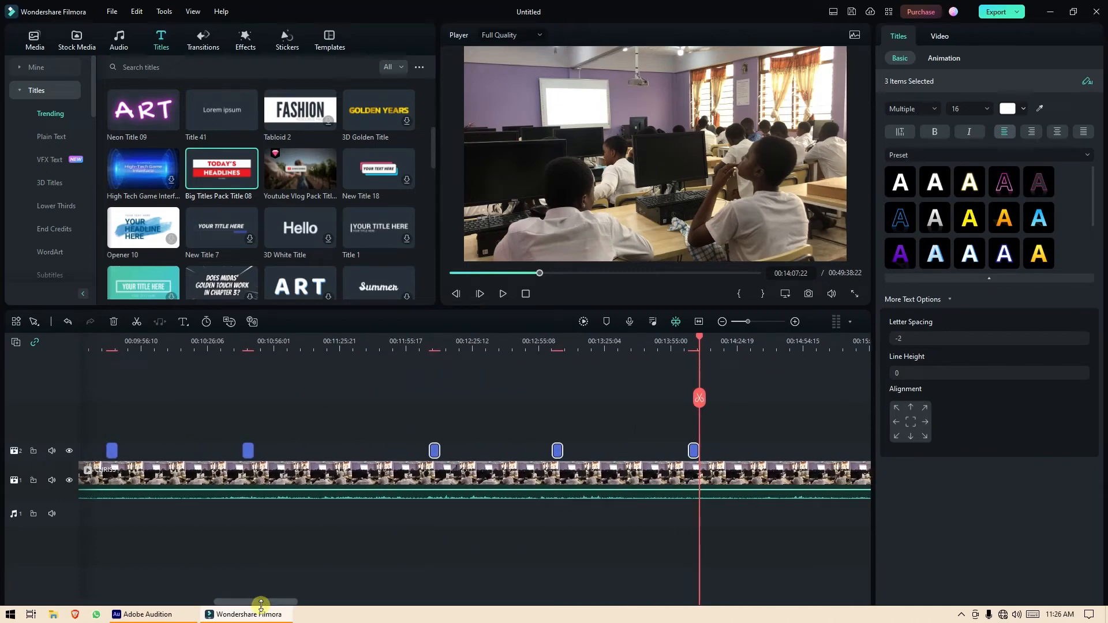
{"action": "left_click", "coordinate": [722, 321]}
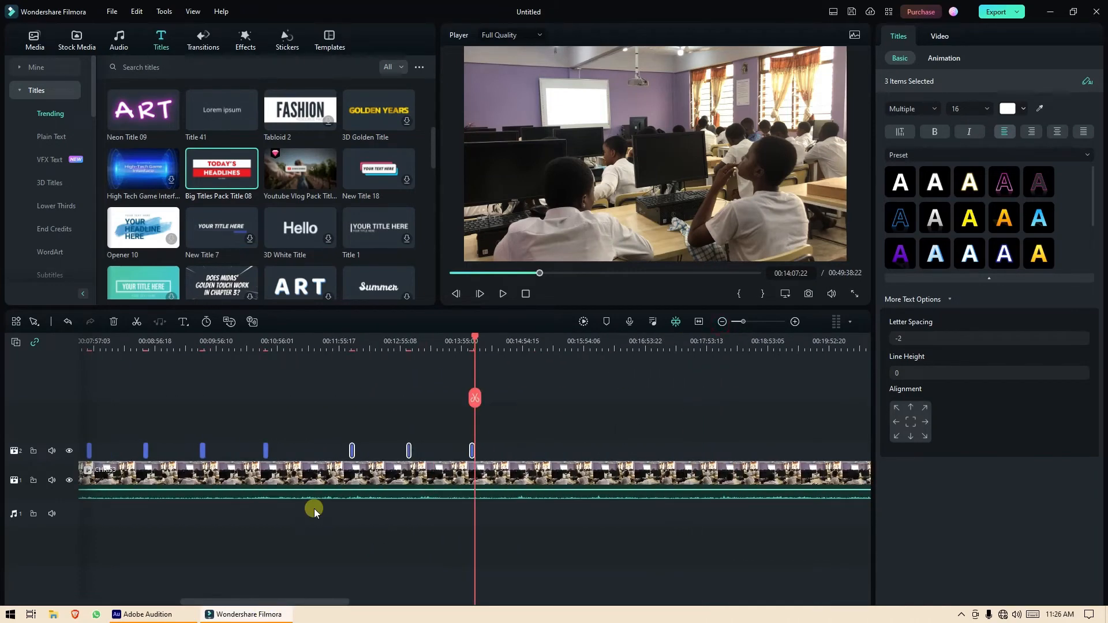
{"action": "left_click_drag", "start_coordinate": [305, 602], "coordinate": [241, 604]}
{"action": "left_click_drag", "start_coordinate": [217, 414], "coordinate": [777, 452]}
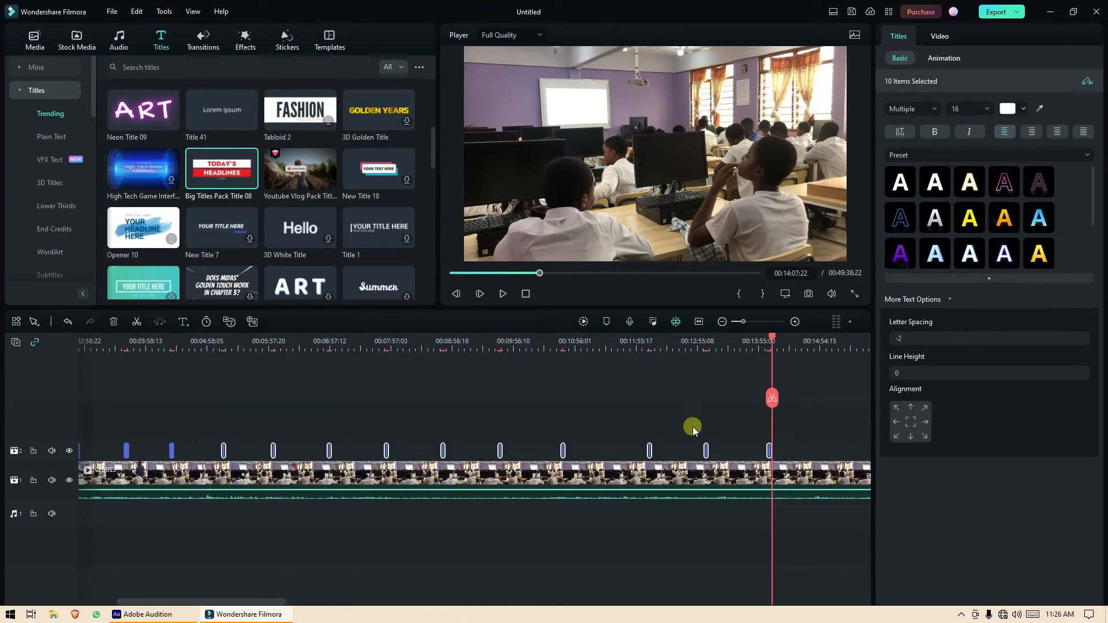
Lock video track 1 and paste the ten copied titles starting at 00:15:14.
{"action": "left_click", "coordinate": [33, 481]}
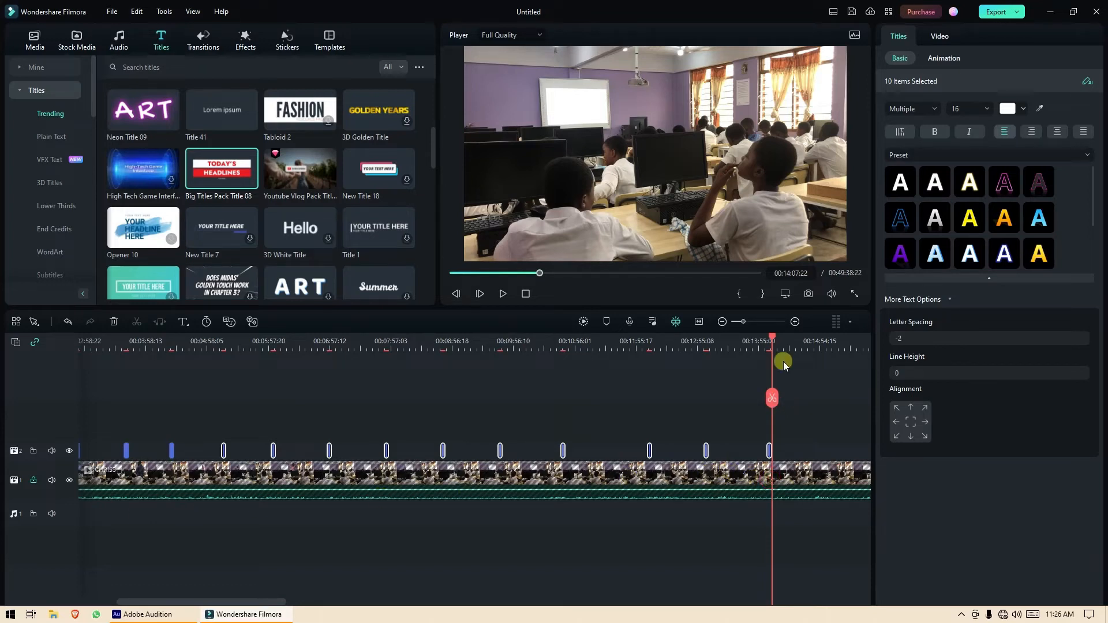
{"action": "left_click_drag", "start_coordinate": [773, 337], "coordinate": [809, 340]}
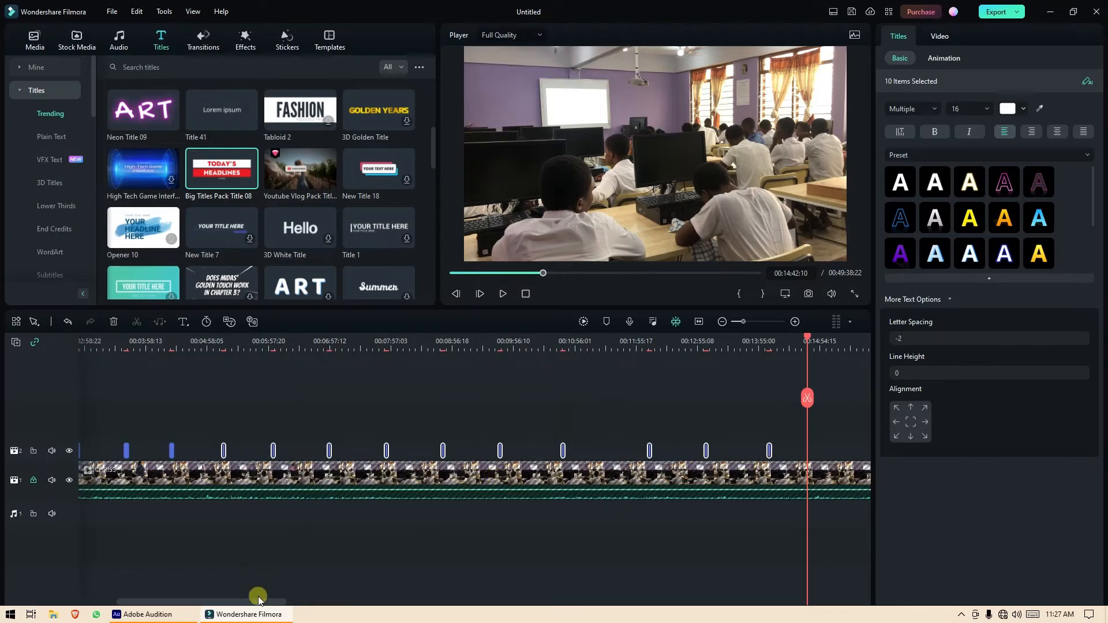
{"action": "left_click_drag", "start_coordinate": [259, 602], "coordinate": [360, 602]}
{"action": "left_click_drag", "start_coordinate": [346, 339], "coordinate": [379, 337]}
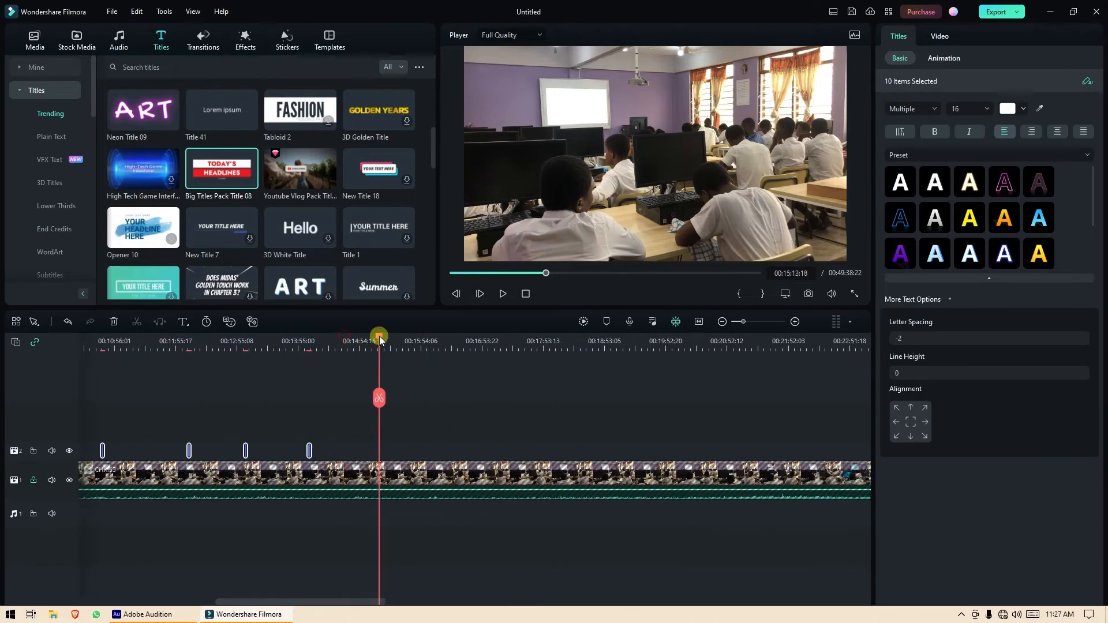
{"action": "key", "text": "ctrl+v"}
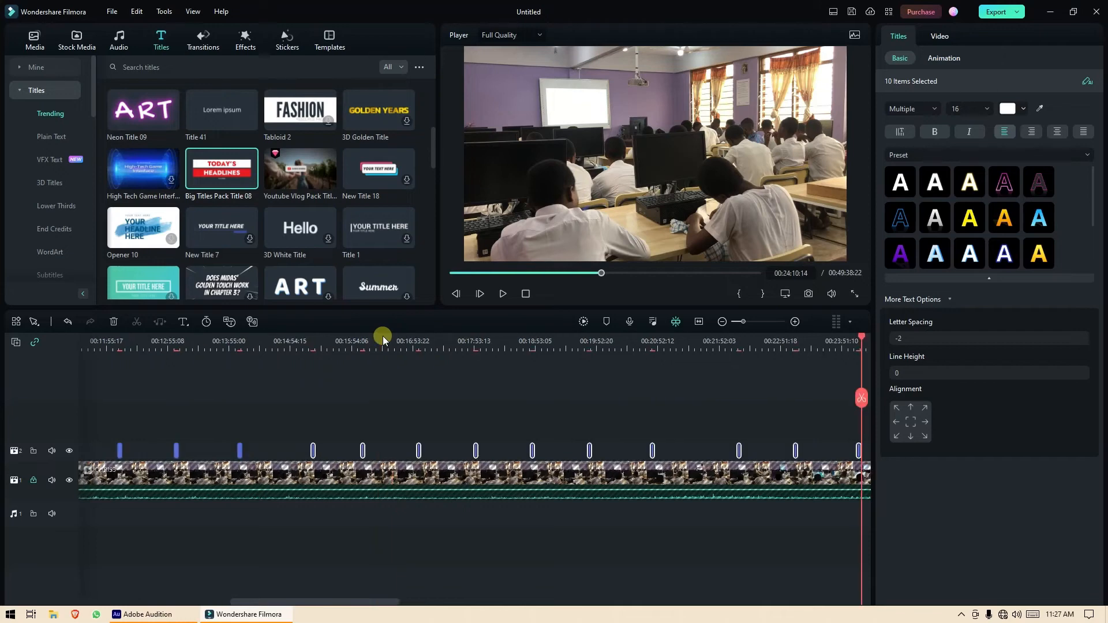
Paste the ten-title batch twice more further along, reaching about 00:46:12.
{"action": "left_click_drag", "start_coordinate": [328, 603], "coordinate": [481, 612]}
{"action": "left_click_drag", "start_coordinate": [244, 348], "coordinate": [272, 348]}
{"action": "key", "text": "ctrl+v"}
{"action": "left_click_drag", "start_coordinate": [487, 603], "coordinate": [757, 611]}
{"action": "left_click", "coordinate": [310, 347]}
{"action": "key", "text": "ctrl+v"}
{"action": "left_click", "coordinate": [389, 401]}
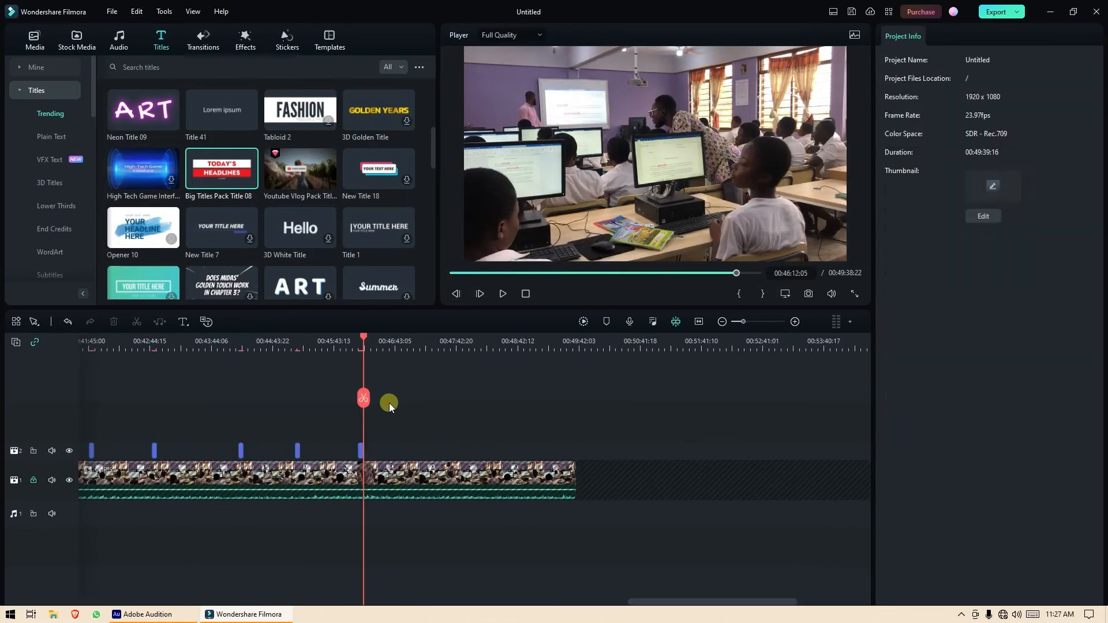
Copy three title clips and paste them at 00:47:13.
{"action": "left_click_drag", "start_coordinate": [218, 413], "coordinate": [362, 456]}
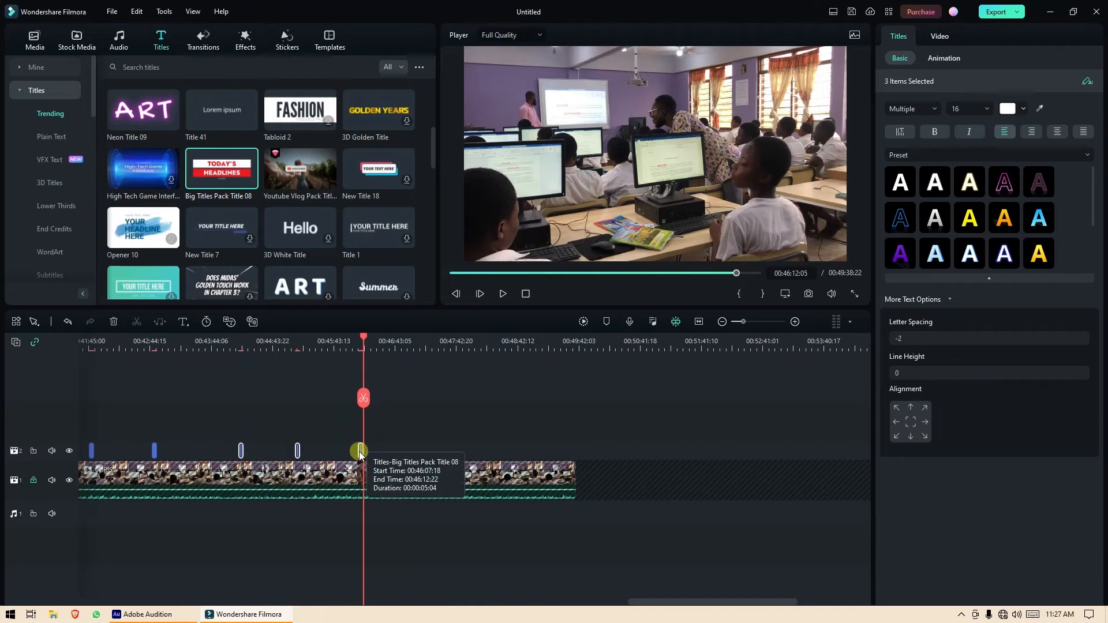
{"action": "left_click", "coordinate": [425, 346]}
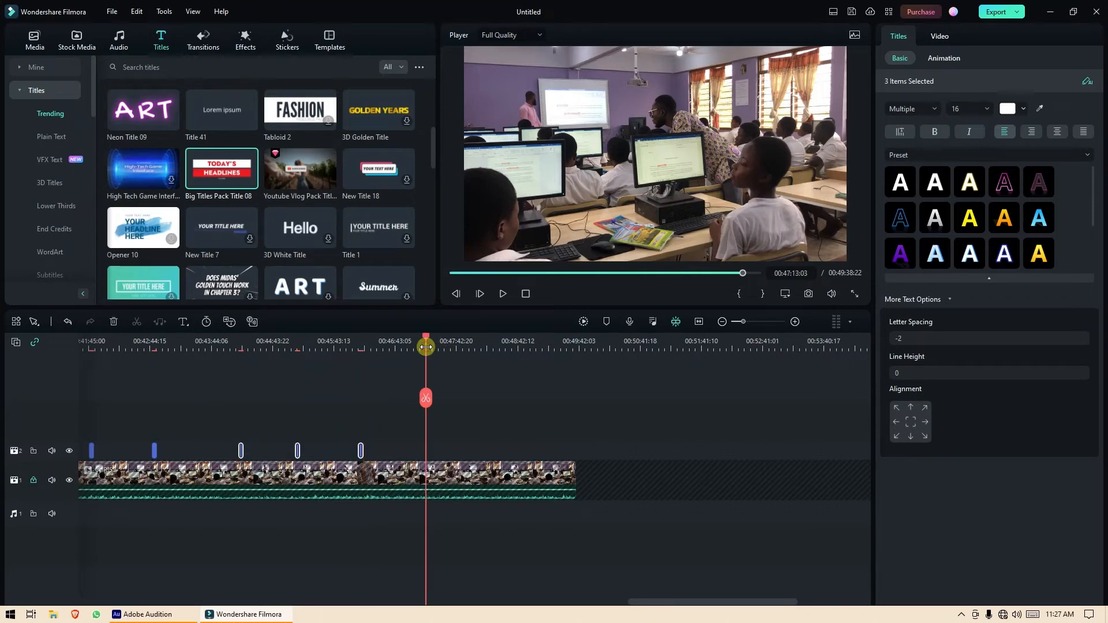
{"action": "key", "text": "ctrl+v"}
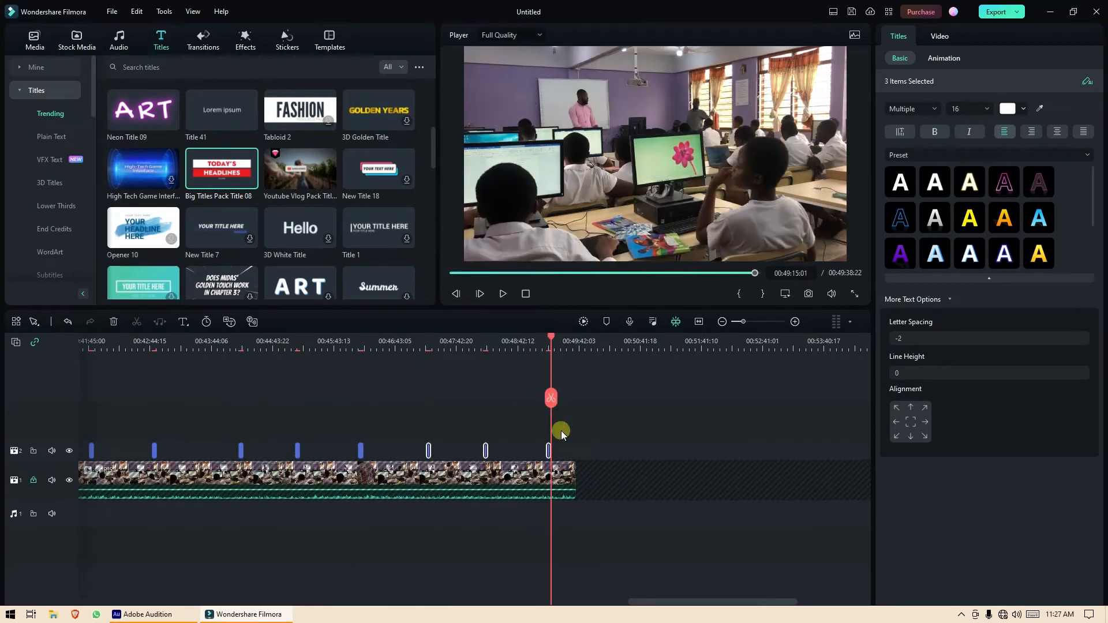
Move the last name-bar title clip later, to about 00:48:36.
{"action": "left_click", "coordinate": [795, 322]}
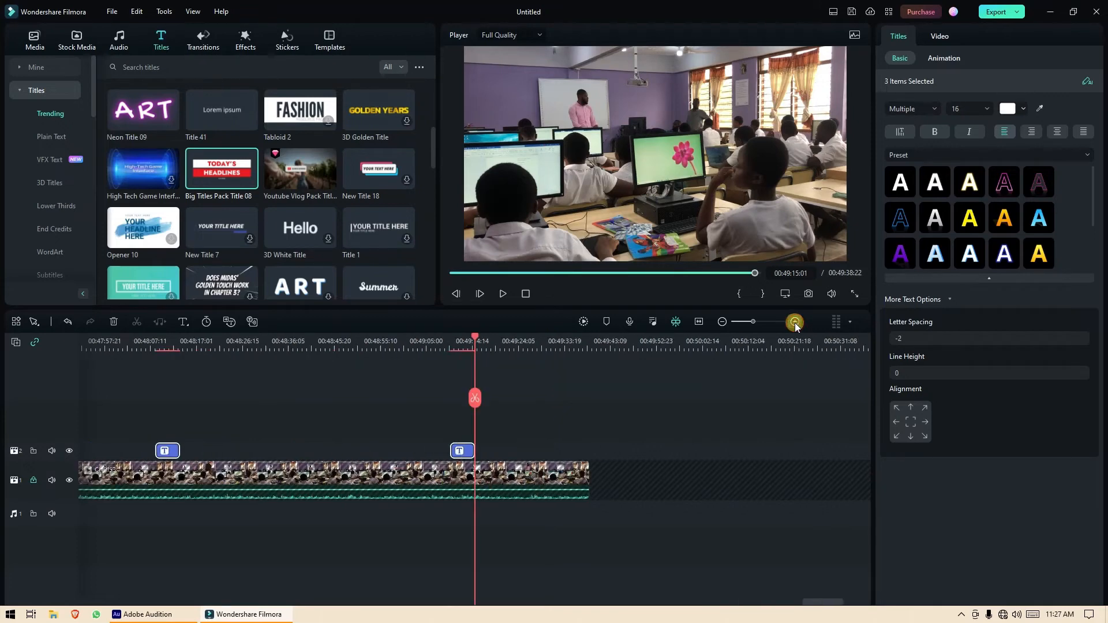
{"action": "left_click", "coordinate": [796, 323]}
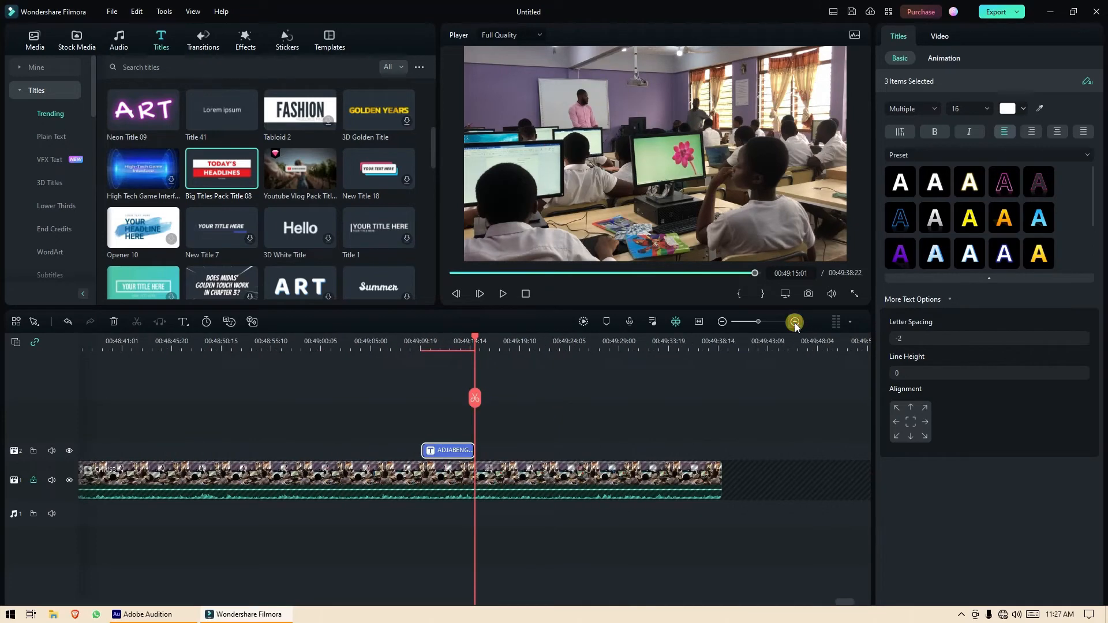
{"action": "left_click", "coordinate": [452, 451]}
{"action": "left_click", "coordinate": [499, 435]}
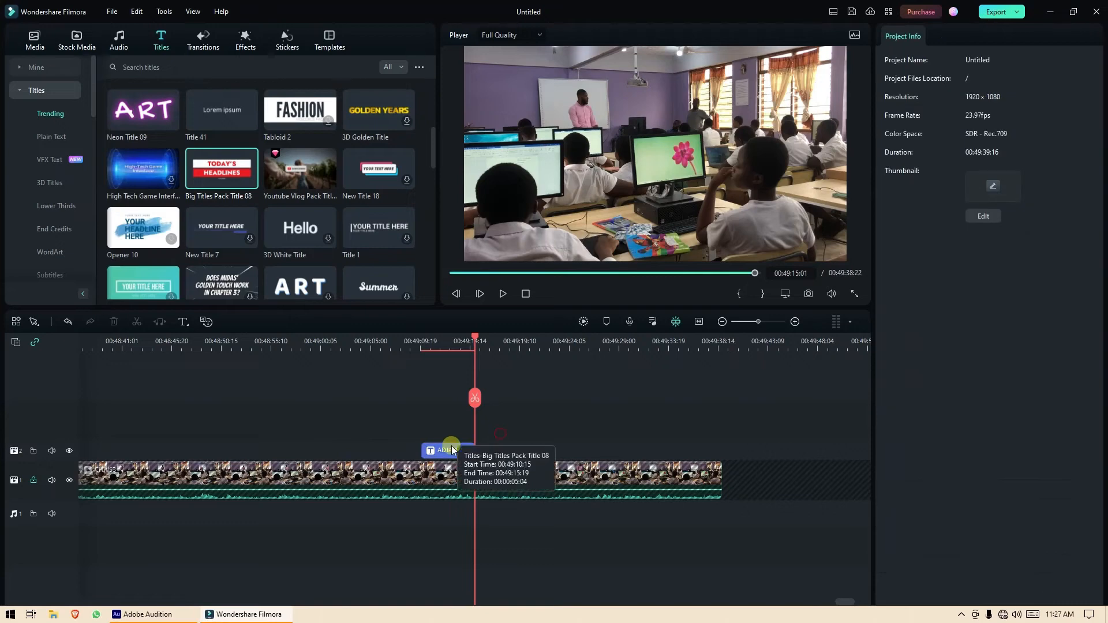
{"action": "left_click_drag", "start_coordinate": [456, 452], "coordinate": [701, 467]}
{"action": "mouse_move", "coordinate": [841, 606]}
{"action": "left_mouse_down"}
{"action": "mouse_move", "coordinate": [823, 598]}
{"action": "mouse_move", "coordinate": [835, 601]}
{"action": "left_mouse_up"}
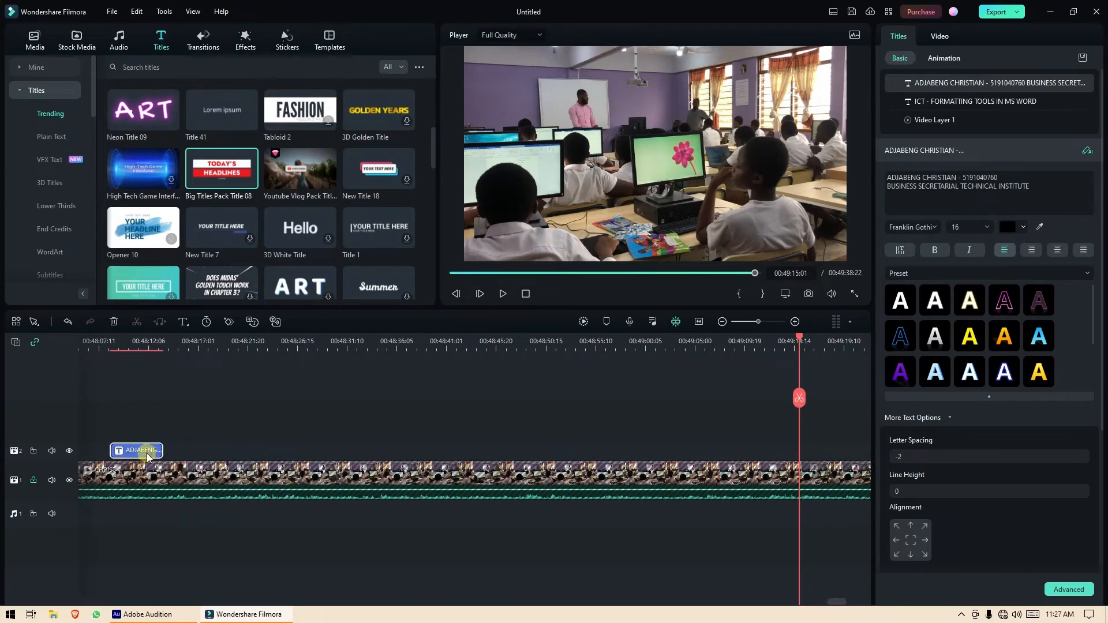
{"action": "left_click_drag", "start_coordinate": [142, 451], "coordinate": [411, 467]}
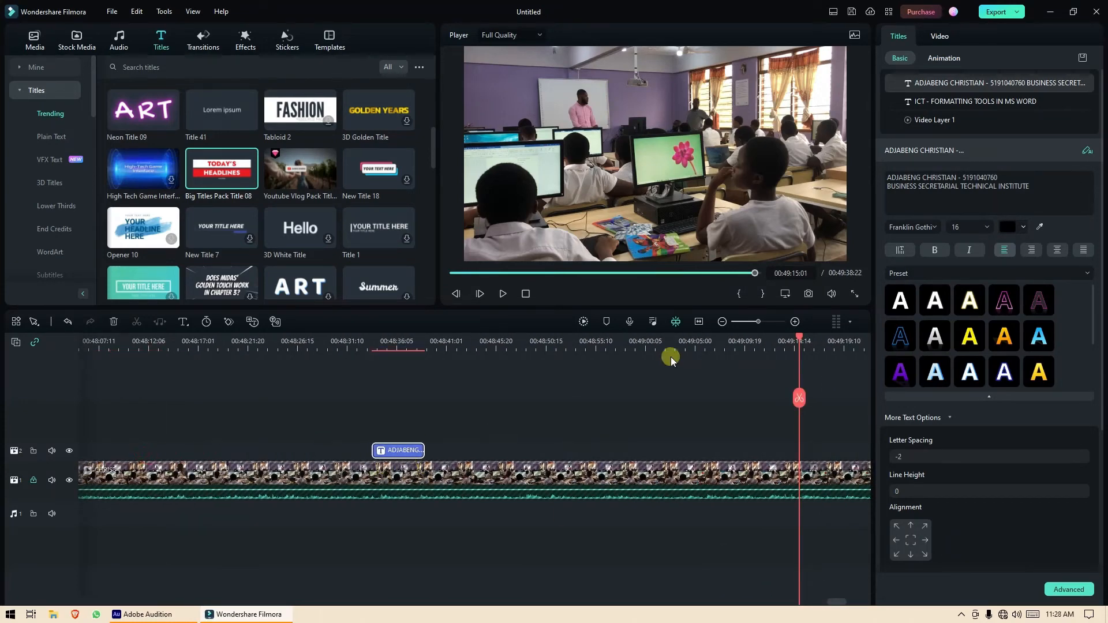
Fit the whole project in the timeline and play from 00:32:46 to review.
{"action": "left_click", "coordinate": [698, 322]}
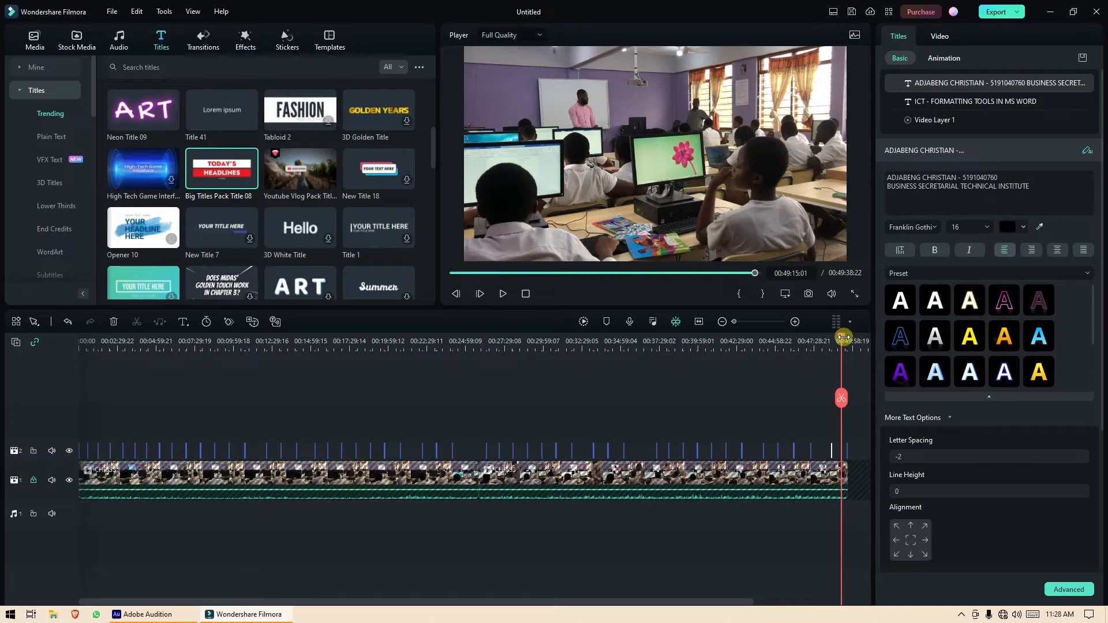
{"action": "left_click_drag", "start_coordinate": [842, 339], "coordinate": [587, 348]}
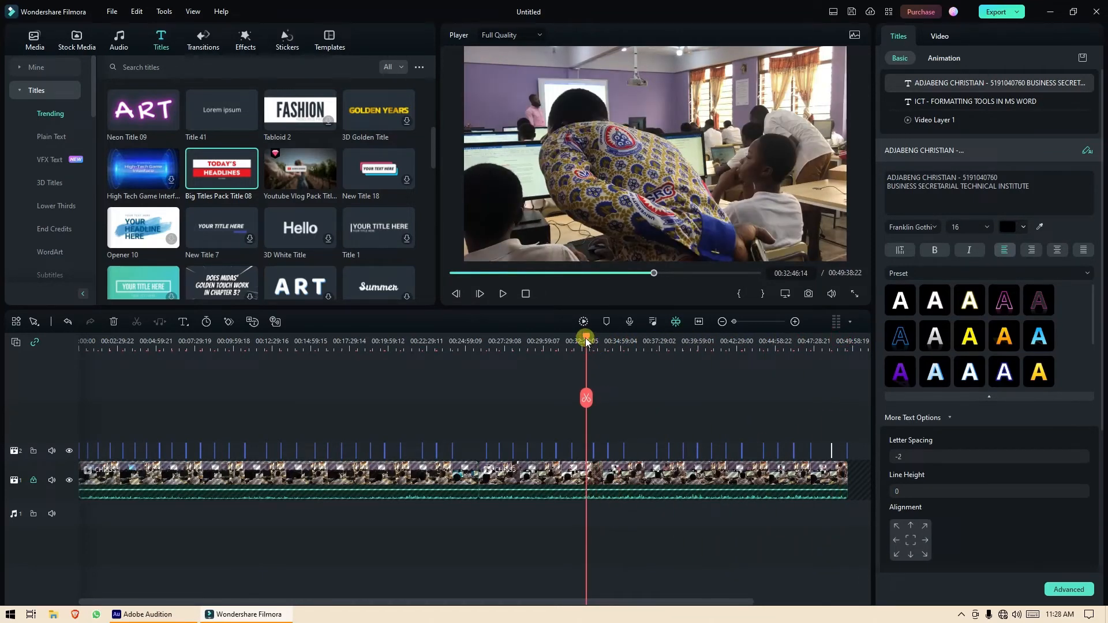
{"action": "key", "text": "space"}
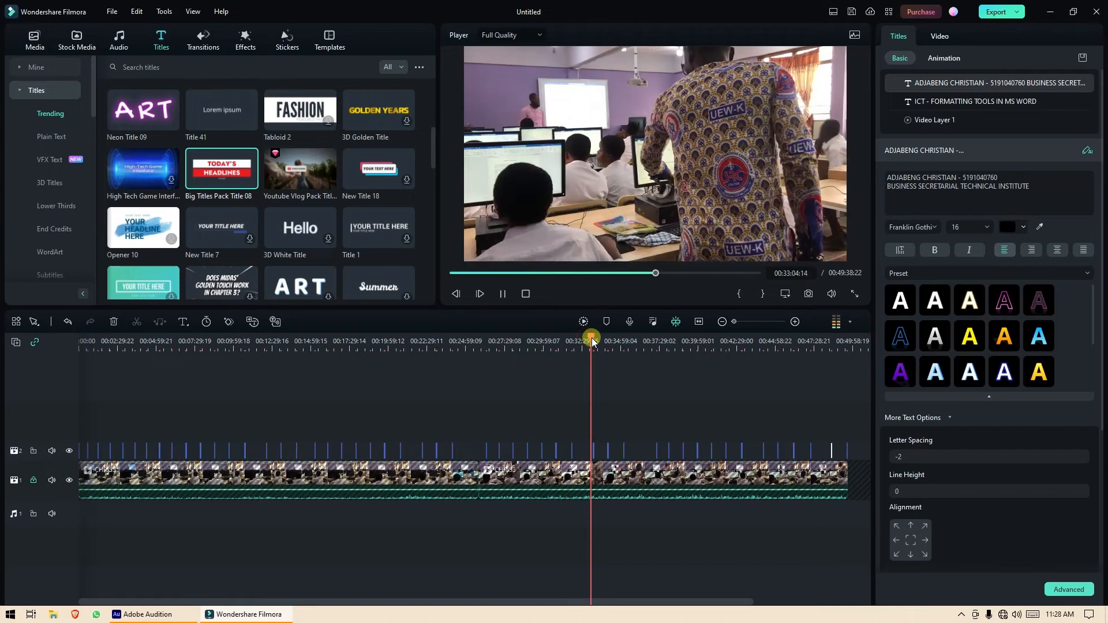
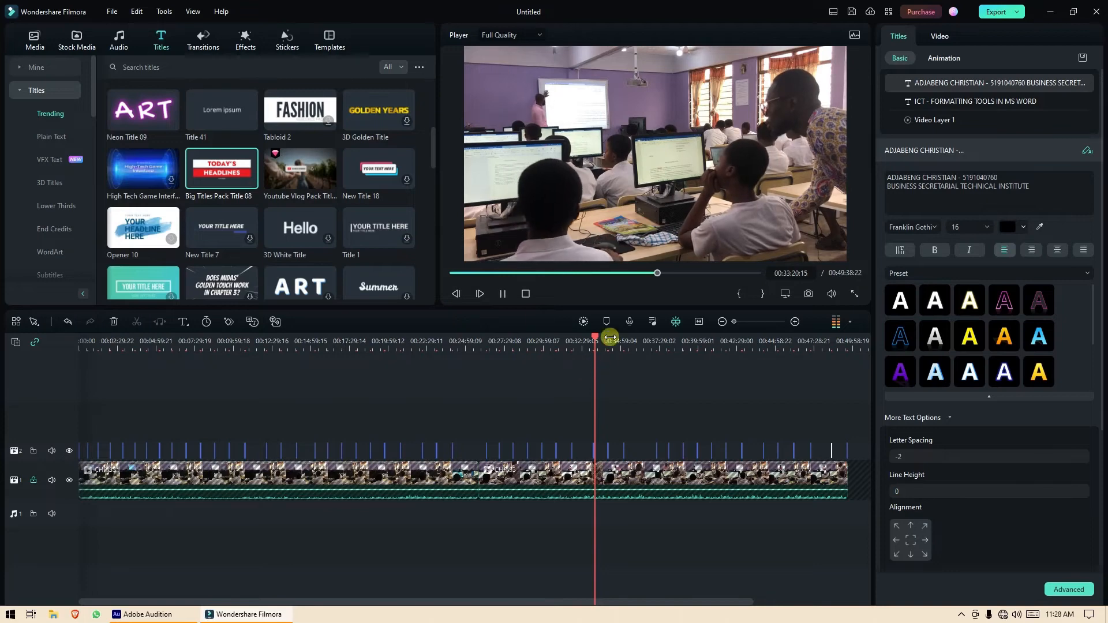
Stop playback, briefly lock and unlock the title track, and move the playhead to about 00:48:45.
{"action": "left_click", "coordinate": [525, 294]}
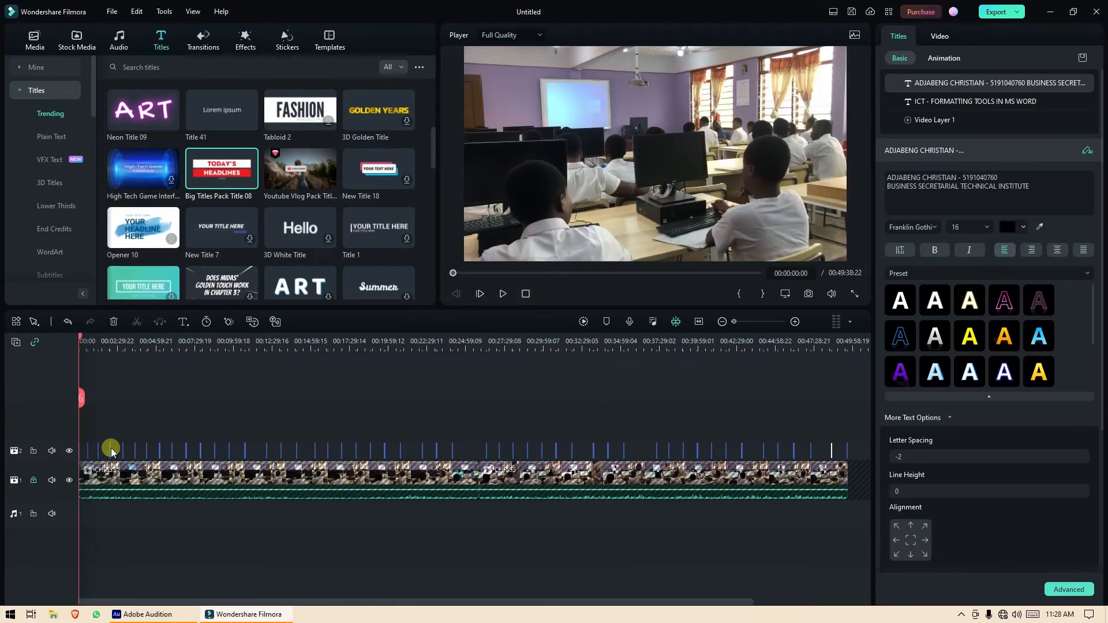
{"action": "left_click", "coordinate": [32, 452]}
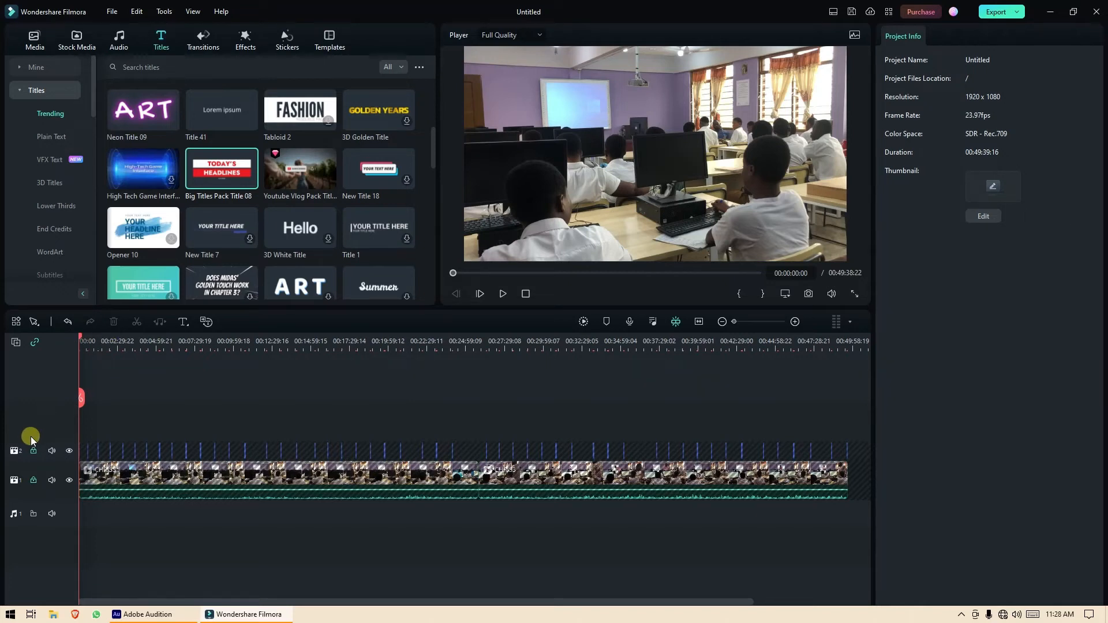
{"action": "left_click", "coordinate": [33, 451]}
{"action": "left_click_drag", "start_coordinate": [80, 340], "coordinate": [835, 477]}
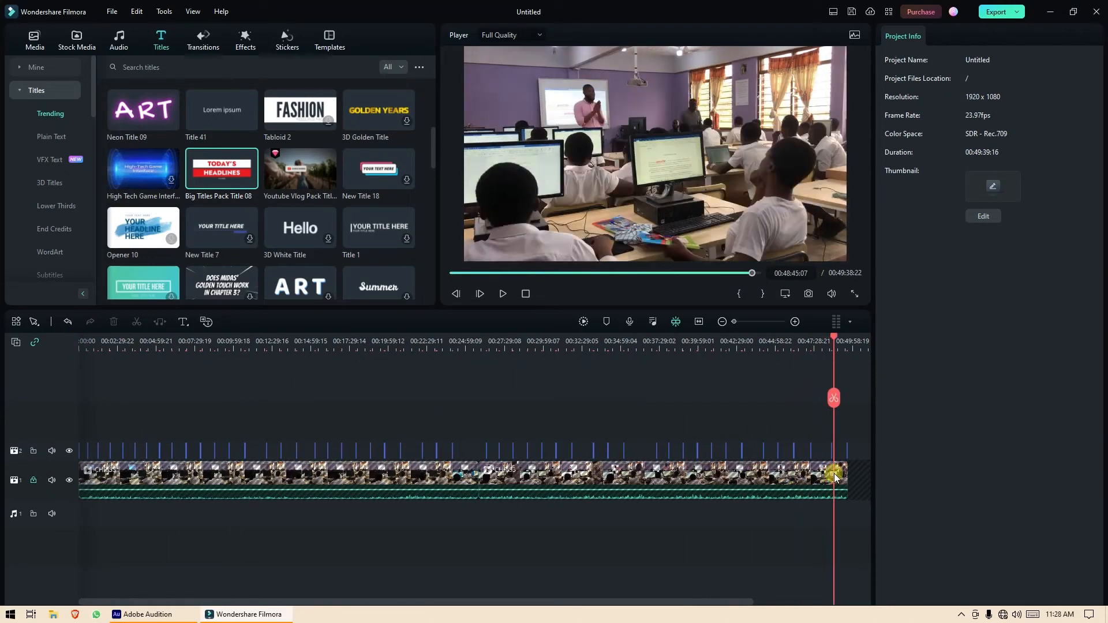
Zoom into the end of the timeline and drag the name title clip later.
{"action": "left_click", "coordinate": [795, 321]}
{"action": "left_click", "coordinate": [795, 322]}
{"action": "left_click", "coordinate": [795, 322]}
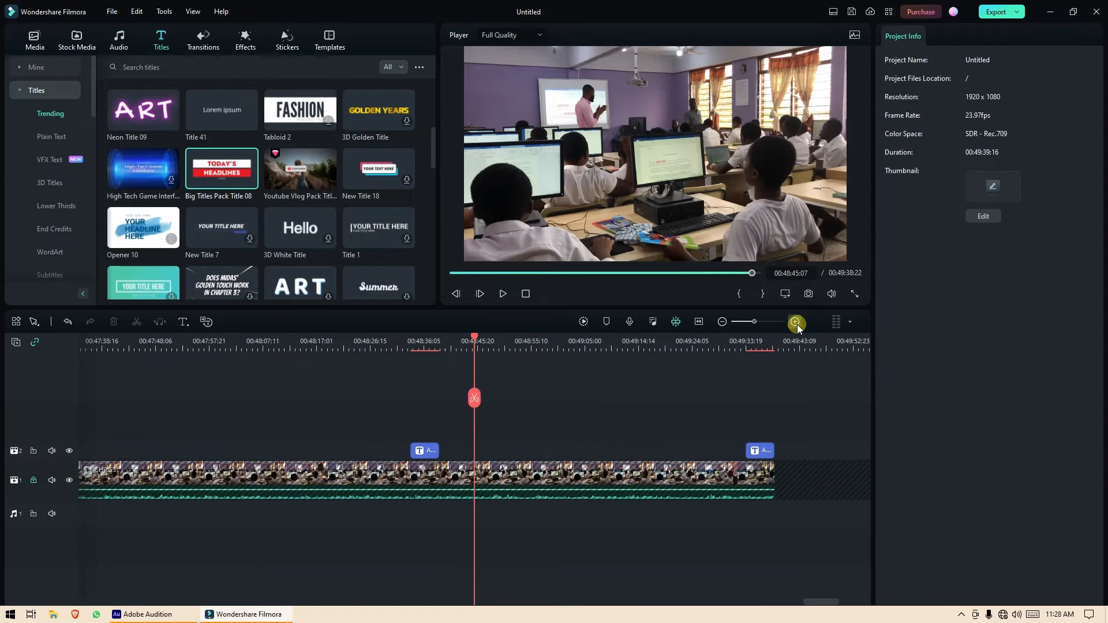
{"action": "left_click", "coordinate": [795, 322]}
{"action": "left_click_drag", "start_coordinate": [842, 603], "coordinate": [858, 604]}
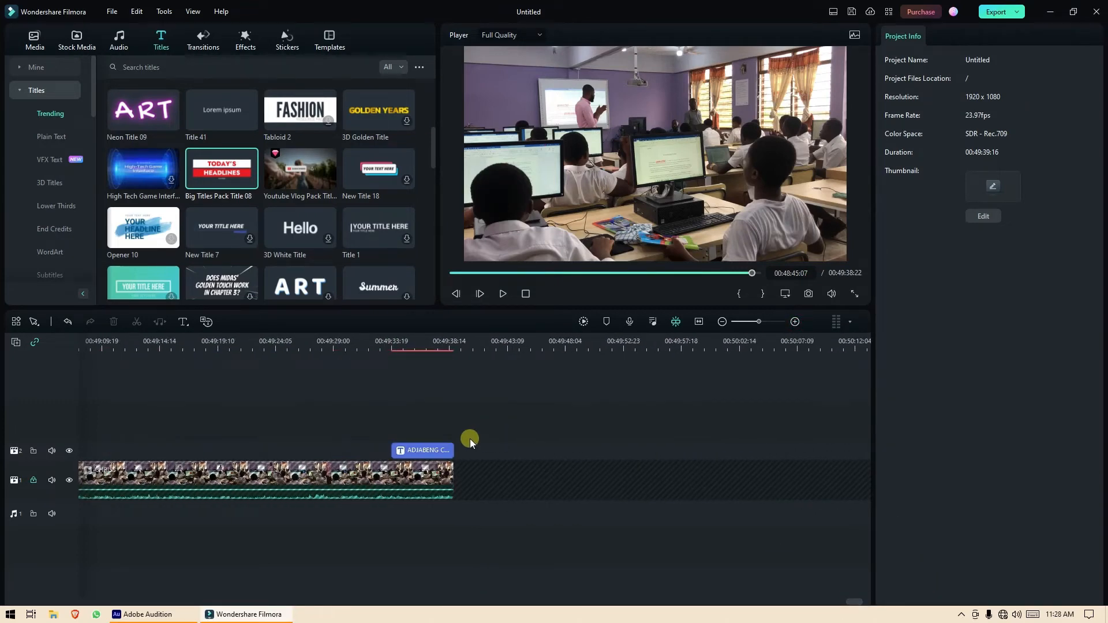
{"action": "left_click", "coordinate": [442, 450]}
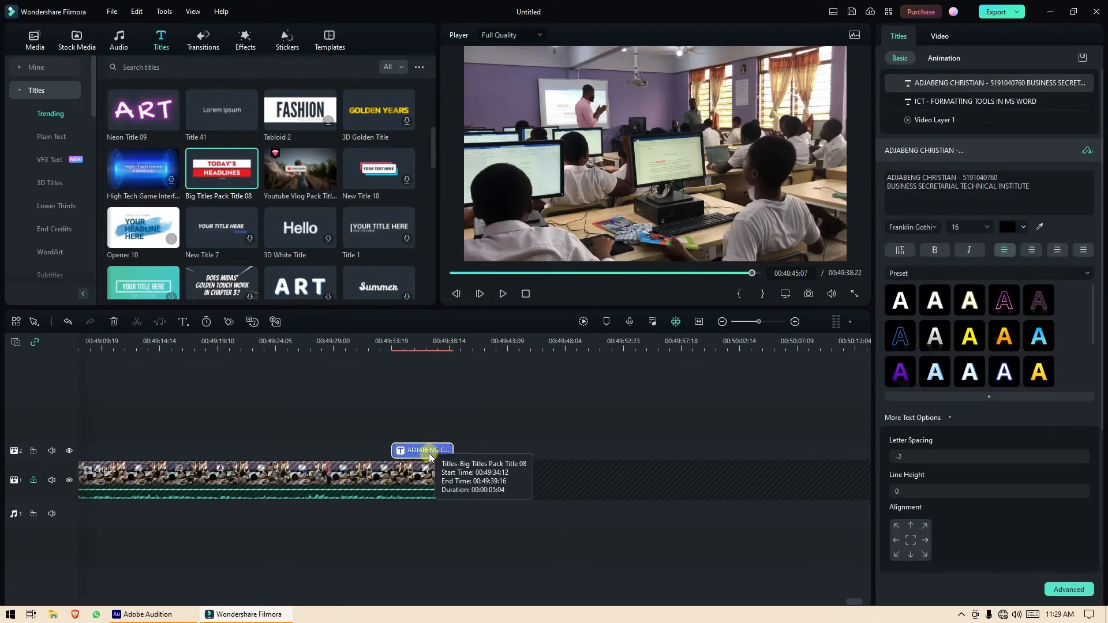
{"action": "left_click_drag", "start_coordinate": [414, 451], "coordinate": [427, 451]}
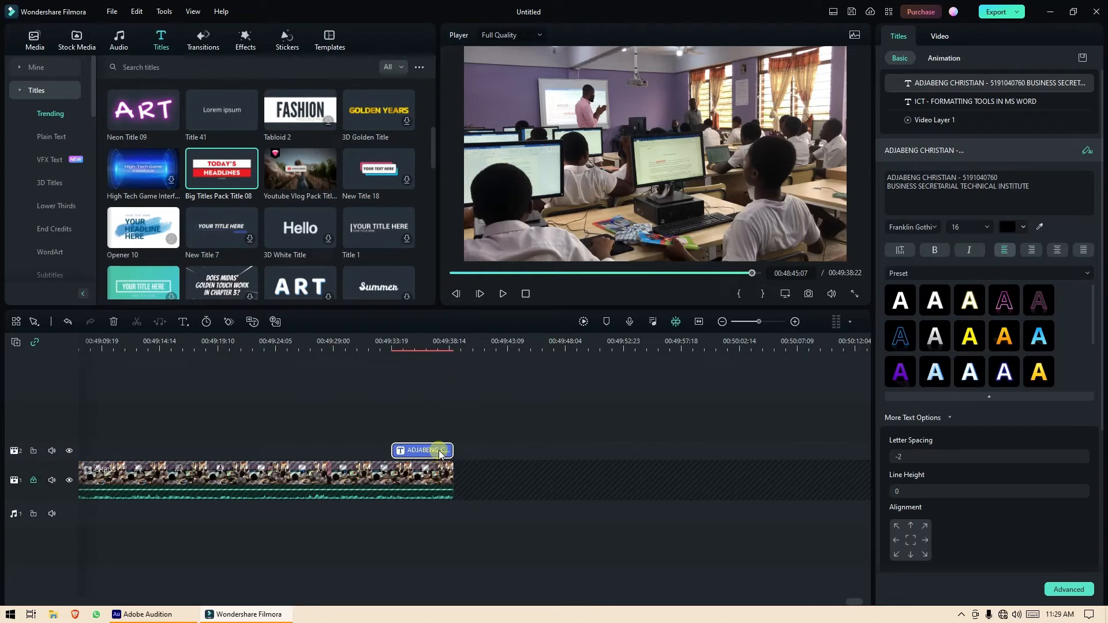
{"action": "left_click_drag", "start_coordinate": [438, 450], "coordinate": [492, 451]}
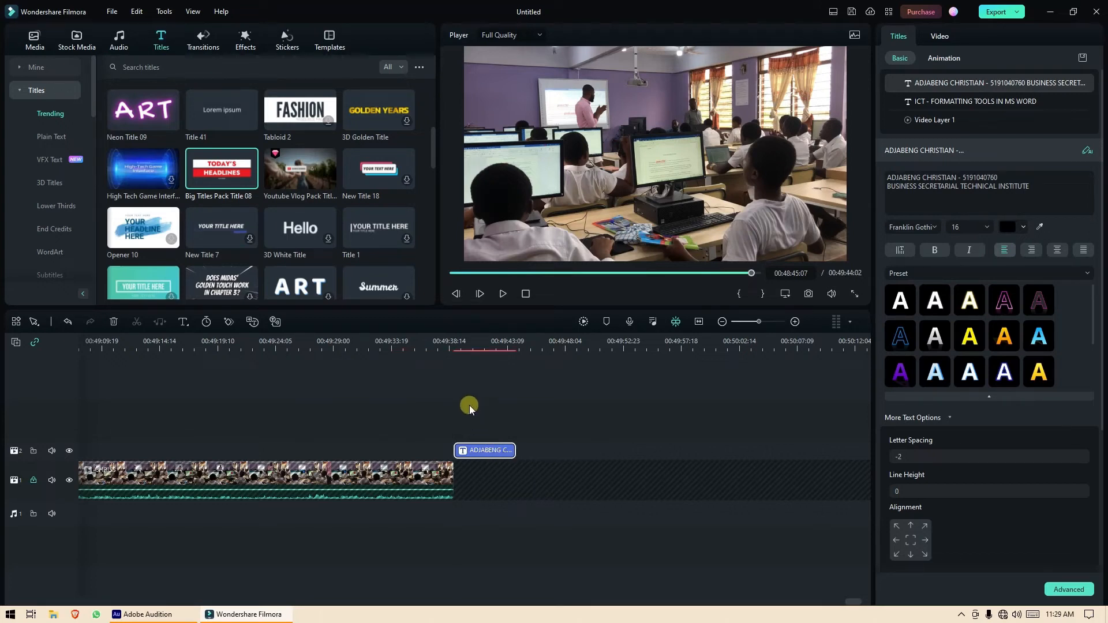
Snap the name title's end to the video's end near 00:49:38 and unlock the main video track.
{"action": "left_click_drag", "start_coordinate": [450, 345], "coordinate": [446, 342]}
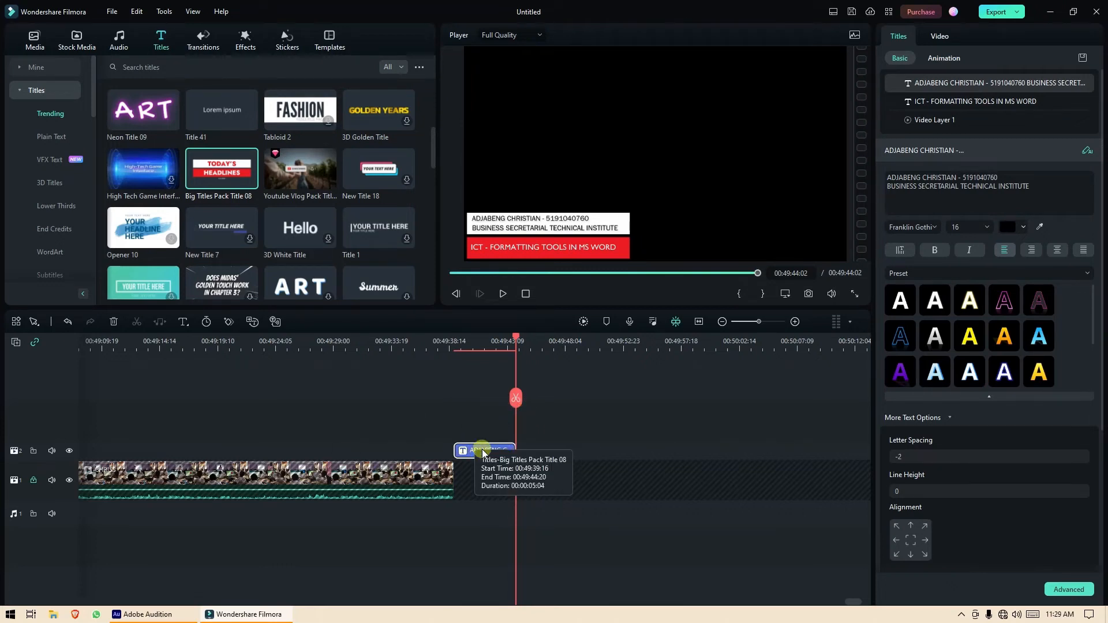
{"action": "left_click_drag", "start_coordinate": [489, 452], "coordinate": [422, 444]}
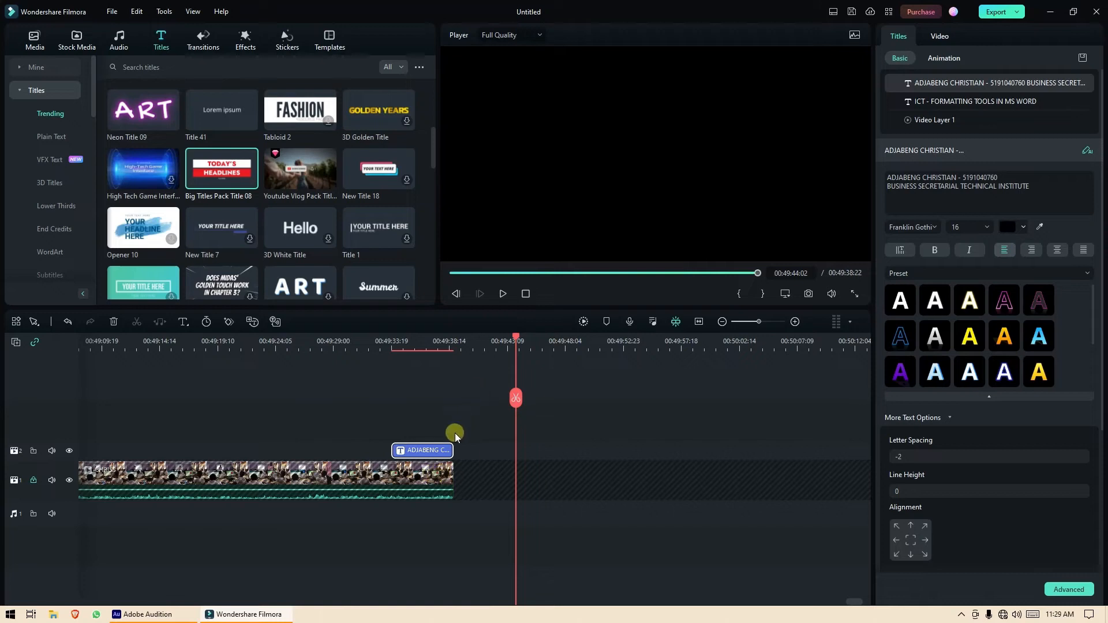
{"action": "left_click", "coordinate": [33, 481]}
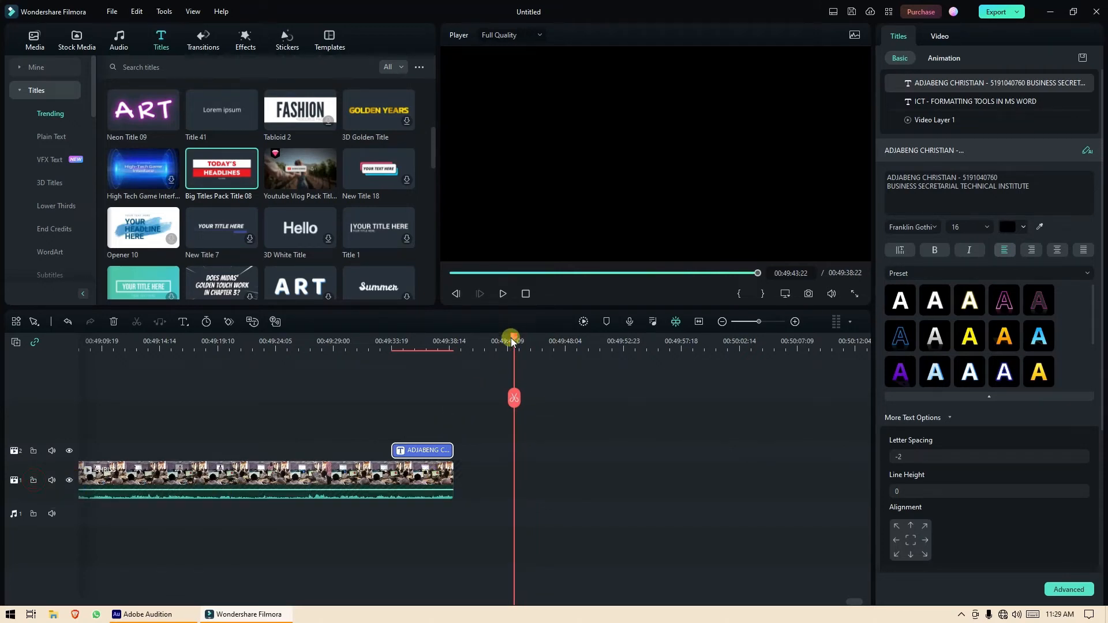
{"action": "left_click_drag", "start_coordinate": [512, 338], "coordinate": [351, 347]}
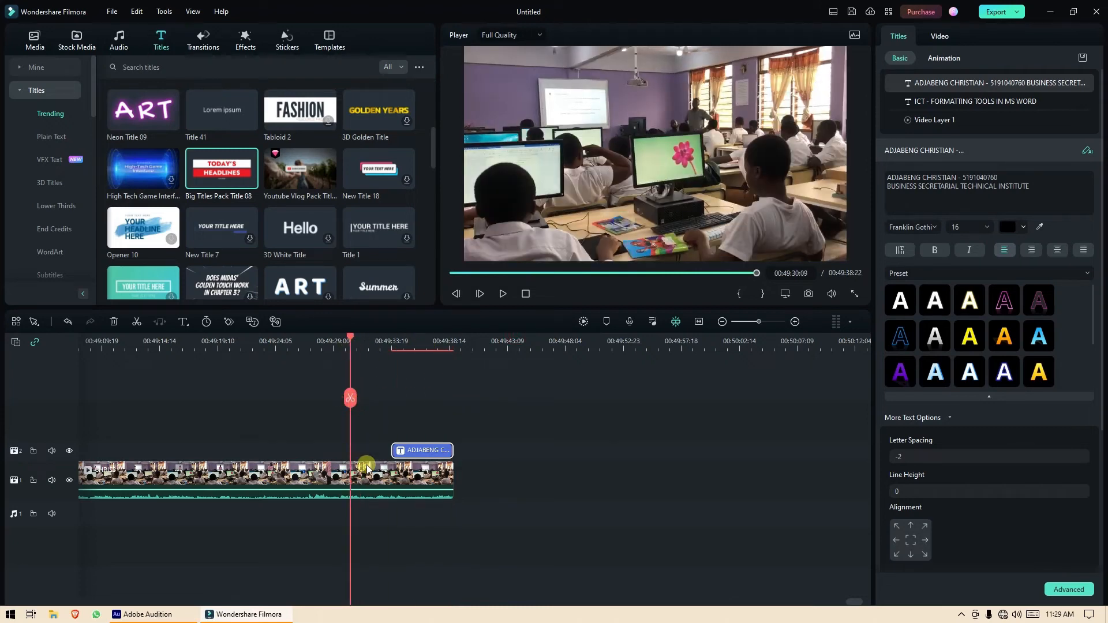
Test-trim the classroom video clip's end point, keeping the project length at 00:49:38:22.
{"action": "left_click", "coordinate": [434, 476]}
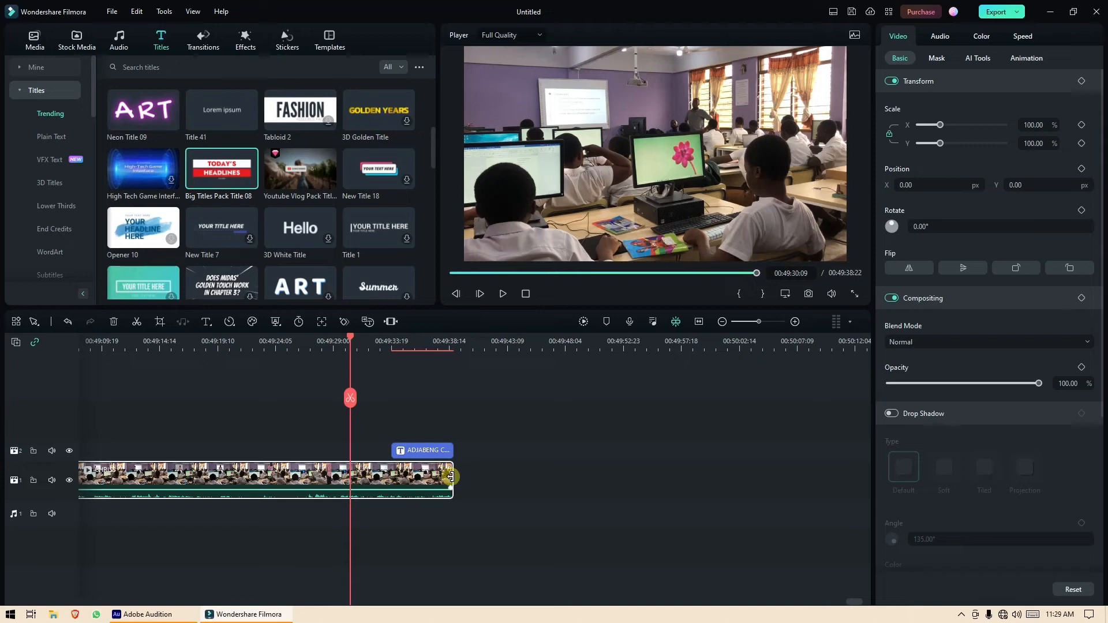
{"action": "mouse_move", "coordinate": [451, 476]}
{"action": "left_mouse_down"}
{"action": "mouse_move", "coordinate": [367, 475]}
{"action": "mouse_move", "coordinate": [451, 476]}
{"action": "left_mouse_up"}
{"action": "mouse_move", "coordinate": [452, 476]}
{"action": "left_mouse_down"}
{"action": "mouse_move", "coordinate": [462, 476]}
{"action": "mouse_move", "coordinate": [198, 474]}
{"action": "mouse_move", "coordinate": [435, 491]}
{"action": "mouse_move", "coordinate": [452, 489]}
{"action": "mouse_move", "coordinate": [330, 480]}
{"action": "mouse_move", "coordinate": [452, 478]}
{"action": "left_mouse_up"}
{"action": "left_click_drag", "start_coordinate": [350, 340], "coordinate": [276, 339]}
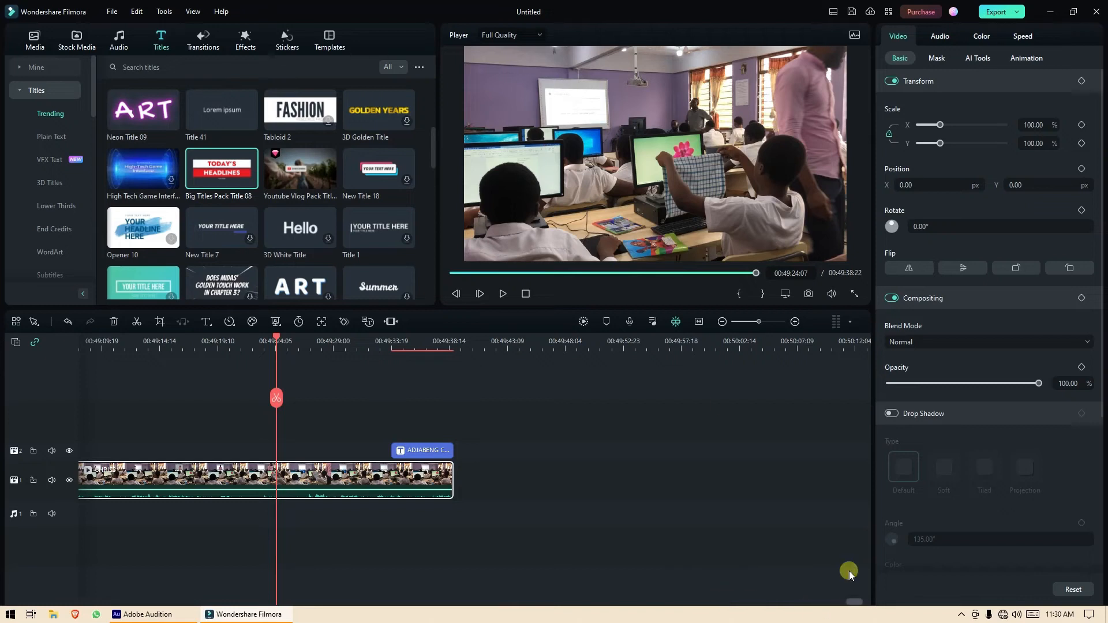
Zoom out and fit the whole lesson into the timeline view.
{"action": "left_click", "coordinate": [722, 327]}
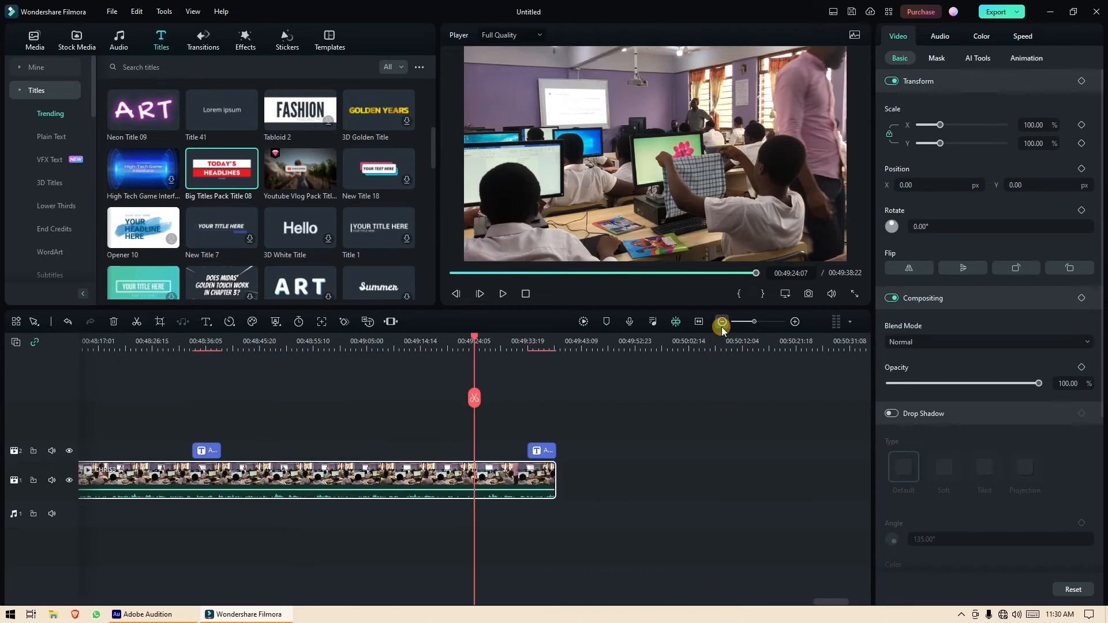
{"action": "left_click", "coordinate": [721, 326]}
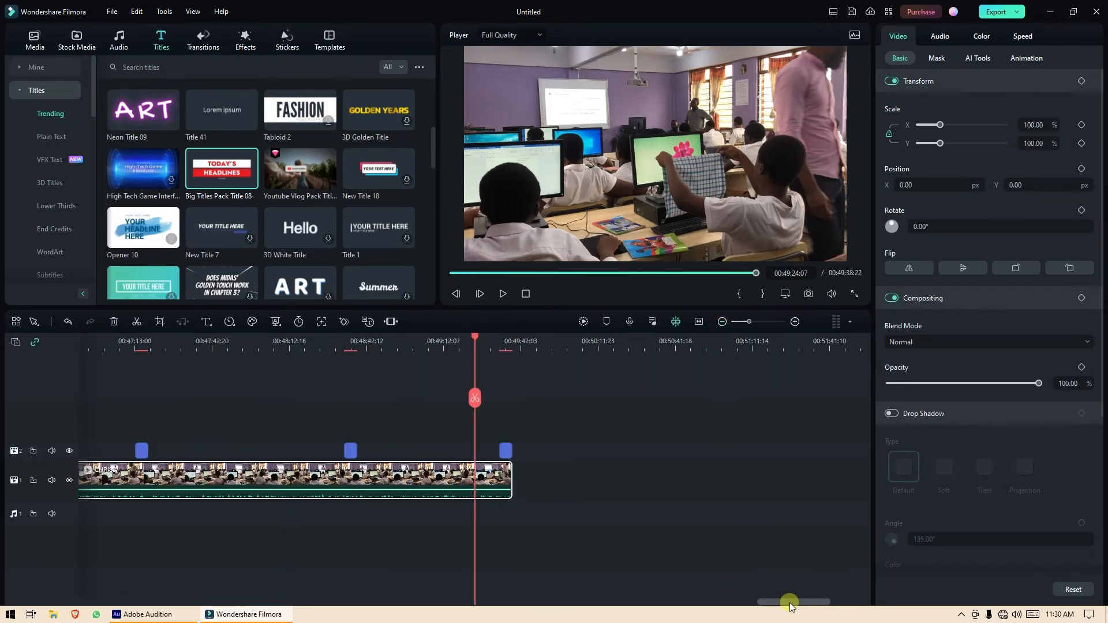
{"action": "left_click_drag", "start_coordinate": [786, 601], "coordinate": [513, 566]}
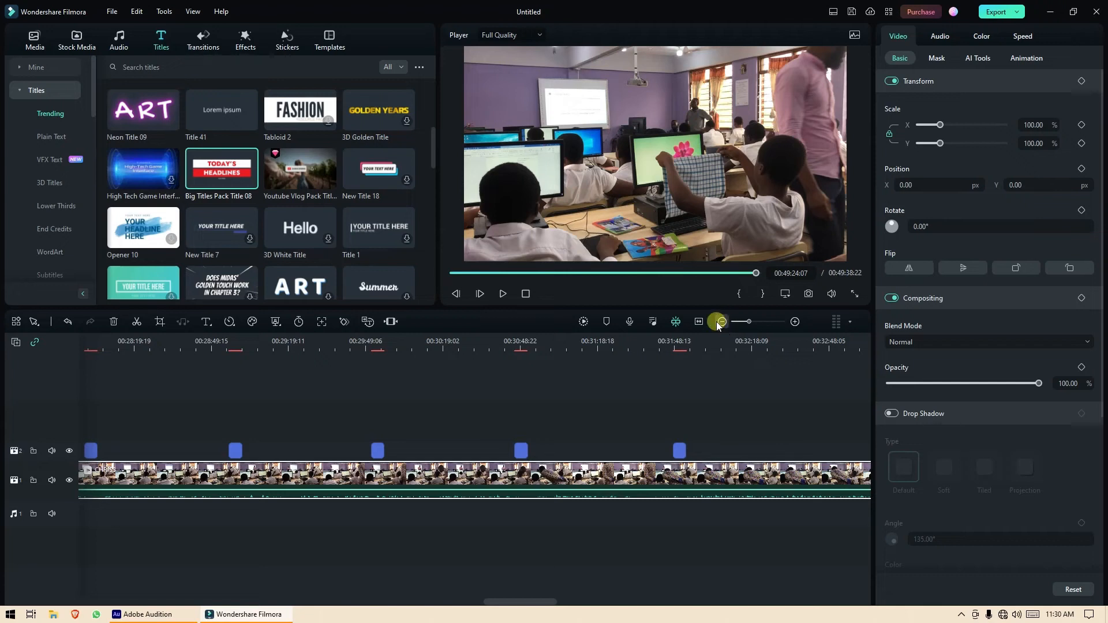
{"action": "left_click", "coordinate": [700, 321]}
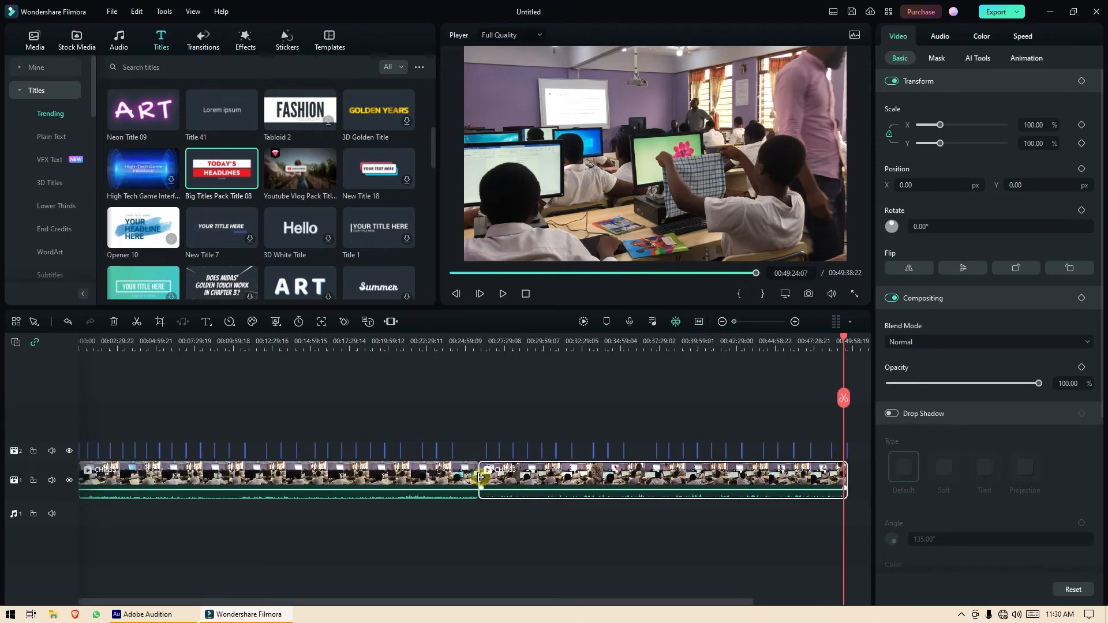
Test-trim the second clip's edges, move the playhead to about 00:29:29, and open Export.
{"action": "mouse_move", "coordinate": [480, 477]}
{"action": "left_mouse_down"}
{"action": "mouse_move", "coordinate": [636, 478]}
{"action": "mouse_move", "coordinate": [479, 478]}
{"action": "left_mouse_up"}
{"action": "left_click_drag", "start_coordinate": [850, 479], "coordinate": [865, 476]}
{"action": "left_click_drag", "start_coordinate": [841, 337], "coordinate": [535, 387]}
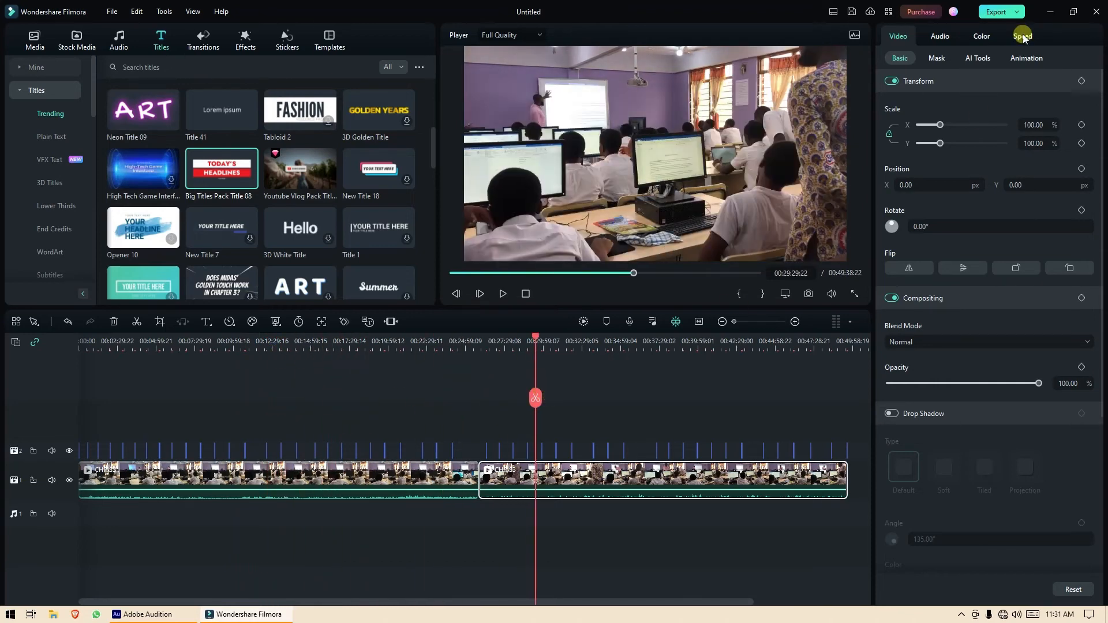
{"action": "left_click", "coordinate": [1002, 12]}
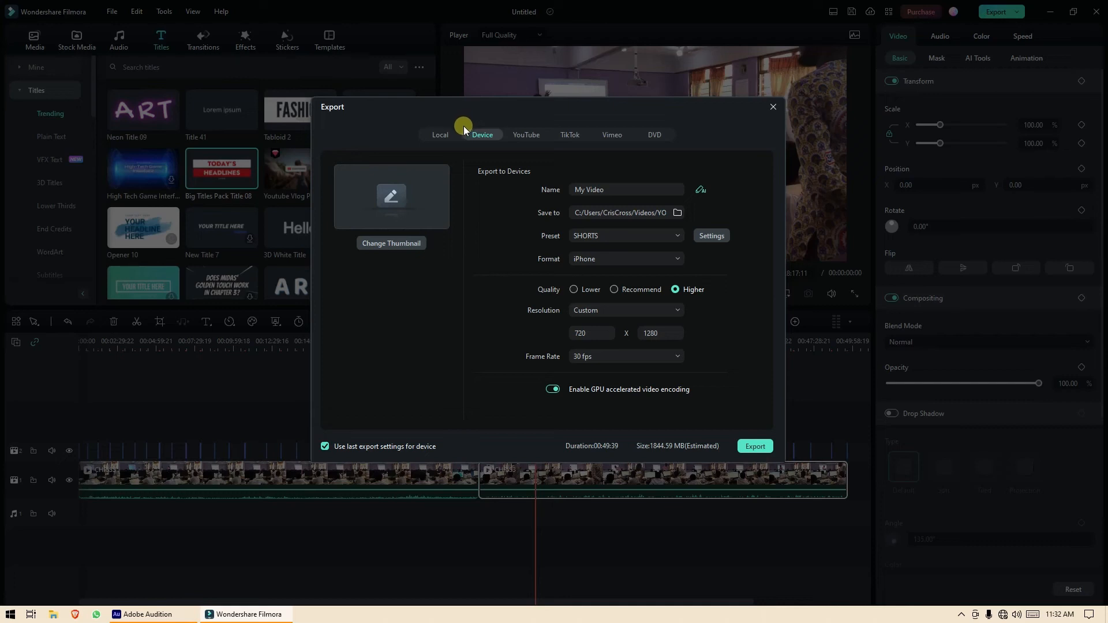
In Local export, try MP3 as the output format, then switch it back to MP4.
{"action": "left_click", "coordinate": [442, 134]}
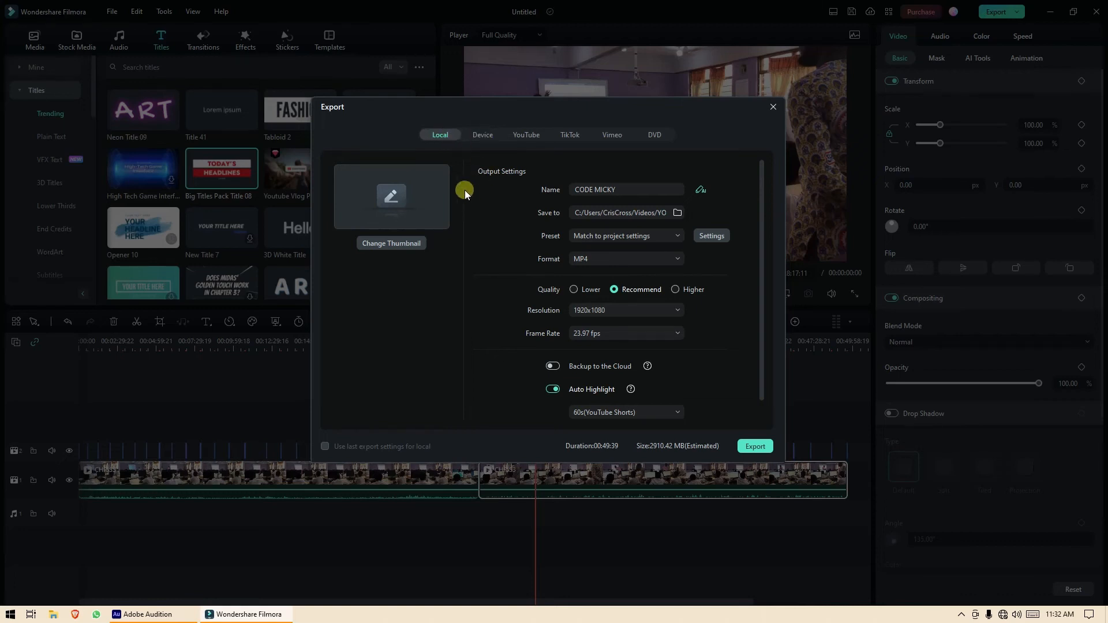
{"action": "left_click", "coordinate": [635, 260]}
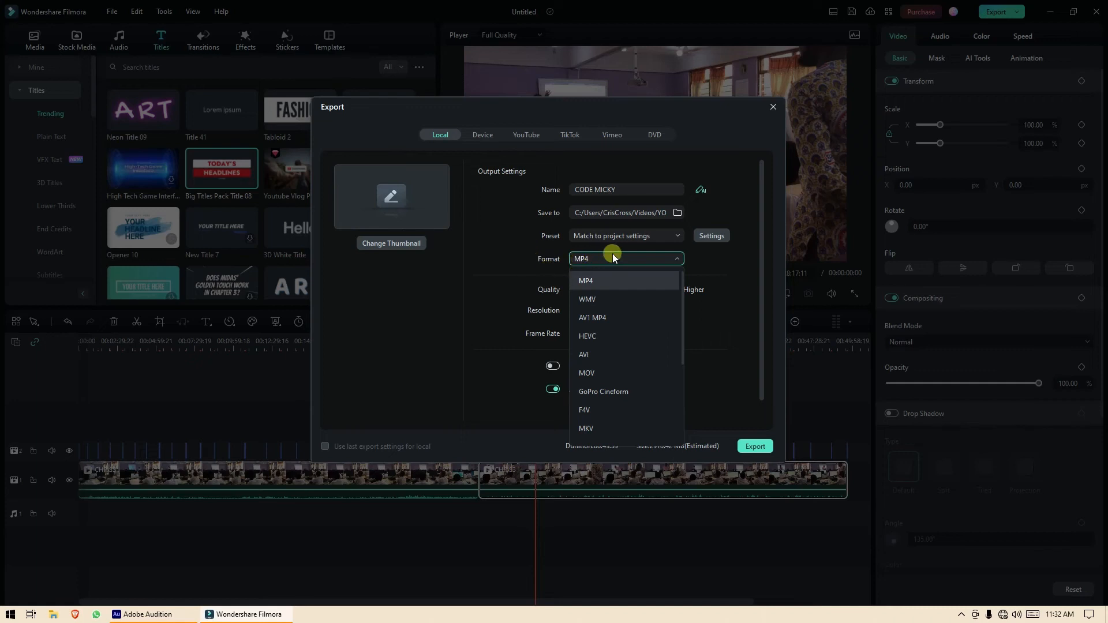
{"action": "scroll", "coordinate": [637, 285], "scroll_direction": "down", "scroll_amount": 1}
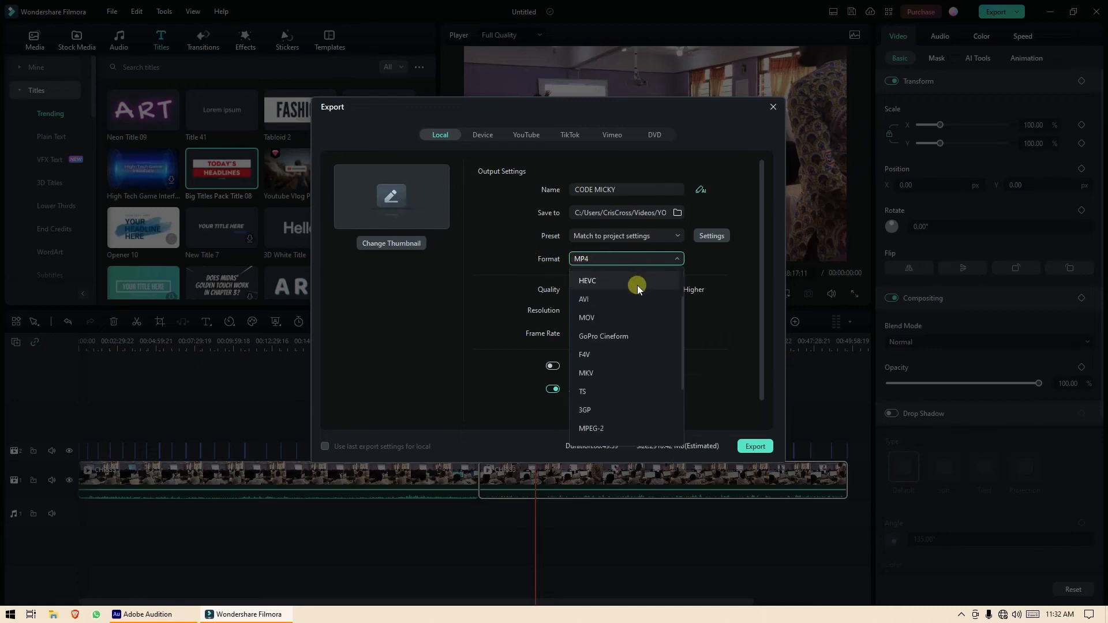
{"action": "scroll", "coordinate": [637, 285], "scroll_direction": "down", "scroll_amount": 1}
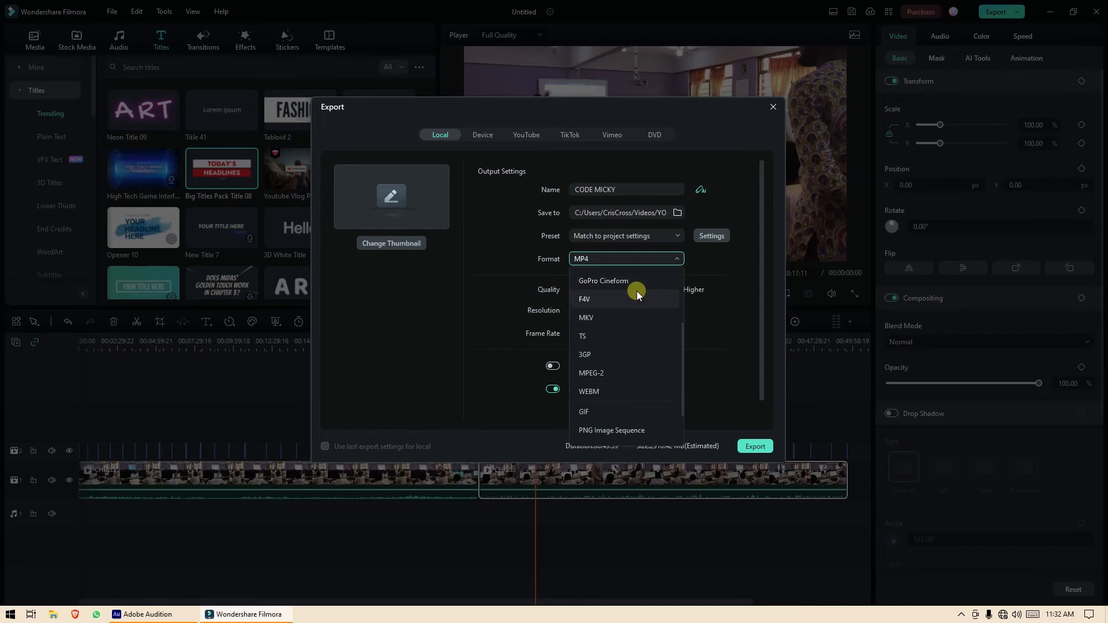
{"action": "scroll", "coordinate": [635, 290], "scroll_direction": "down", "scroll_amount": 1}
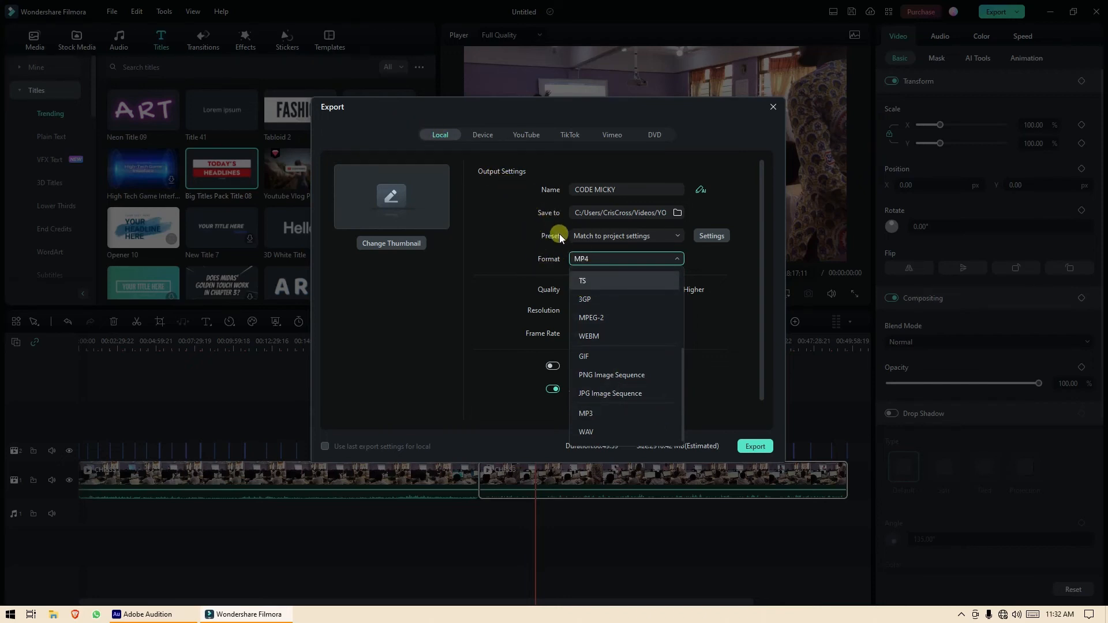
{"action": "left_click", "coordinate": [601, 416]}
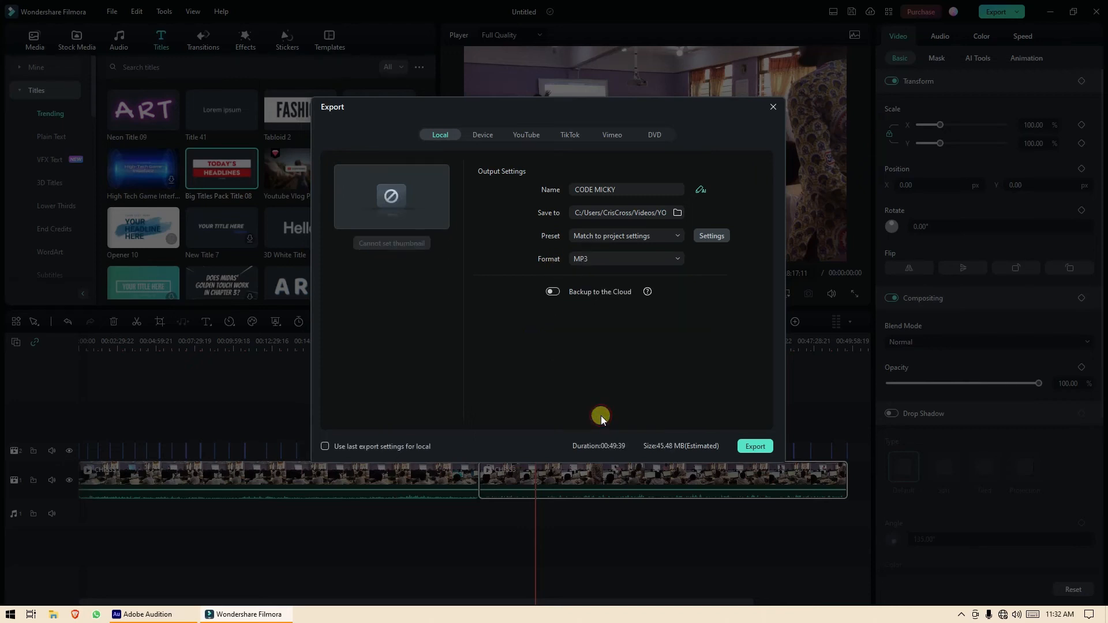
{"action": "left_click", "coordinate": [642, 257]}
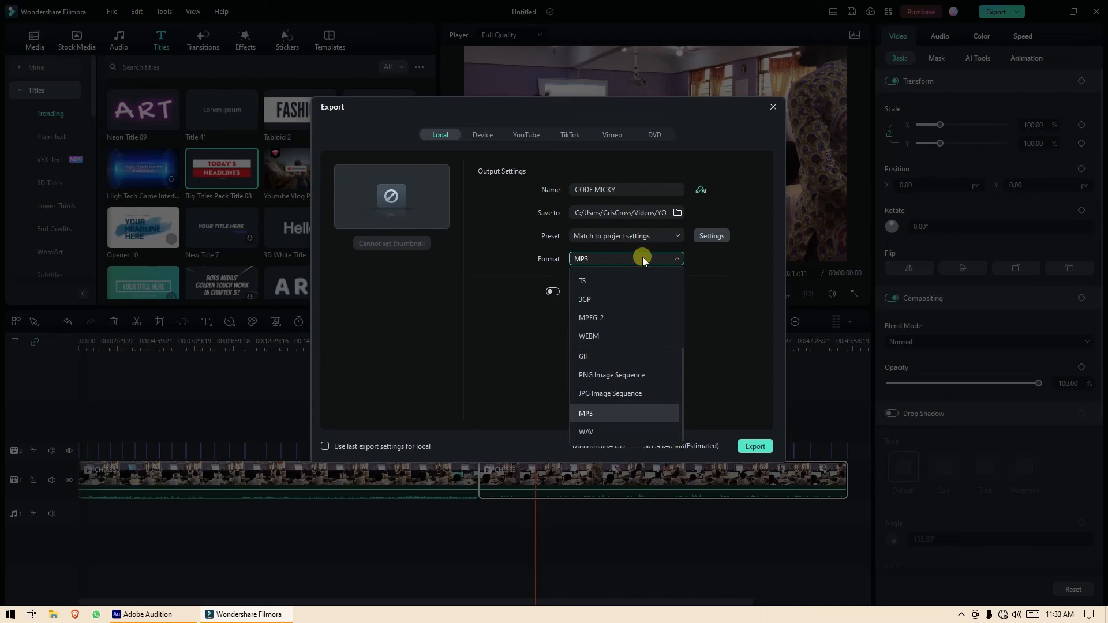
{"action": "scroll", "coordinate": [665, 307], "scroll_direction": "up", "scroll_amount": 3}
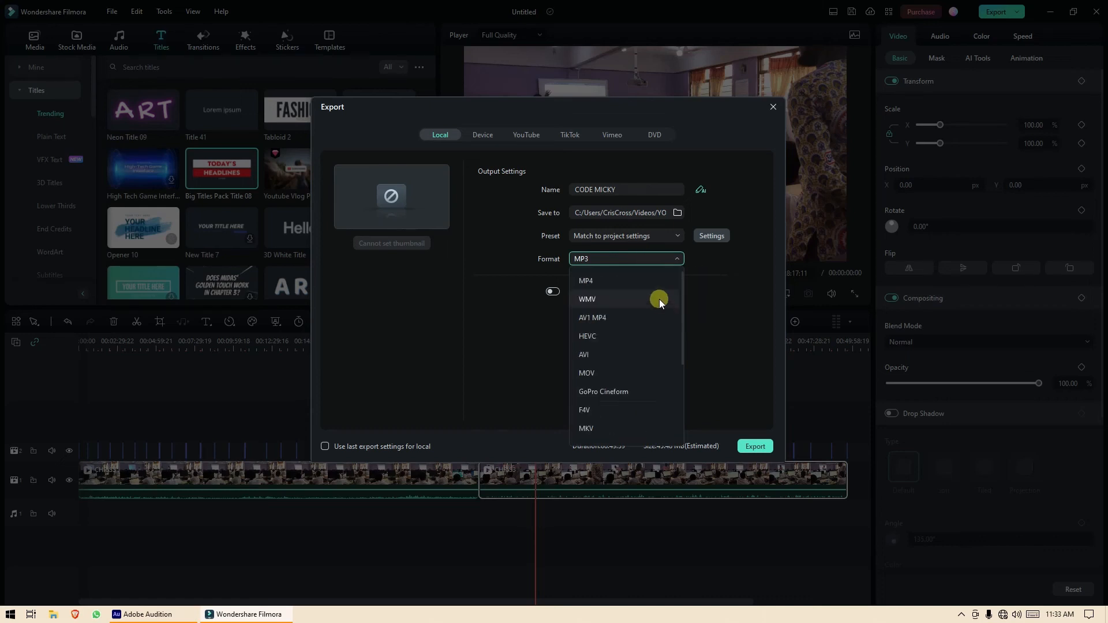
{"action": "left_click", "coordinate": [643, 282]}
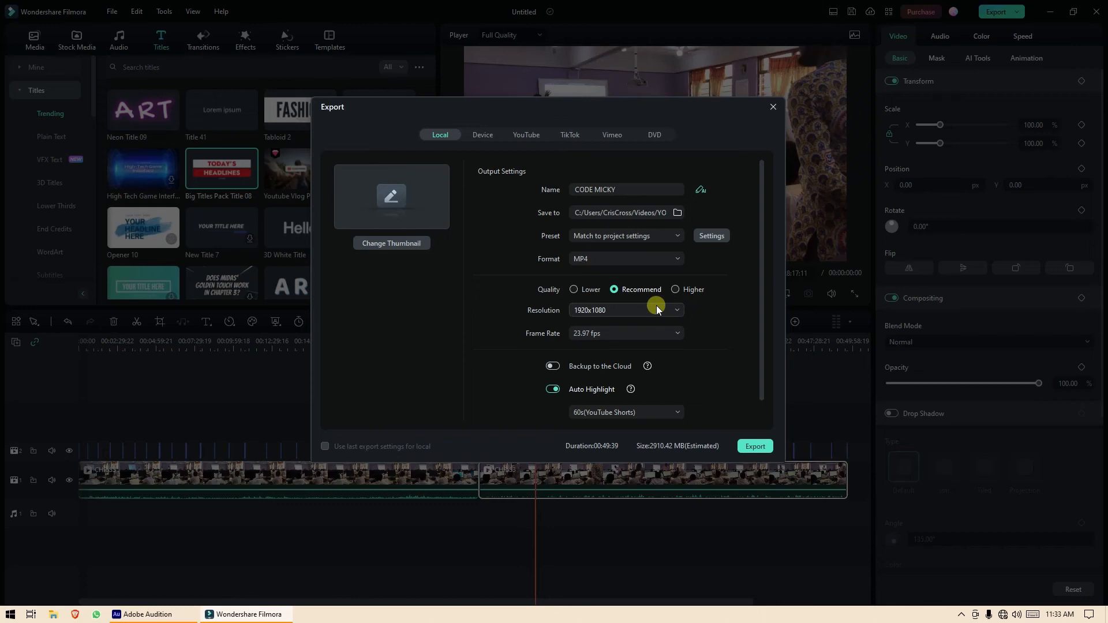
Set the MP4 export resolution to 1280x720, making the preset Custom with Higher quality.
{"action": "left_click", "coordinate": [656, 306]}
{"action": "left_click", "coordinate": [656, 306]}
{"action": "left_click", "coordinate": [653, 310]}
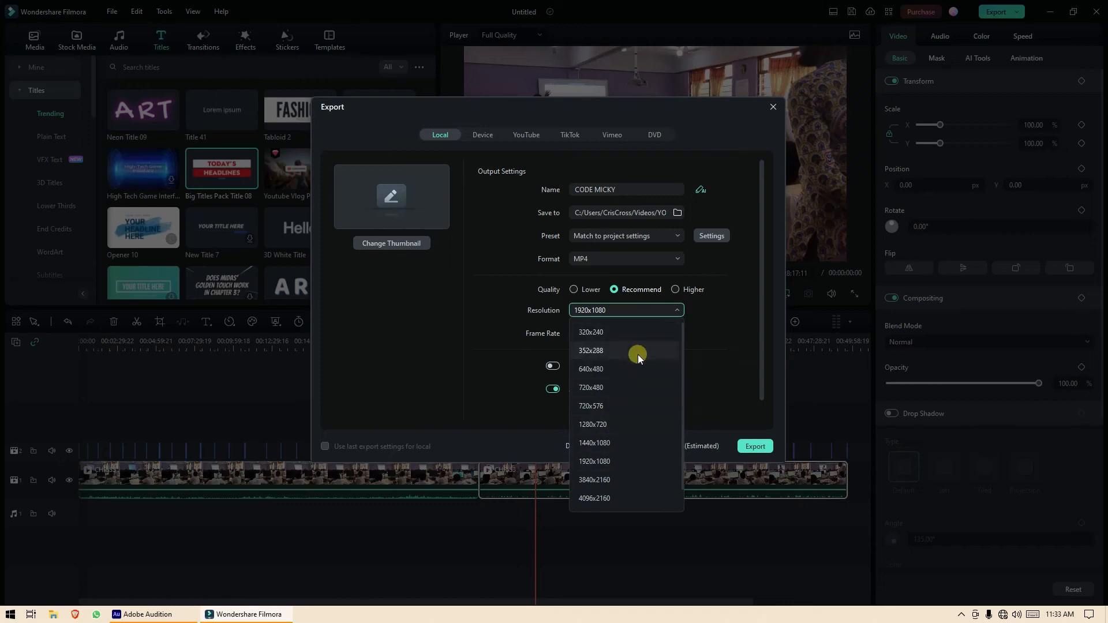
{"action": "left_click", "coordinate": [612, 425]}
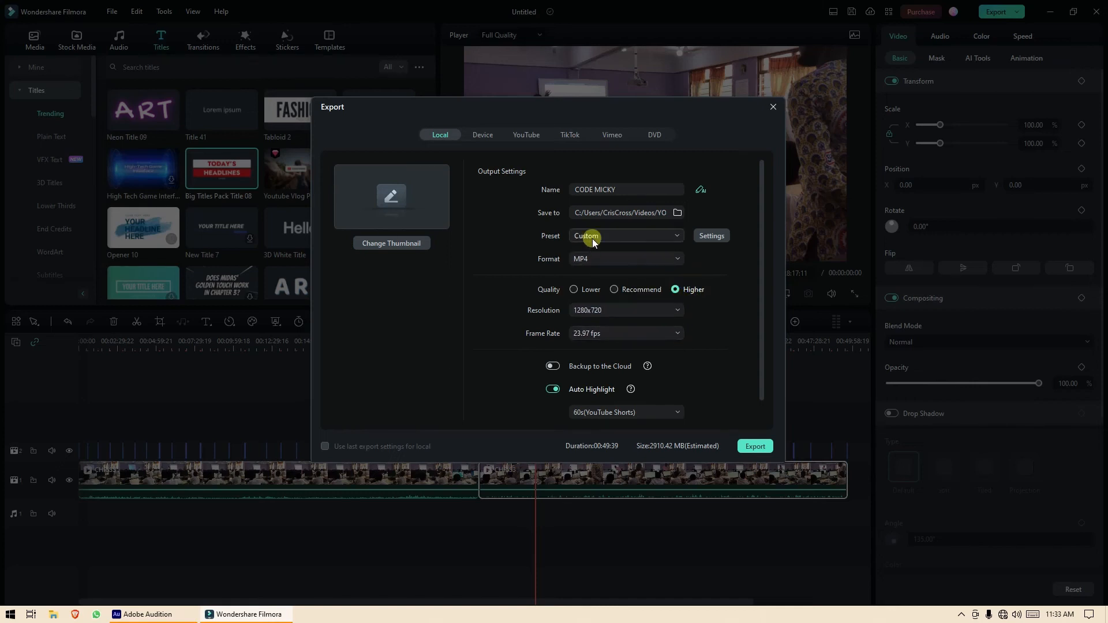
Check the Device export options, keeping iPhone, then go back to Local export.
{"action": "left_click", "coordinate": [487, 134]}
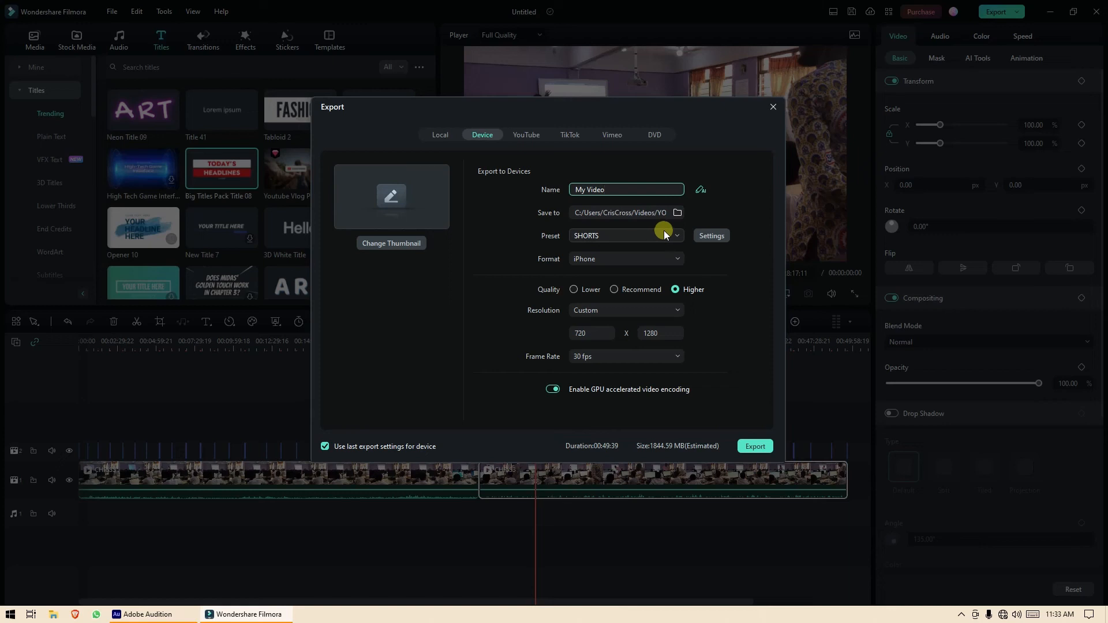
{"action": "left_click", "coordinate": [644, 263]}
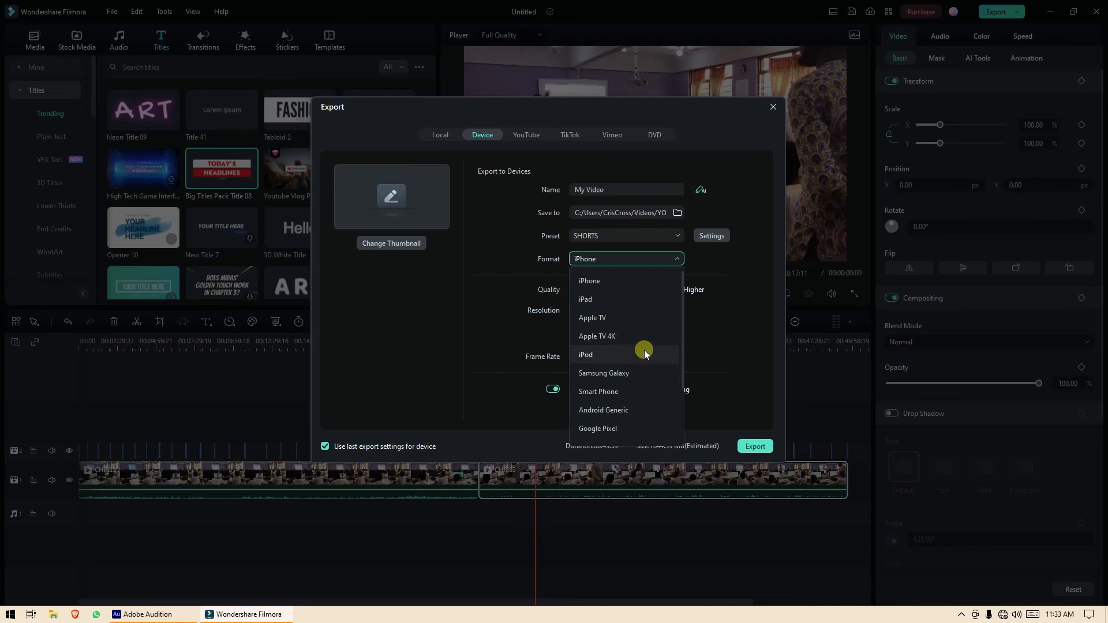
{"action": "scroll", "coordinate": [640, 388], "scroll_direction": "down", "scroll_amount": 2}
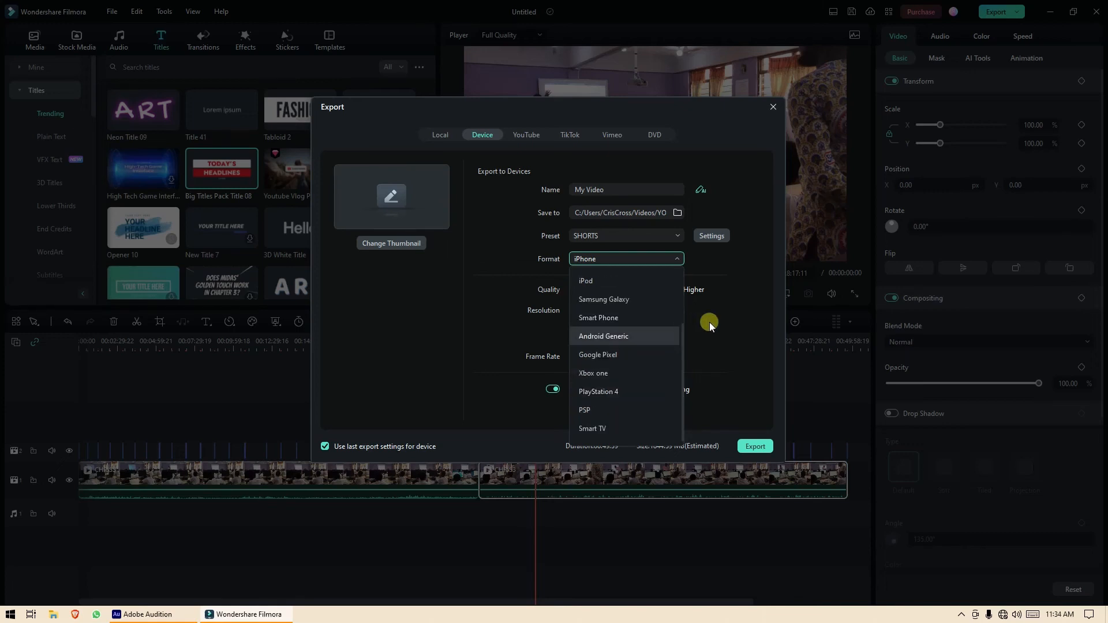
{"action": "left_click", "coordinate": [722, 316]}
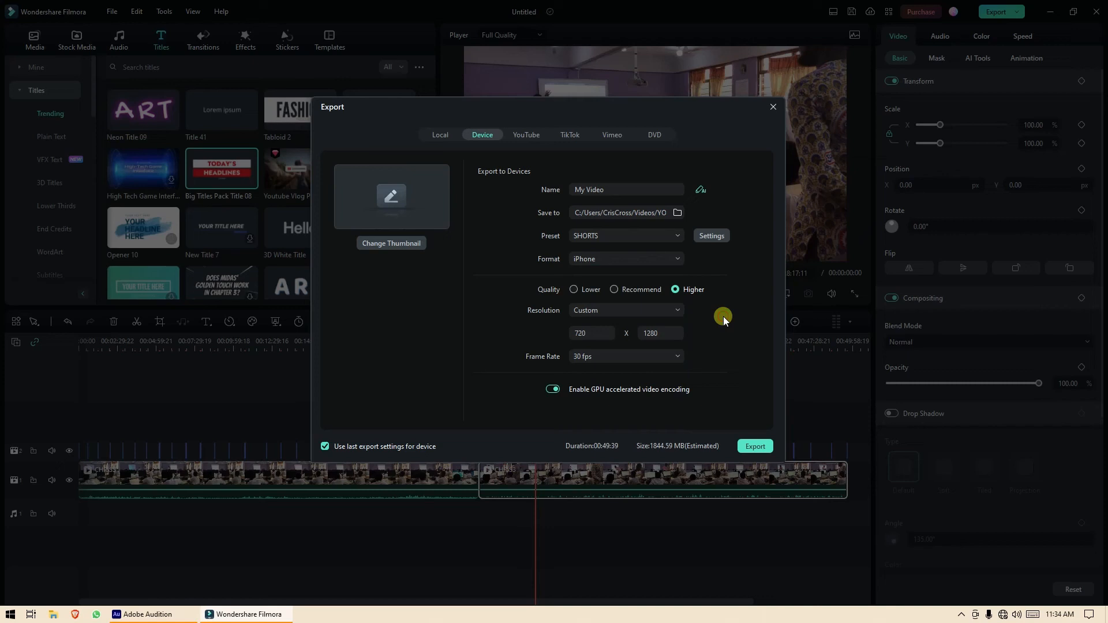
{"action": "left_click", "coordinate": [441, 135]}
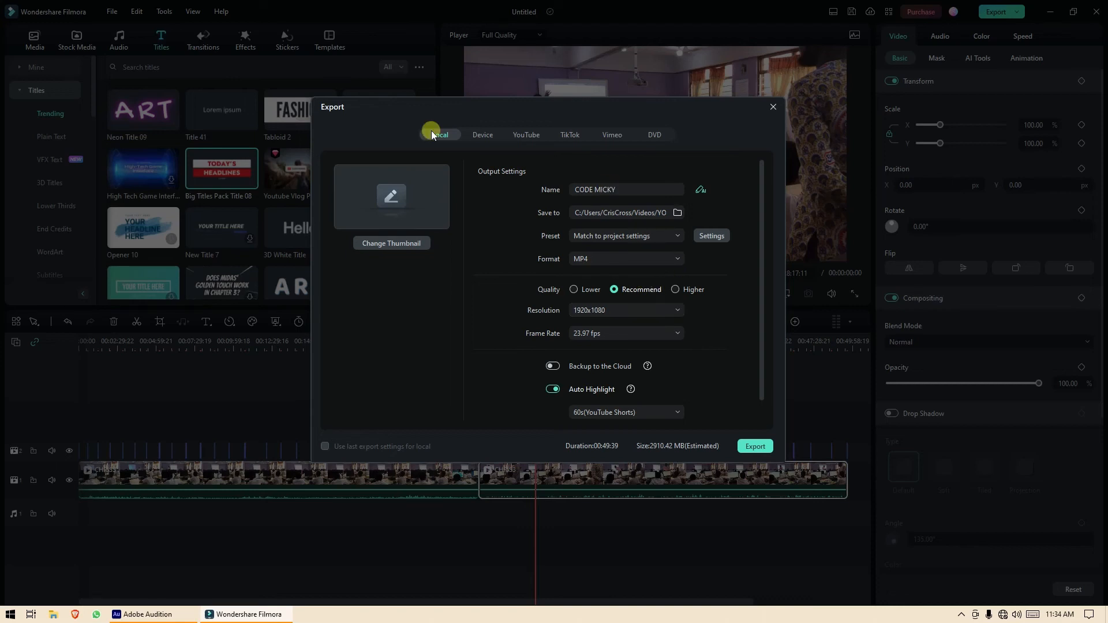
Browse the YouTube, TikTok, Vimeo and DVD export destinations, then return to Local.
{"action": "left_click", "coordinate": [519, 131]}
{"action": "left_click", "coordinate": [568, 134]}
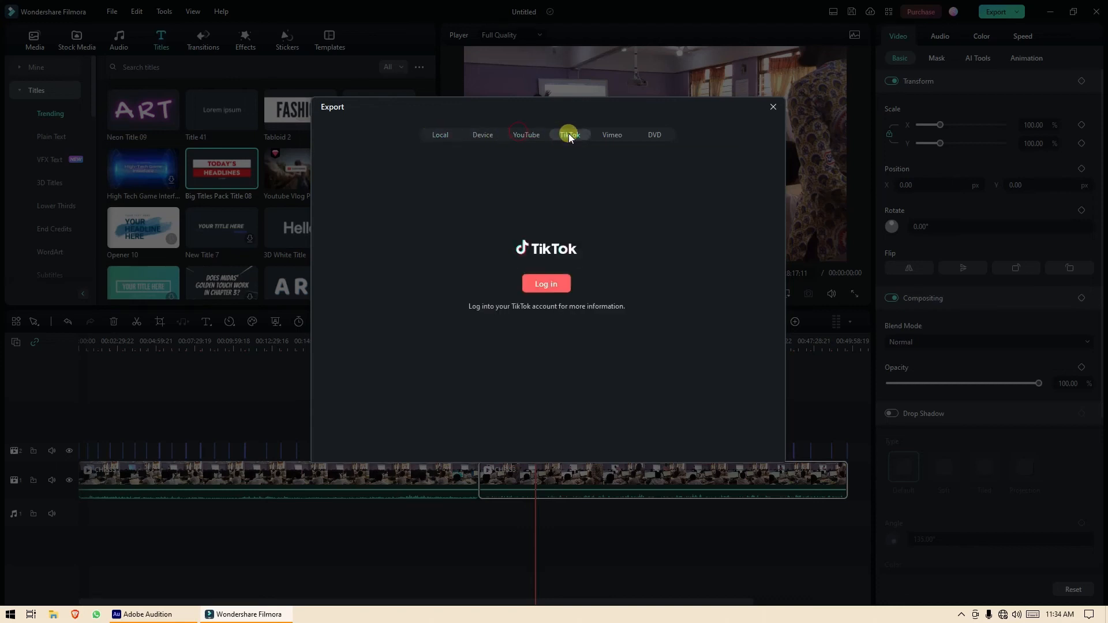
{"action": "left_click", "coordinate": [614, 136]}
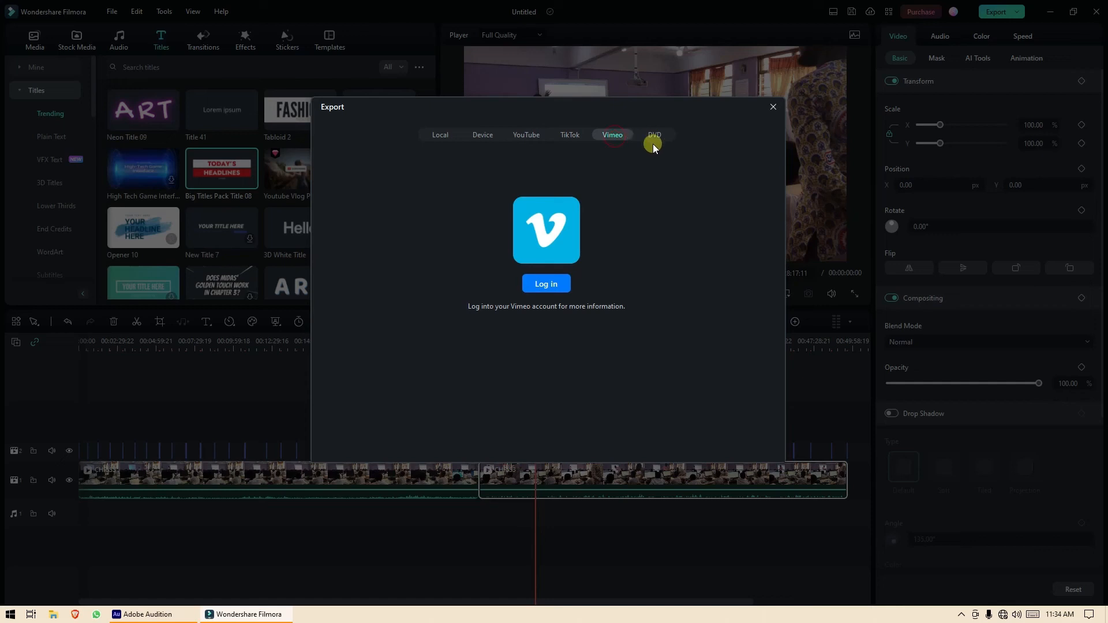
{"action": "left_click", "coordinate": [658, 135]}
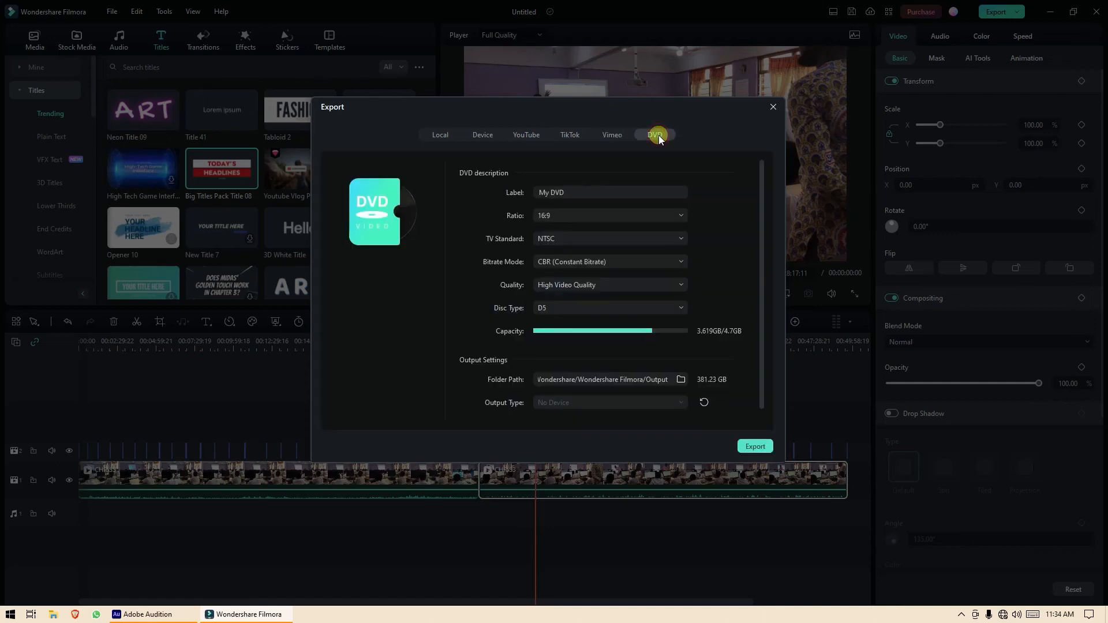
{"action": "left_click", "coordinate": [441, 136]}
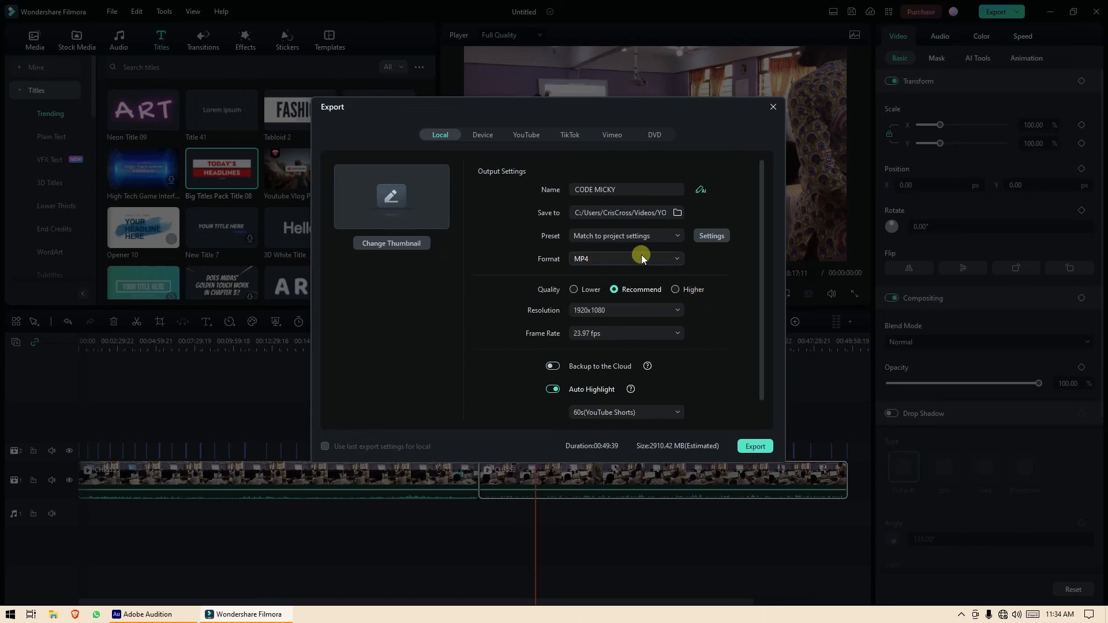
Set the save location to the Desktop and edit the output file name.
{"action": "left_click", "coordinate": [676, 214]}
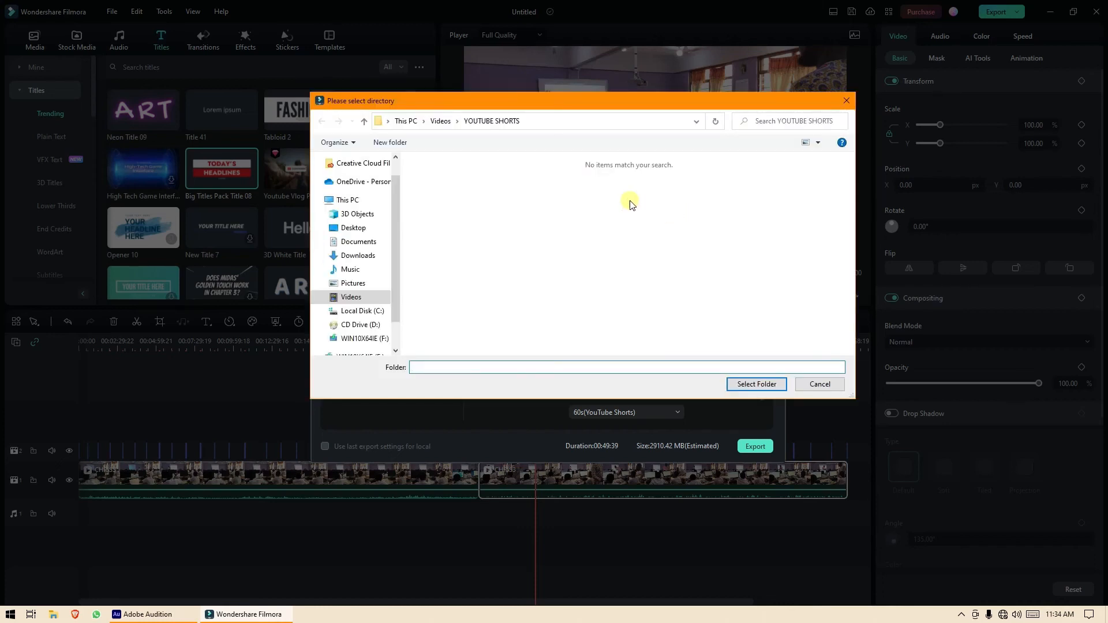
{"action": "left_click", "coordinate": [357, 228]}
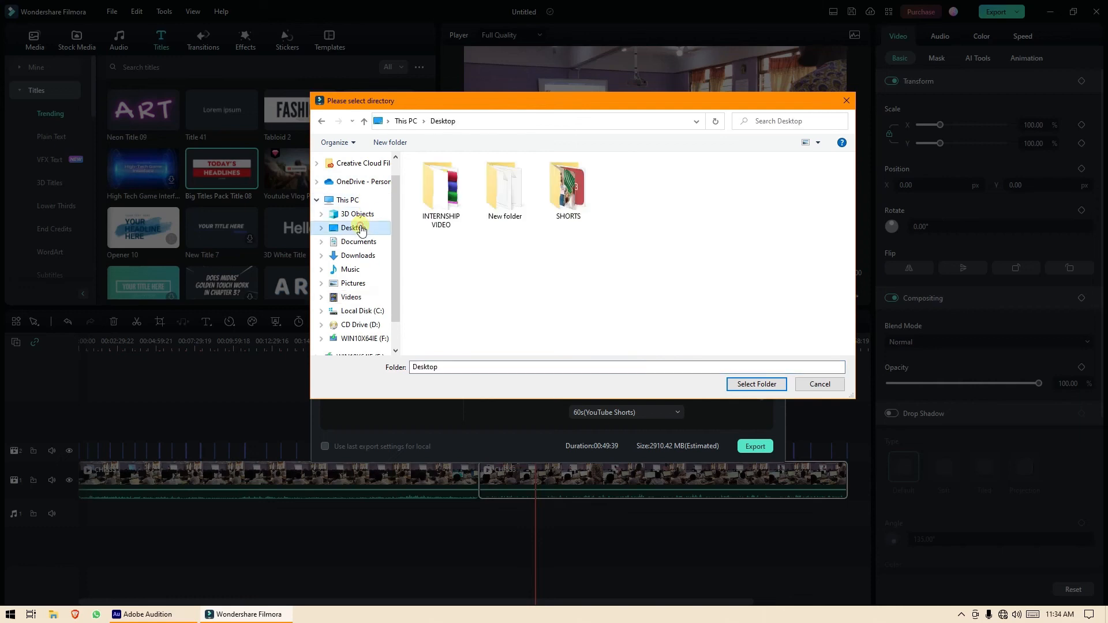
{"action": "left_click", "coordinate": [751, 384]}
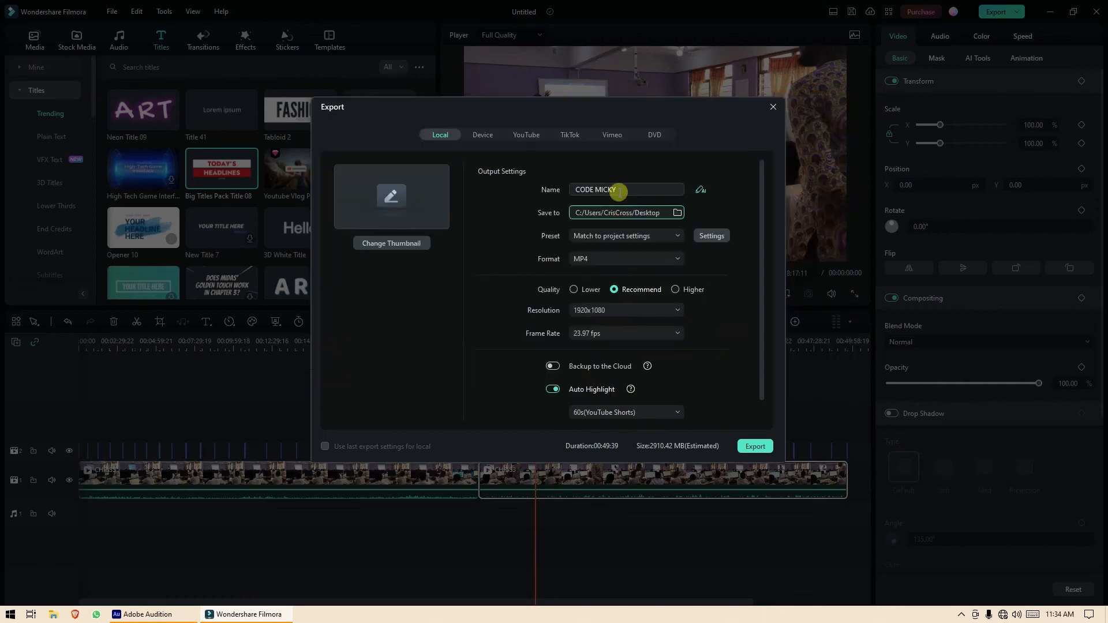
{"action": "left_click_drag", "start_coordinate": [623, 192], "coordinate": [565, 185]}
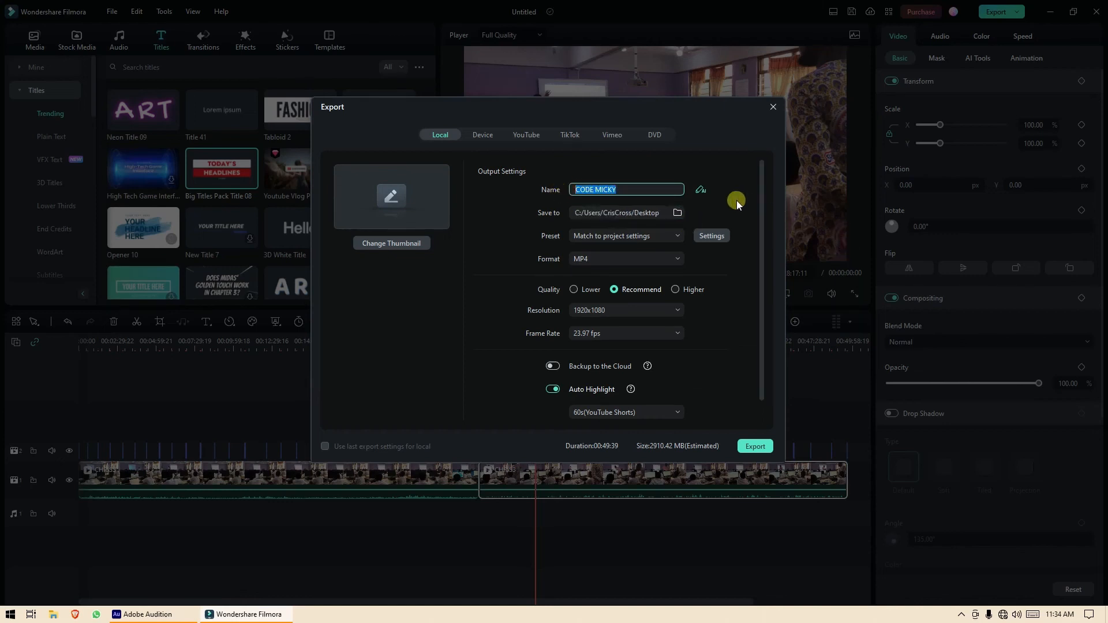
{"action": "type", "text": "INTE"}
{"action": "key", "text": "BackSpace"}
{"action": "key", "text": "BackSpace"}
{"action": "key", "text": "BackSpace"}
Export the MP4 at Higher quality and 1280x720 resolution.
{"action": "left_click", "coordinate": [671, 291]}
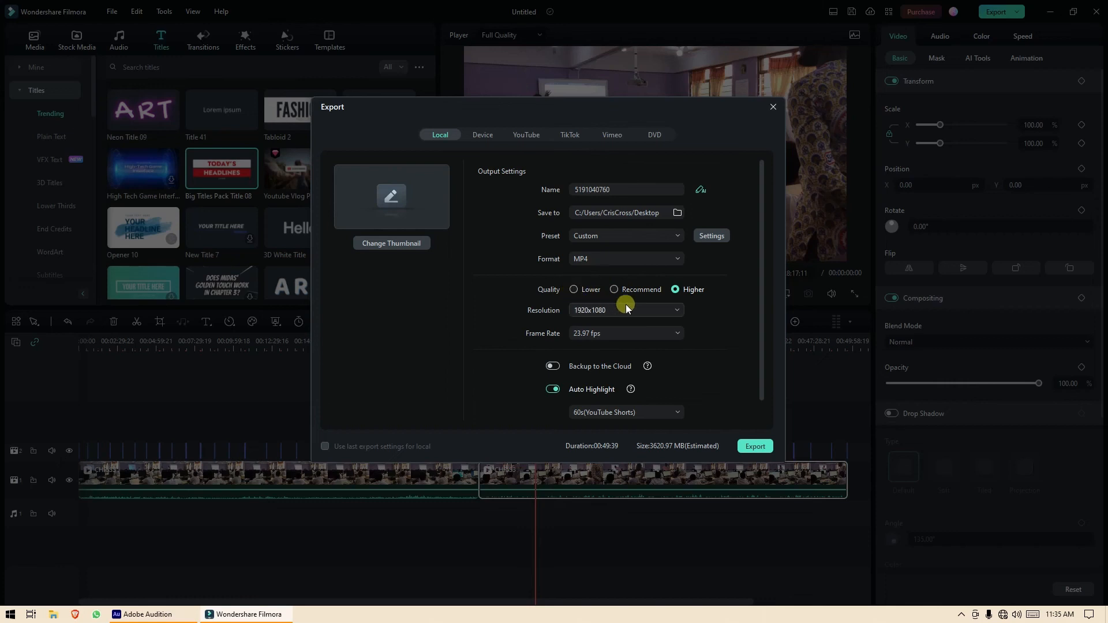
{"action": "left_click", "coordinate": [661, 311]}
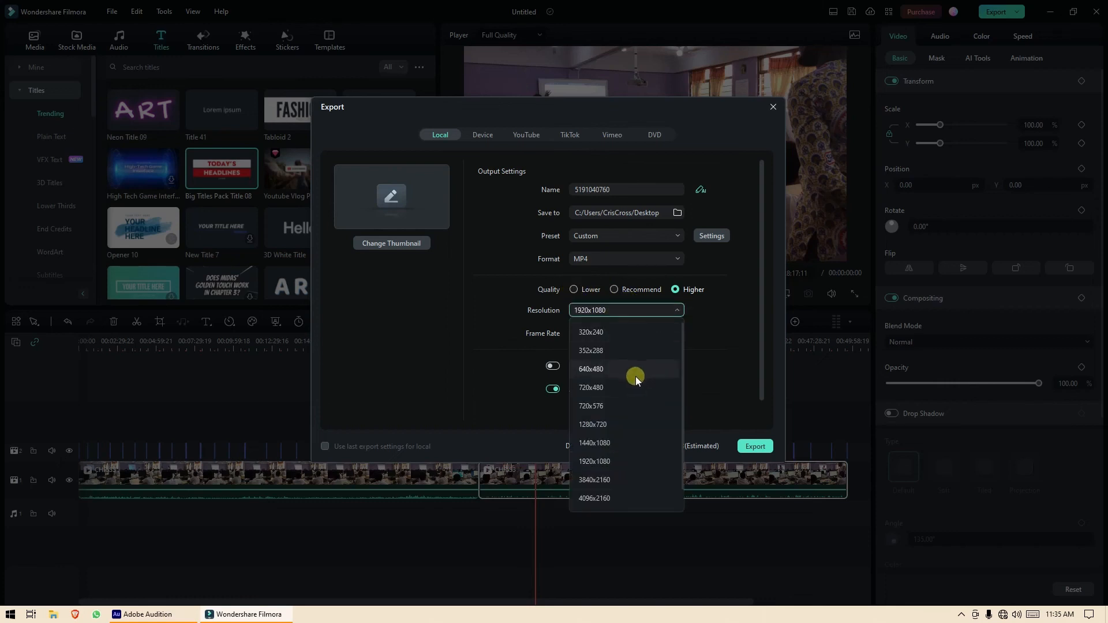
{"action": "left_click", "coordinate": [631, 428]}
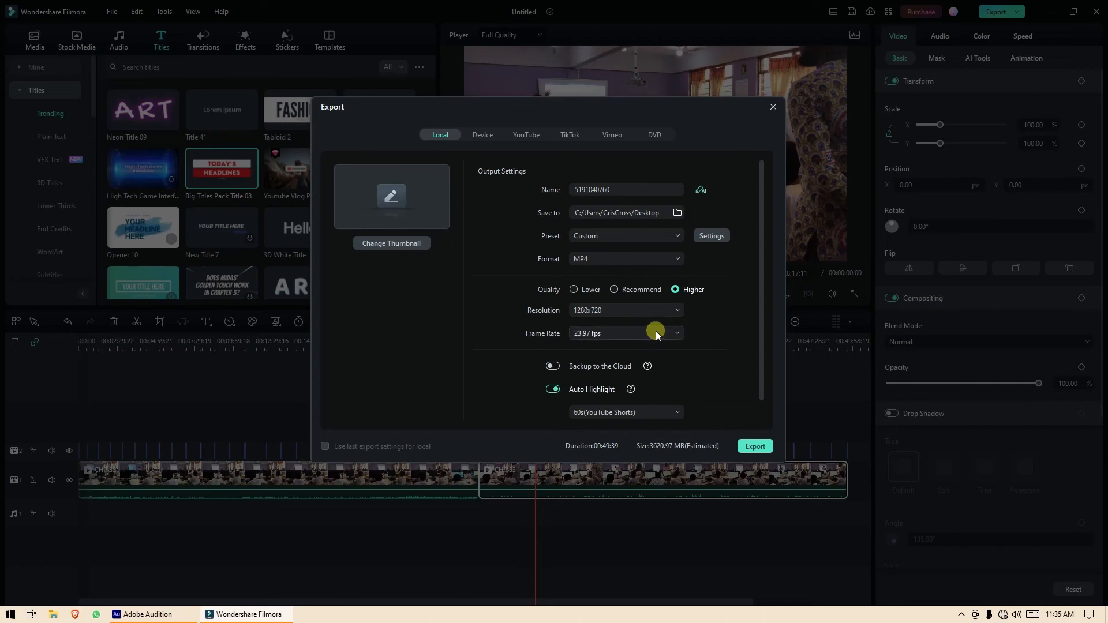
{"action": "left_click", "coordinate": [752, 449]}
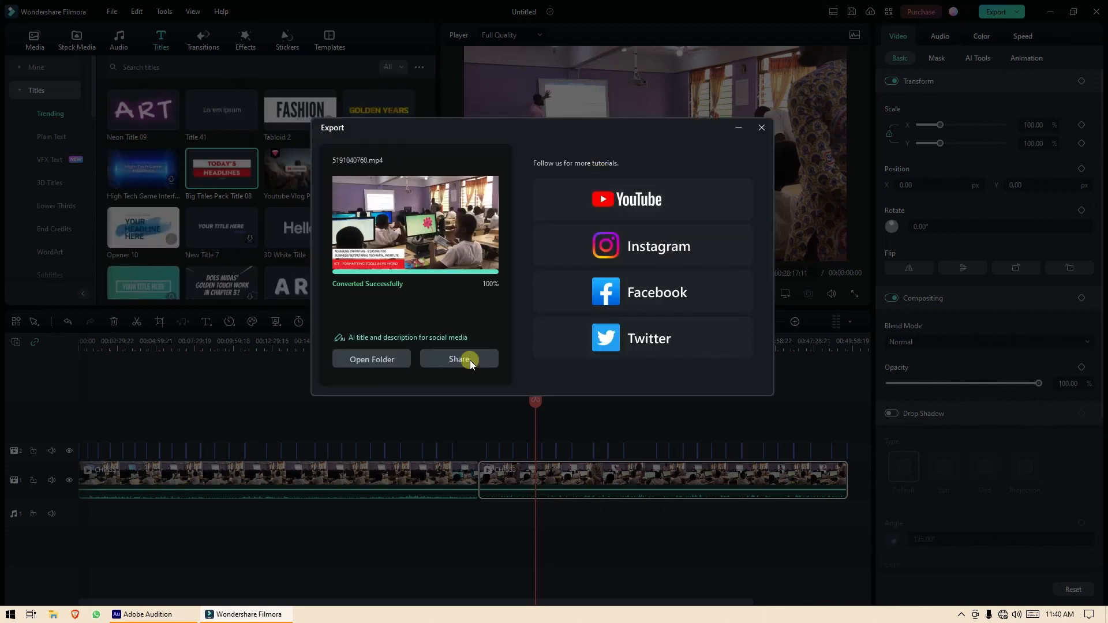
{"action": "left_click", "coordinate": [383, 360]}
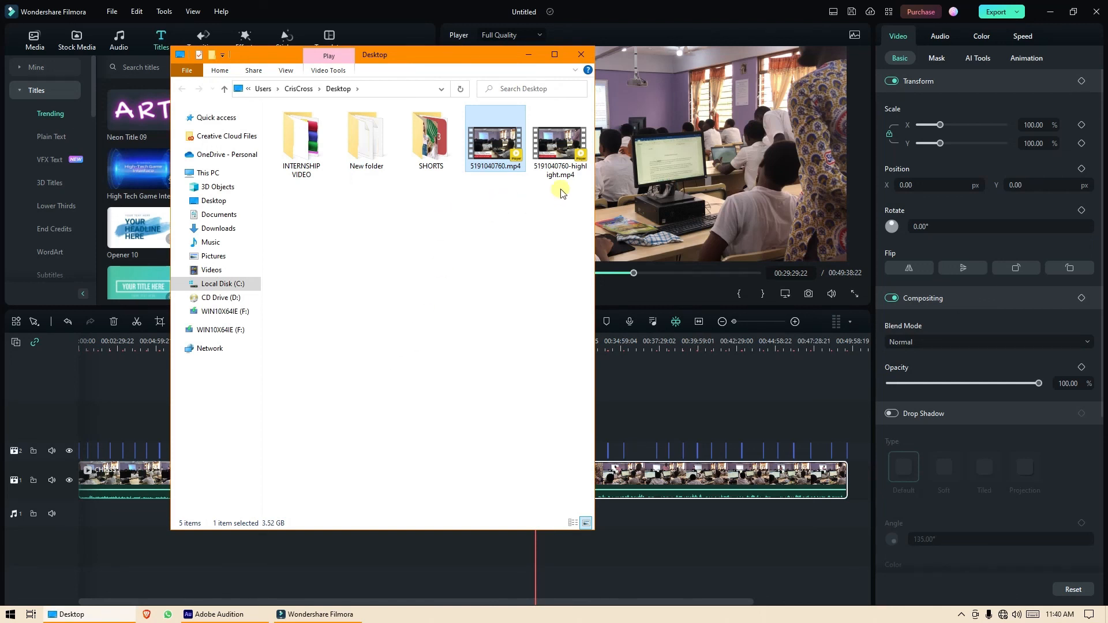
{"action": "left_click", "coordinate": [562, 149]}
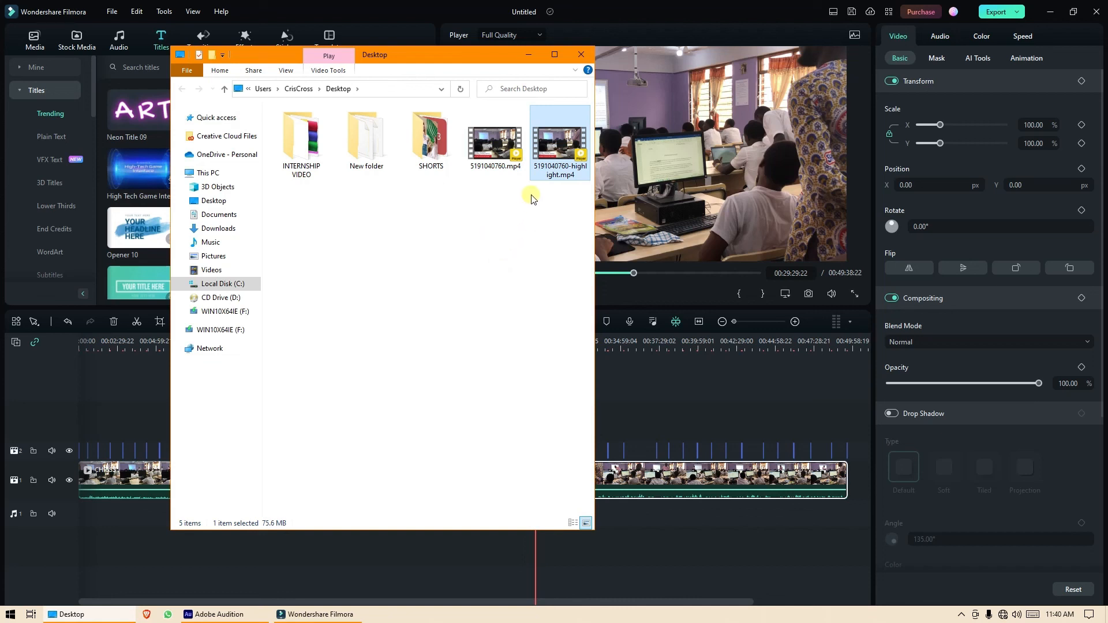
{"action": "left_click", "coordinate": [486, 146]}
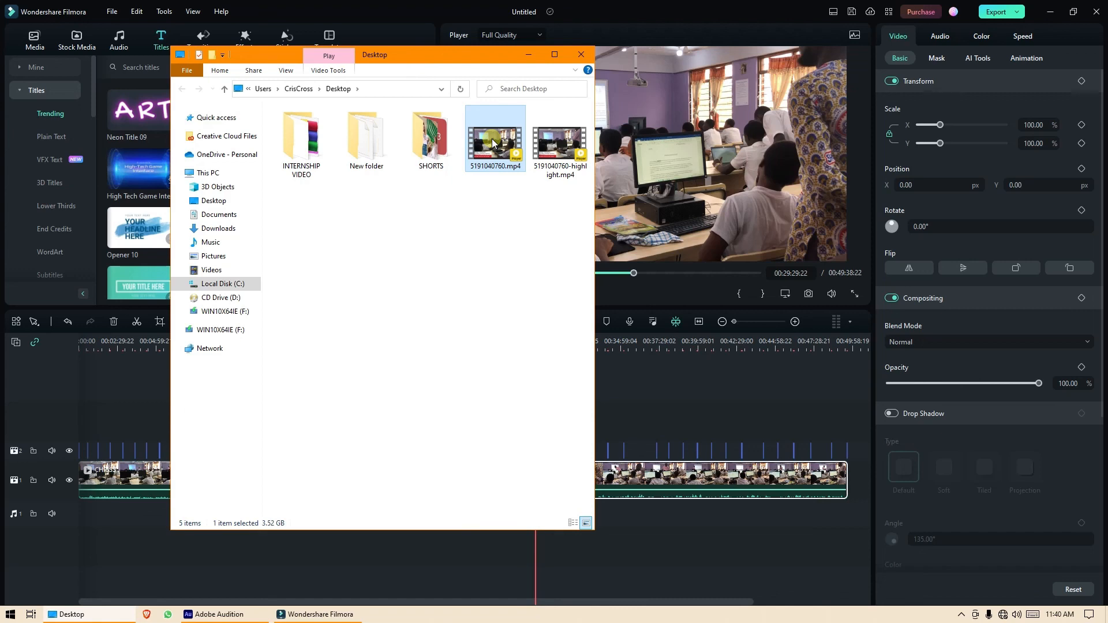
{"action": "left_click", "coordinate": [552, 60]}
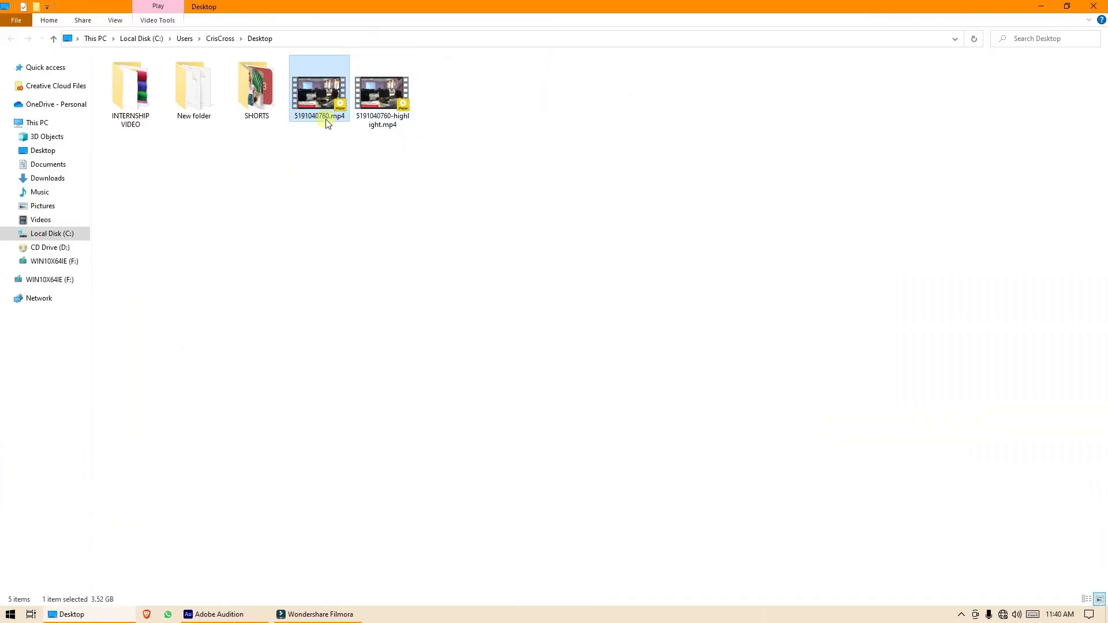
{"action": "left_click", "coordinate": [384, 95]}
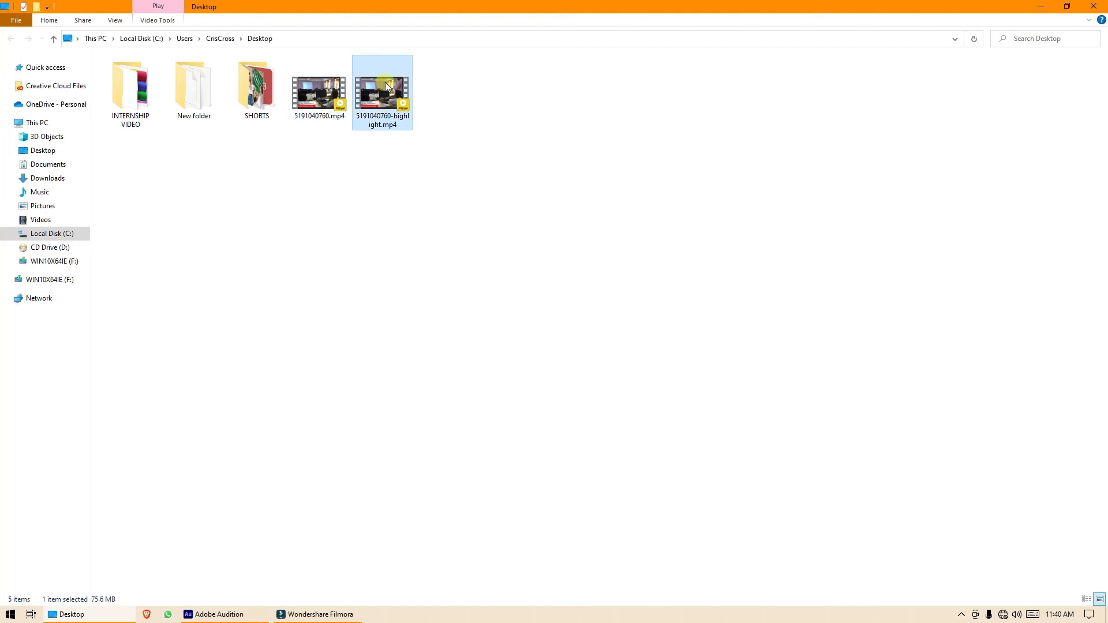
{"action": "left_click", "coordinate": [310, 92]}
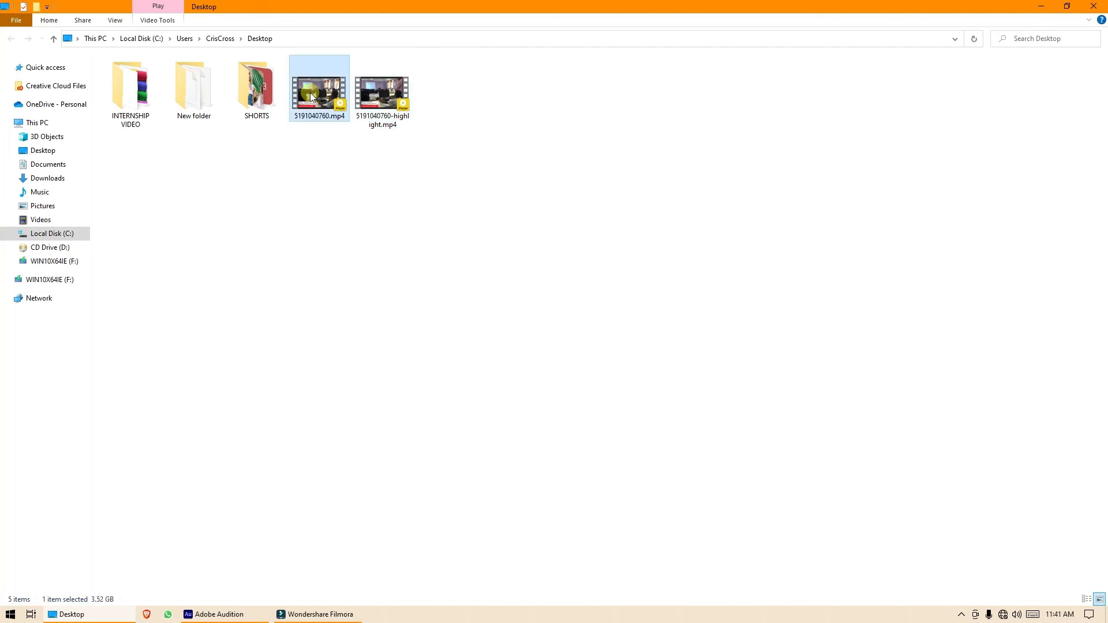
{"action": "left_click", "coordinate": [1063, 8]}
{"action": "left_click", "coordinate": [486, 138]}
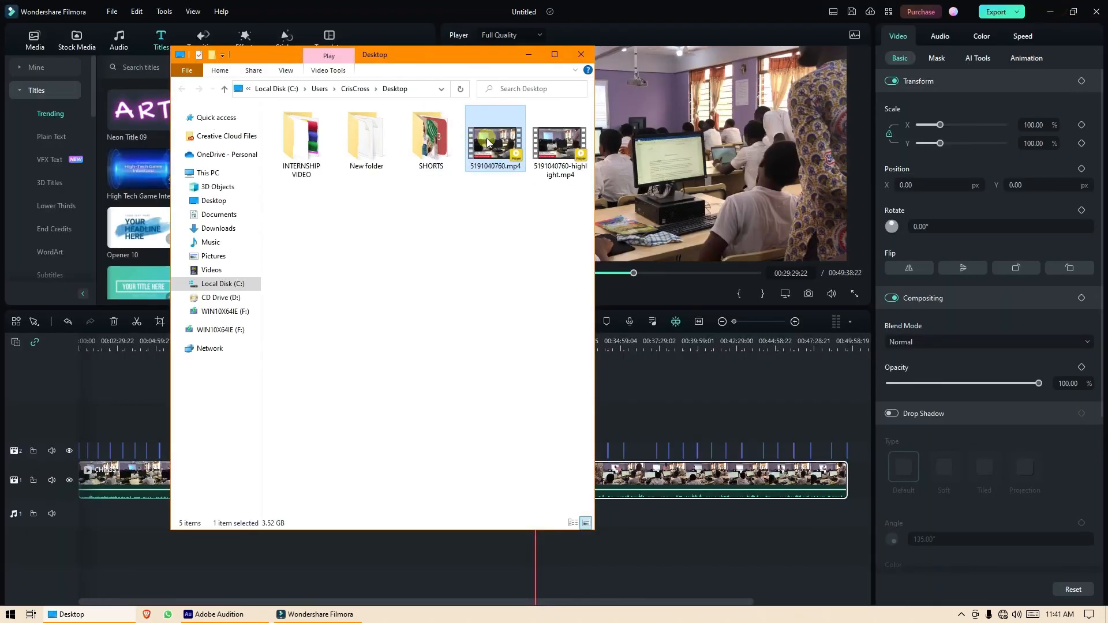
{"action": "double_click", "coordinate": [487, 138]}
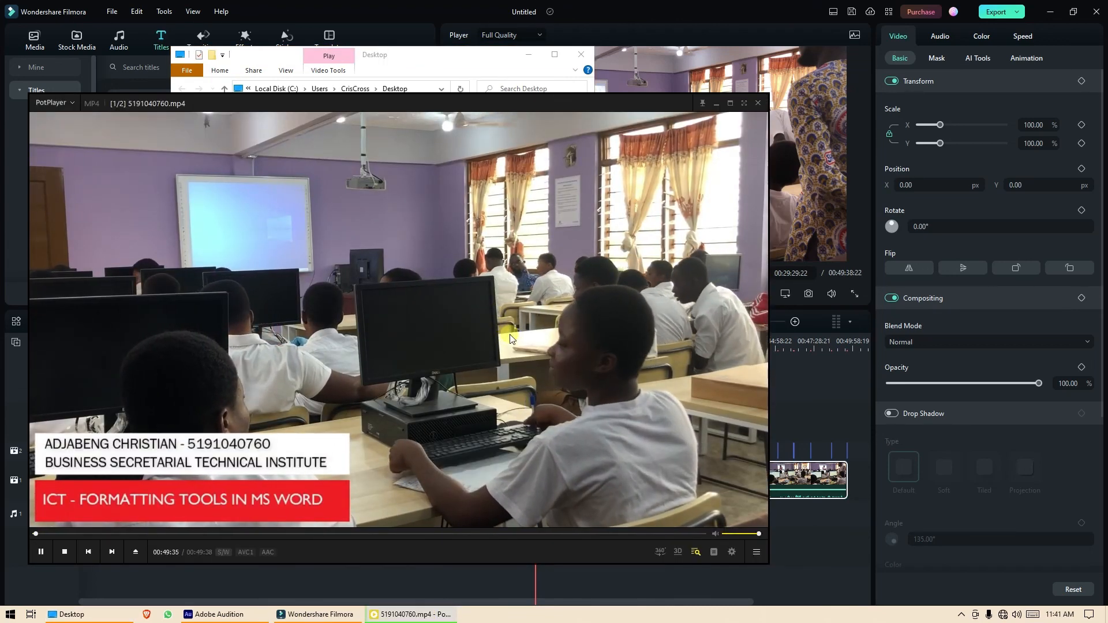
{"action": "left_click", "coordinate": [758, 103]}
{"action": "left_click", "coordinate": [760, 381]}
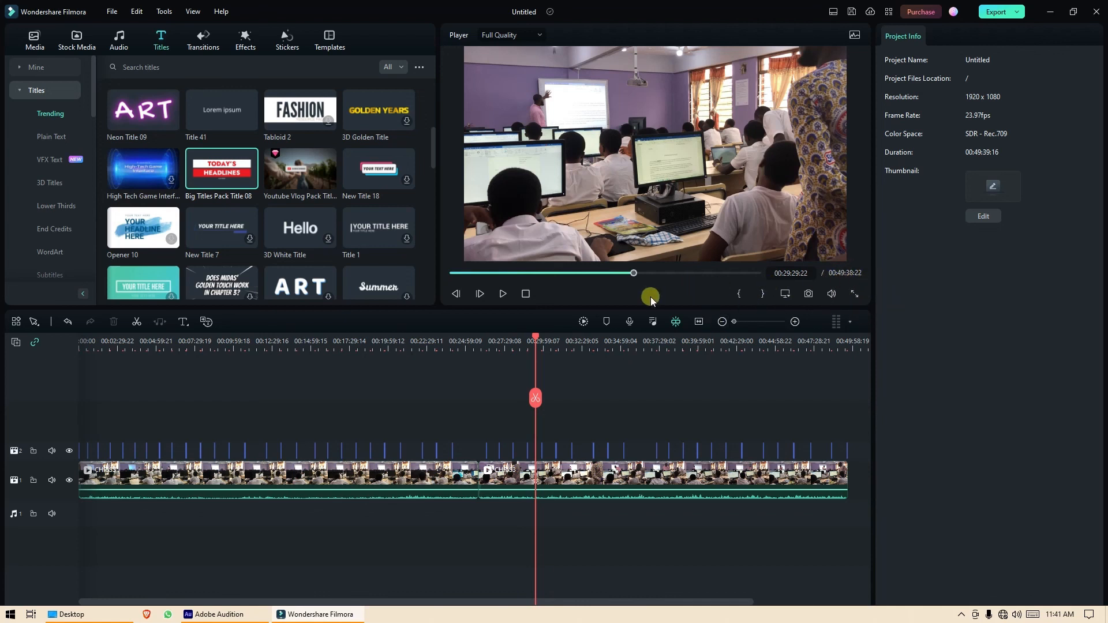
{"action": "left_click_drag", "start_coordinate": [536, 338], "coordinate": [703, 341]}
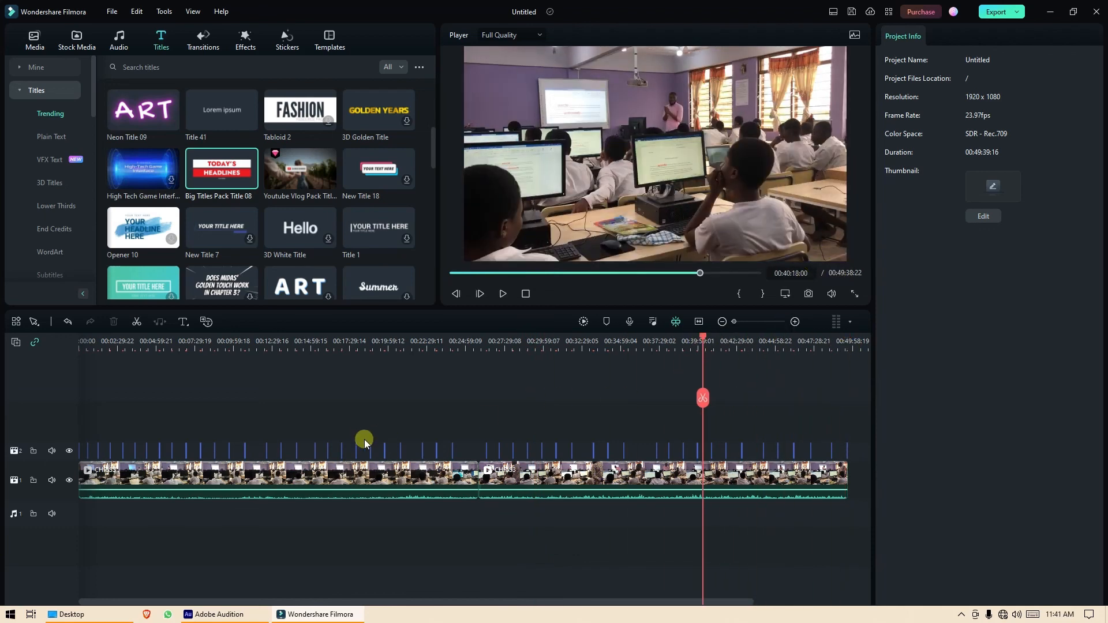
{"action": "left_click", "coordinate": [92, 617]}
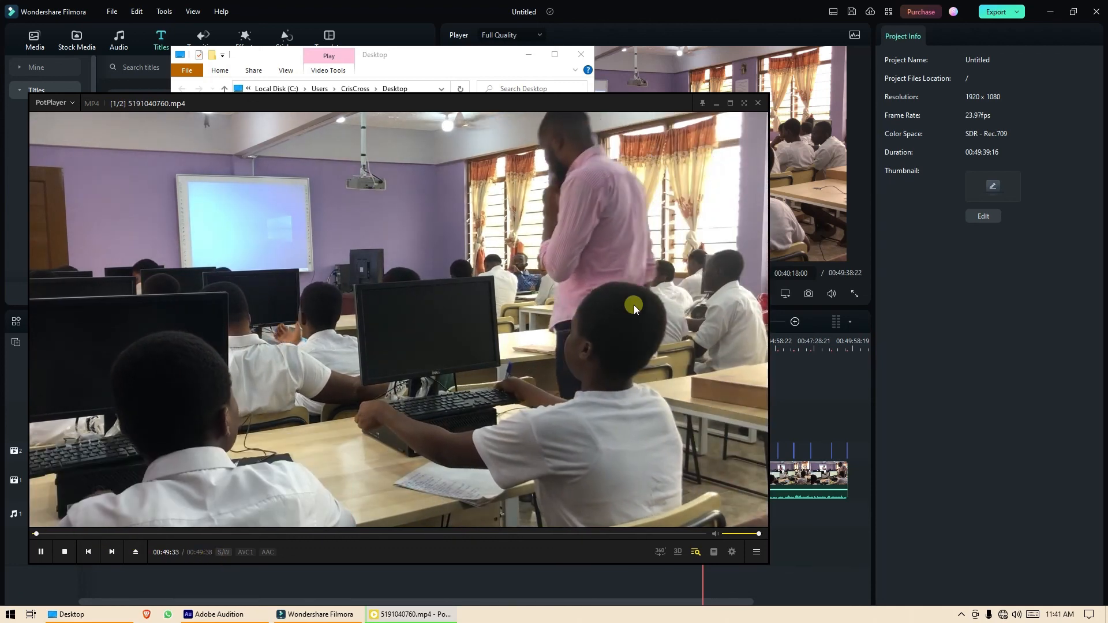
Watch the video fullscreen with the volume turned down, then return PotPlayer to windowed mode.
{"action": "left_click", "coordinate": [745, 104]}
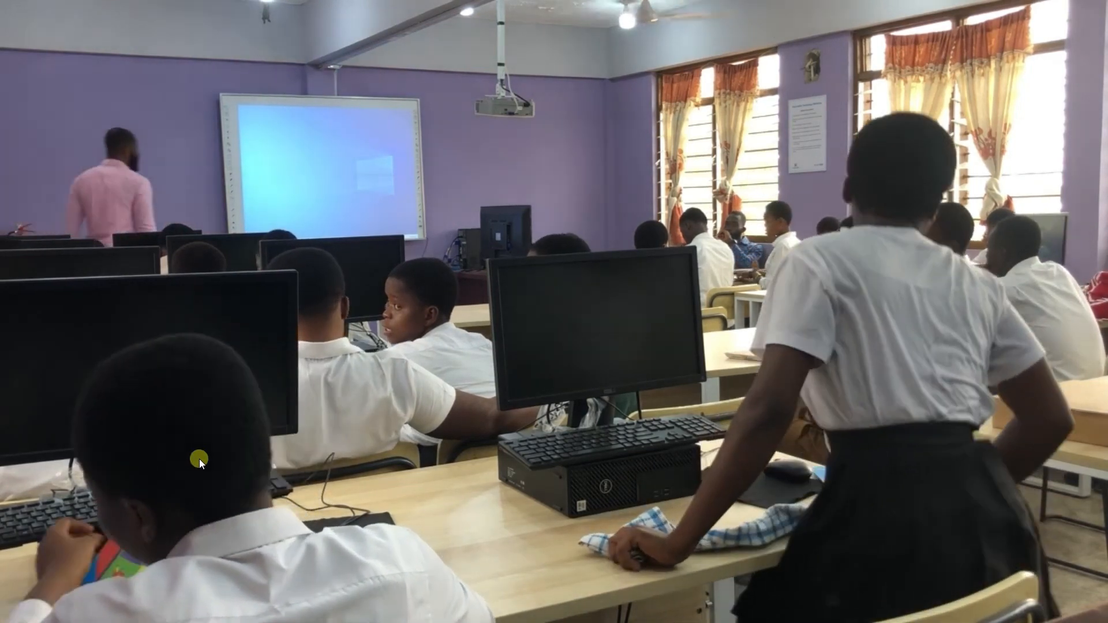
{"action": "key", "text": "XF86AudioMute"}
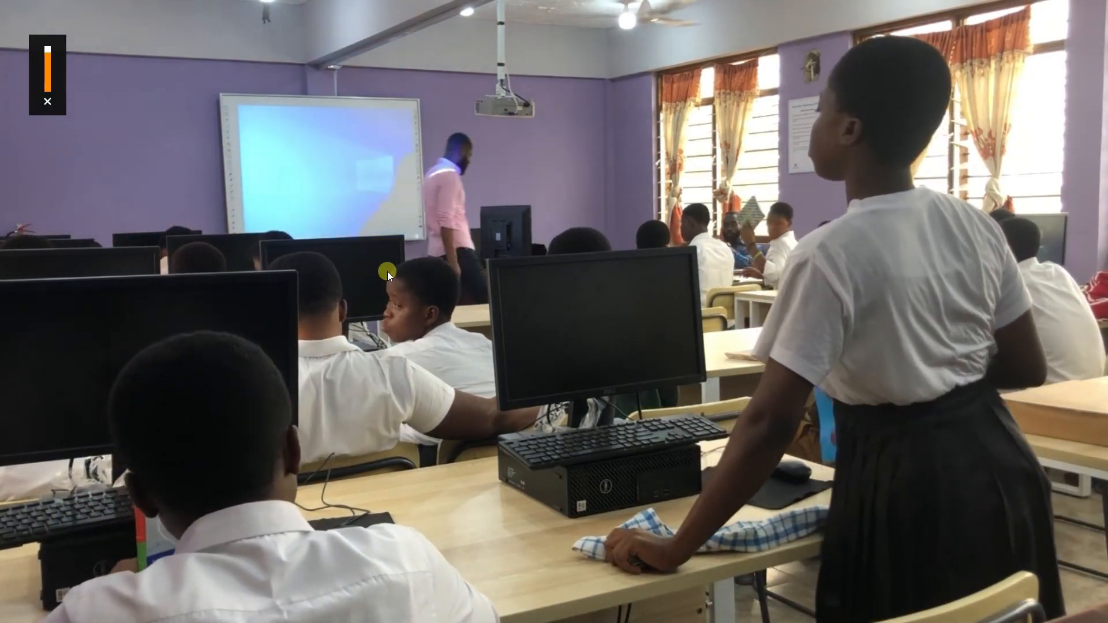
{"action": "mouse_move", "coordinate": [1015, 16]}
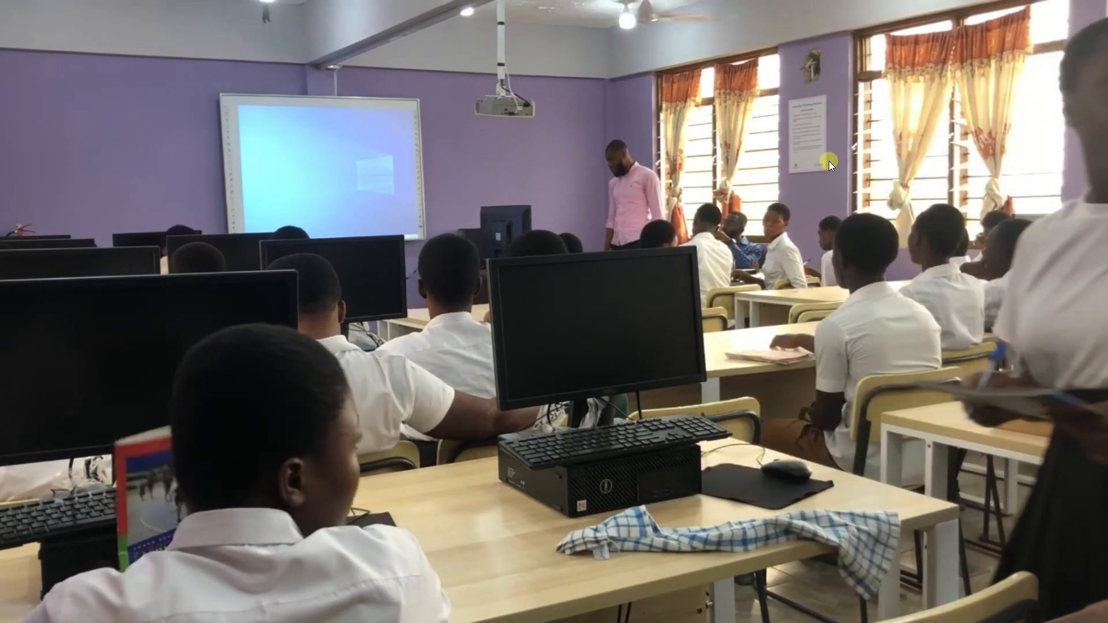
{"action": "key", "text": "XF86AudioMute"}
{"action": "scroll", "coordinate": [829, 161], "scroll_direction": "down", "scroll_amount": 17}
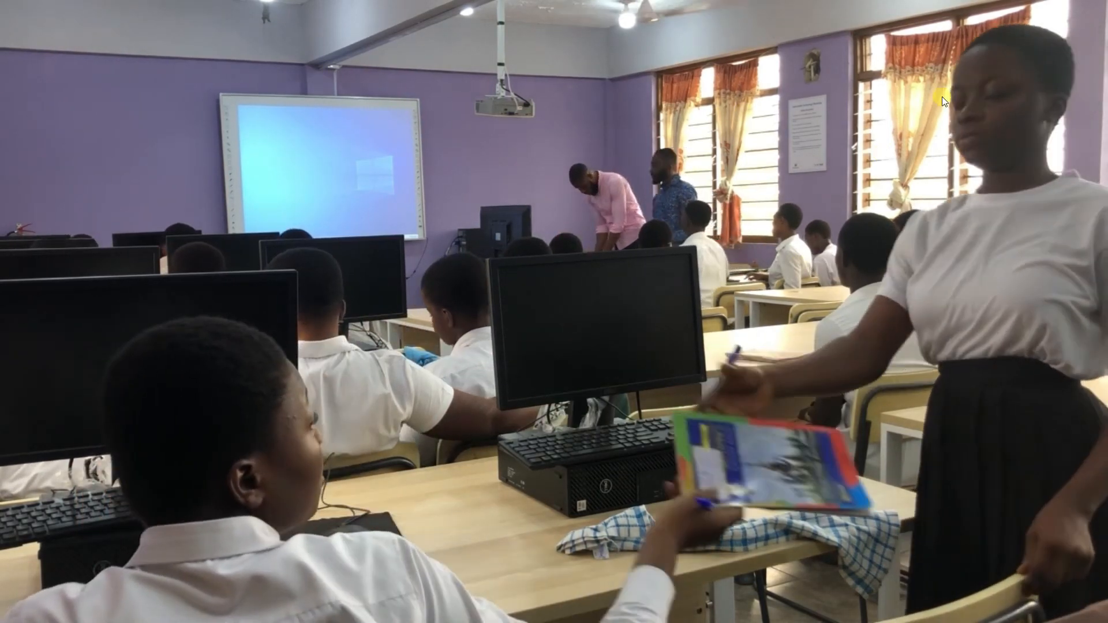
{"action": "left_click", "coordinate": [1071, 11]}
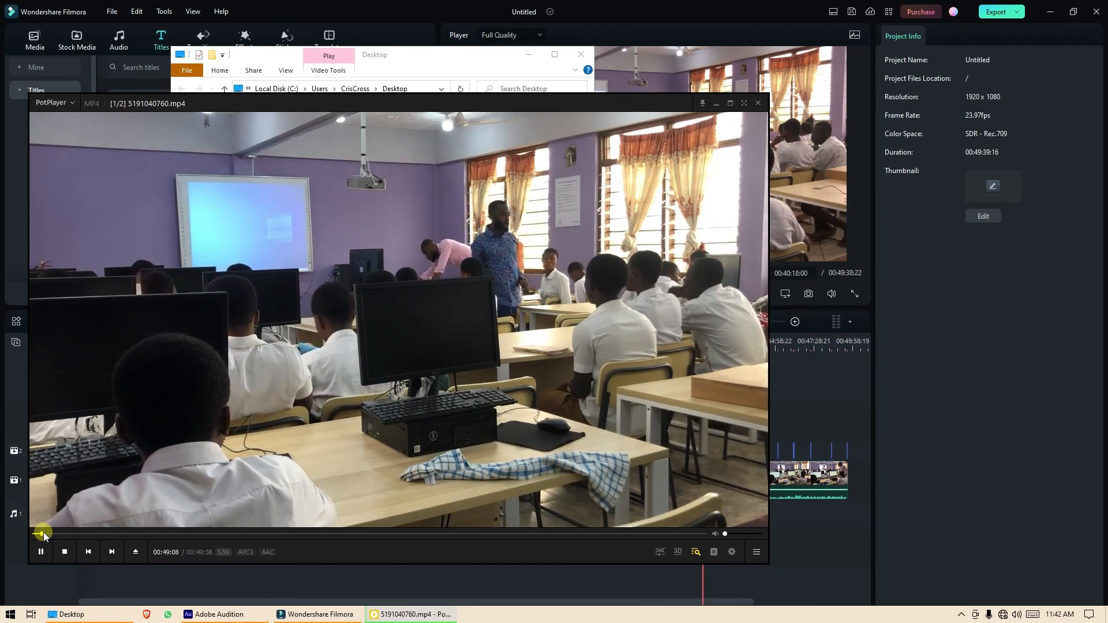
Scrub through the full video and highlight clip to check the lower-thirds, ending back on the full video.
{"action": "left_click_drag", "start_coordinate": [43, 532], "coordinate": [113, 534]}
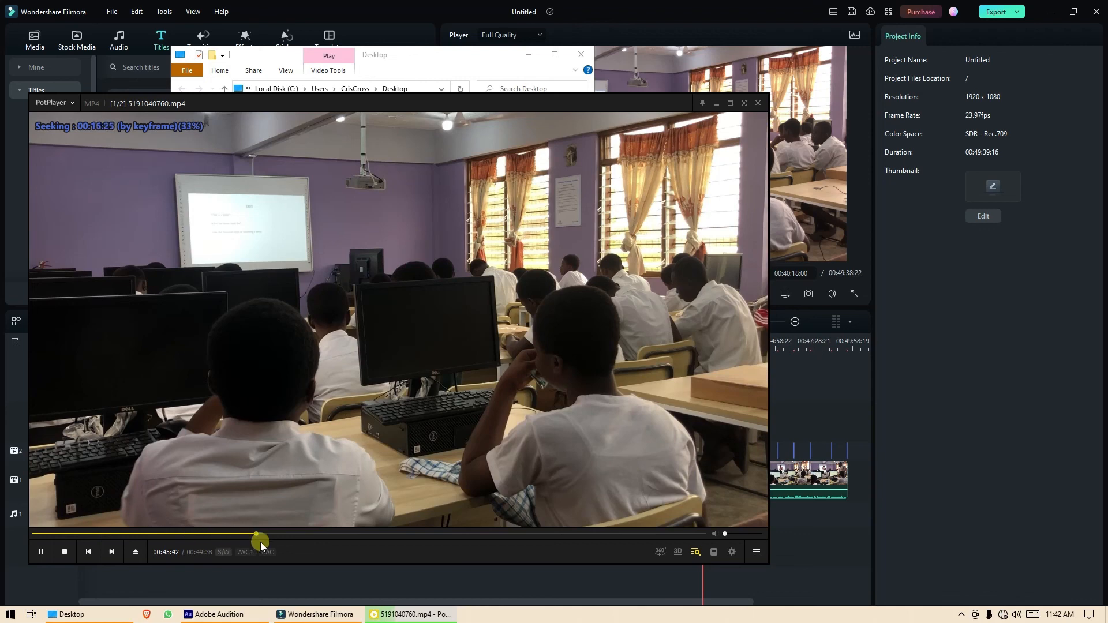
{"action": "left_click_drag", "start_coordinate": [261, 542], "coordinate": [325, 544]}
{"action": "left_click_drag", "start_coordinate": [399, 540], "coordinate": [562, 538]}
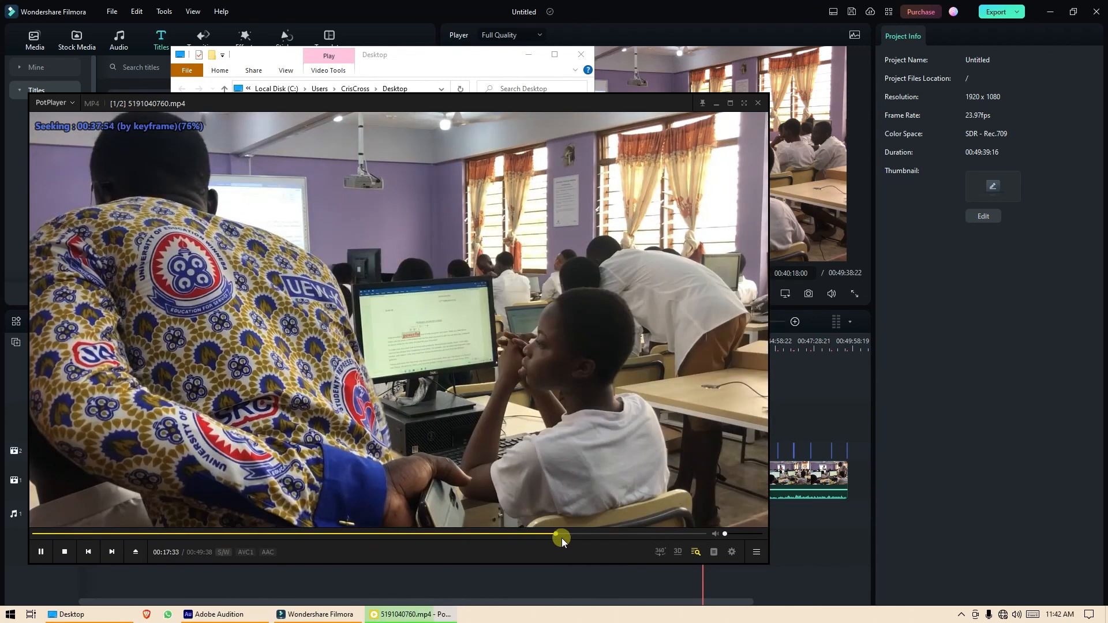
{"action": "left_click_drag", "start_coordinate": [693, 544], "coordinate": [550, 537]}
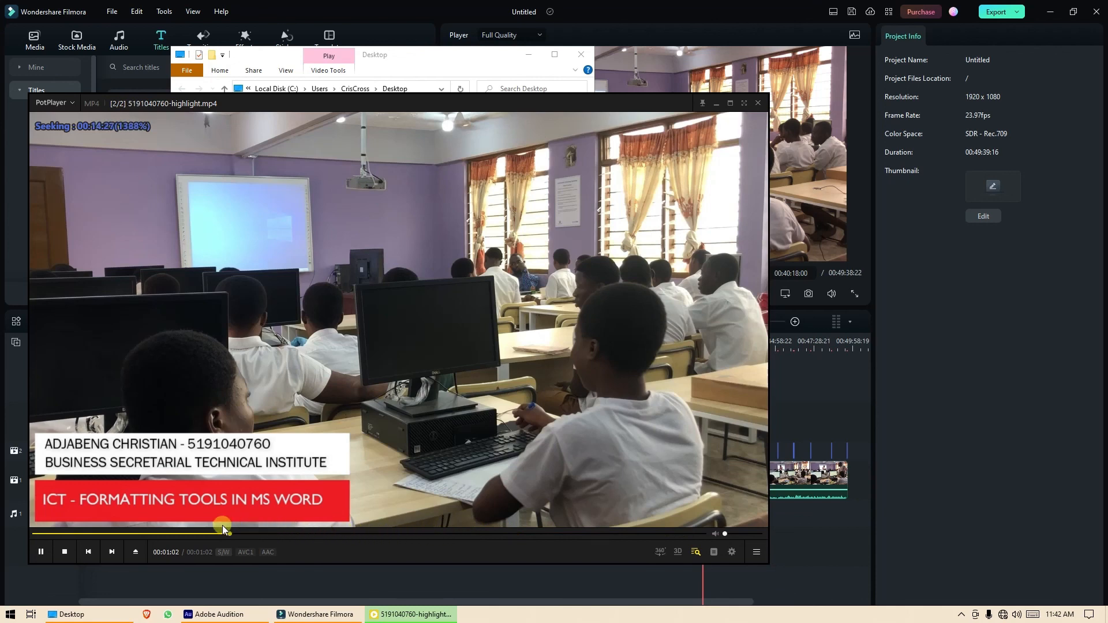
{"action": "left_click_drag", "start_coordinate": [64, 538], "coordinate": [29, 538]}
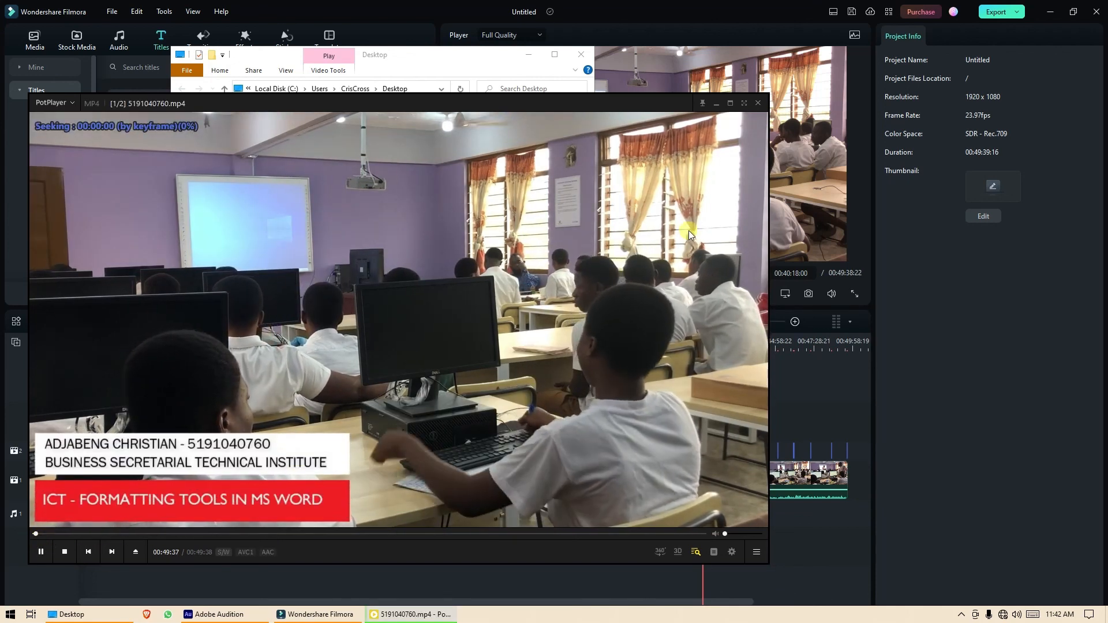
{"action": "left_click", "coordinate": [804, 552]}
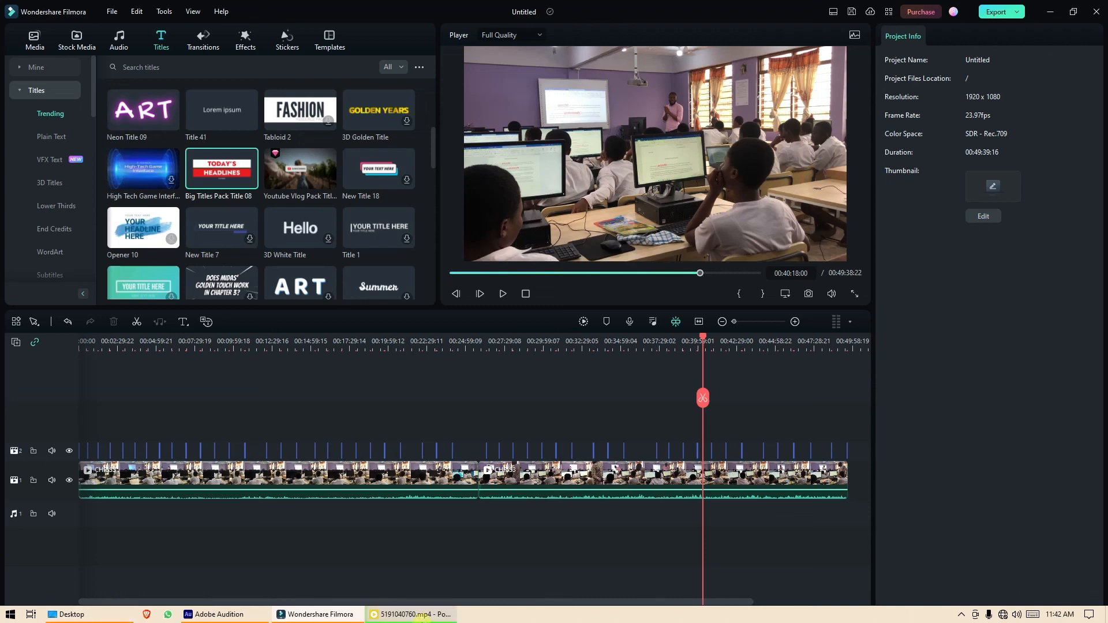
{"action": "left_click", "coordinate": [421, 615]}
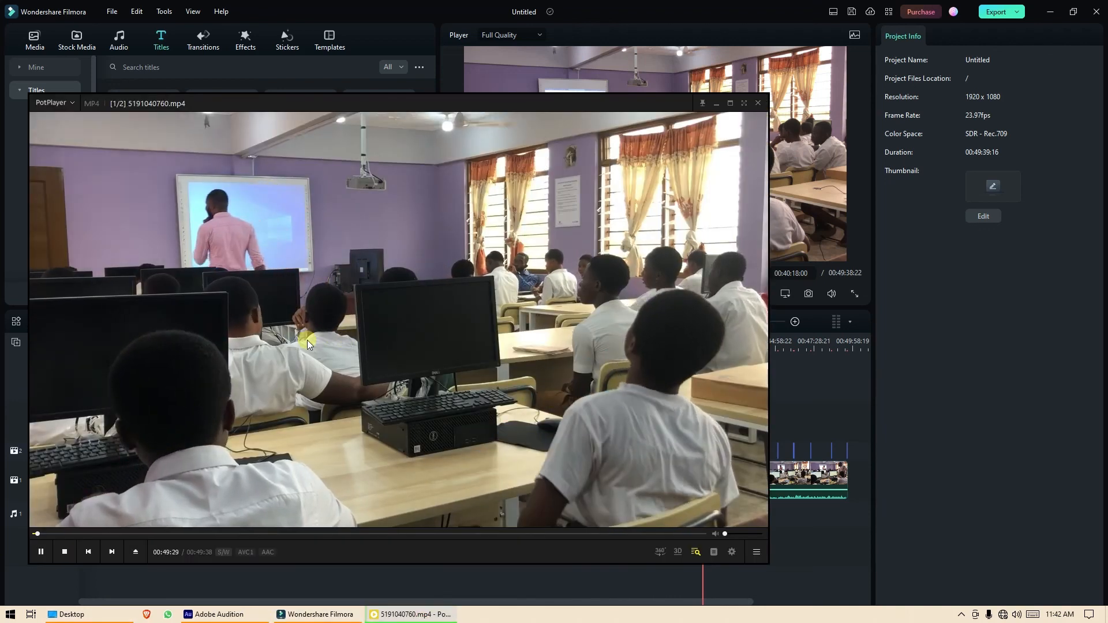